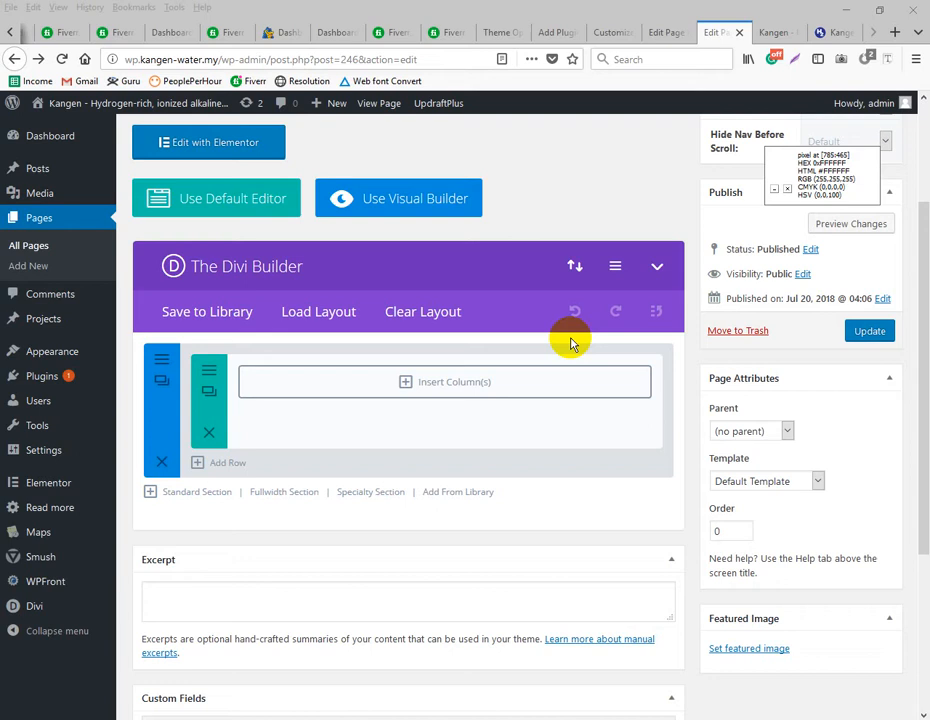
Load the saved layout "Home 20.07.2018" into the Home Draft page's Divi Builder
scroll(436, 253, "up", 3)
left_click_drag(238, 244, 129, 245)
left_click(265, 250)
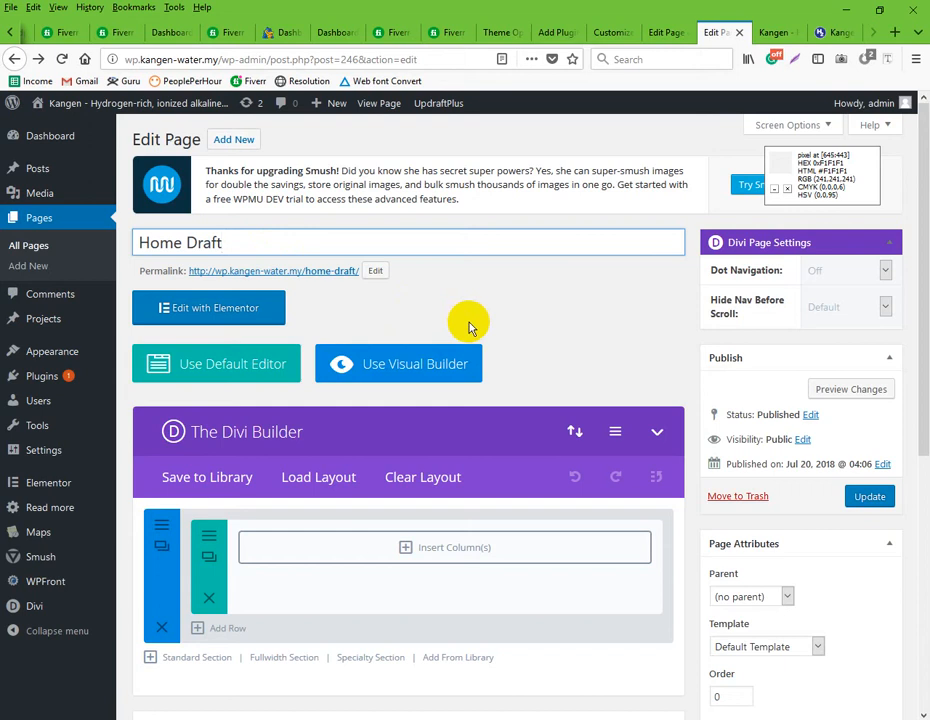
scroll(560, 345, "down", 2)
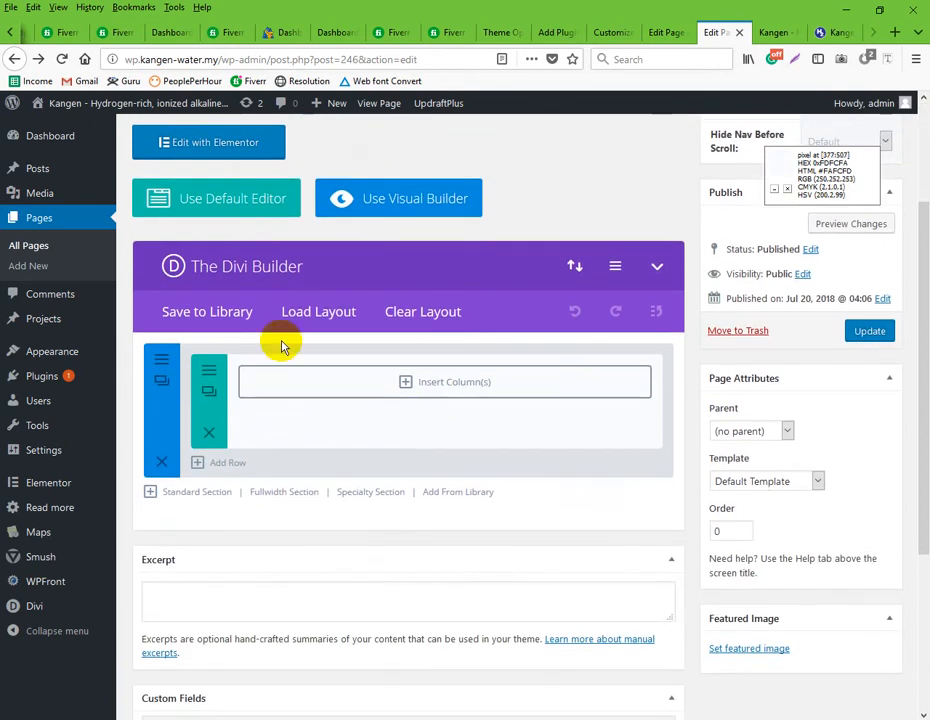
scroll(278, 357, "up", 1)
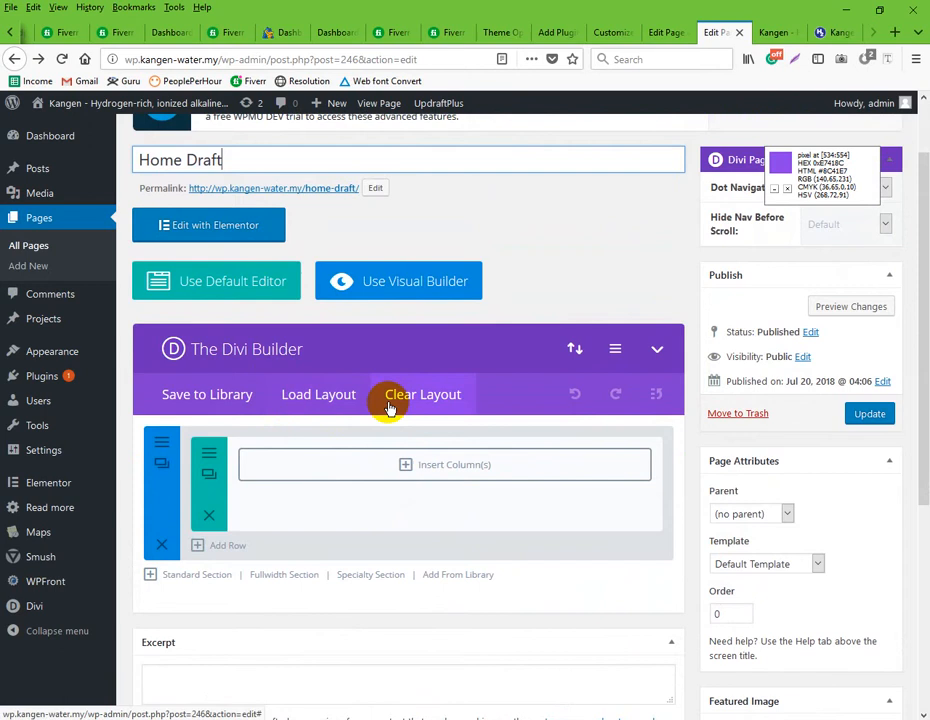
left_click(302, 398)
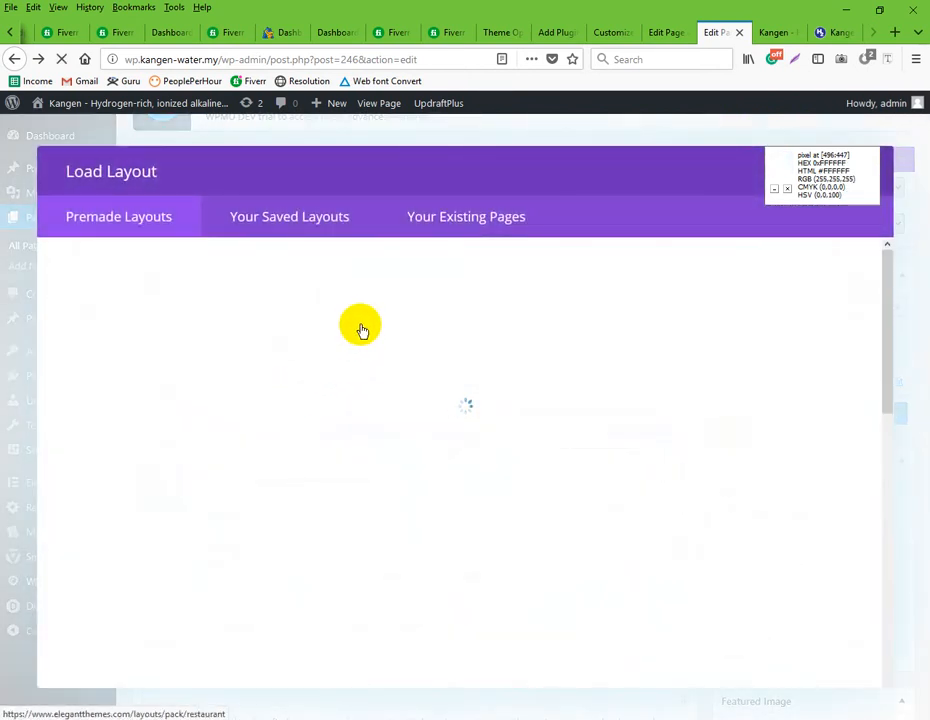
left_click(268, 220)
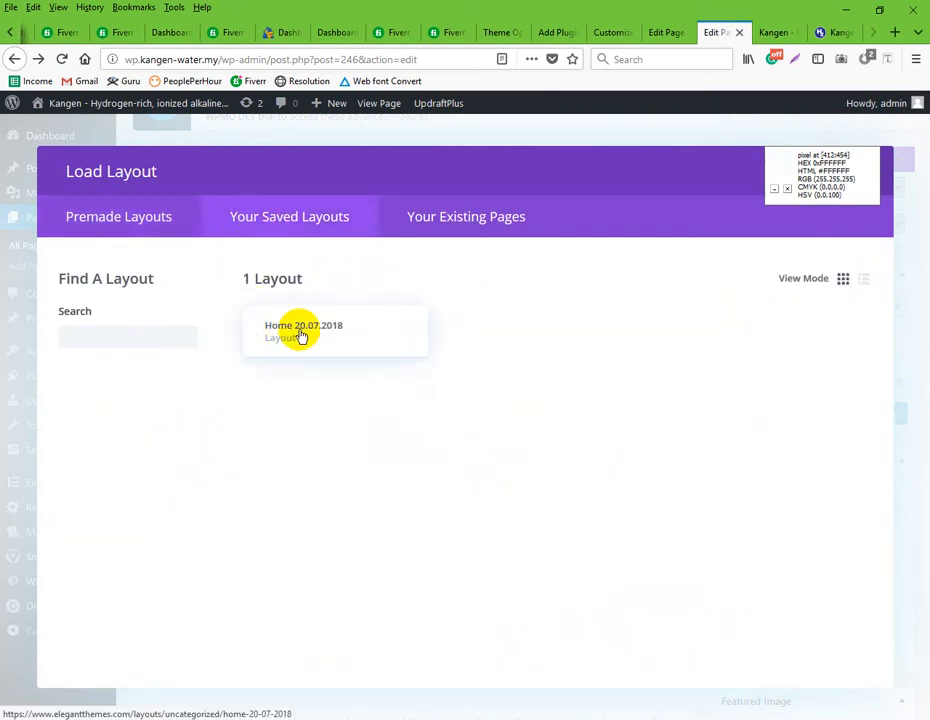
left_click(301, 334)
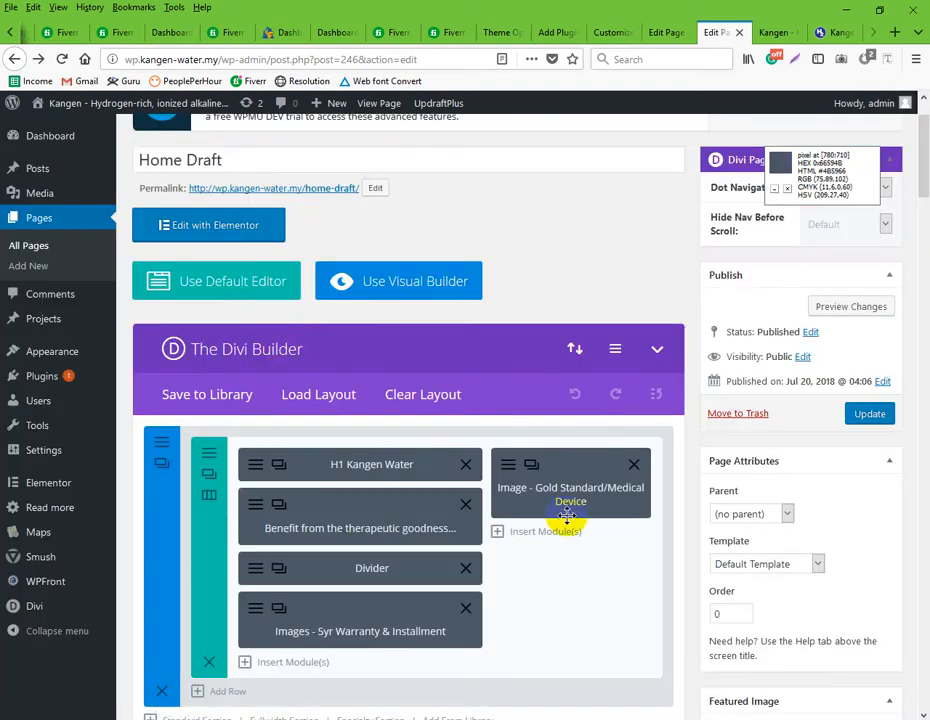
Look over the loaded sections and update the Home Draft page
scroll(567, 514, "down", 20)
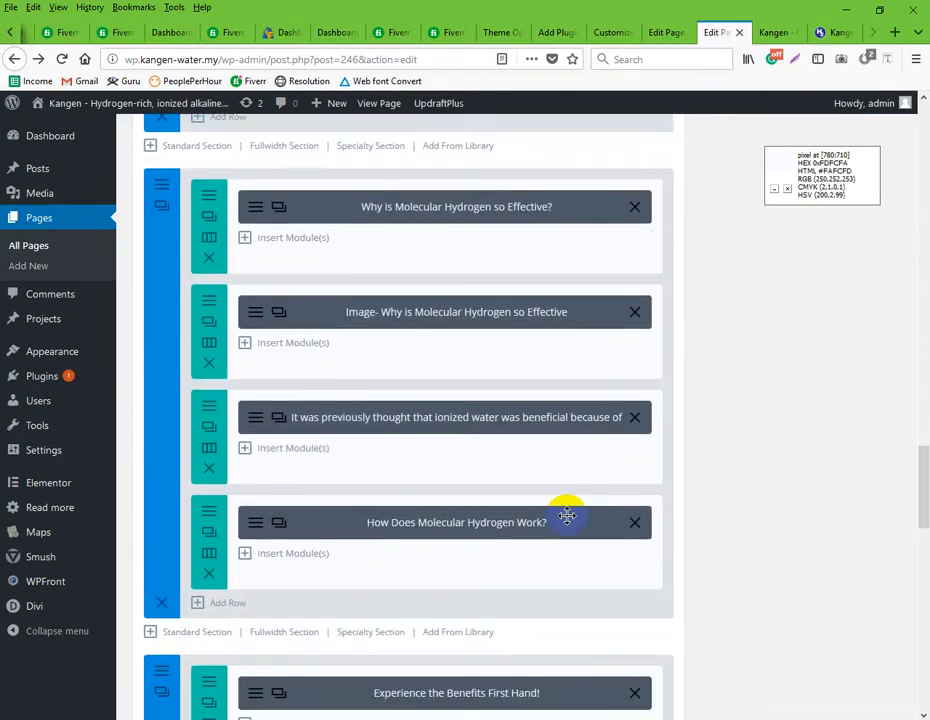
scroll(567, 514, "down", 10)
scroll(567, 514, "up", 12)
left_click_drag(922, 455, 922, 188)
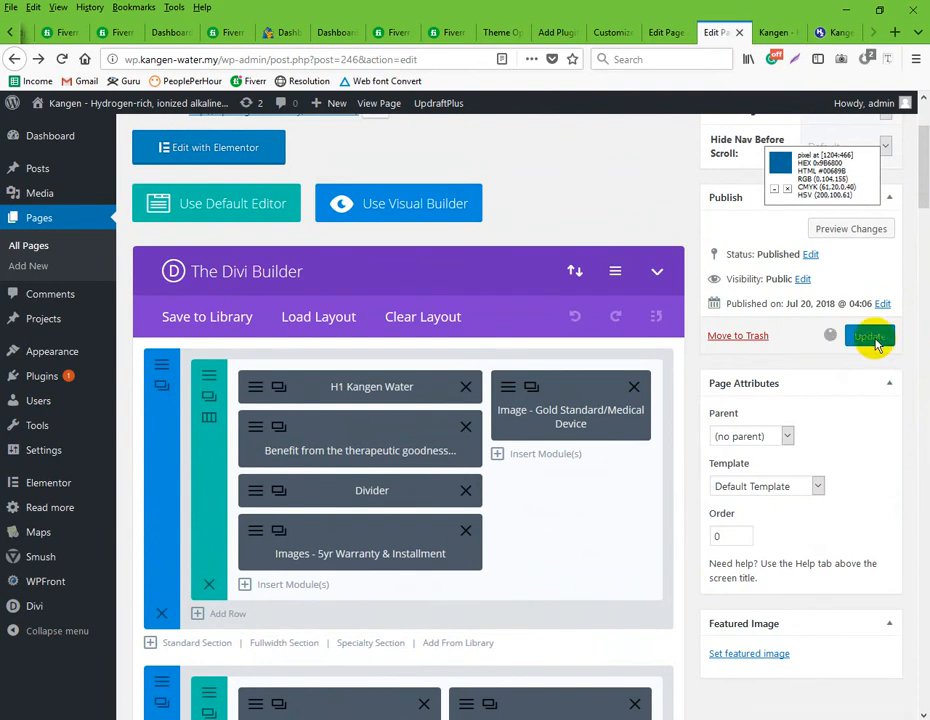
left_click(870, 337)
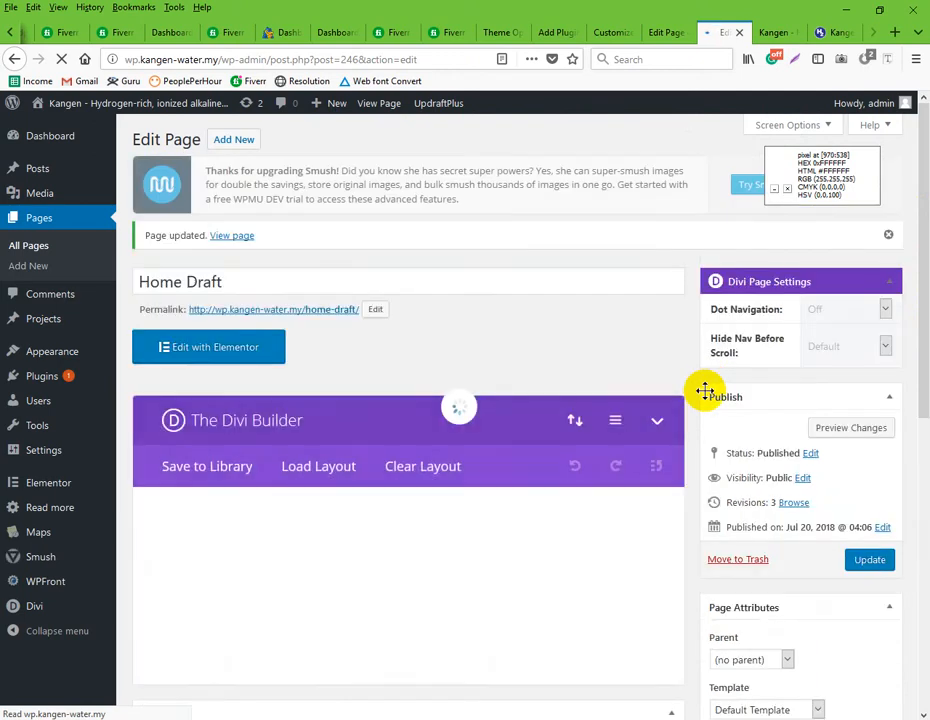
Preview the Home Draft page's changes and look through its sections down to the health benefits text
scroll(584, 378, "down", 5)
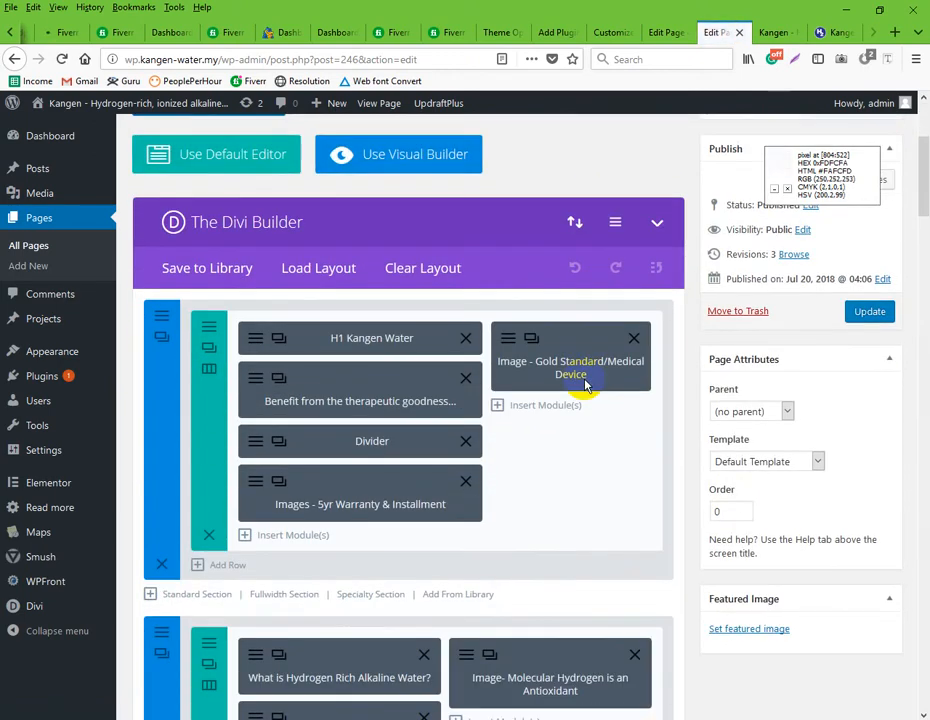
scroll(584, 378, "up", 3)
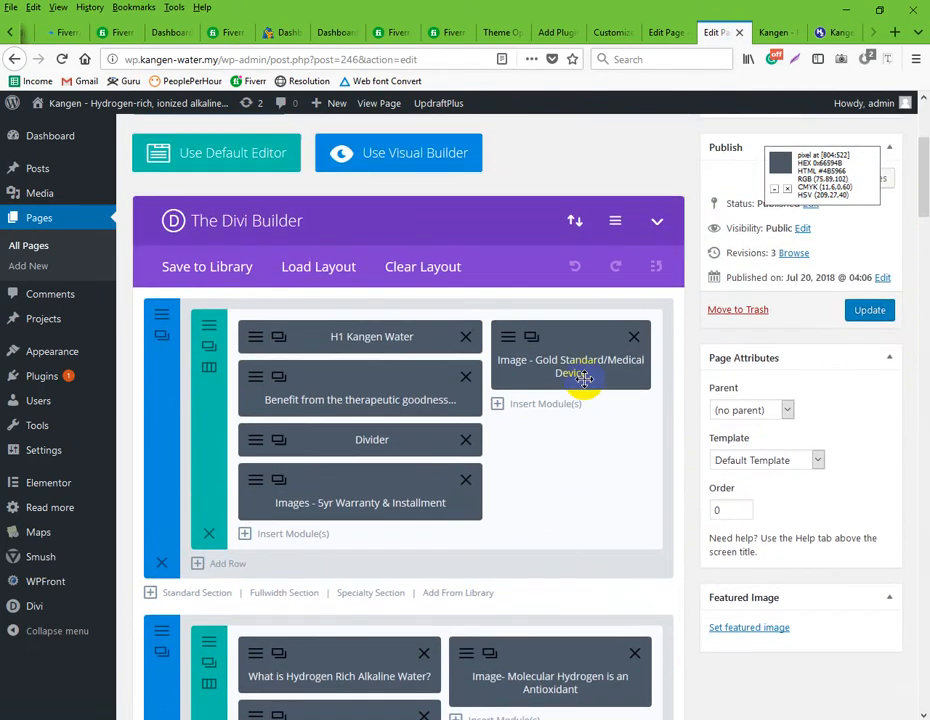
scroll(880, 256, "up", 4)
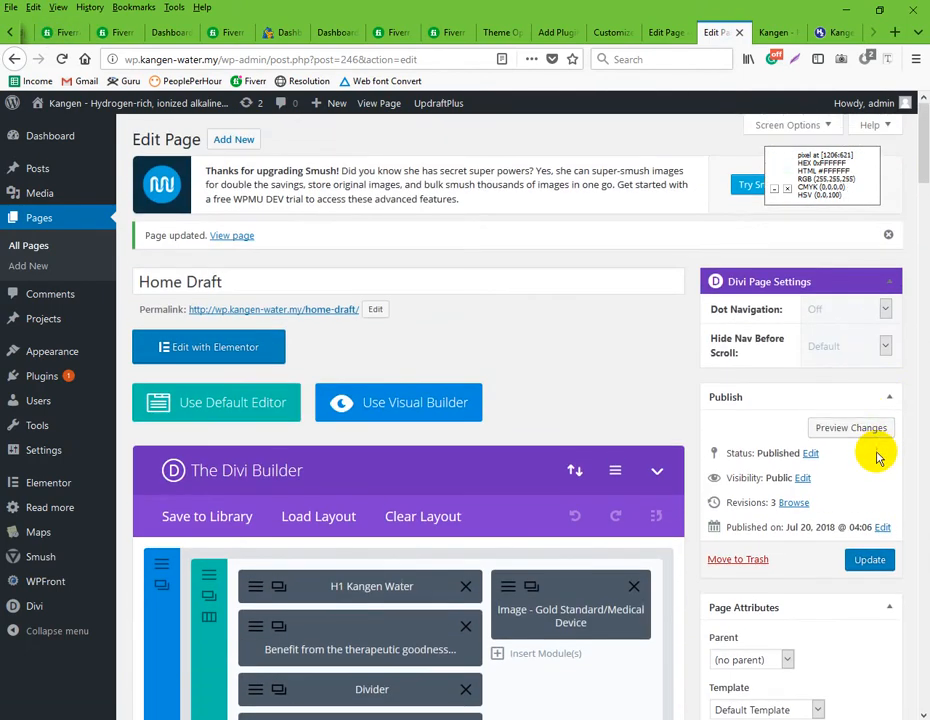
left_click(861, 428)
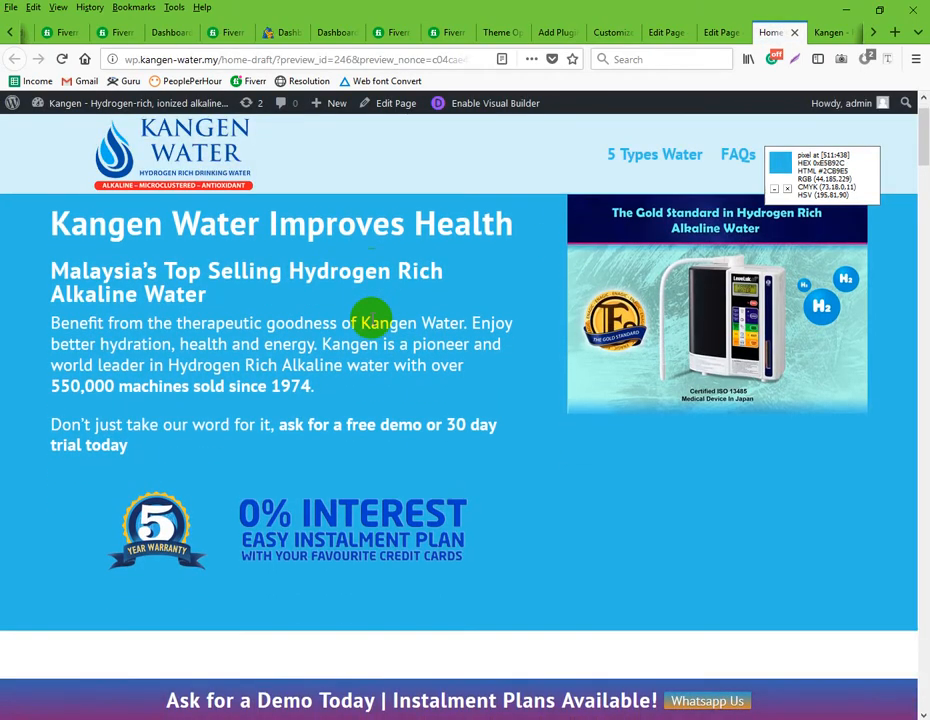
scroll(370, 323, "down", 3)
scroll(370, 320, "down", 6)
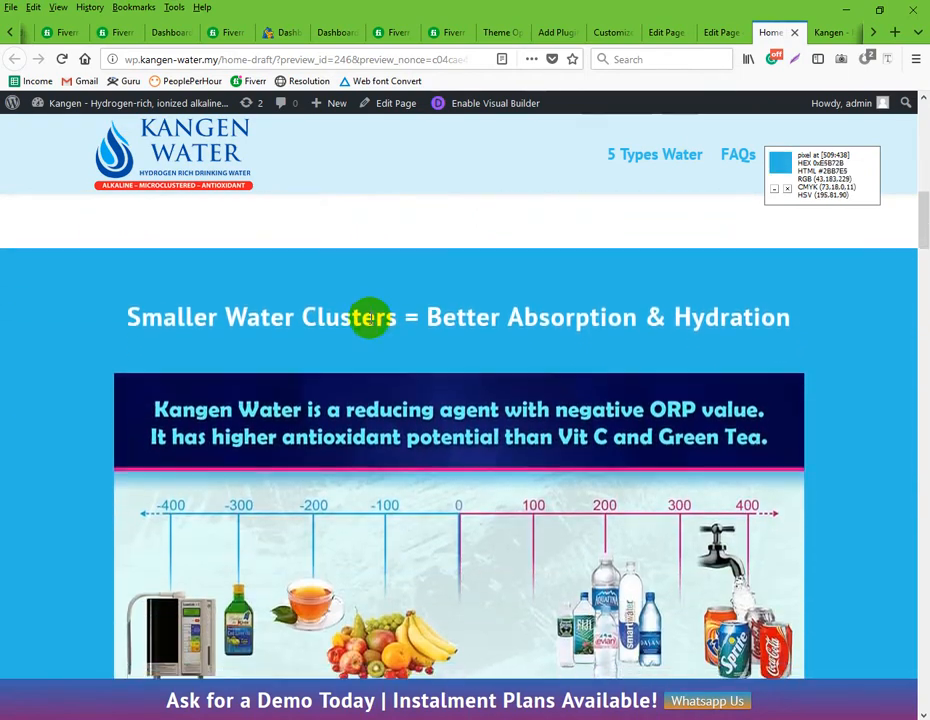
scroll(370, 320, "down", 10)
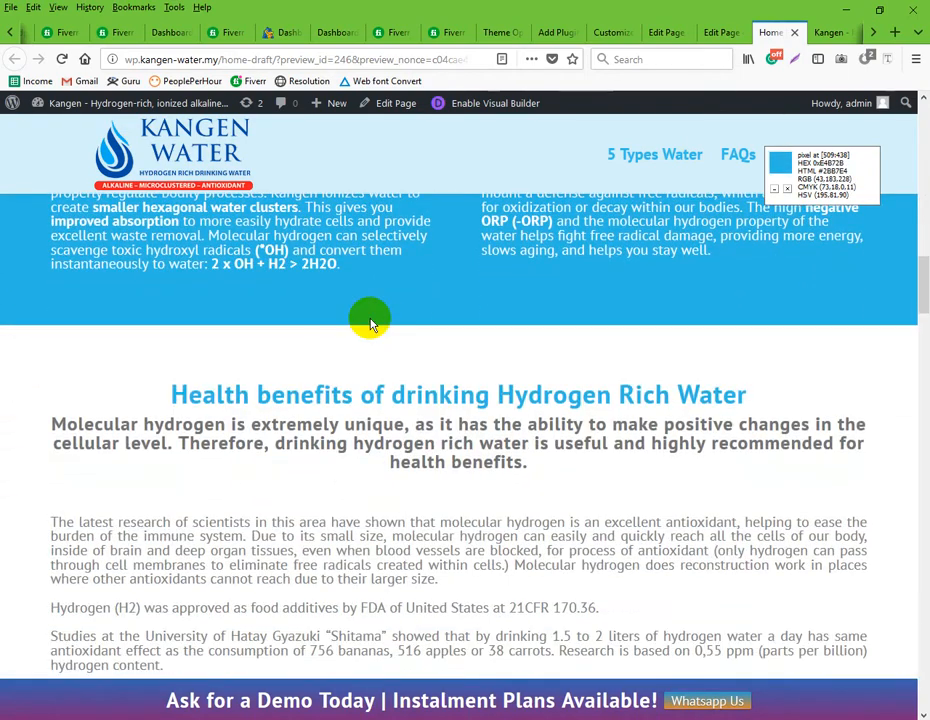
scroll(370, 322, "down", 3)
scroll(370, 322, "up", 10)
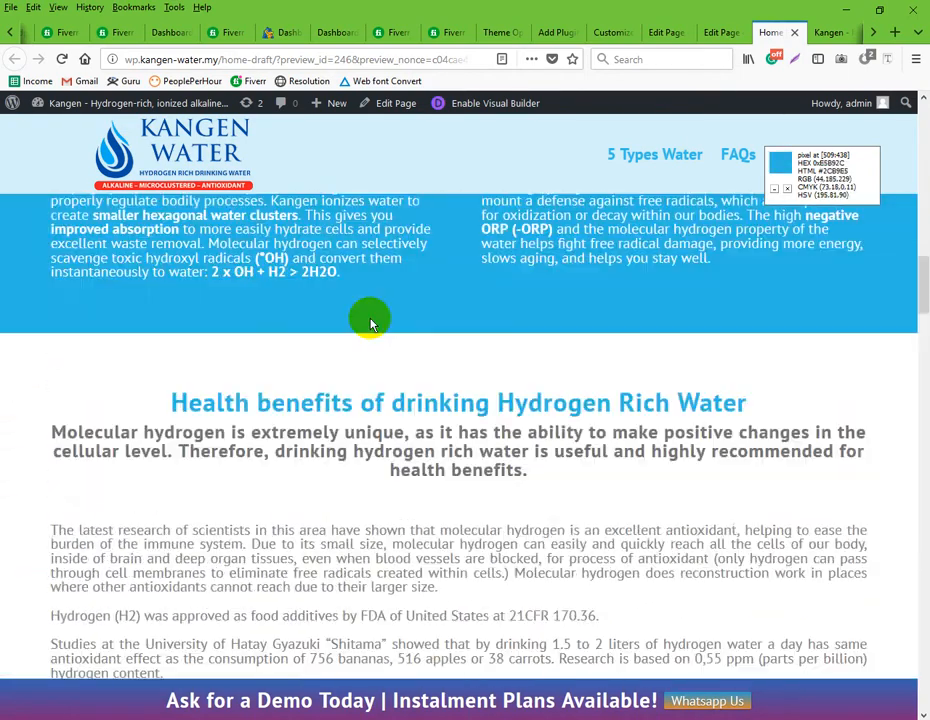
scroll(370, 320, "up", 9)
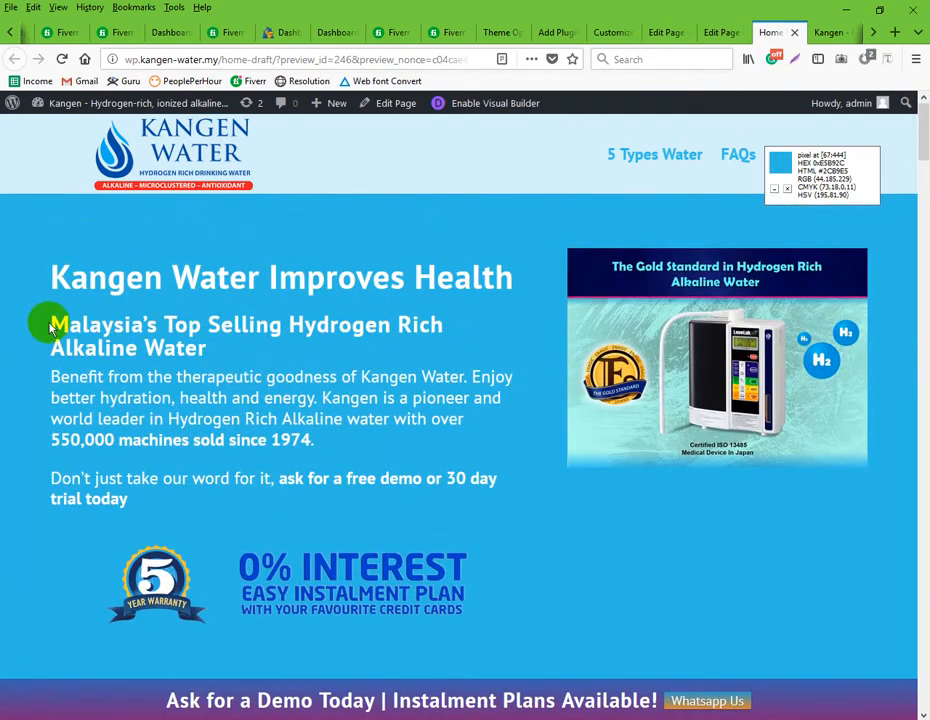
Examine the subheading and introductory paragraph under "Kangen Water Improves Health", dismissing the IDM download panel notice
left_click_drag(50, 325, 264, 424)
left_click(264, 424)
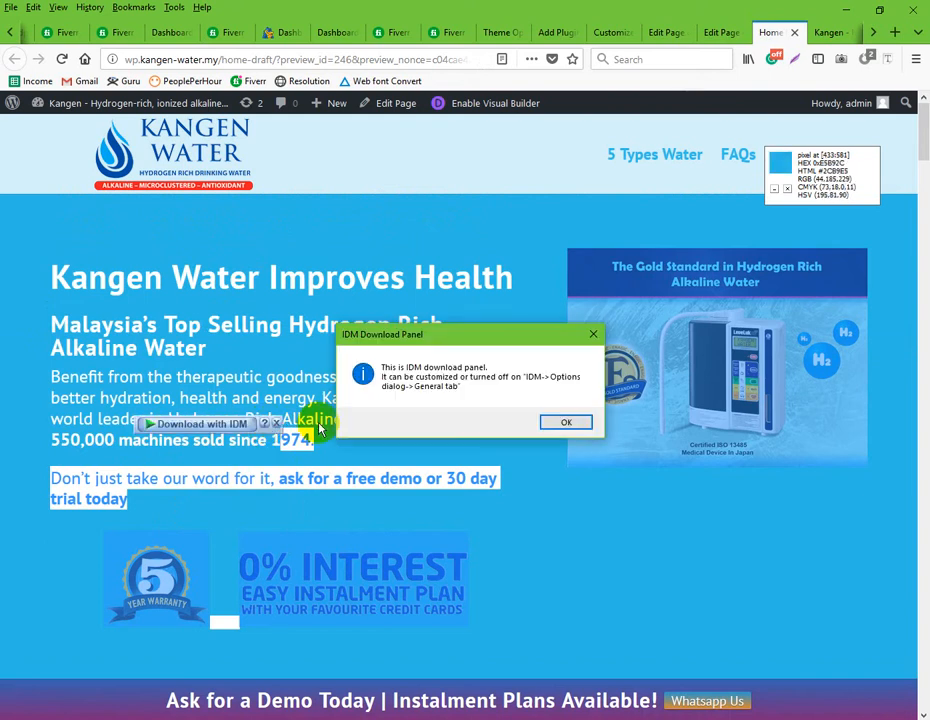
left_click(593, 335)
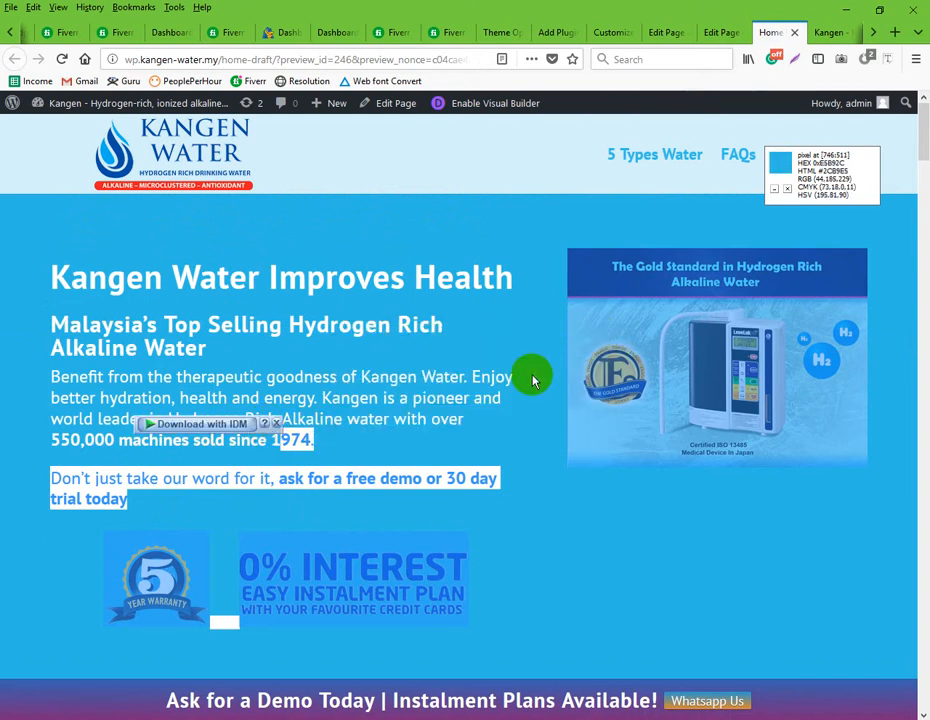
left_click(440, 420)
left_click_drag(312, 440, 58, 372)
left_click(125, 388)
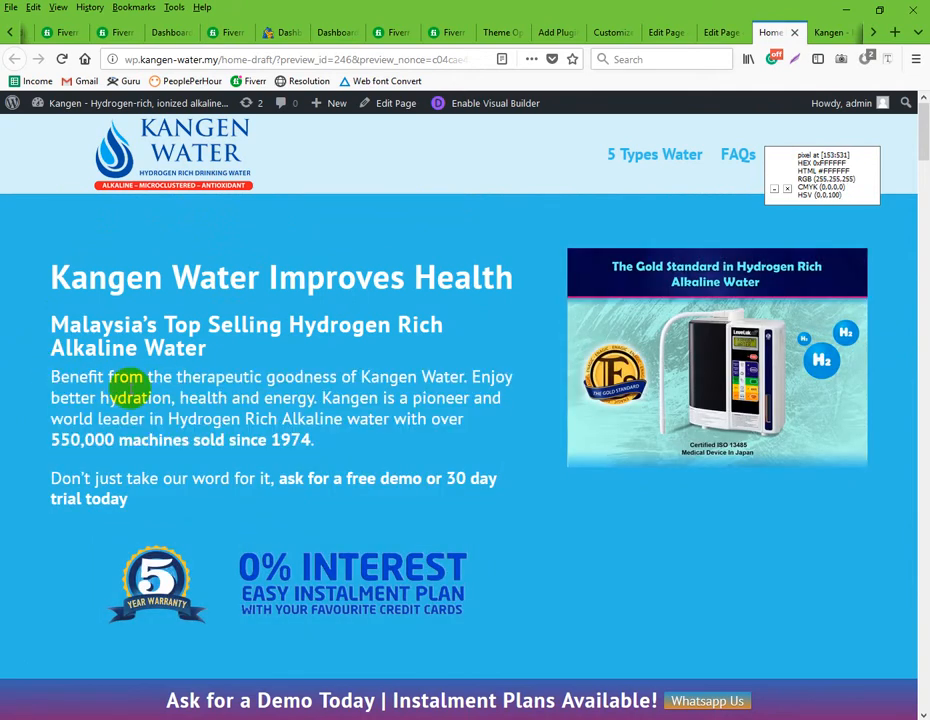
left_click_drag(52, 322, 332, 446)
left_click(392, 430)
Return to the page editor, view the content of the "Benefit from the therapeutic goodness..." text module and close it
left_click(716, 34)
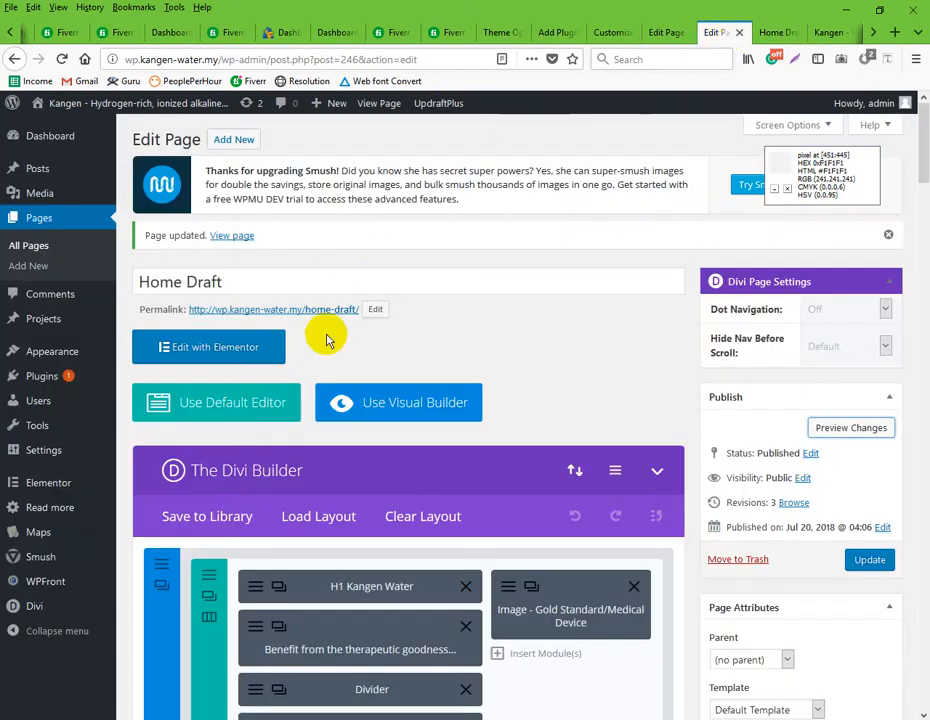
scroll(380, 320, "down", 3)
scroll(437, 310, "down", 1)
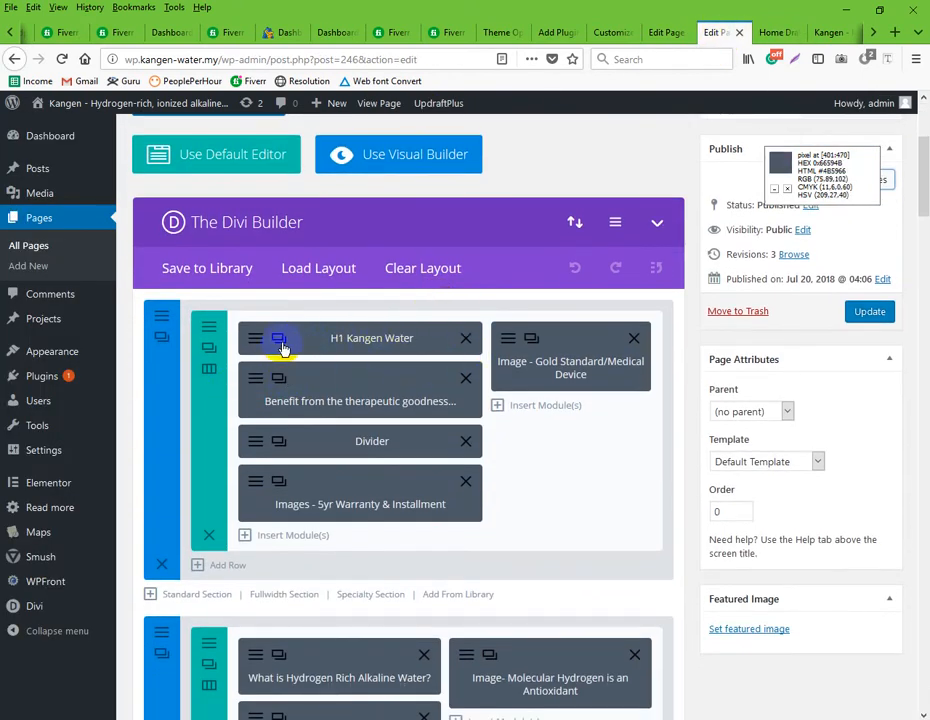
left_click(411, 401)
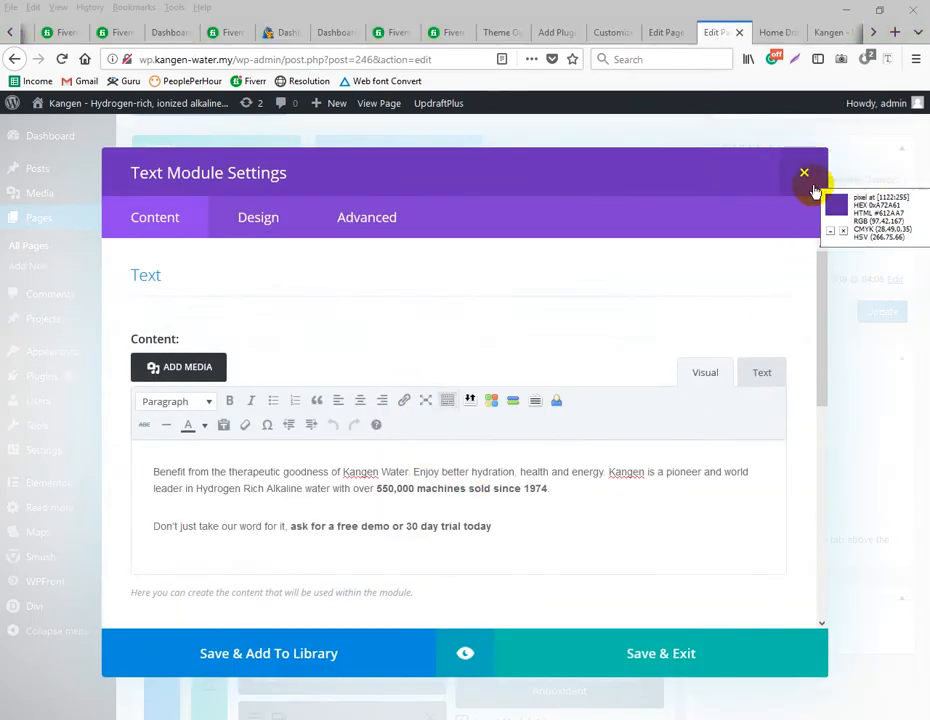
left_click(803, 174)
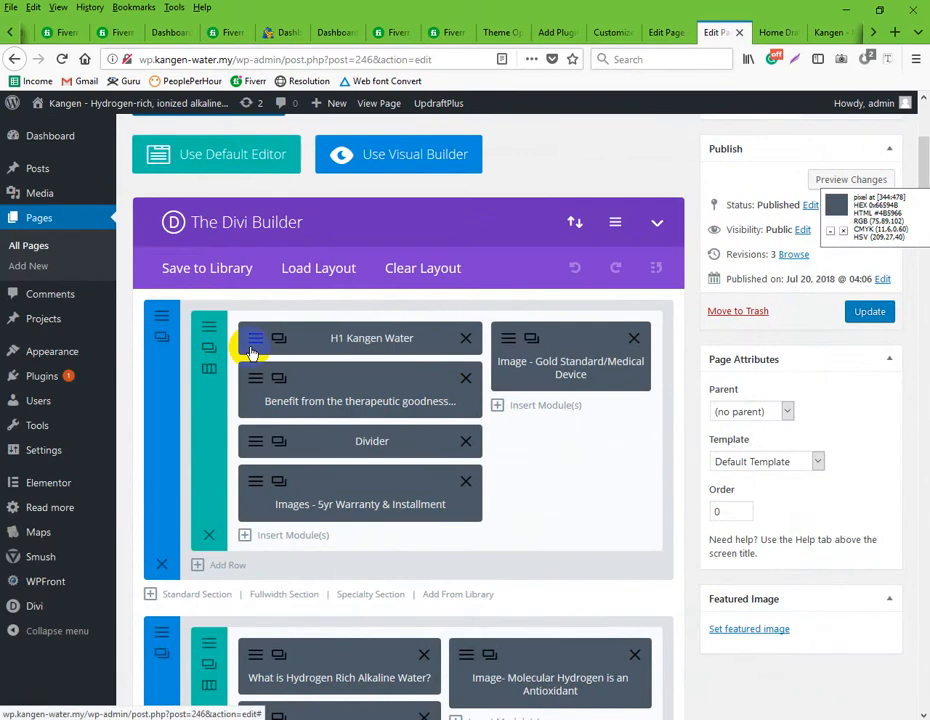
Open the "H1 Kangen Water" text module and check the heading levels of its two lines
left_click(422, 448)
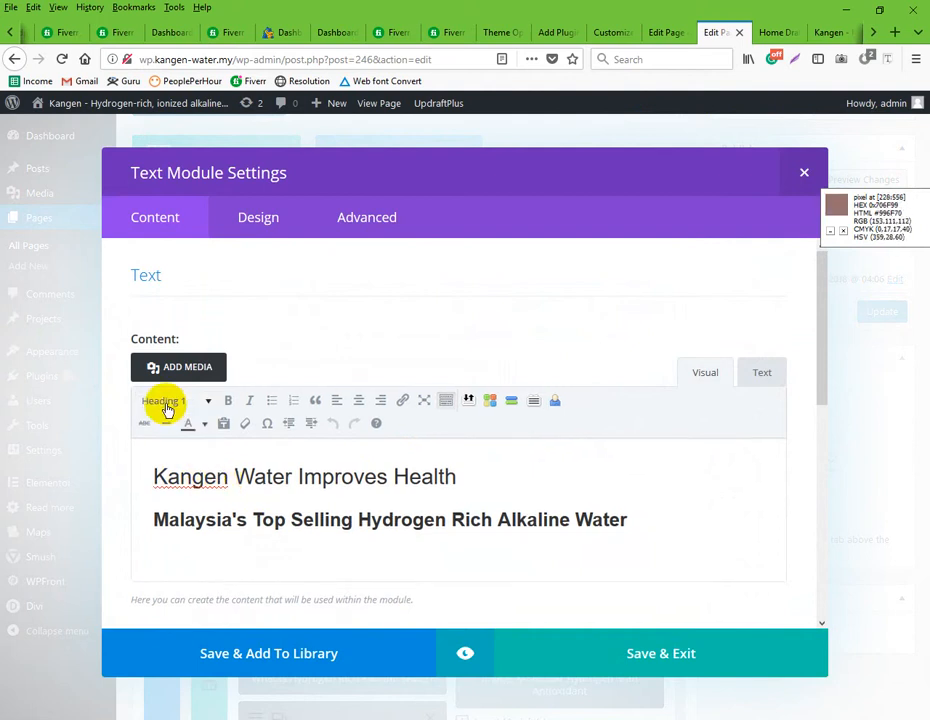
left_click_drag(155, 478, 578, 478)
left_click(307, 477)
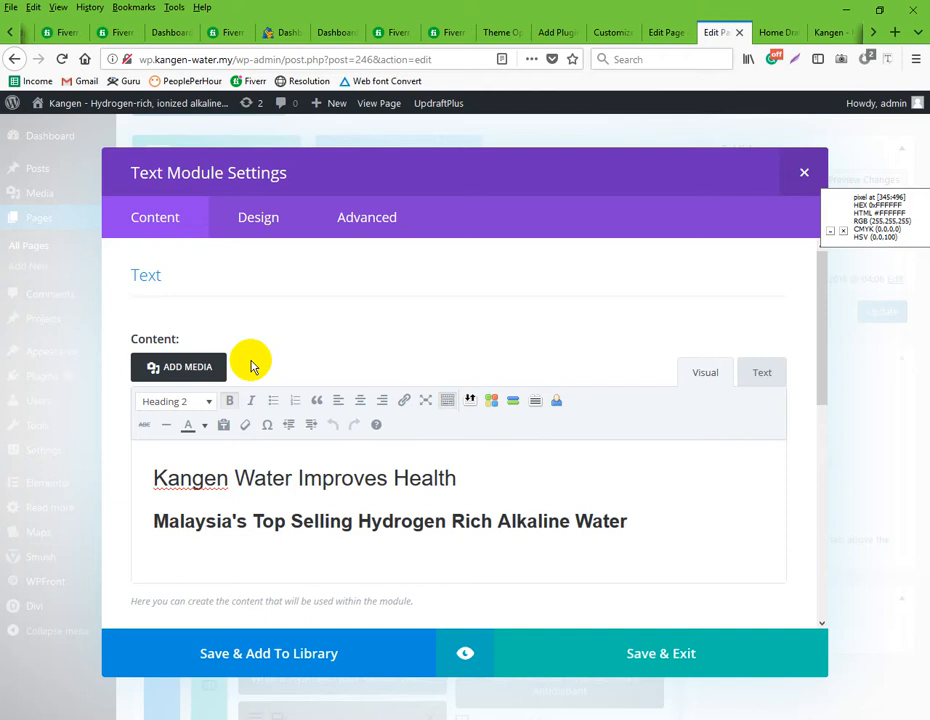
left_click(216, 483)
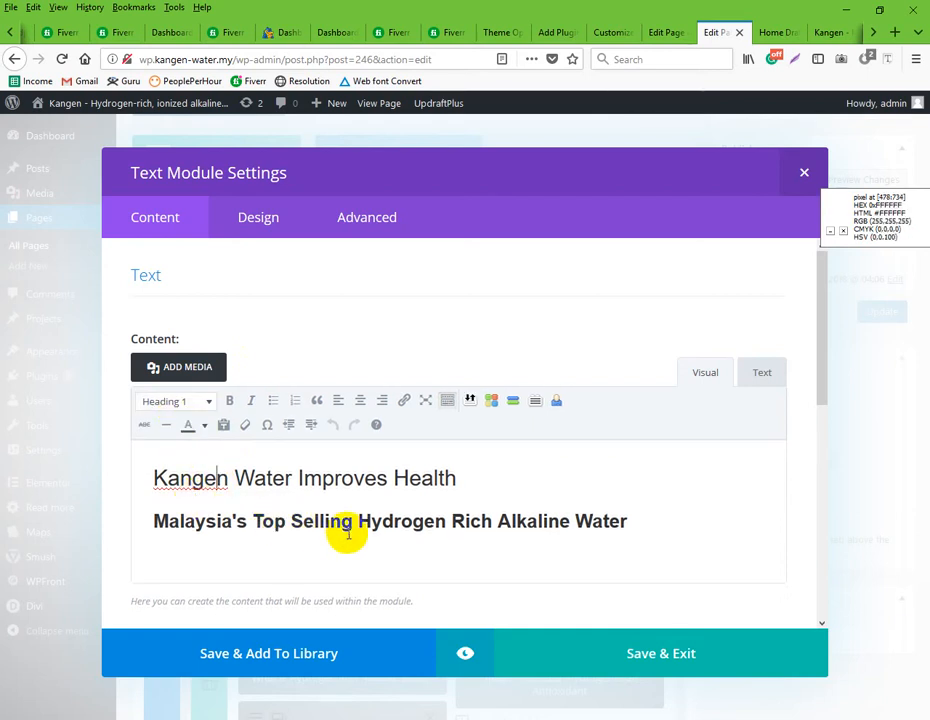
Examine the "H1 Kangen Water" module's design settings, from the general text options to the Heading Text options for H1
left_click(236, 224)
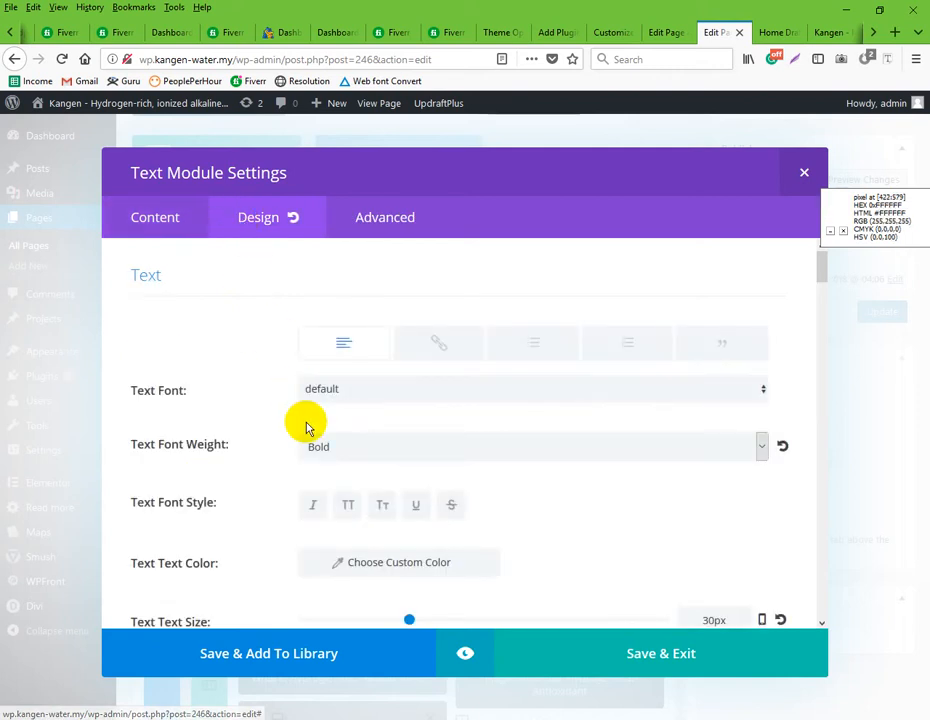
scroll(260, 402, "down", 2)
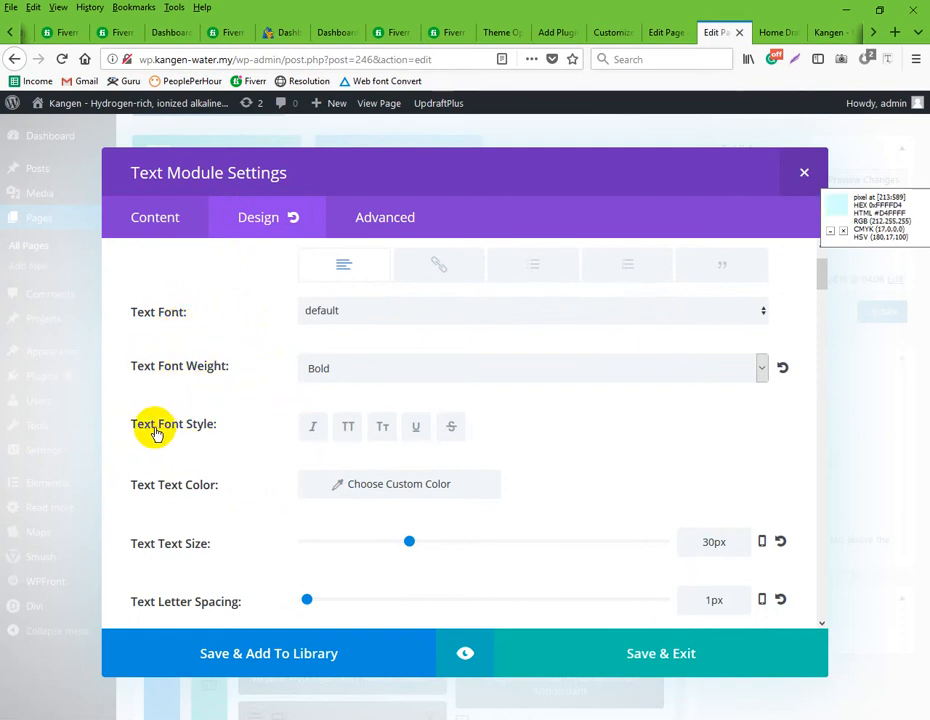
scroll(220, 494, "down", 4)
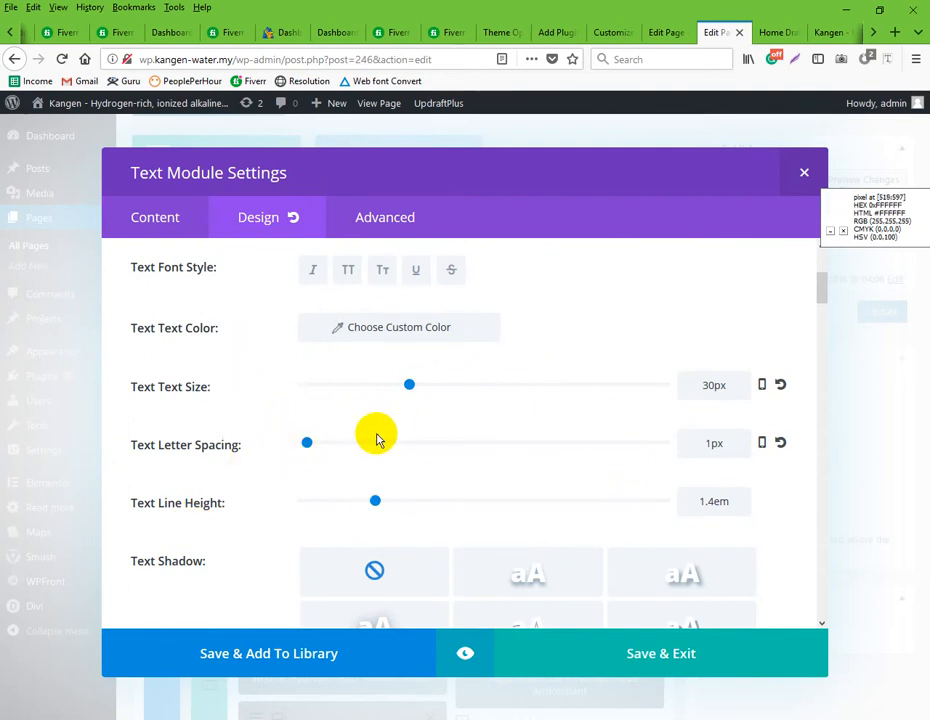
scroll(255, 394, "down", 5)
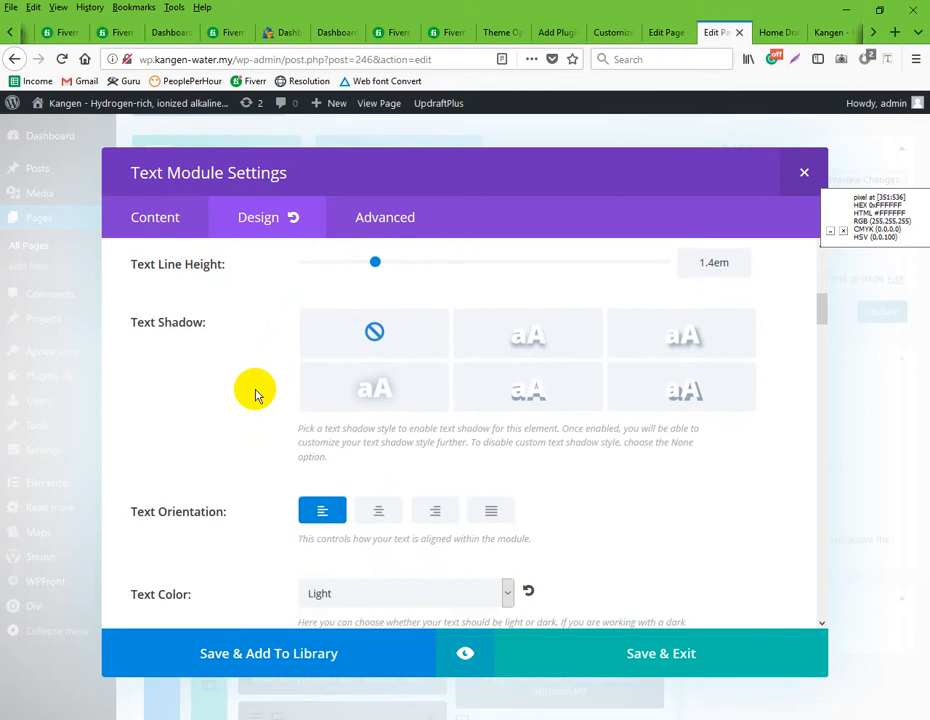
scroll(255, 394, "down", 8)
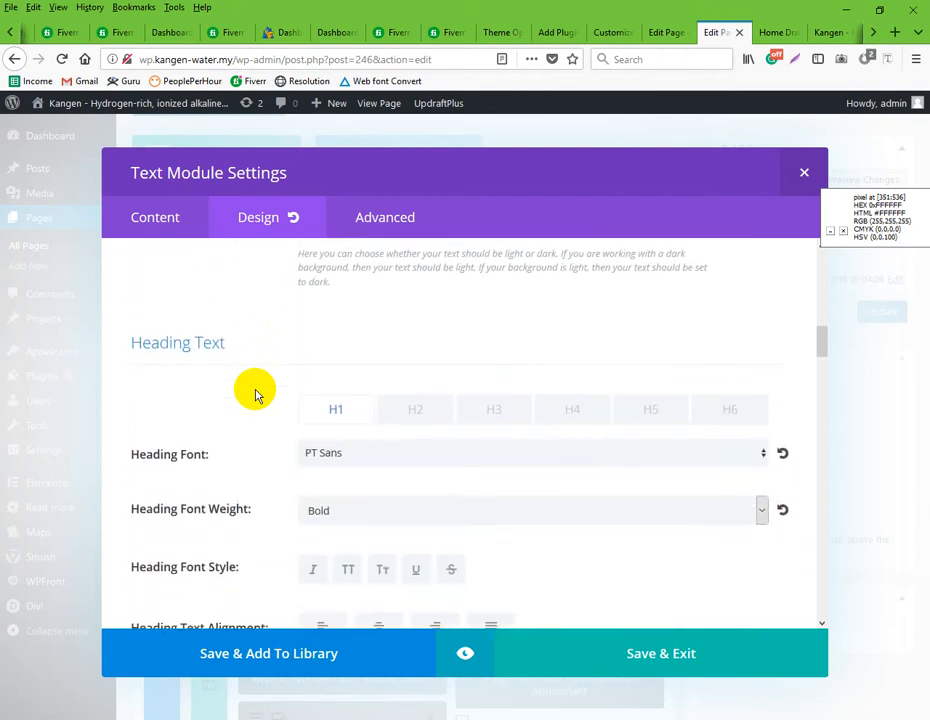
scroll(255, 394, "down", 1)
left_click_drag(127, 325, 245, 326)
left_click(245, 335)
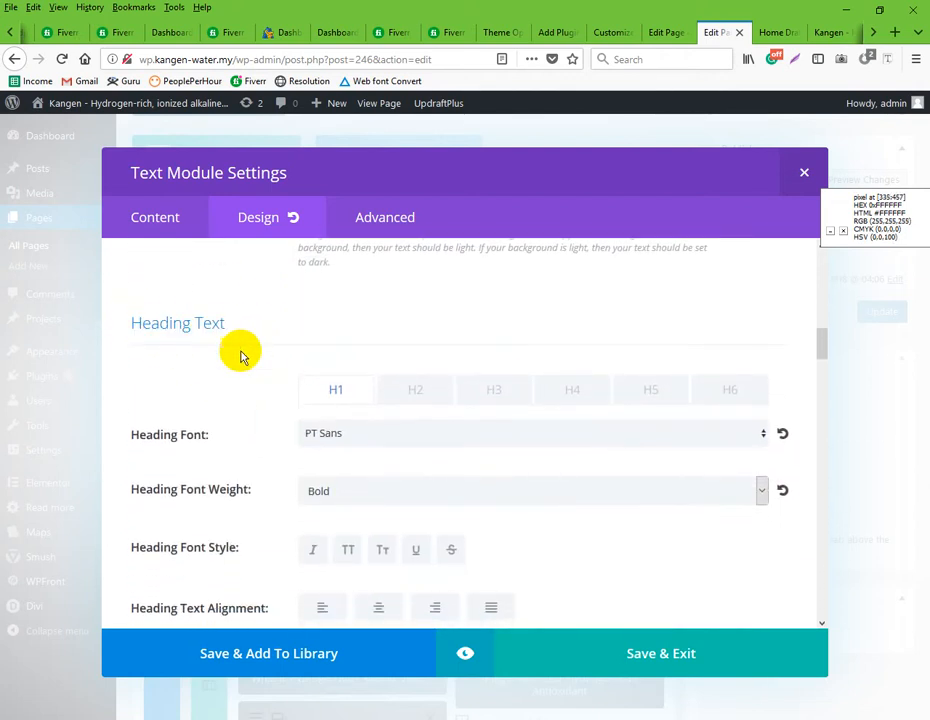
scroll(264, 484, "down", 2)
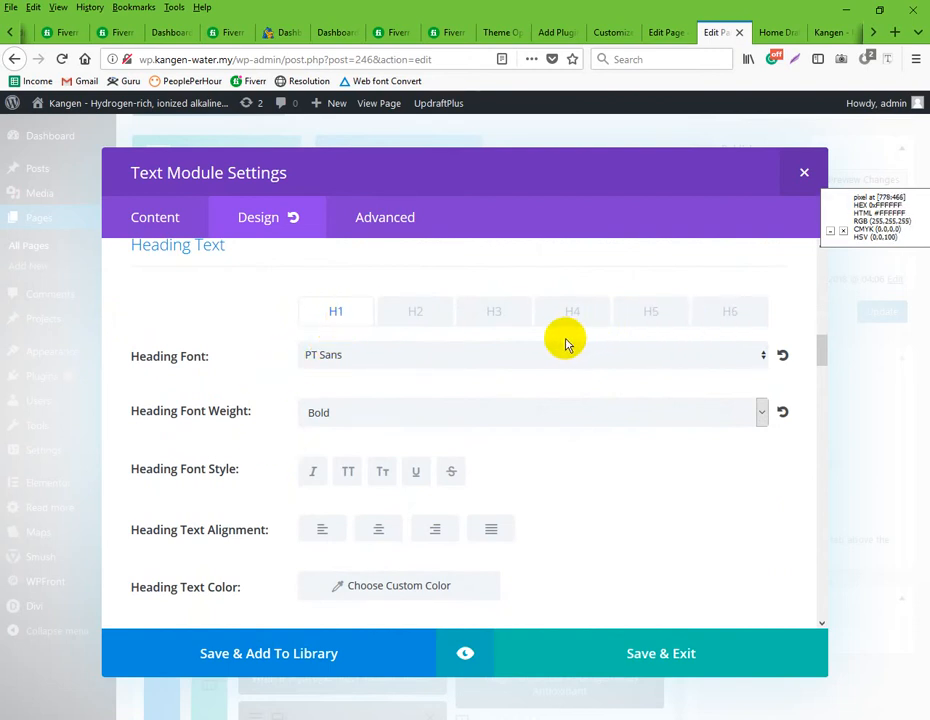
left_click(180, 224)
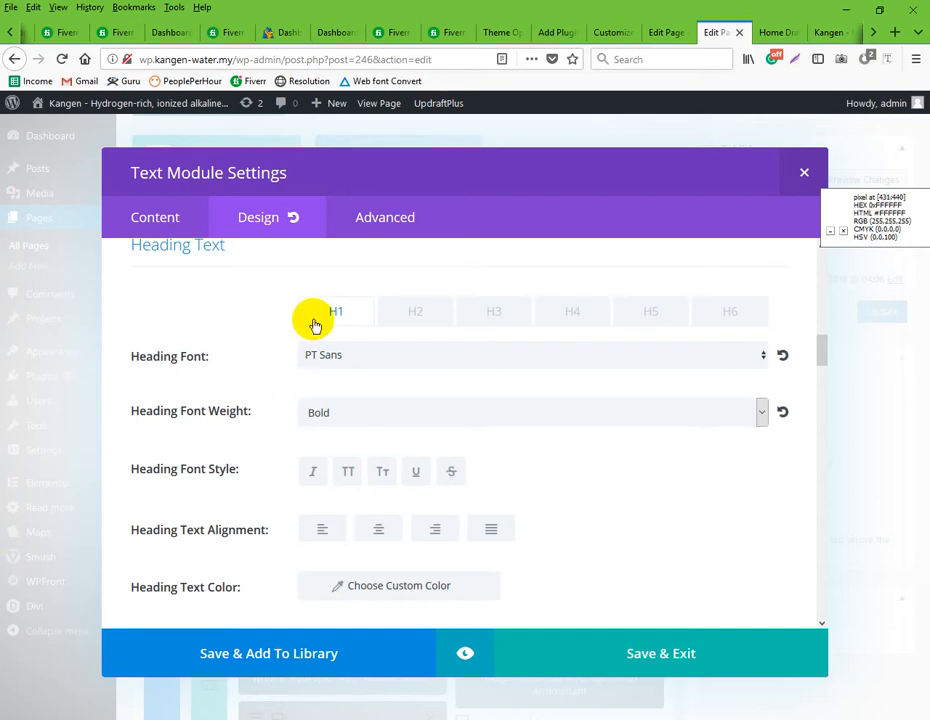
Compare the H1 heading text size for desktop, tablet and smartphone, and look over the heading spacing, shadow and sizing options
scroll(313, 326, "down", 5)
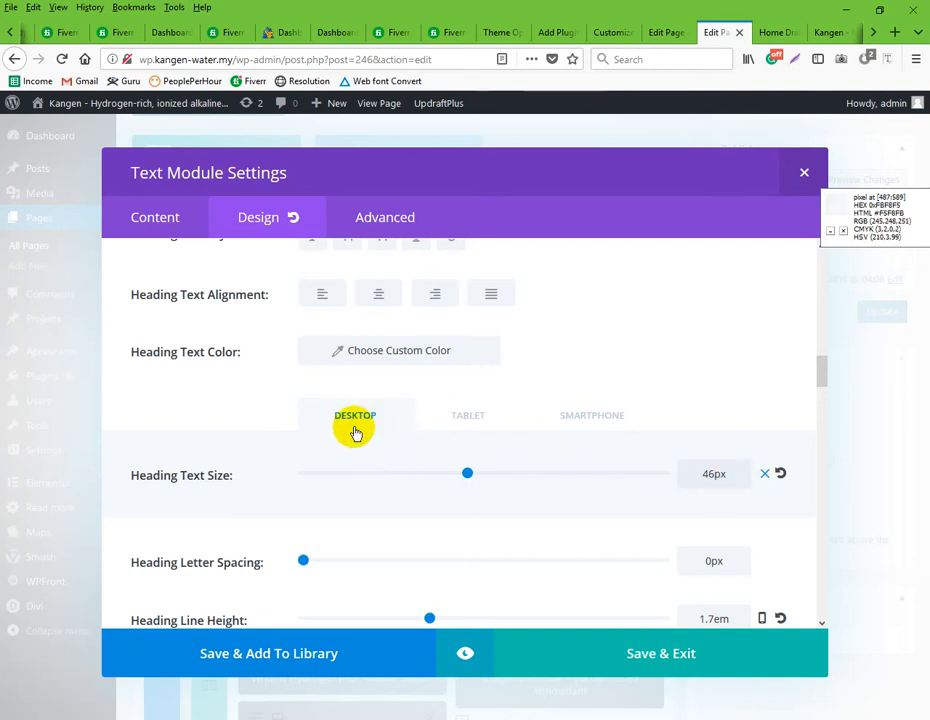
scroll(239, 412, "up", 3)
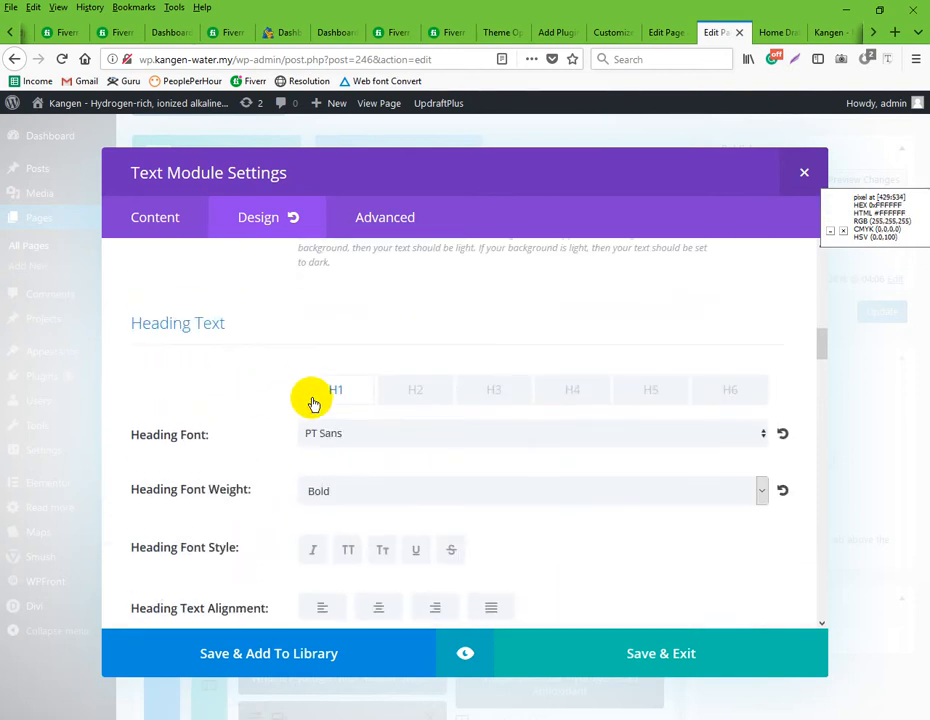
scroll(309, 420, "down", 4)
left_click(432, 337)
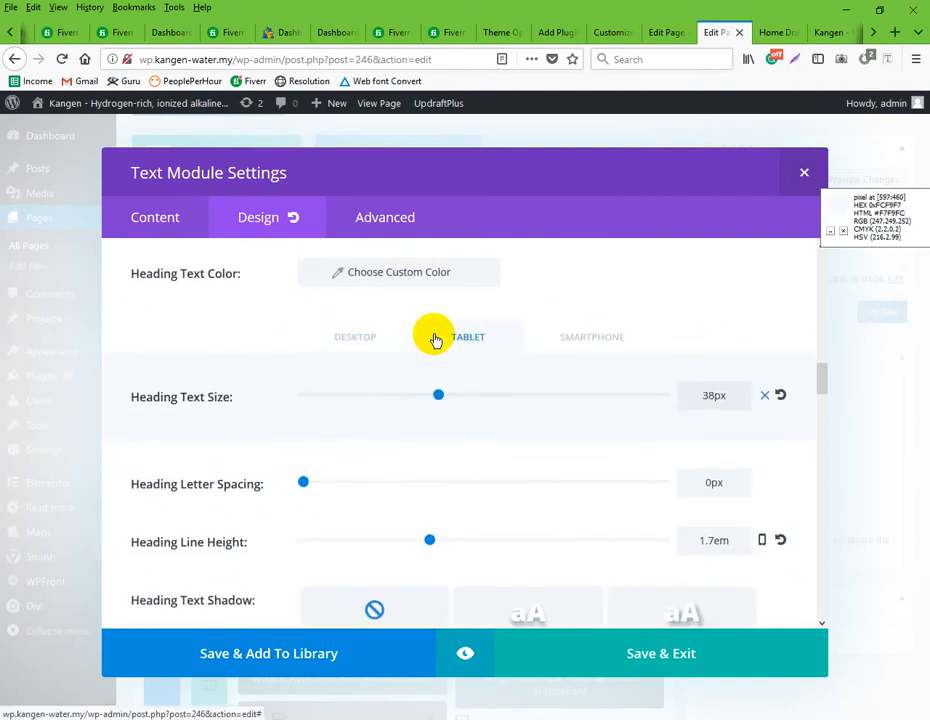
left_click(576, 338)
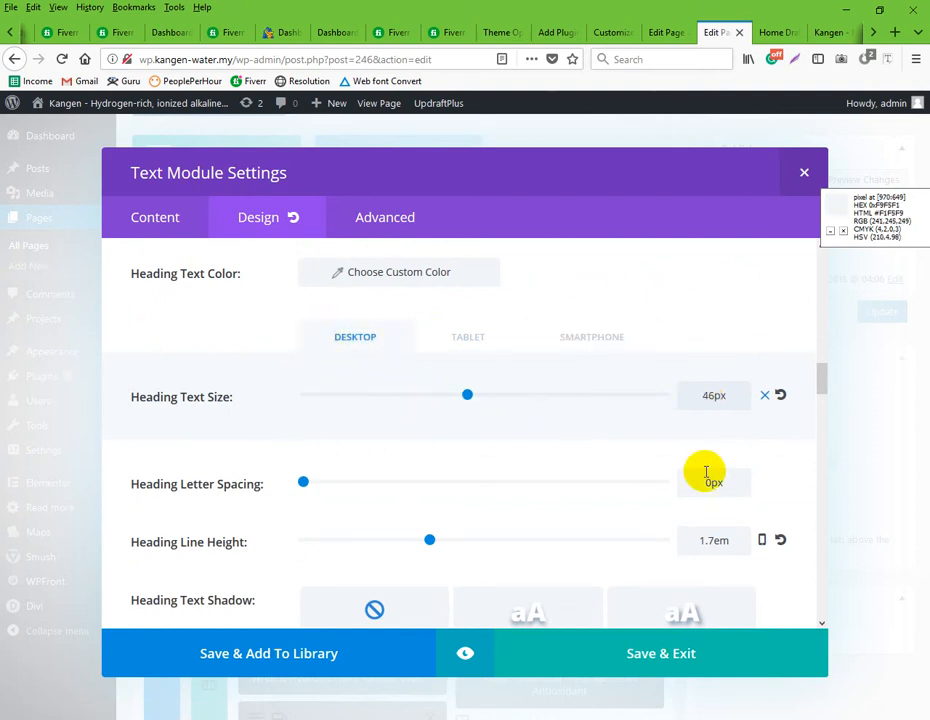
scroll(700, 544, "down", 3)
scroll(585, 505, "down", 4)
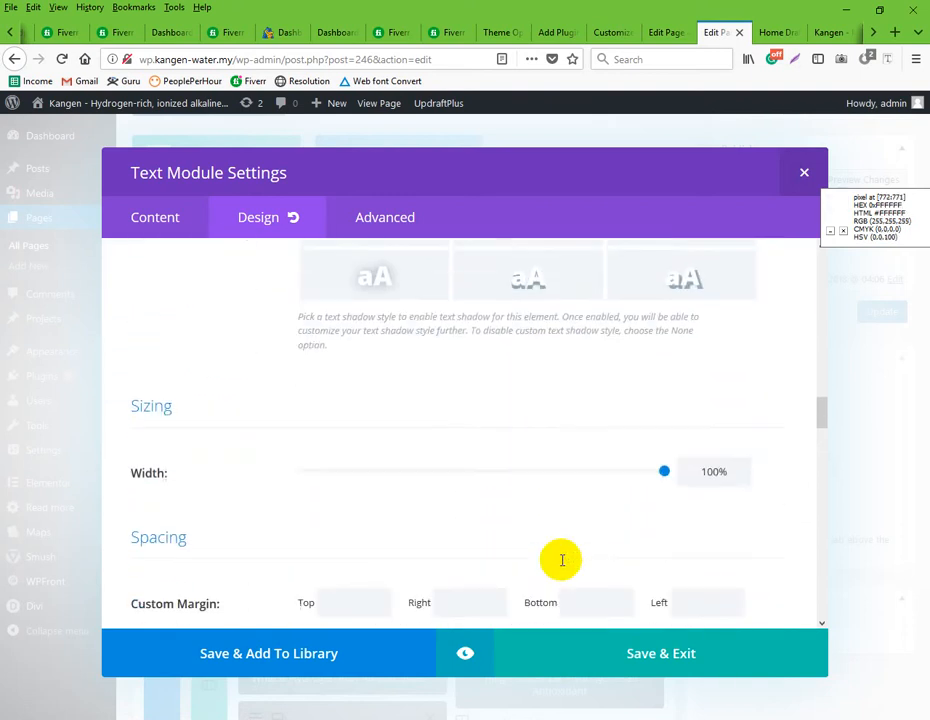
scroll(629, 575, "up", 7)
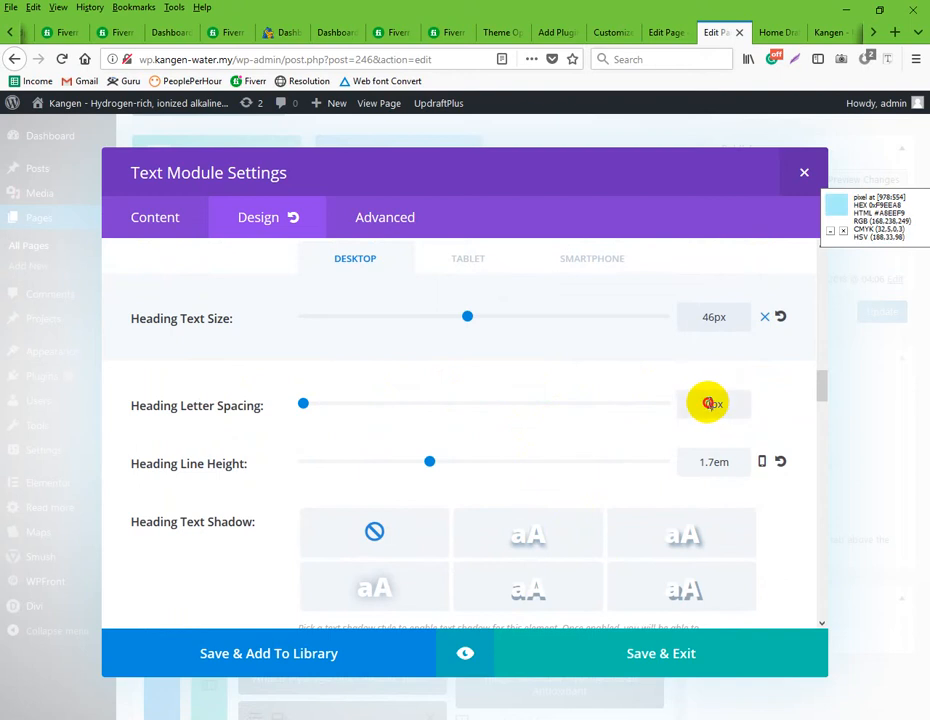
Try an H1 heading letter spacing of 1px, check its per-device options, and return it to 0px
left_click(710, 403)
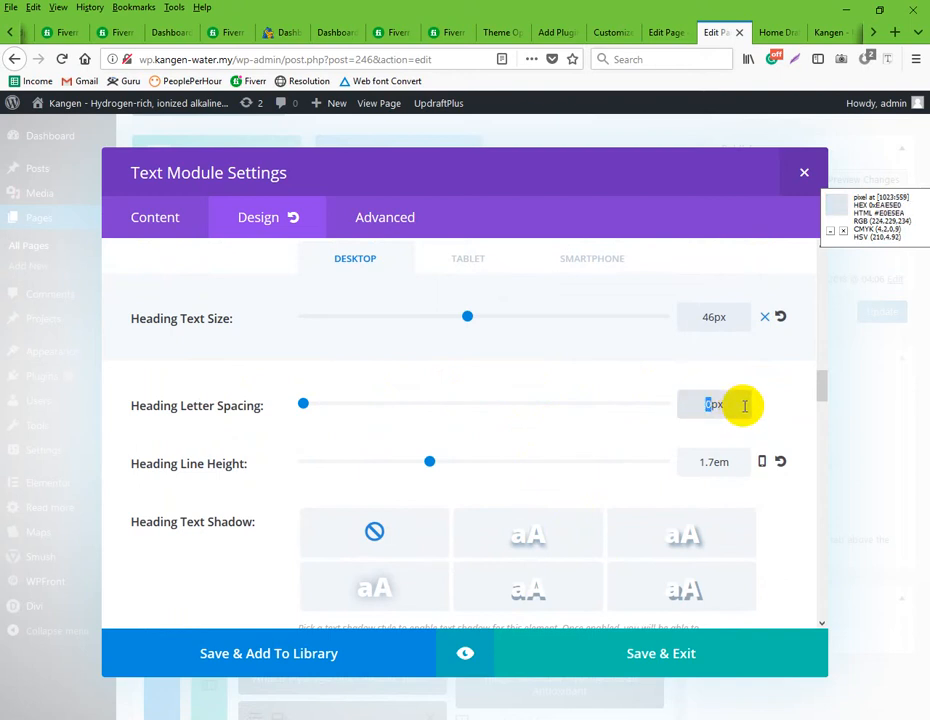
type("1")
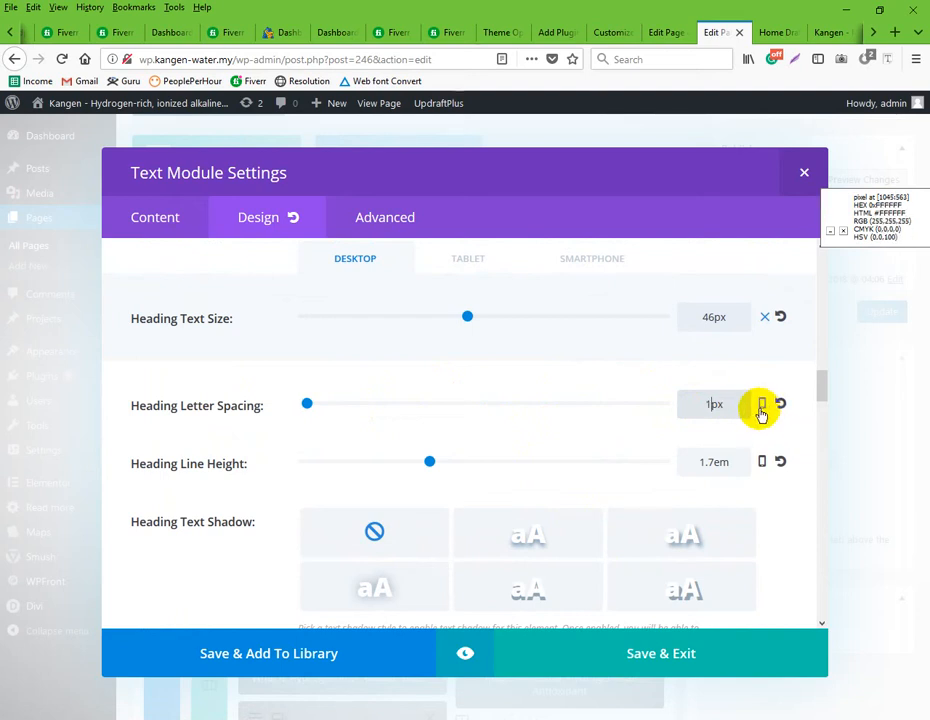
left_click(762, 407)
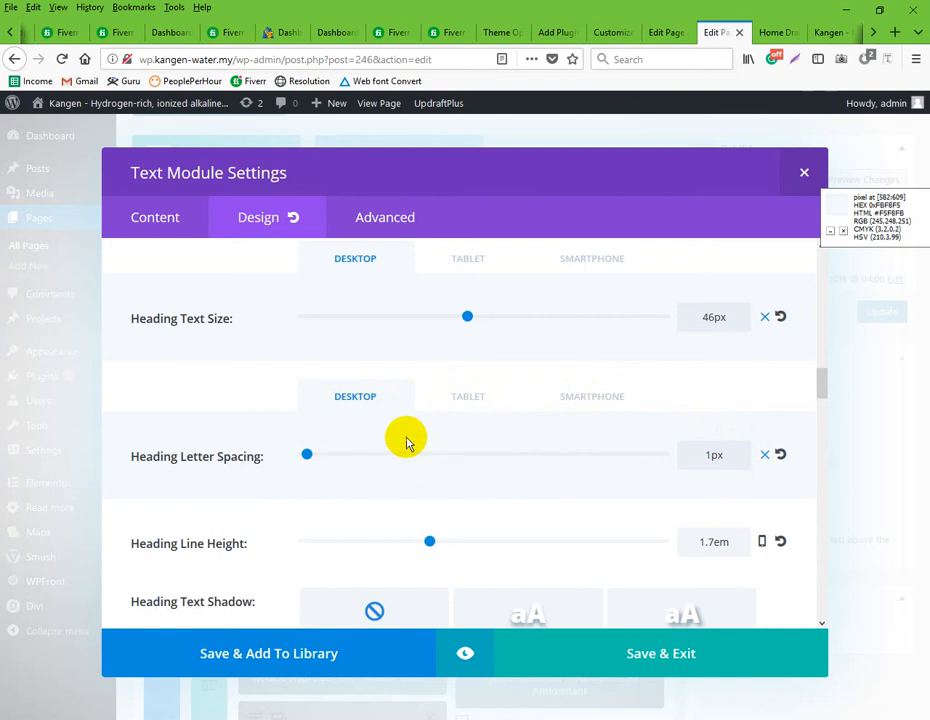
left_click(762, 460)
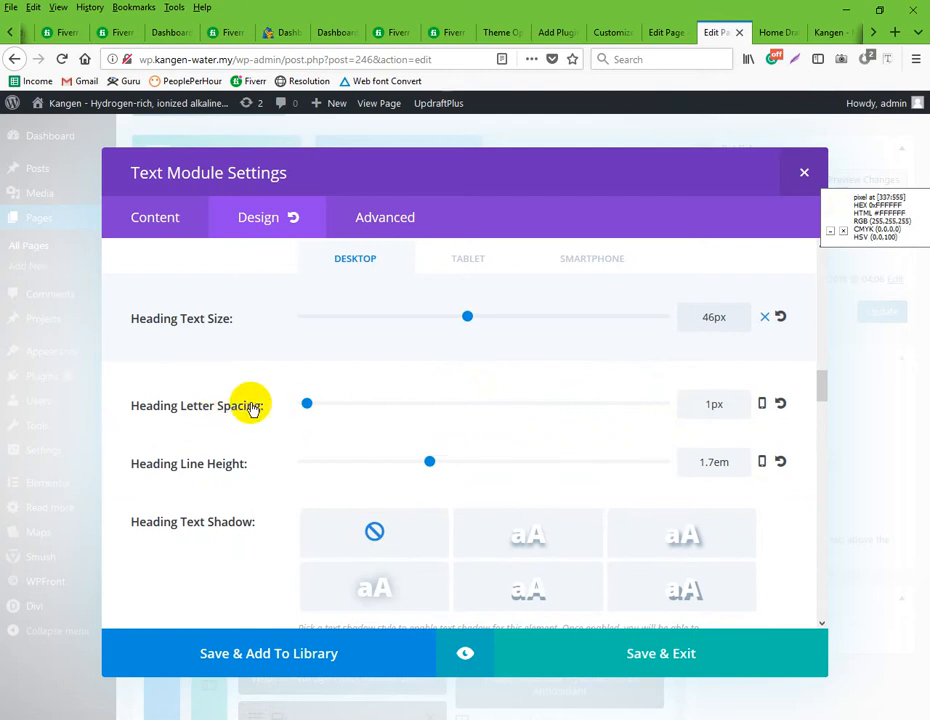
left_click(302, 404)
Check the remaining heading options and compare the module's general text size for desktop, tablet and smartphone
scroll(560, 456, "down", 2)
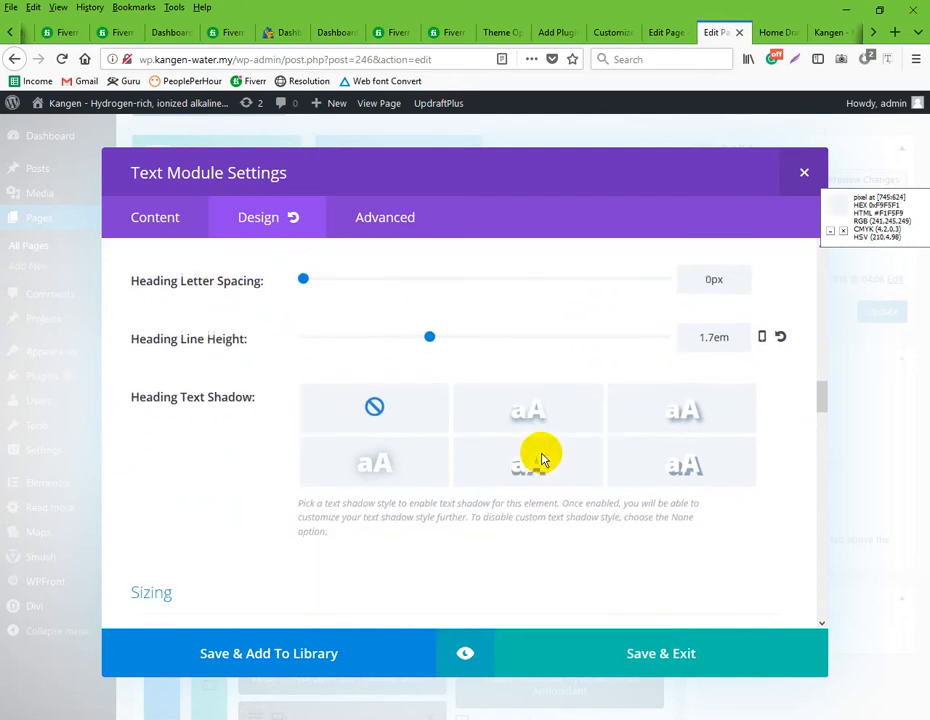
scroll(540, 457, "down", 2)
scroll(513, 460, "up", 5)
scroll(512, 460, "up", 6)
scroll(512, 460, "up", 2)
scroll(139, 461, "down", 1)
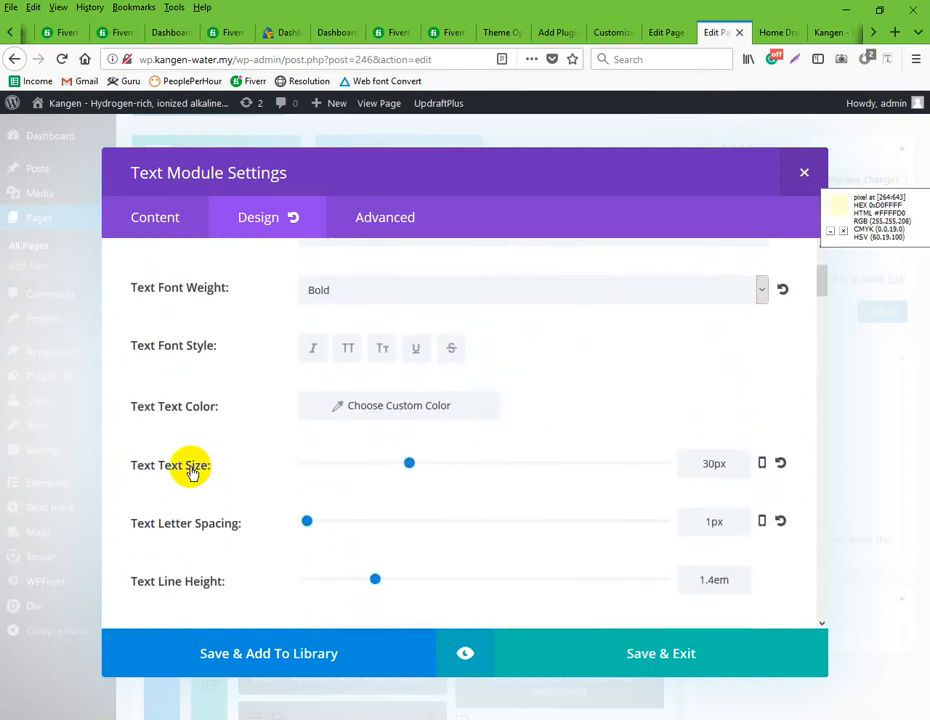
left_click(716, 463)
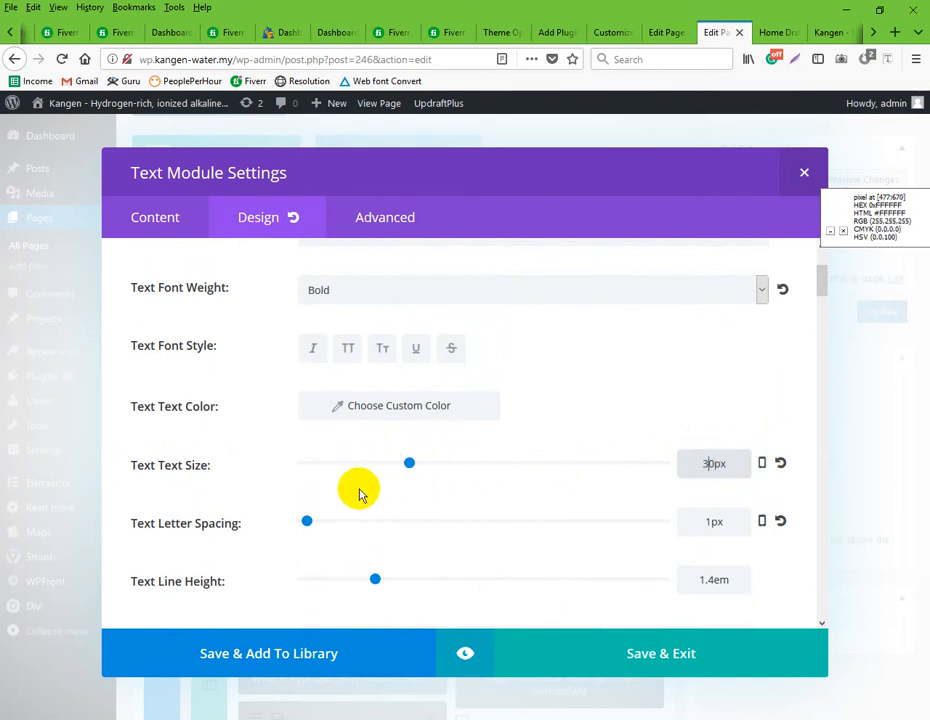
left_click(762, 465)
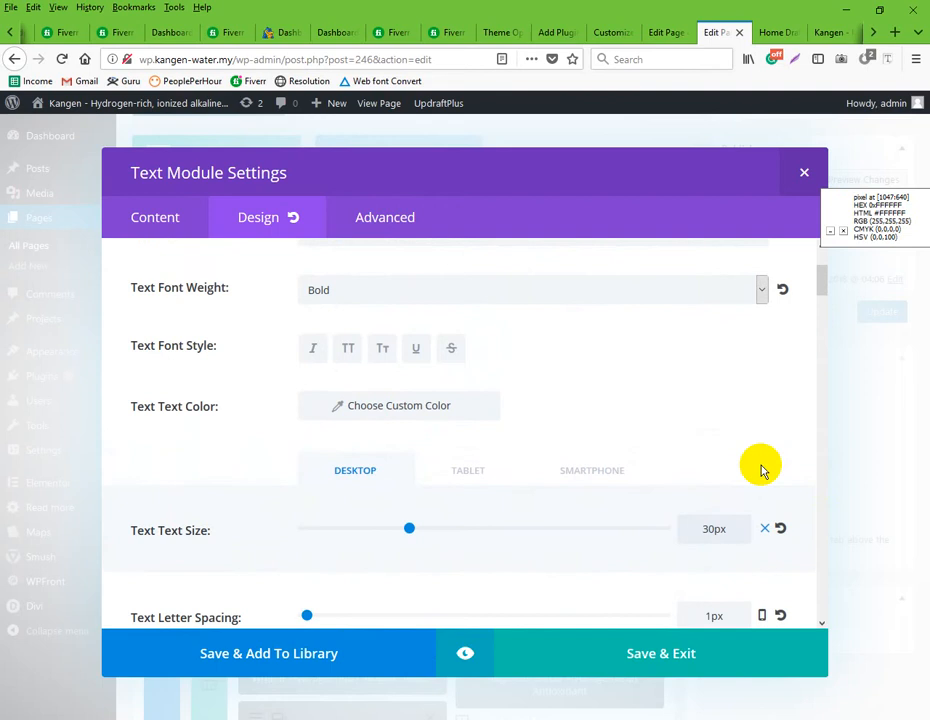
left_click(480, 476)
left_click(576, 480)
left_click(482, 483)
left_click(365, 480)
left_click(465, 478)
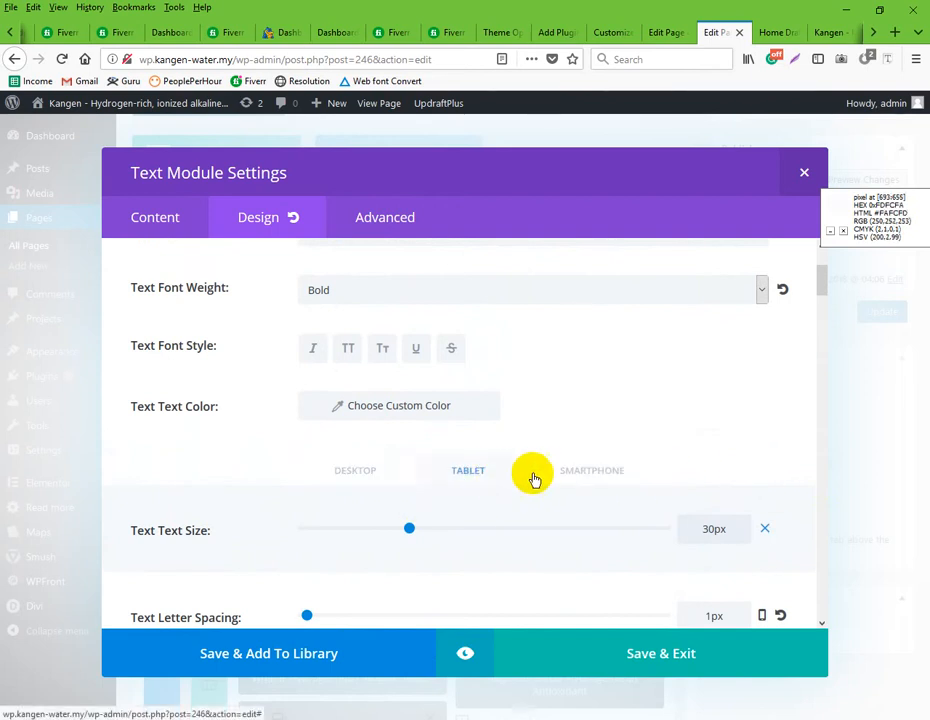
left_click(586, 478)
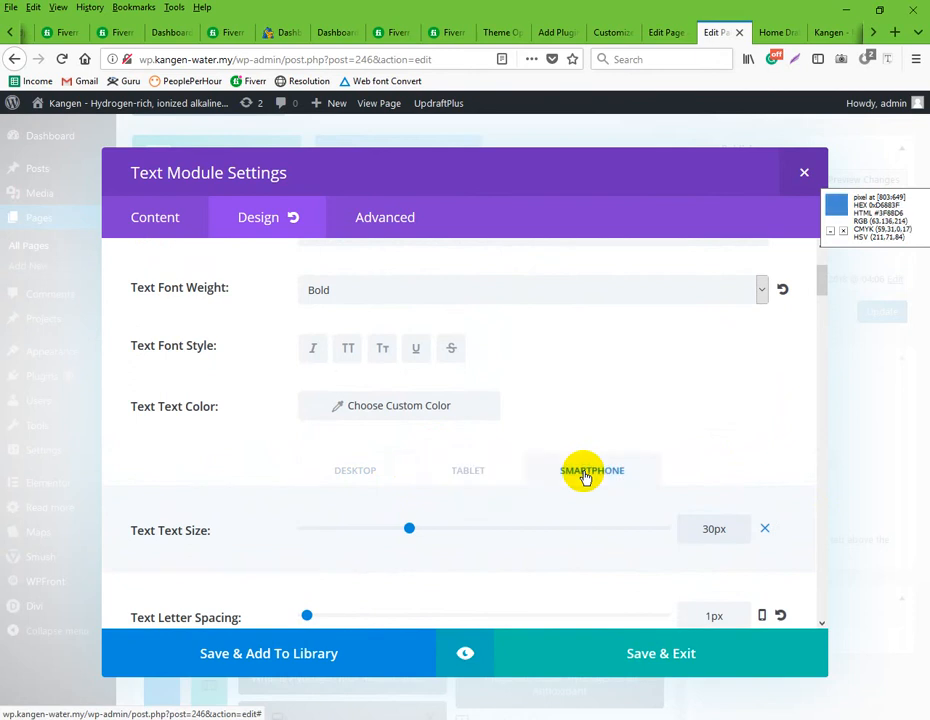
left_click(385, 472)
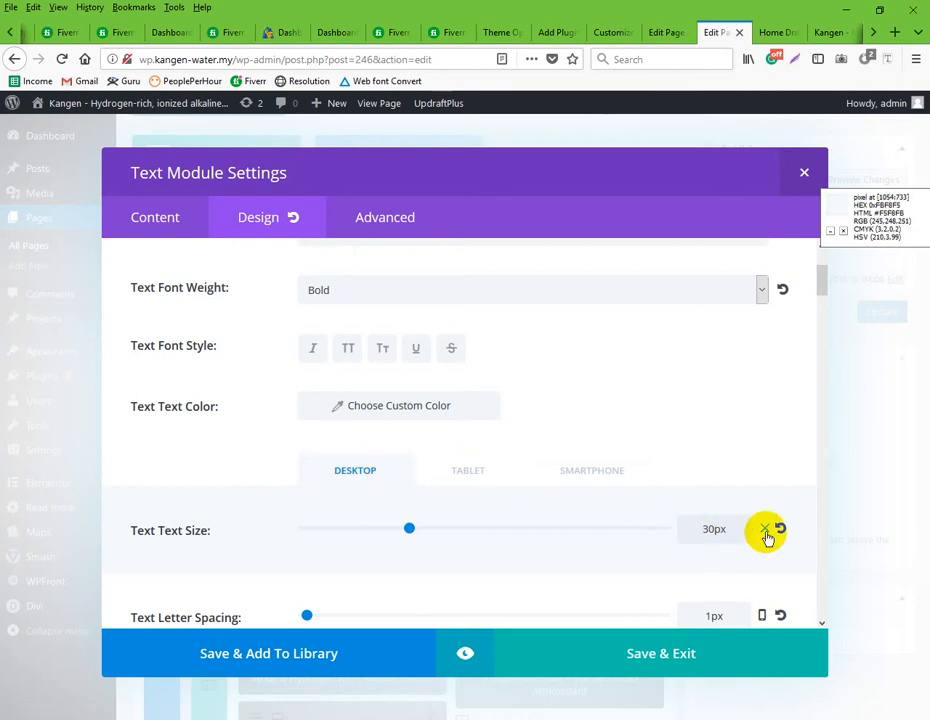
Try a custom top margin of 0, check its desktop, tablet and smartphone variants, and clear the value
scroll(583, 470, "down", 10)
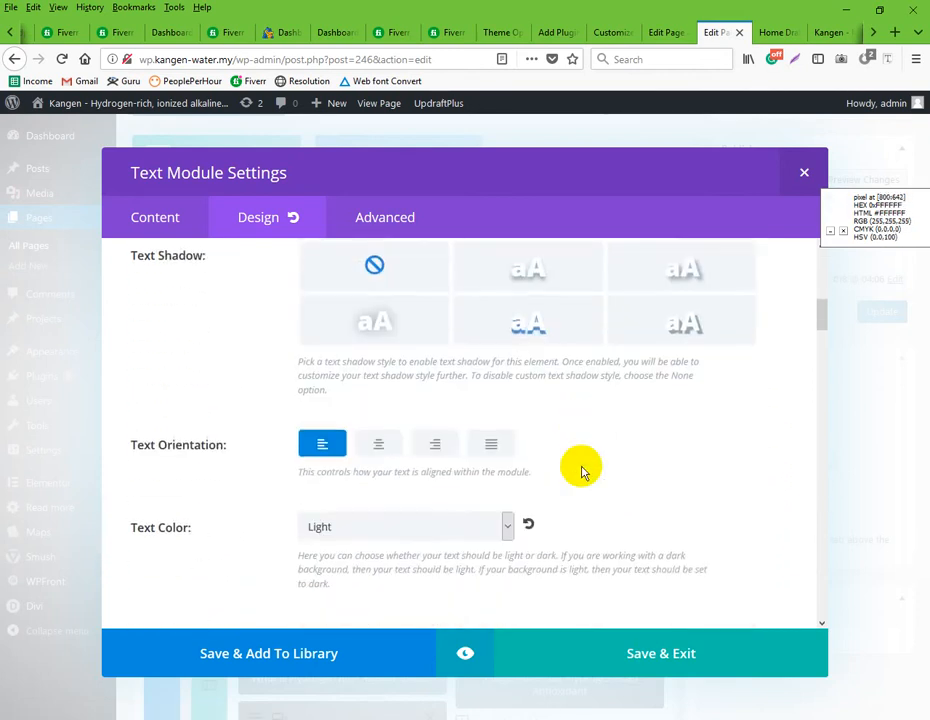
scroll(583, 470, "down", 10)
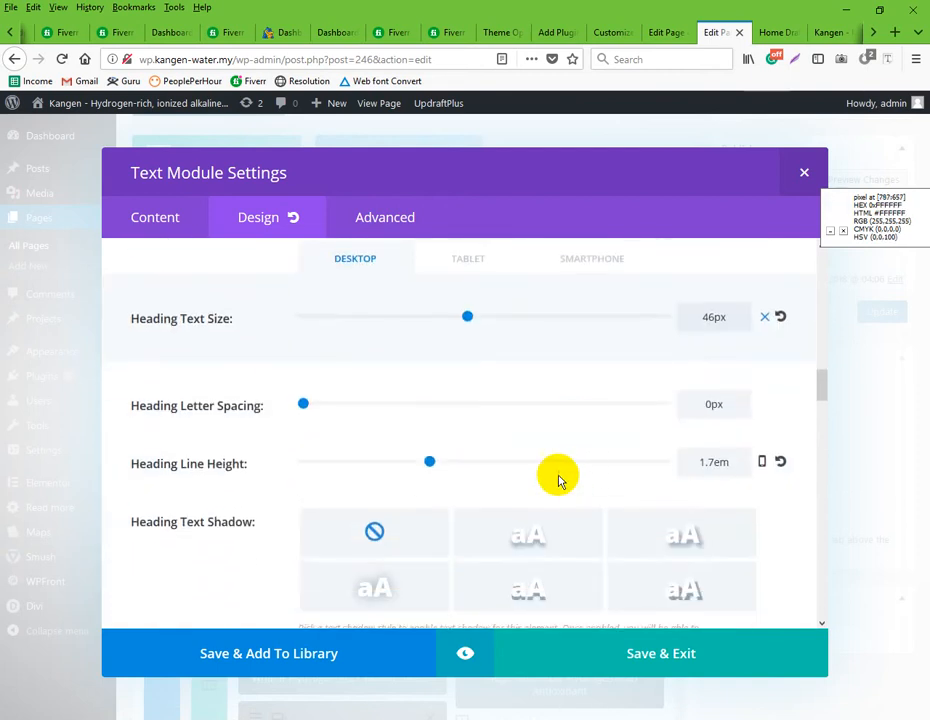
scroll(557, 481, "down", 3)
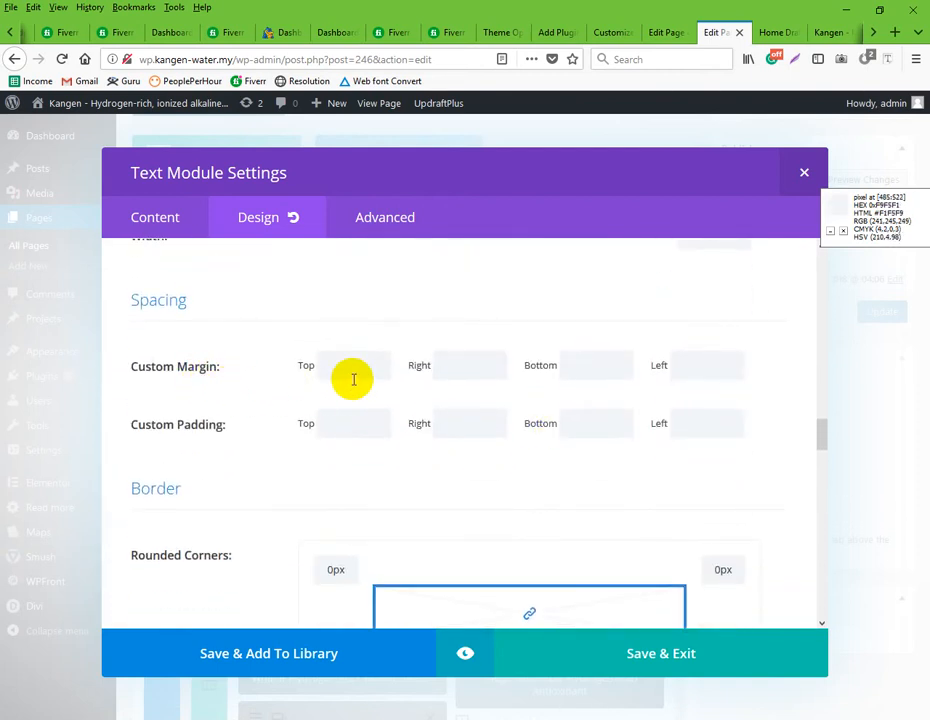
left_click(588, 361)
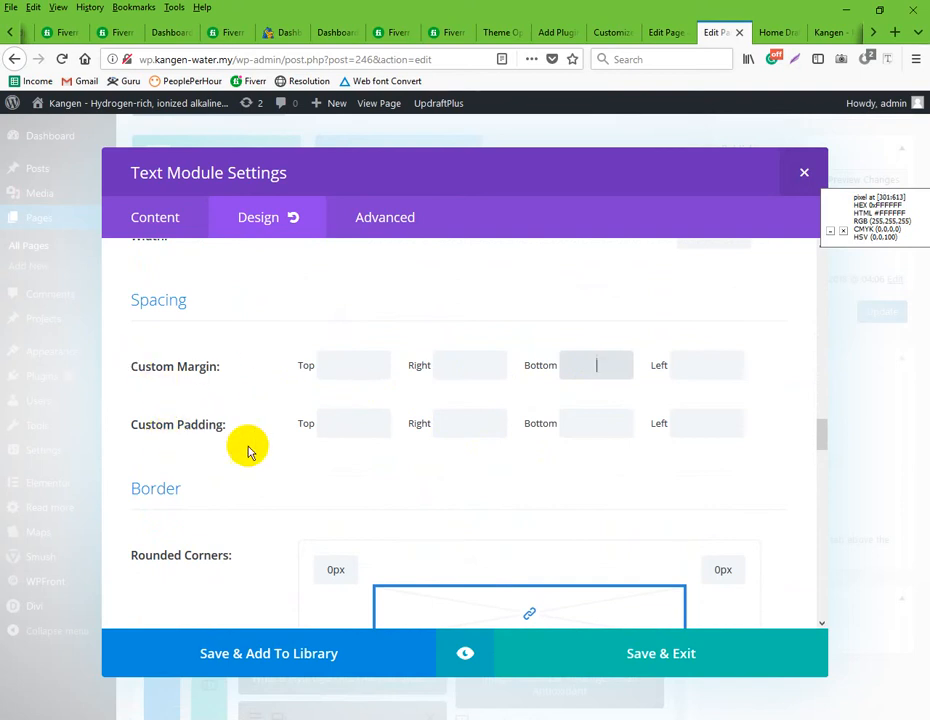
left_click(377, 366)
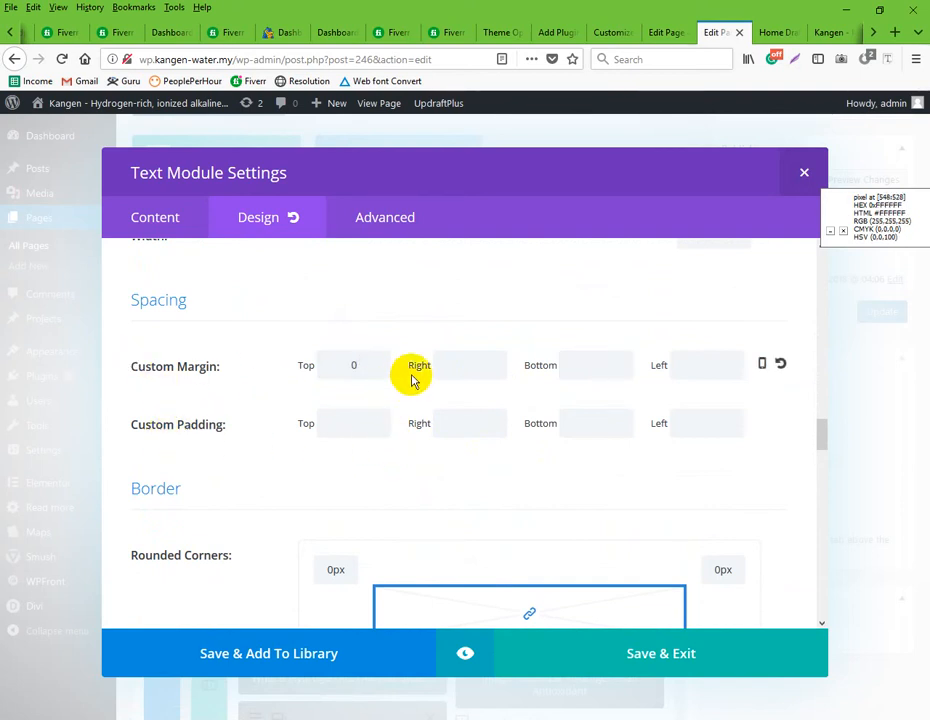
left_click(762, 366)
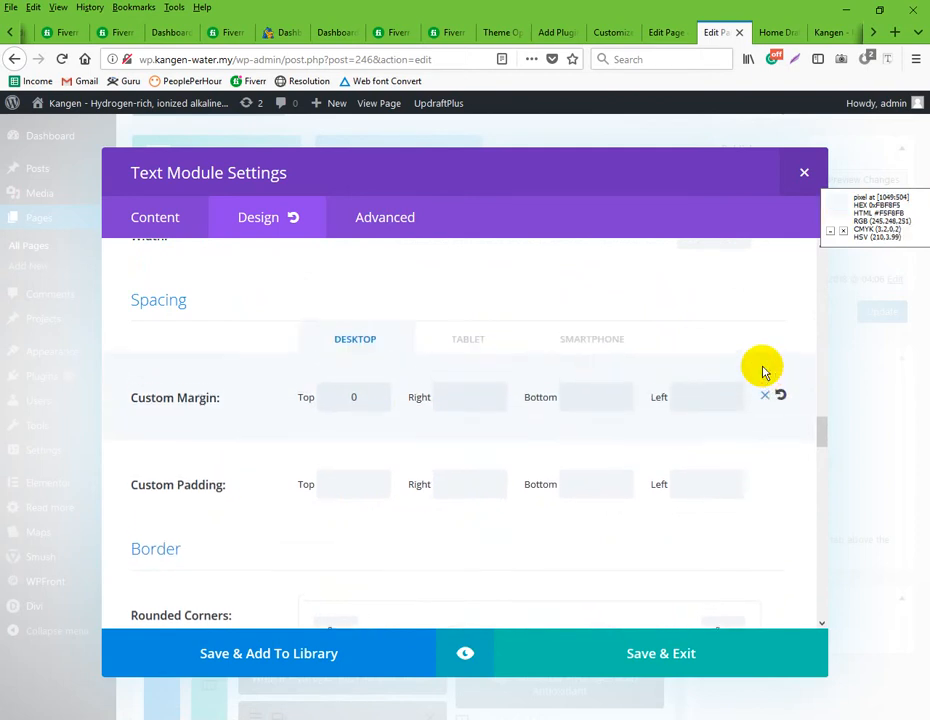
left_click(454, 352)
left_click(583, 338)
left_click(349, 338)
double_click(331, 393)
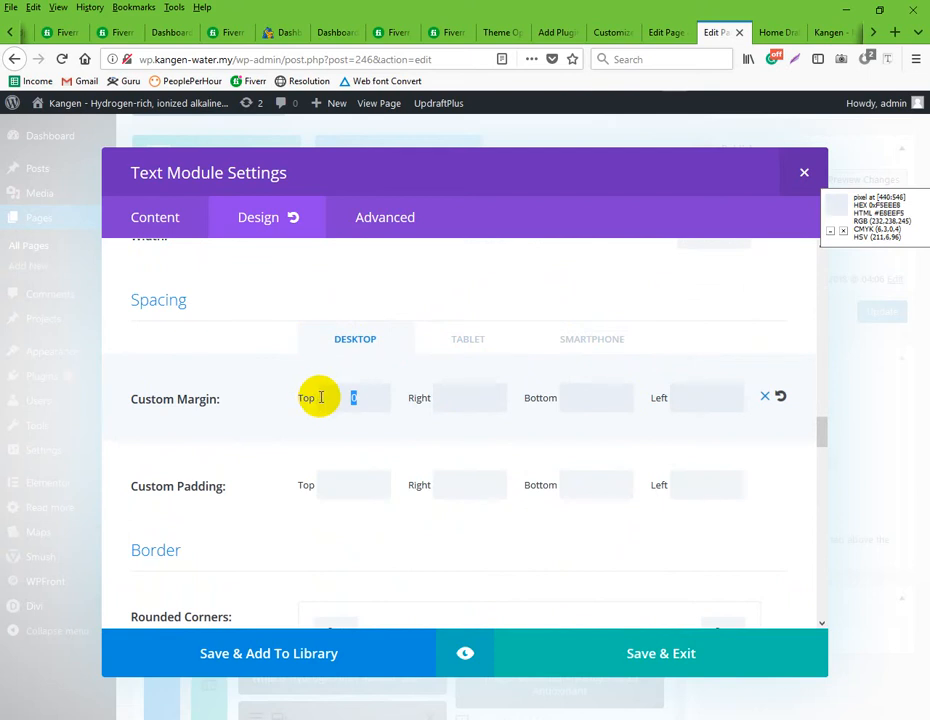
left_click(765, 396)
Try a custom top padding of 1, toggle its per-device options, and reset the padding
left_click(357, 426)
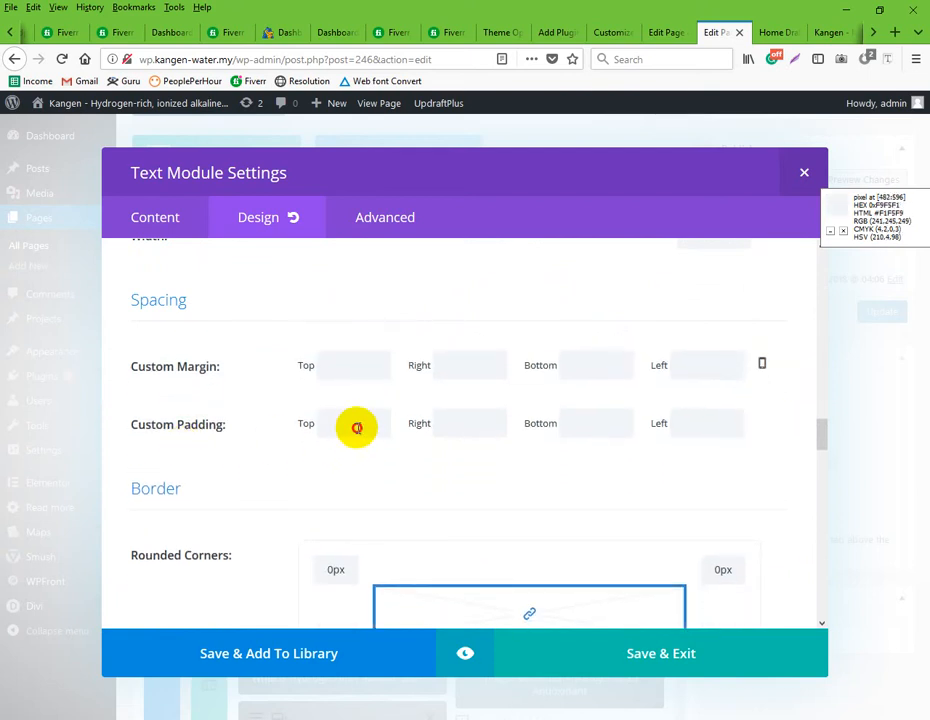
type("1")
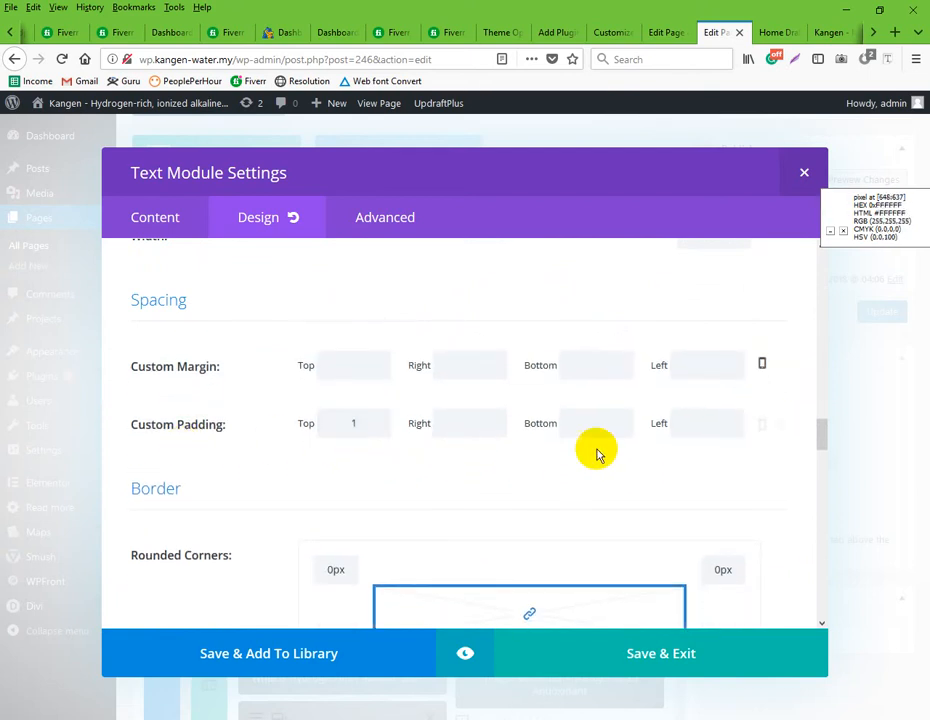
left_click(761, 424)
left_click(765, 487)
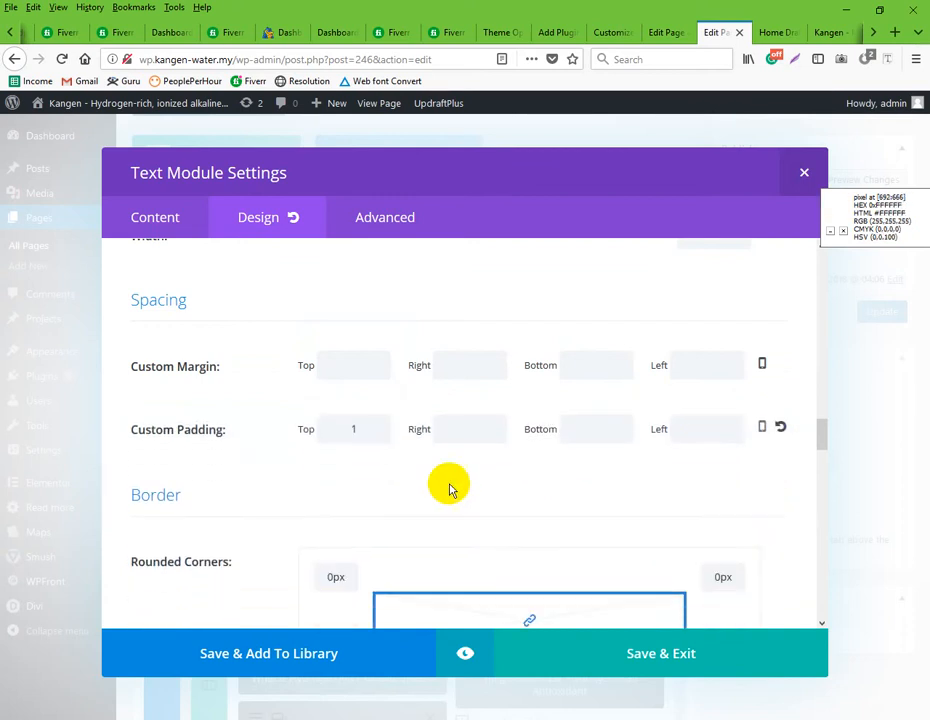
left_click_drag(359, 423, 325, 425)
key("BackSpace")
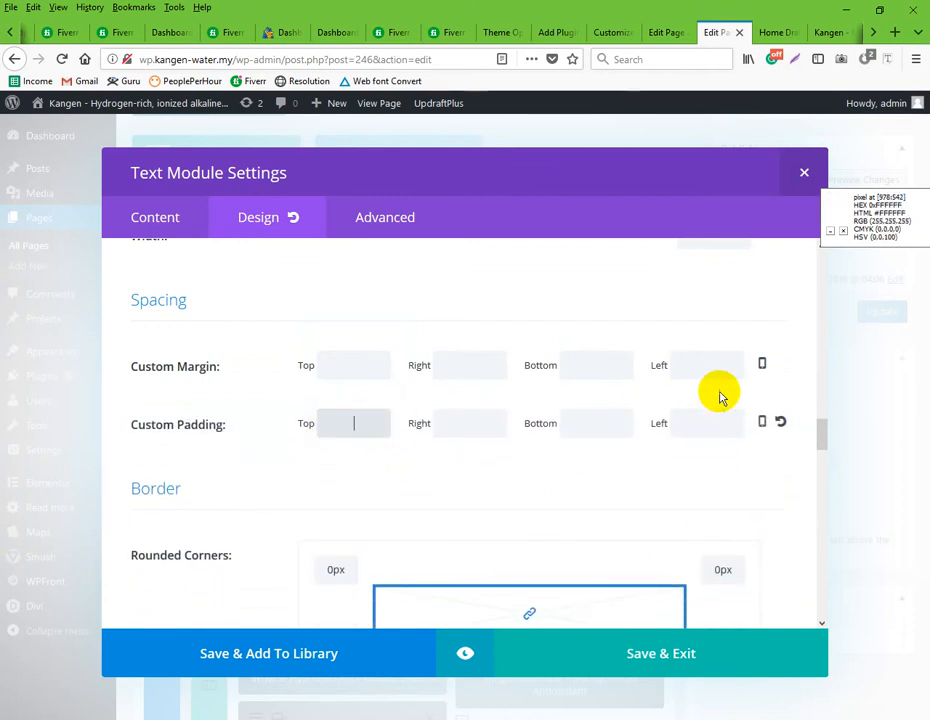
left_click(781, 421)
left_click(710, 358)
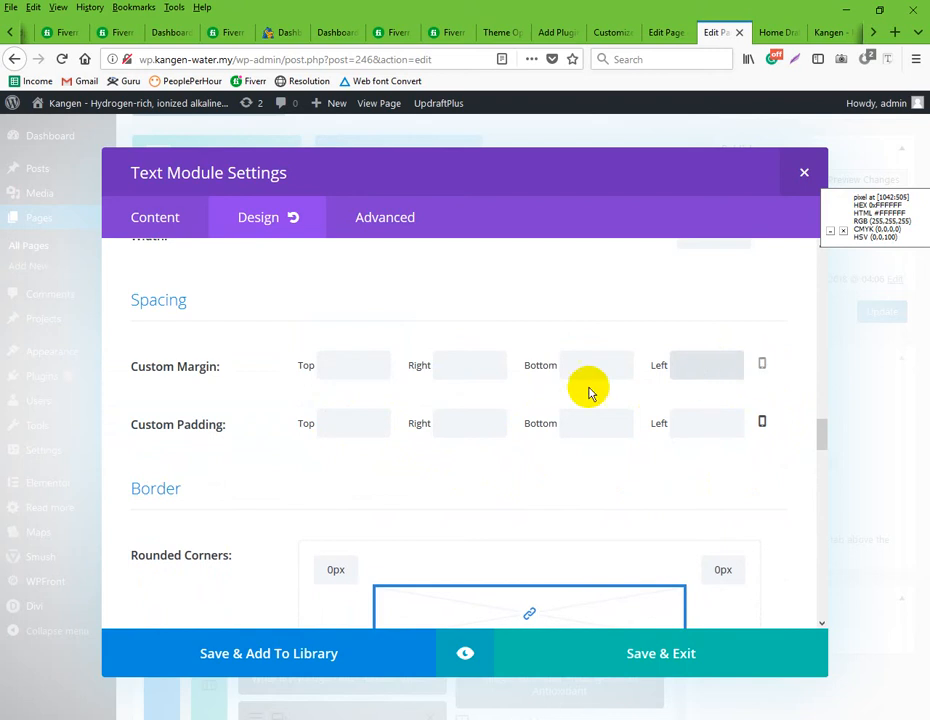
Try the border width adjustment in the border styles and return it to 0px
scroll(400, 455, "down", 2)
scroll(297, 467, "down", 3)
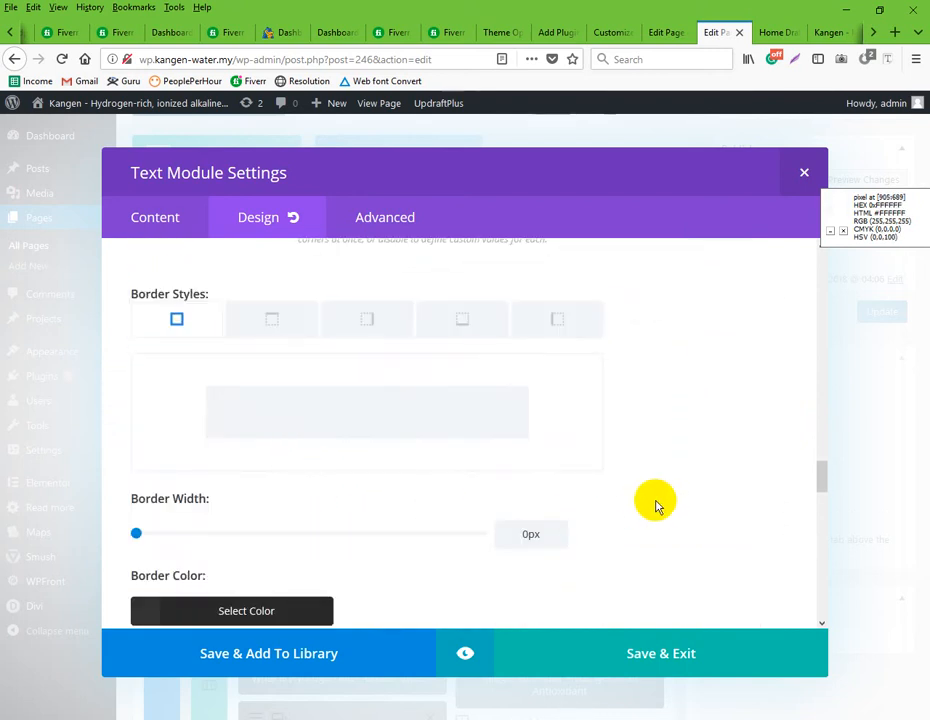
left_click_drag(140, 535, 129, 536)
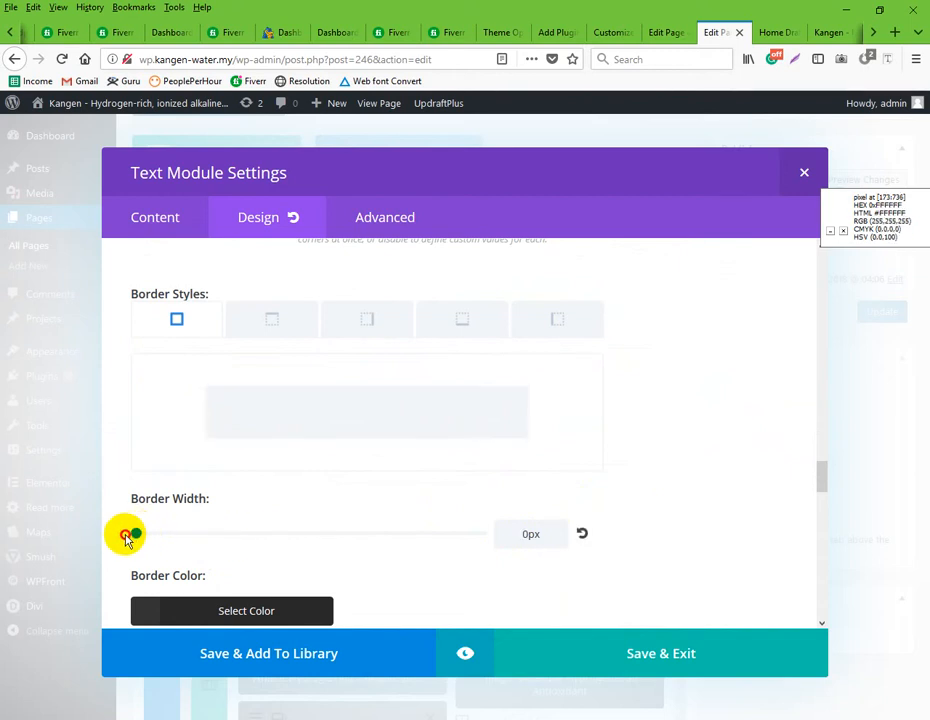
Examine the module's border, box shadow, filter, blend mode and animation settings, and return to the Heading Text options
scroll(388, 446, "down", 4)
scroll(323, 462, "down", 4)
scroll(322, 459, "up", 2)
scroll(320, 450, "down", 2)
scroll(311, 430, "down", 2)
scroll(311, 430, "up", 2)
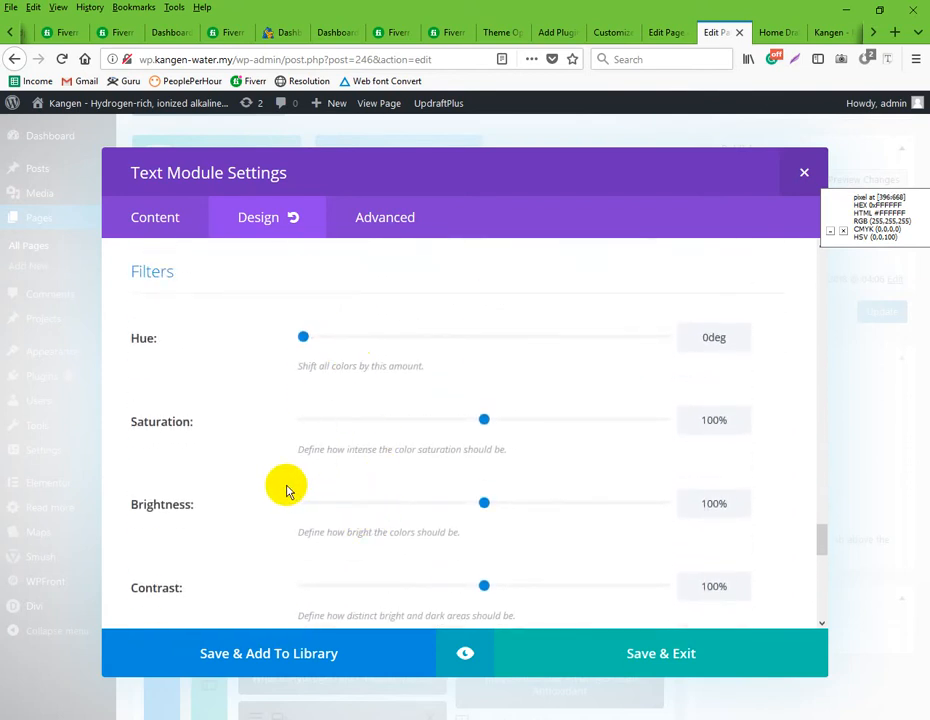
scroll(286, 488, "up", 2)
scroll(280, 428, "down", 10)
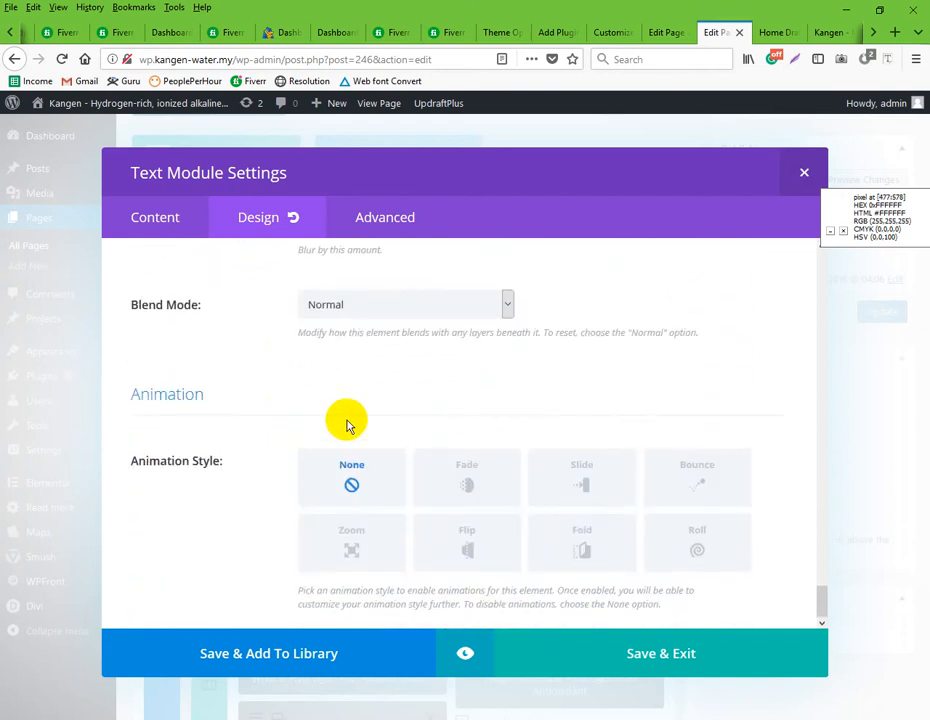
scroll(347, 427, "up", 5)
scroll(347, 427, "up", 15)
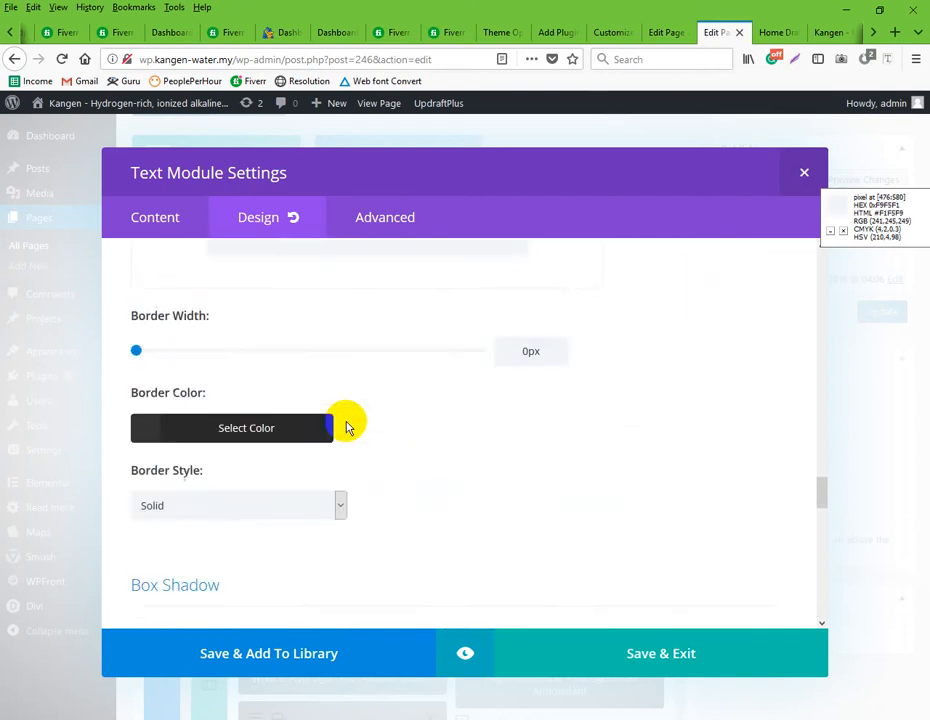
scroll(347, 427, "up", 3)
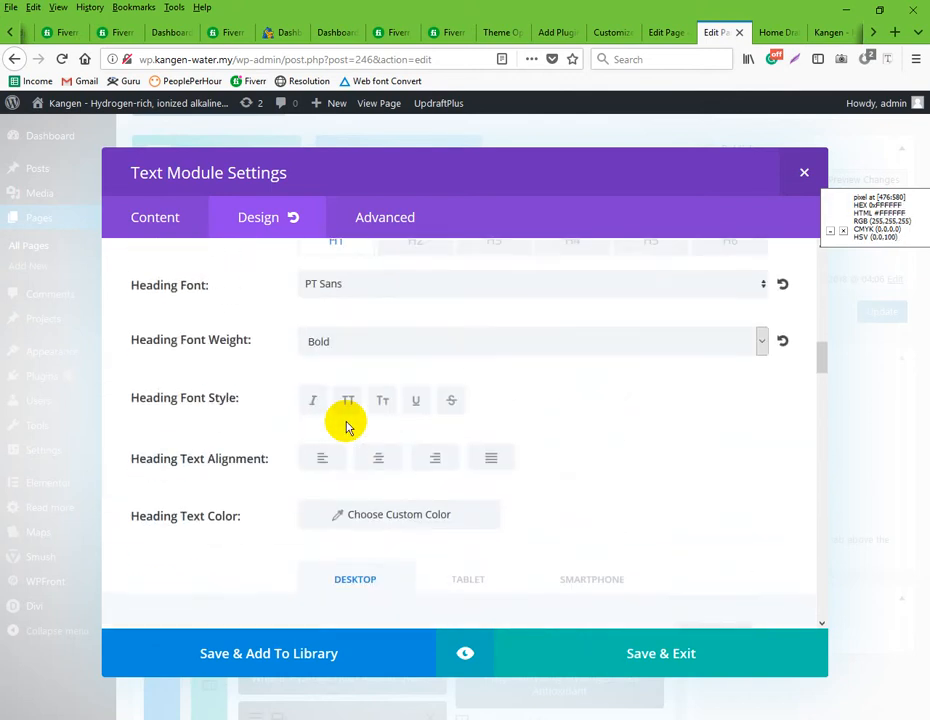
Examine the module's advanced settings for CSS ID and class, custom CSS and device visibility
scroll(347, 427, "up", 8)
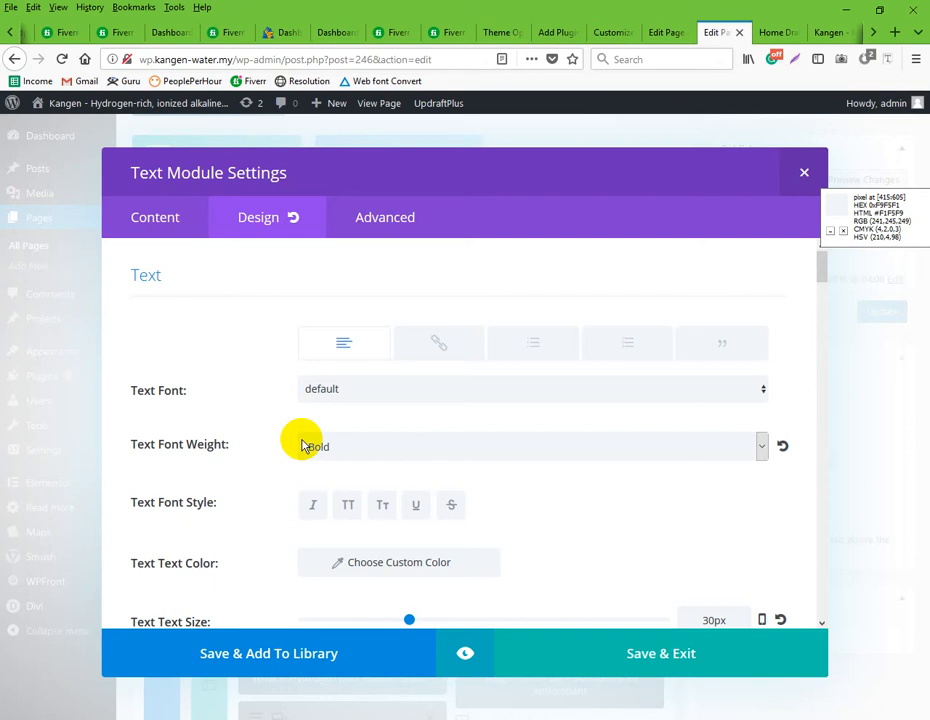
left_click(384, 230)
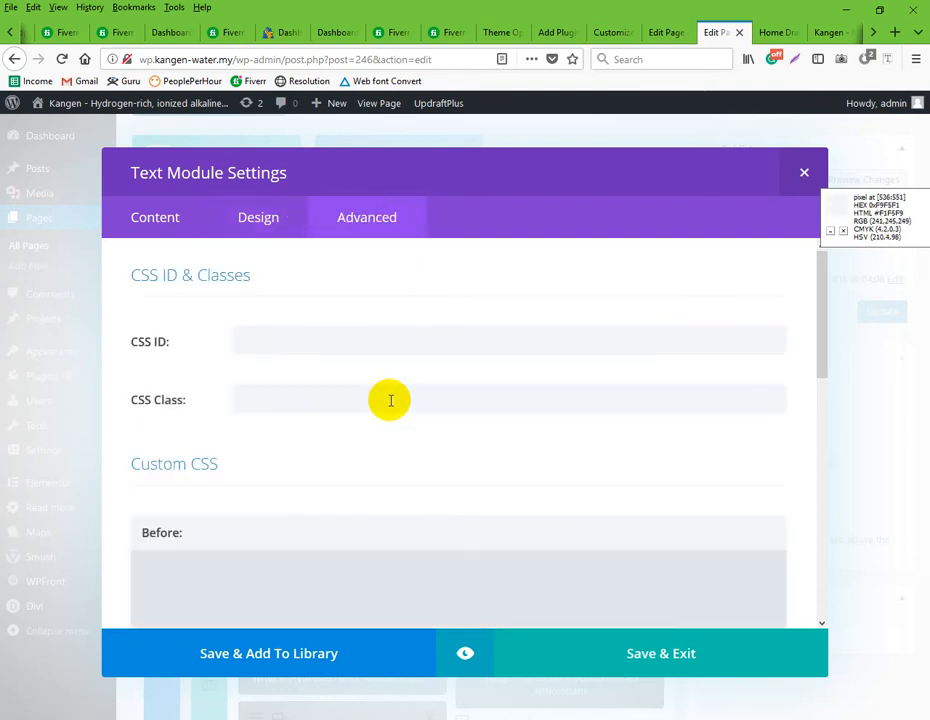
scroll(443, 455, "down", 3)
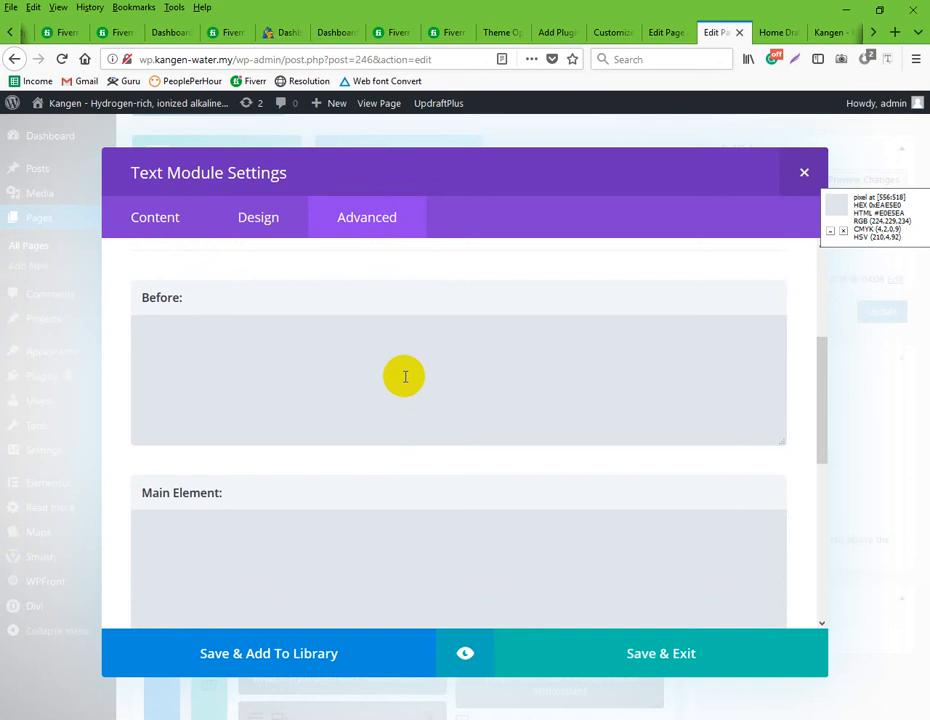
left_click(363, 372)
left_click(305, 535)
scroll(365, 423, "down", 3)
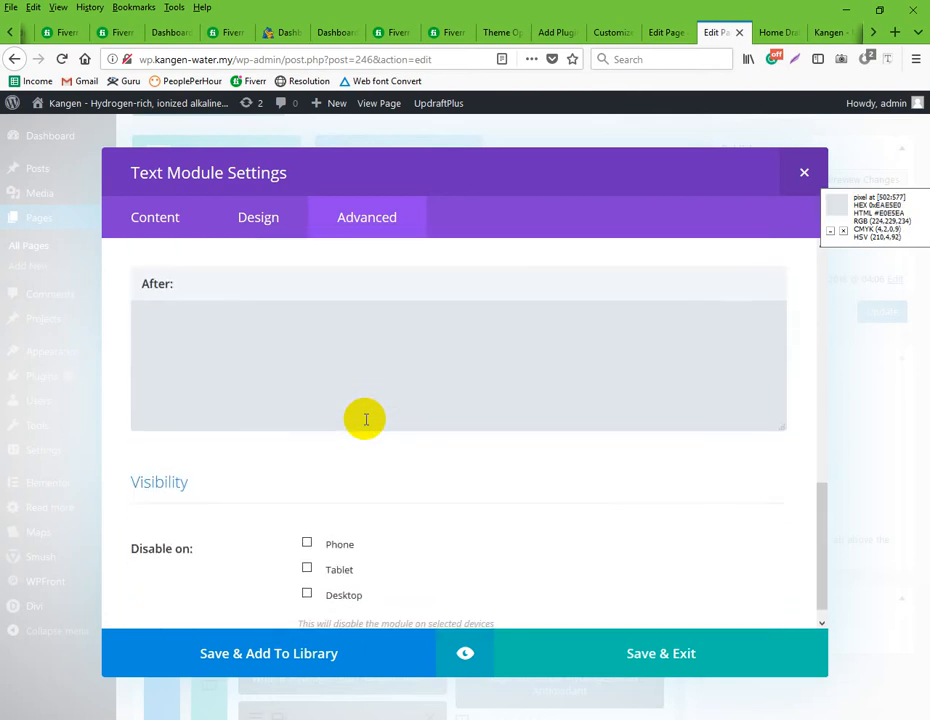
scroll(365, 421, "up", 4)
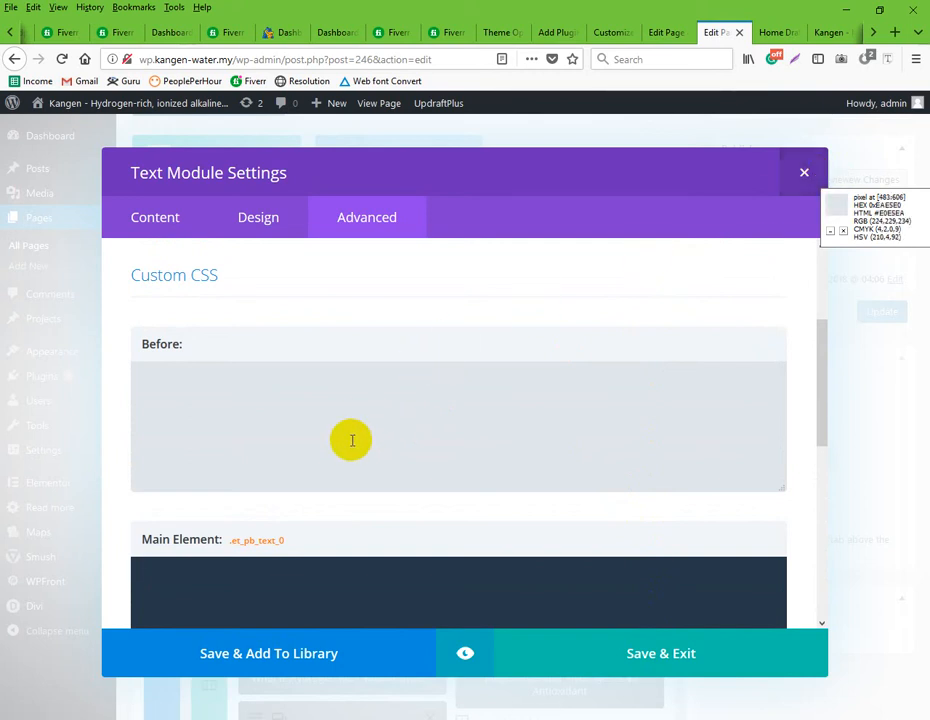
Check the module's heading content and compare the Heading 1 text size for desktop, tablet and smartphone
left_click(172, 230)
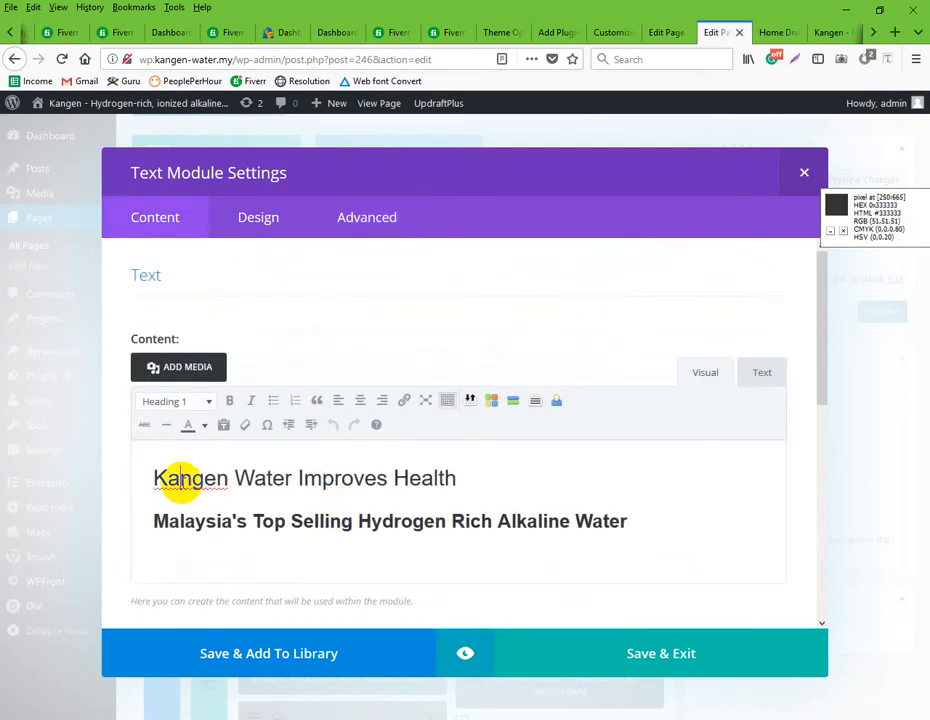
left_click(253, 218)
scroll(400, 430, "down", 2)
scroll(397, 427, "down", 6)
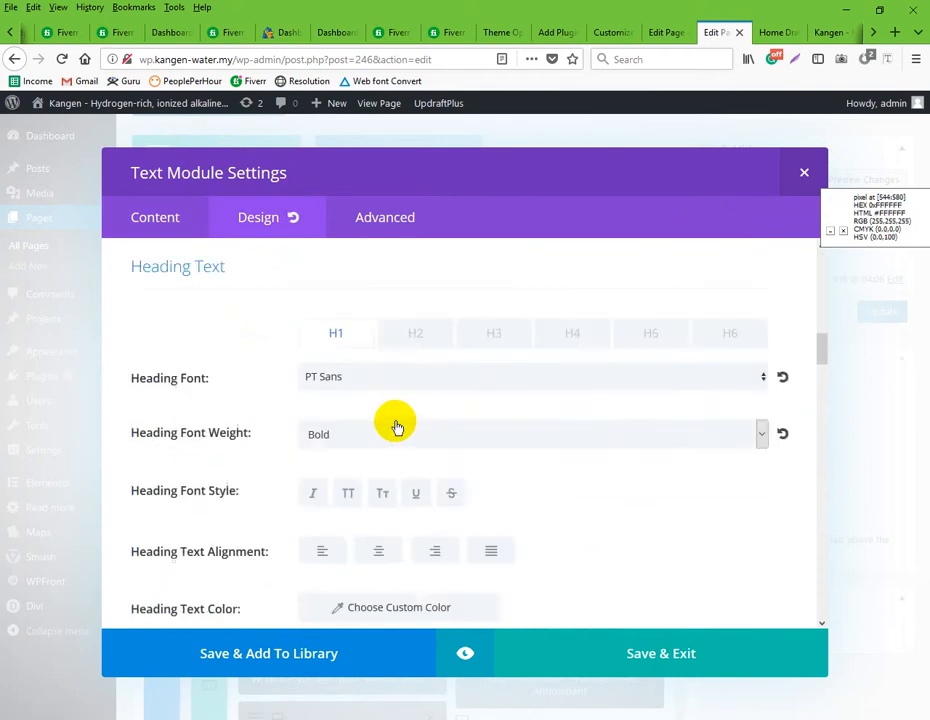
scroll(400, 420, "up", 2)
scroll(282, 432, "down", 4)
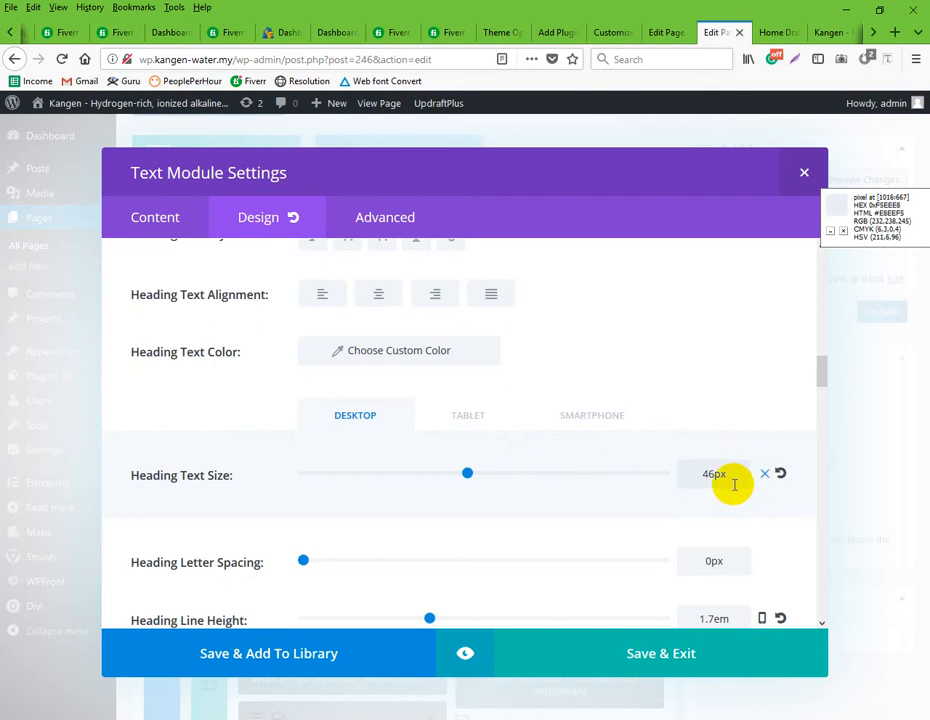
left_click(446, 419)
left_click(568, 422)
left_click(377, 421)
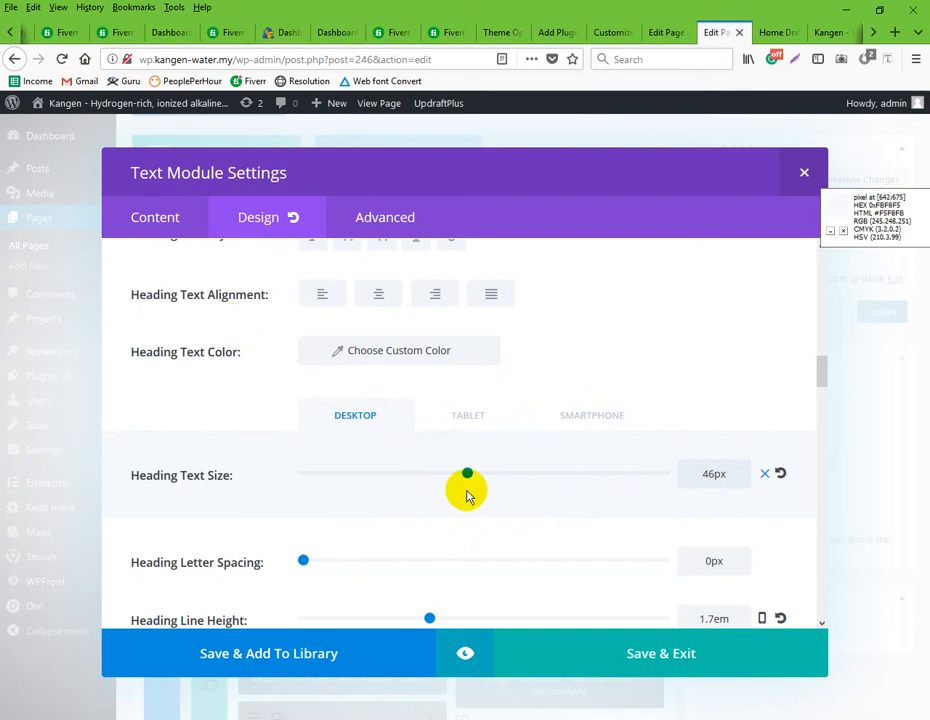
Preview the text module in the desktop view and inspect its main heading and subheading
left_click(463, 656)
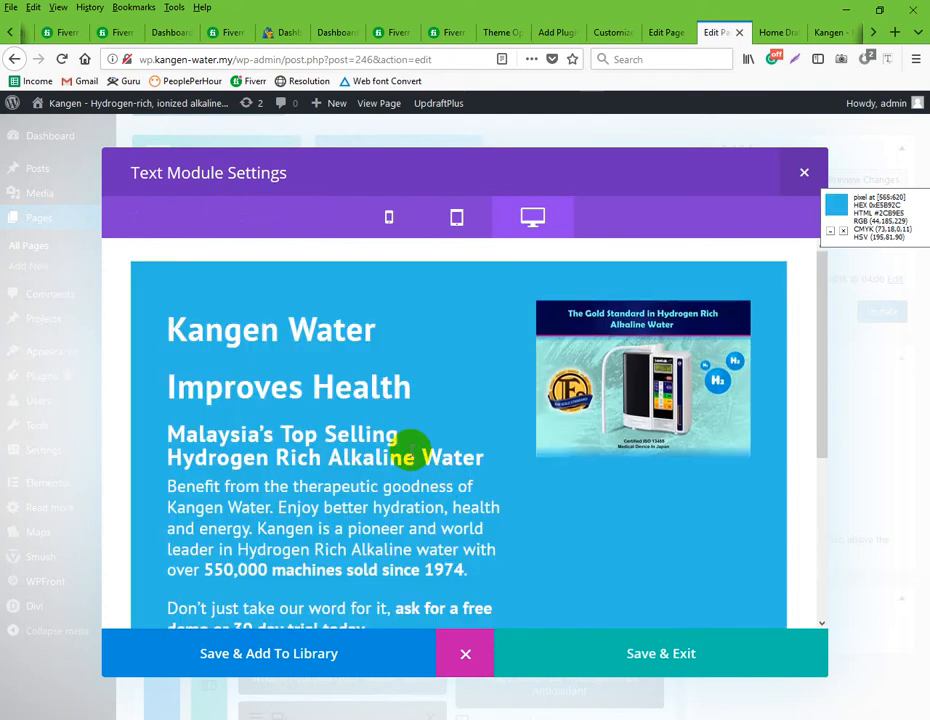
mouse_move(163, 328)
left_mouse_down()
mouse_move(328, 372)
mouse_move(343, 367)
mouse_move(156, 436)
mouse_move(156, 322)
mouse_move(183, 386)
left_mouse_up()
left_click(183, 386)
left_click_drag(482, 464, 165, 333)
left_click(183, 337)
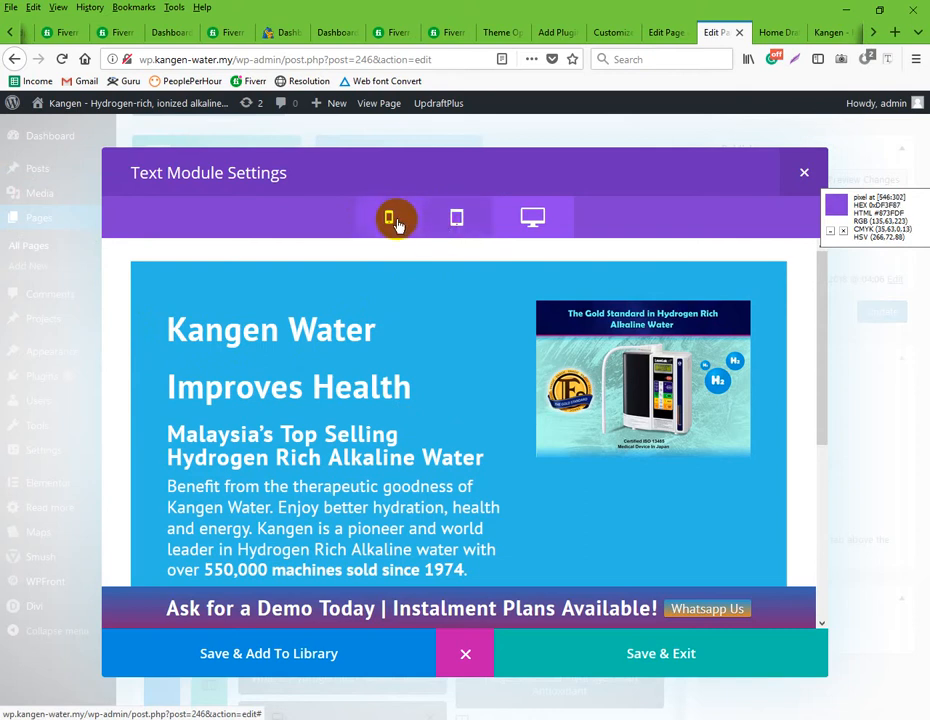
Switch the module preview between tablet, phone and desktop views to compare the layouts
left_click(466, 223)
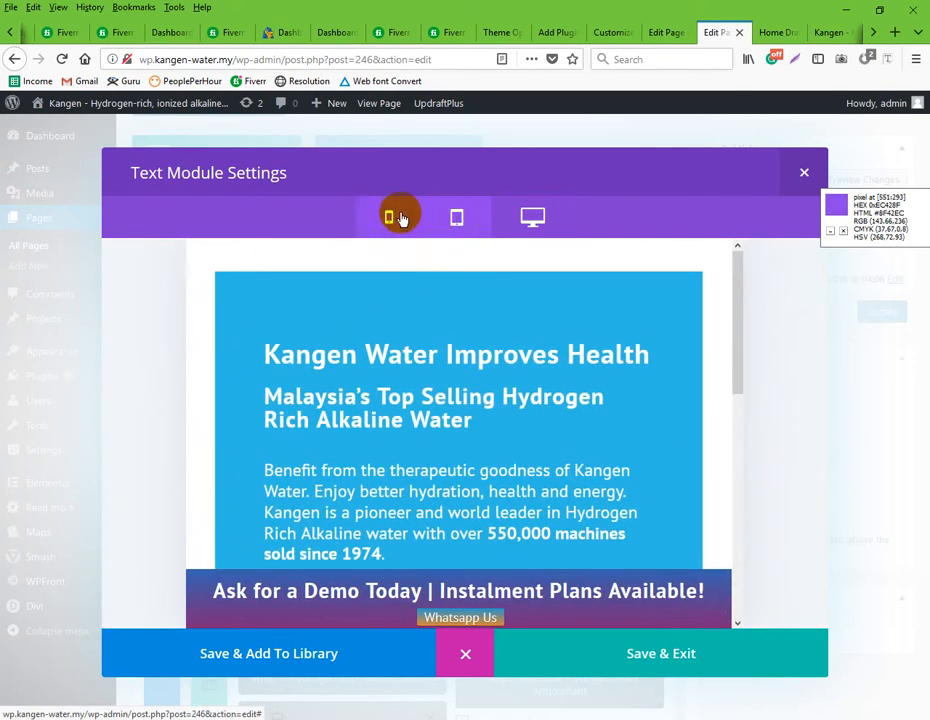
left_click(400, 218)
scroll(478, 383, "down", 3)
scroll(475, 384, "up", 3)
left_click(455, 217)
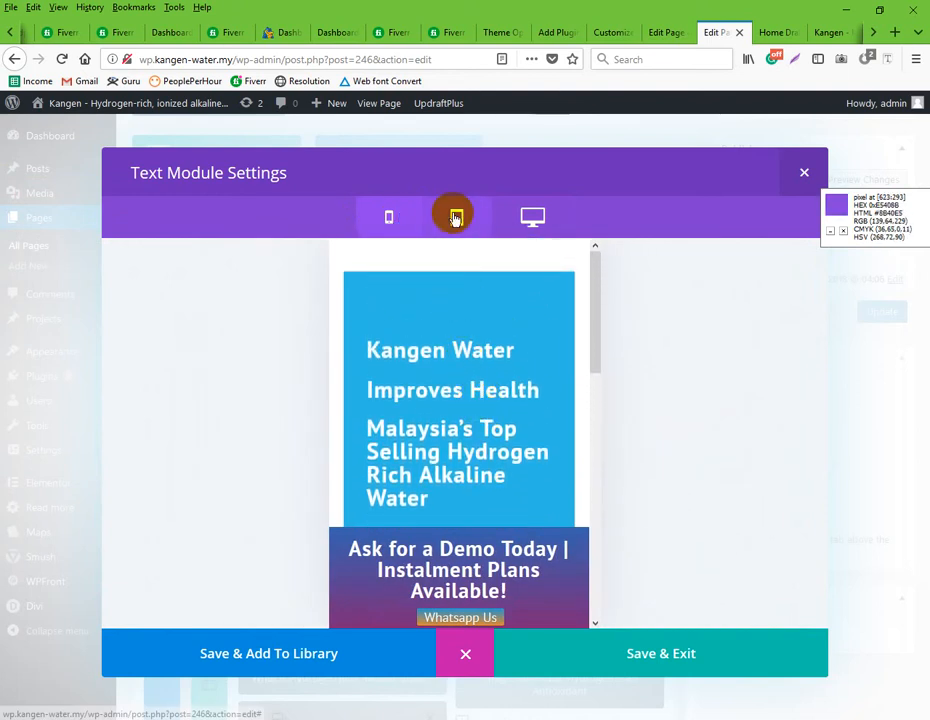
left_click(535, 217)
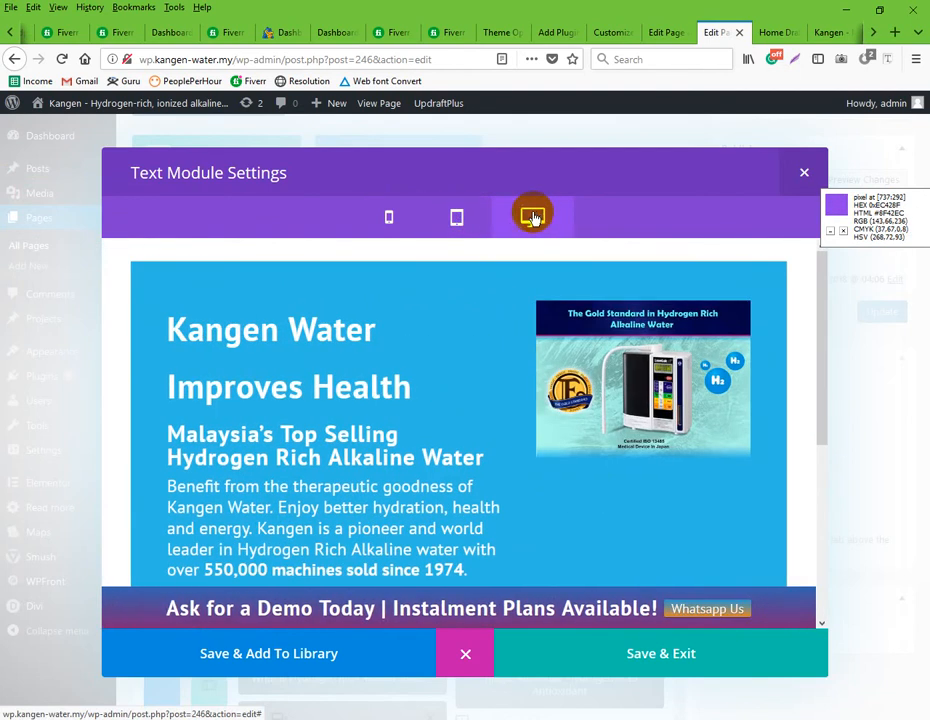
Inspect how both headings fit in the tablet and phone previews, and close the preview
left_click(455, 219)
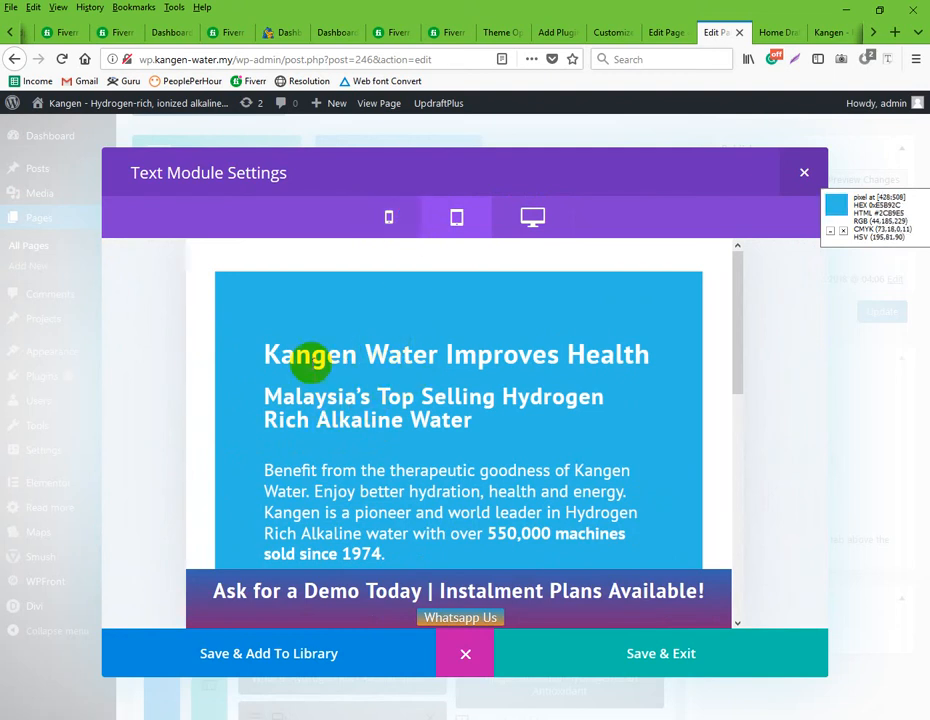
left_click_drag(268, 399, 497, 426)
left_click(481, 430)
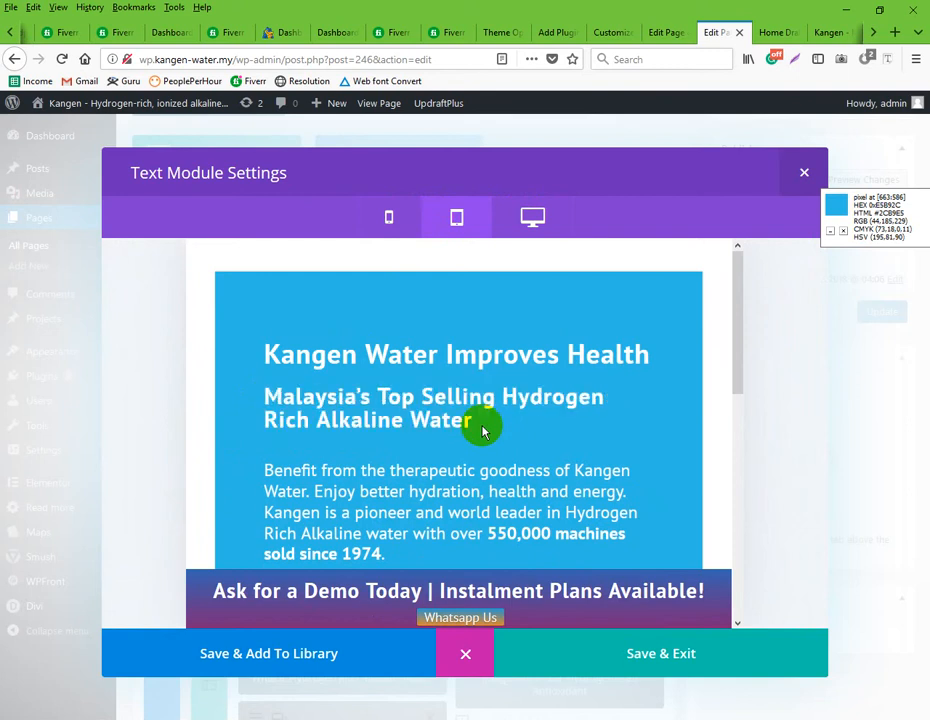
left_click(394, 219)
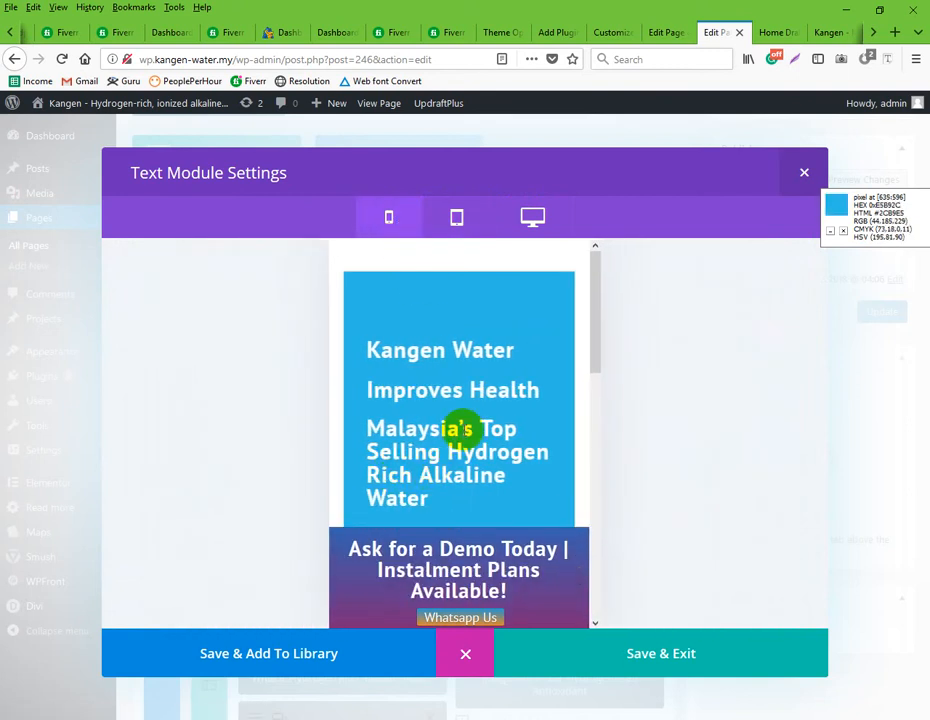
scroll(468, 427, "down", 2)
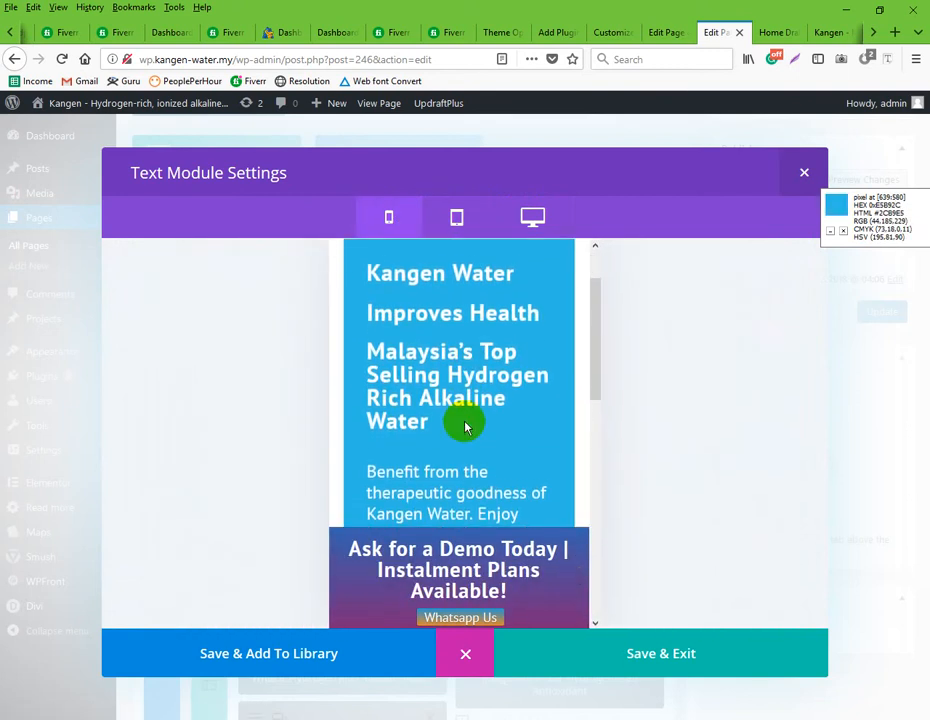
scroll(459, 424, "up", 2)
mouse_move(369, 351)
left_mouse_down()
mouse_move(510, 352)
mouse_move(533, 387)
left_mouse_up()
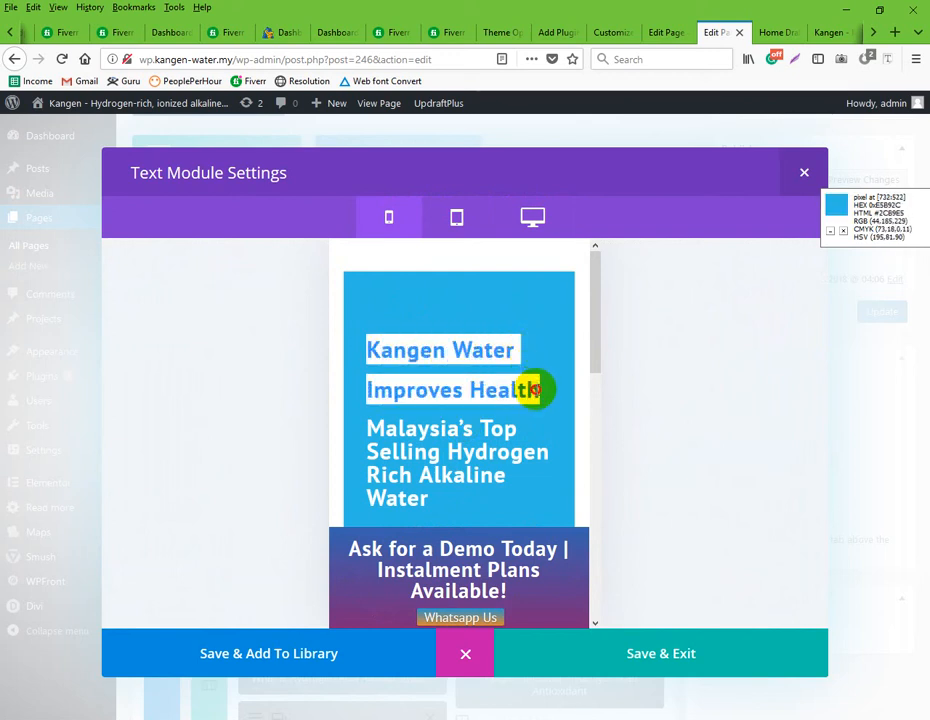
left_click(538, 390)
scroll(505, 390, "down", 2)
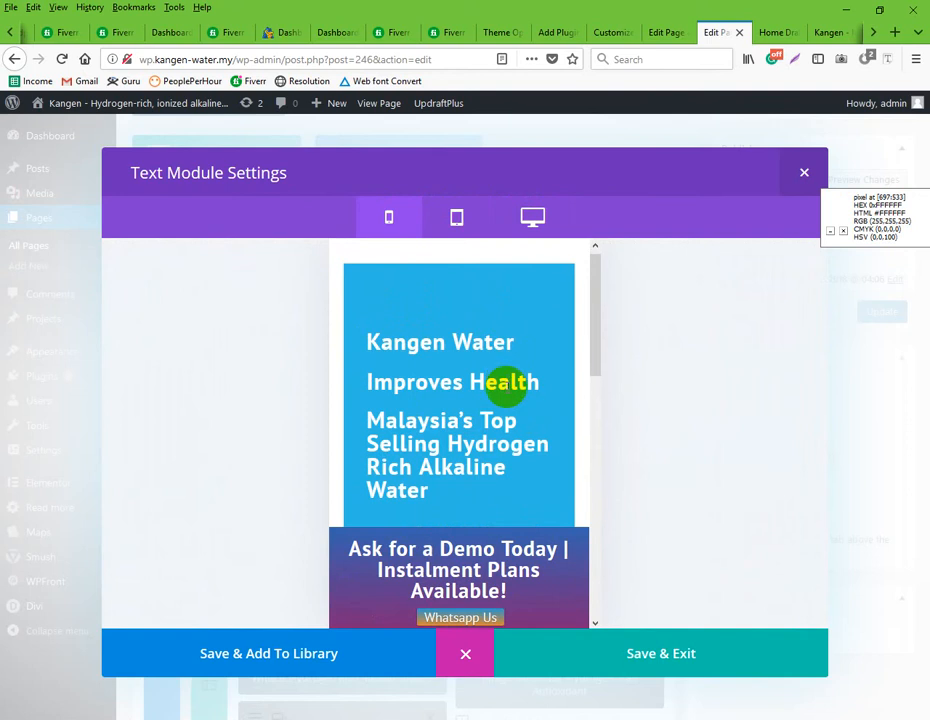
left_click_drag(369, 346, 442, 415)
left_click(461, 399)
scroll(460, 398, "up", 2)
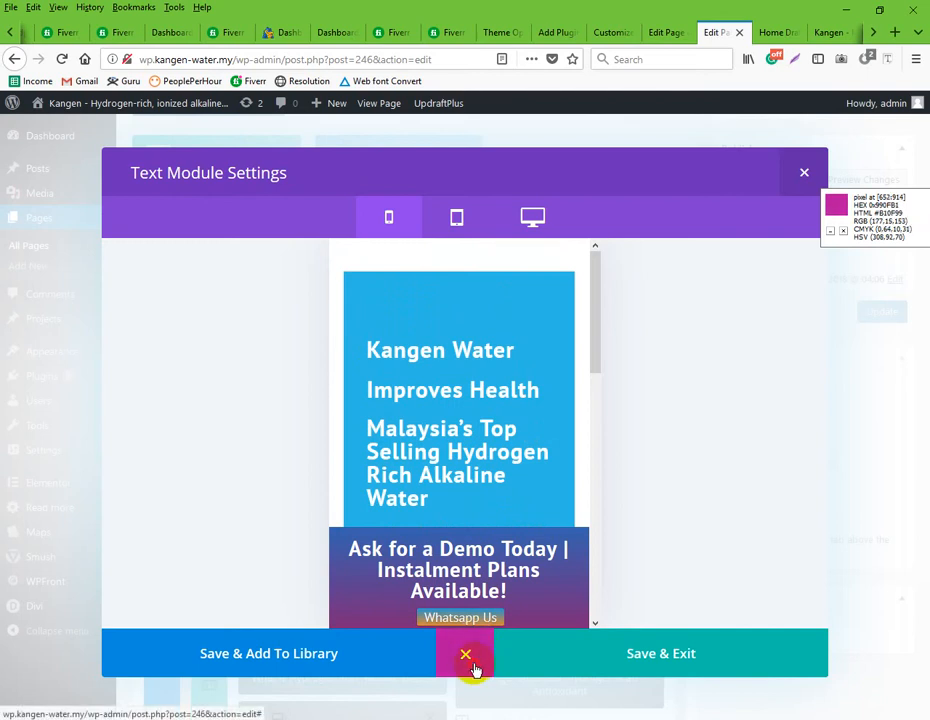
left_click(474, 667)
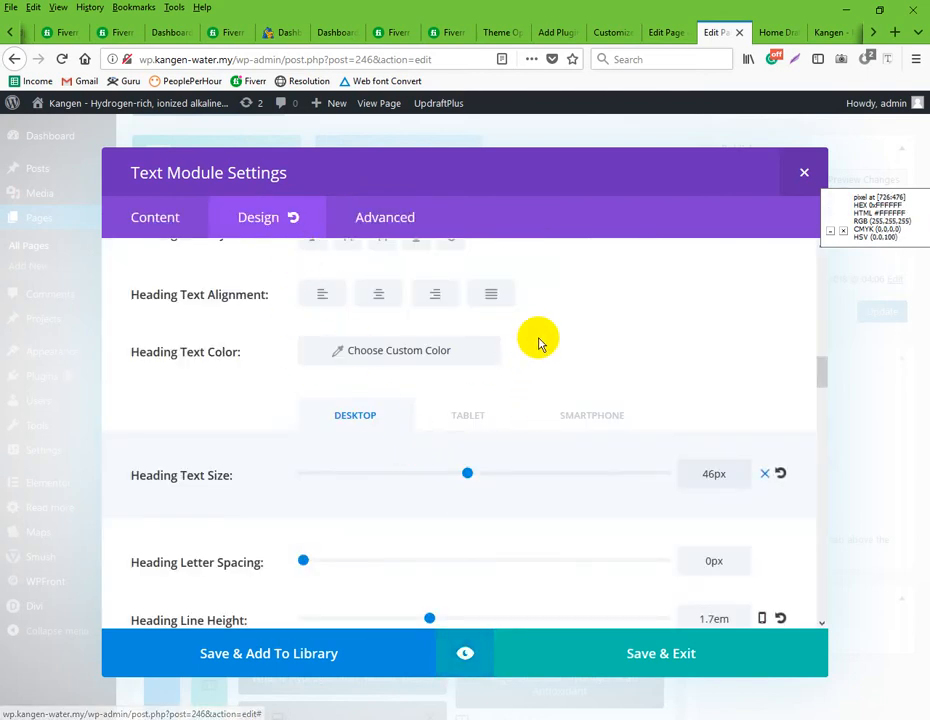
Review the Heading 1 options and its tablet text size in the design settings
scroll(554, 336, "up", 3)
scroll(297, 430, "down", 3)
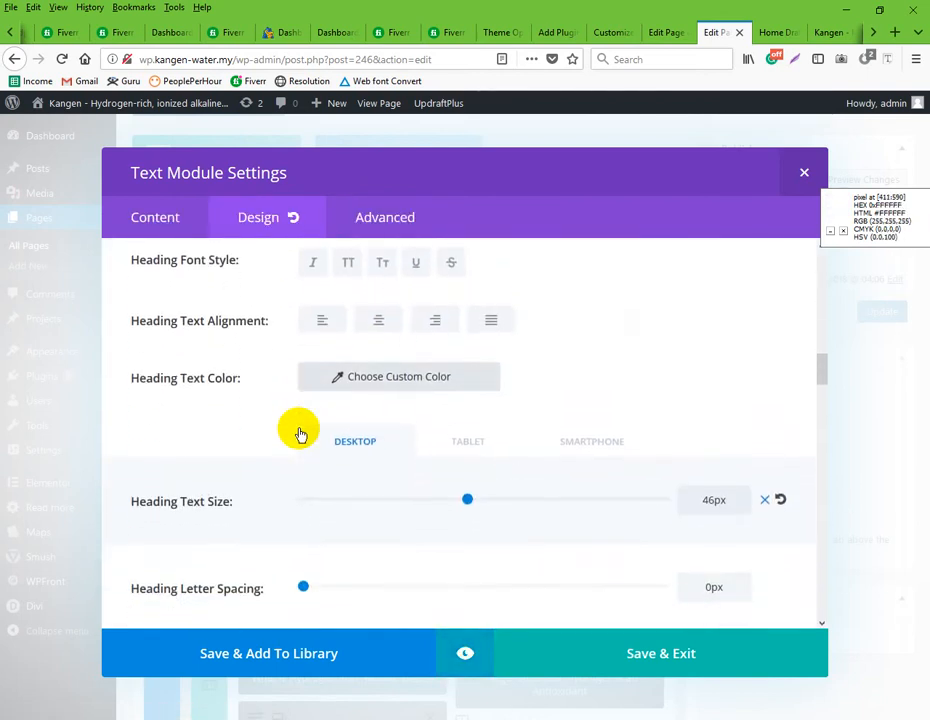
left_click(465, 413)
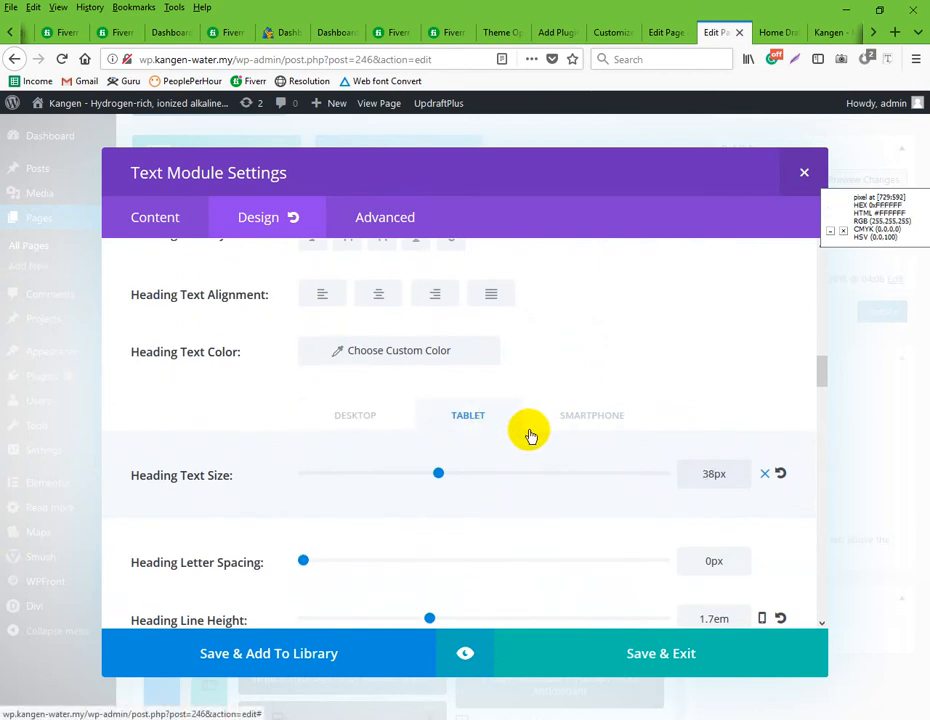
scroll(391, 506, "down", 1)
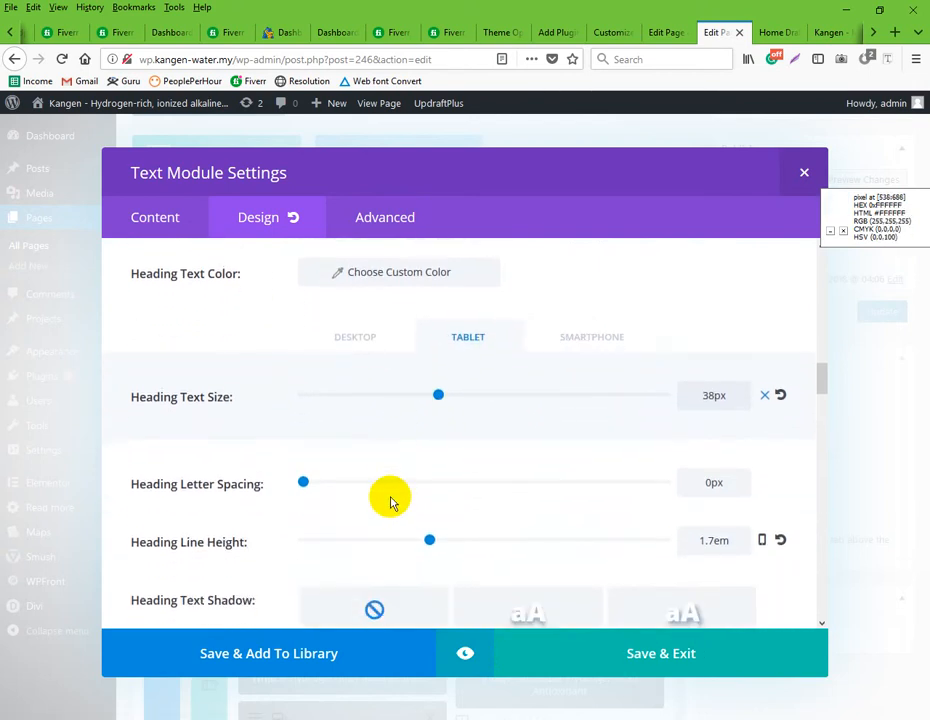
scroll(390, 498, "up", 4)
Enable per-device text sizes for Heading 2 and set tablet to 26px and smartphone to about 21px
left_click(400, 309)
scroll(520, 452, "down", 3)
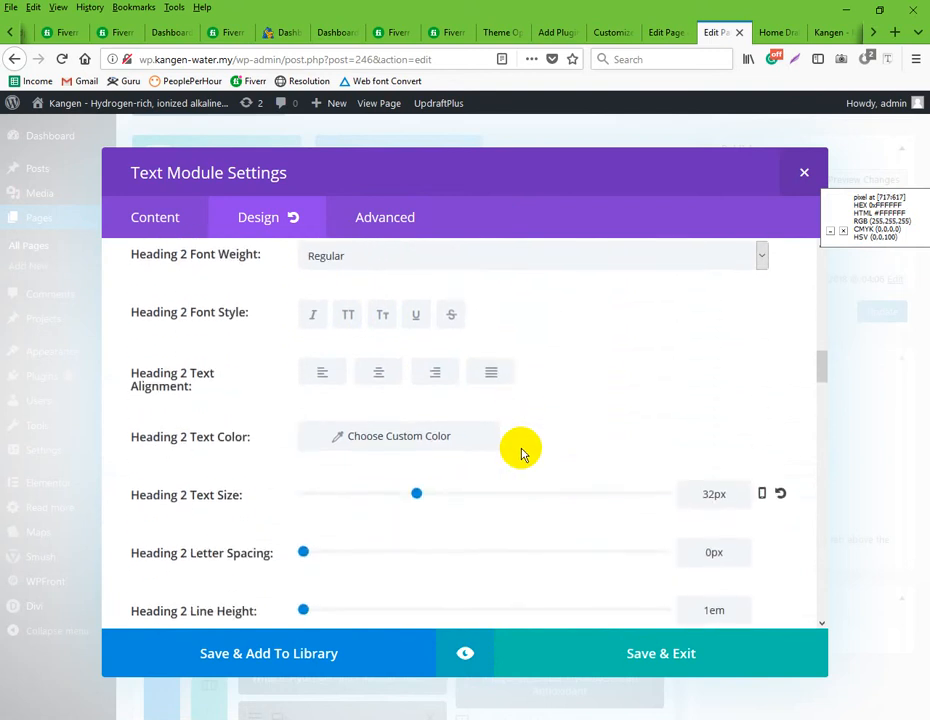
left_click(761, 420)
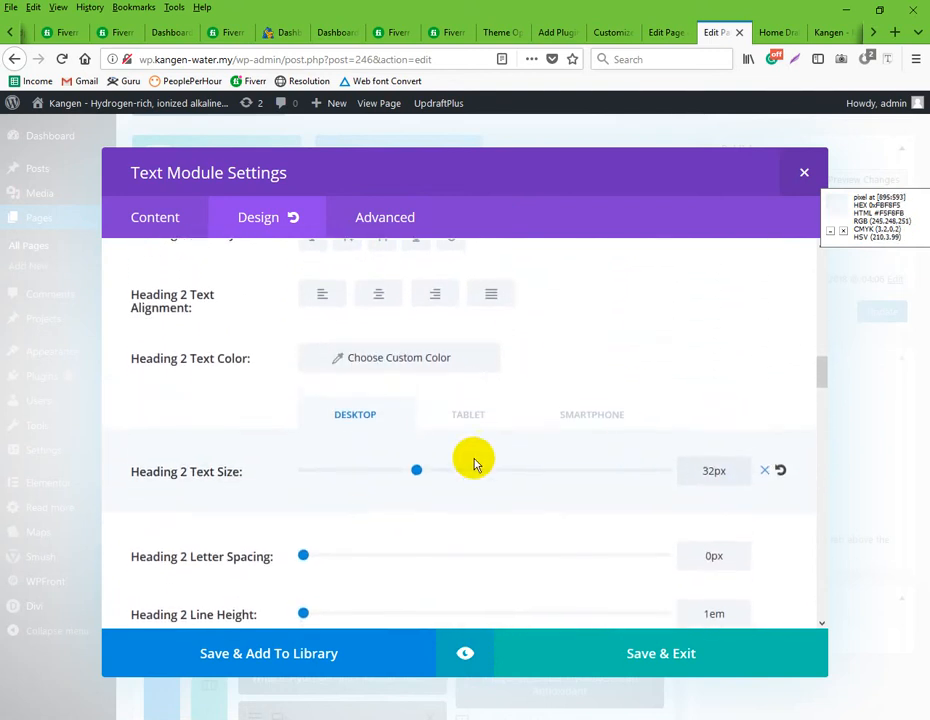
left_click(465, 423)
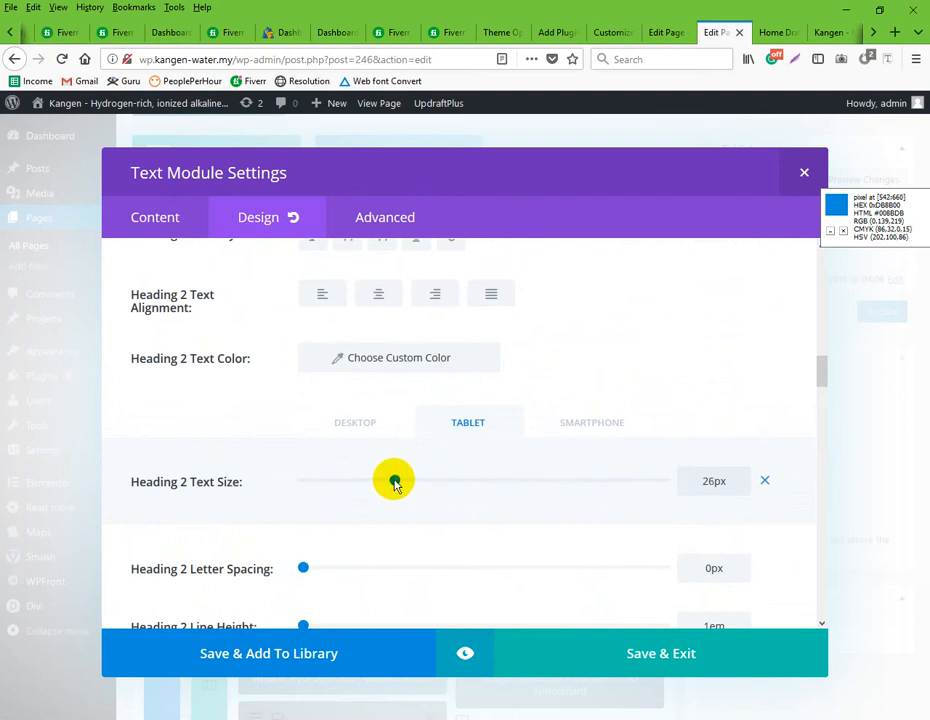
left_click(395, 482)
scroll(575, 421, "up", 1)
scroll(575, 421, "down", 1)
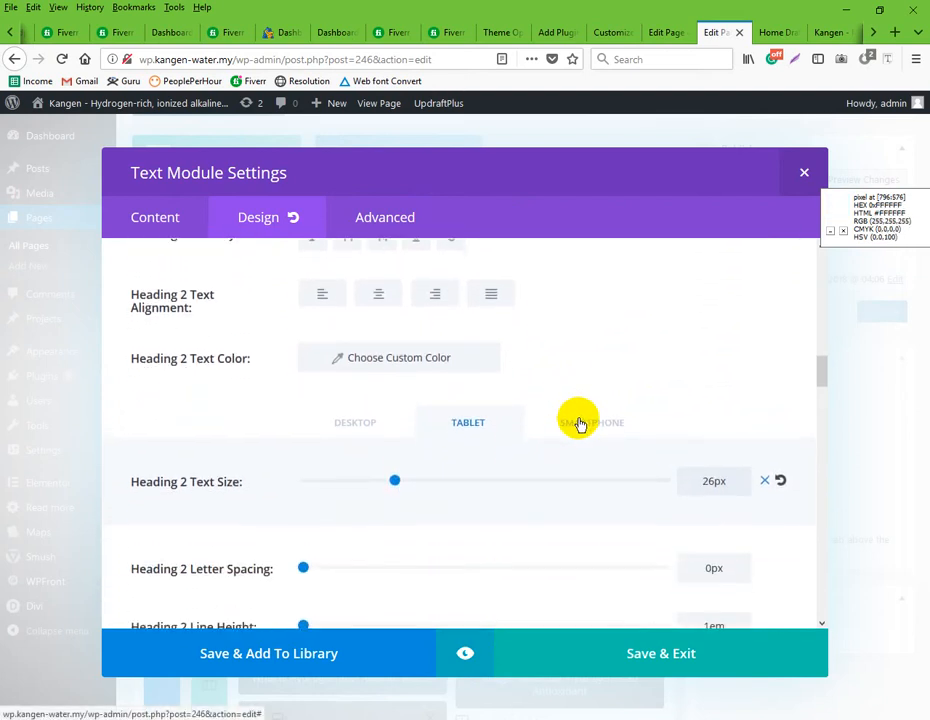
left_click(579, 424)
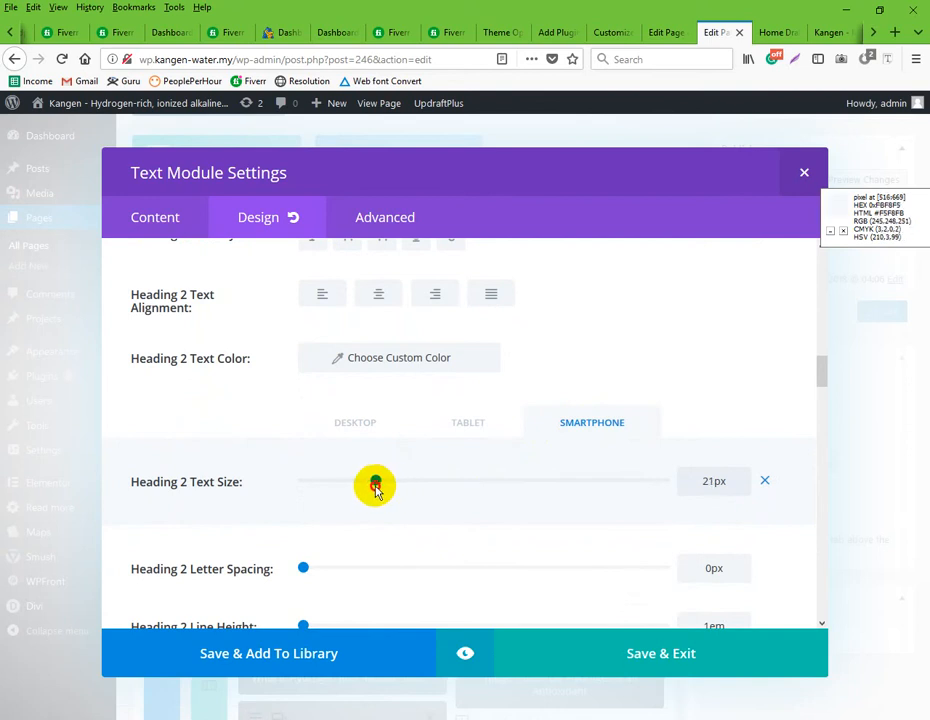
Preview the module again and inspect the resized subheading in the tablet and phone views
left_click(468, 656)
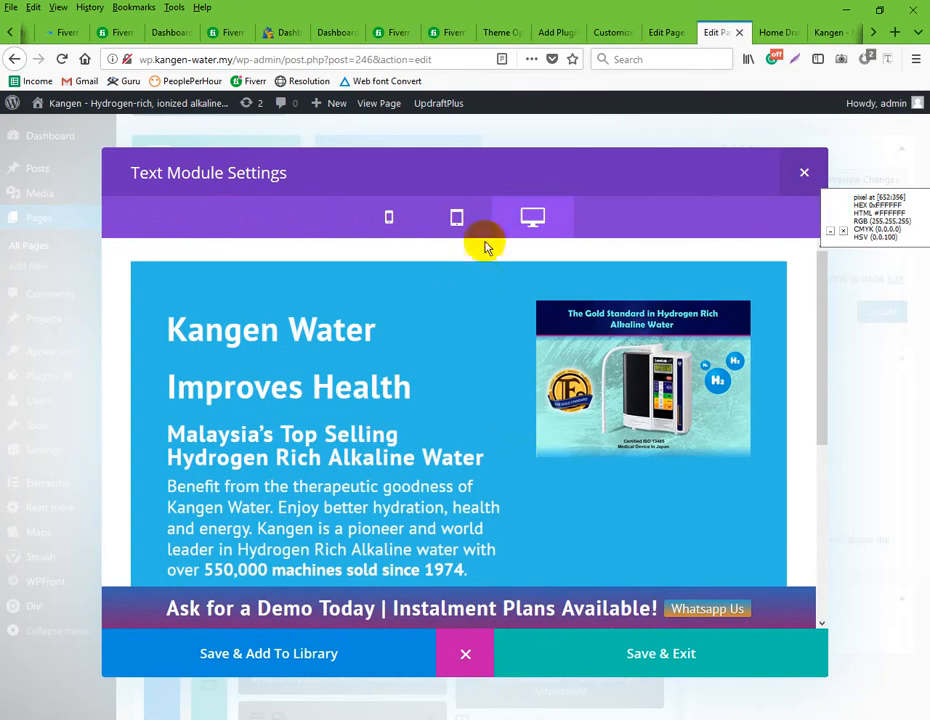
left_click(455, 217)
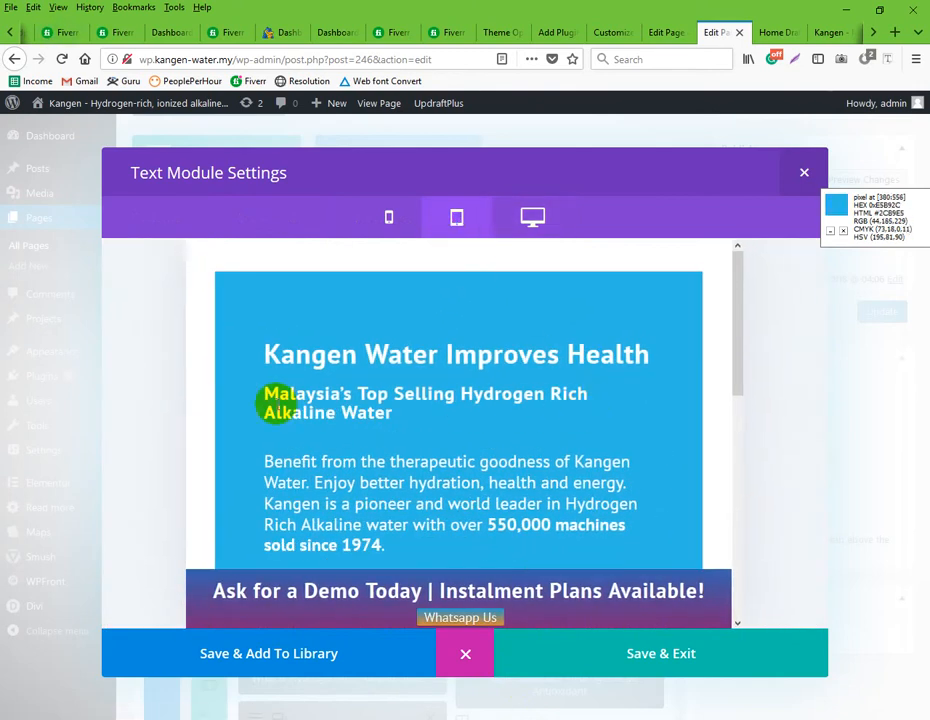
triple_click(405, 426)
left_click_drag(405, 426, 290, 404)
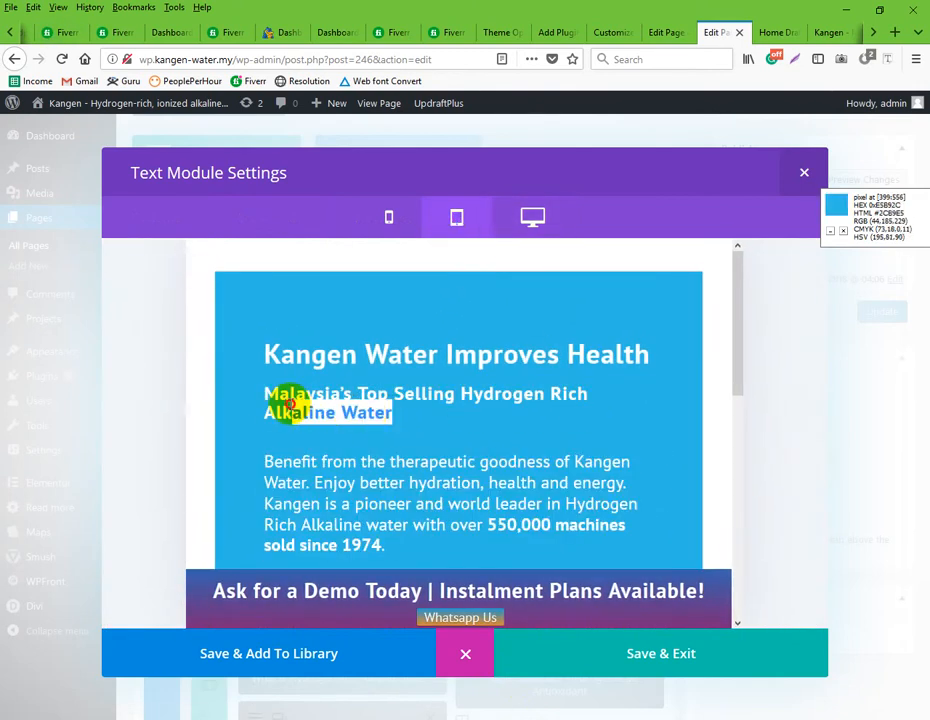
left_click(405, 220)
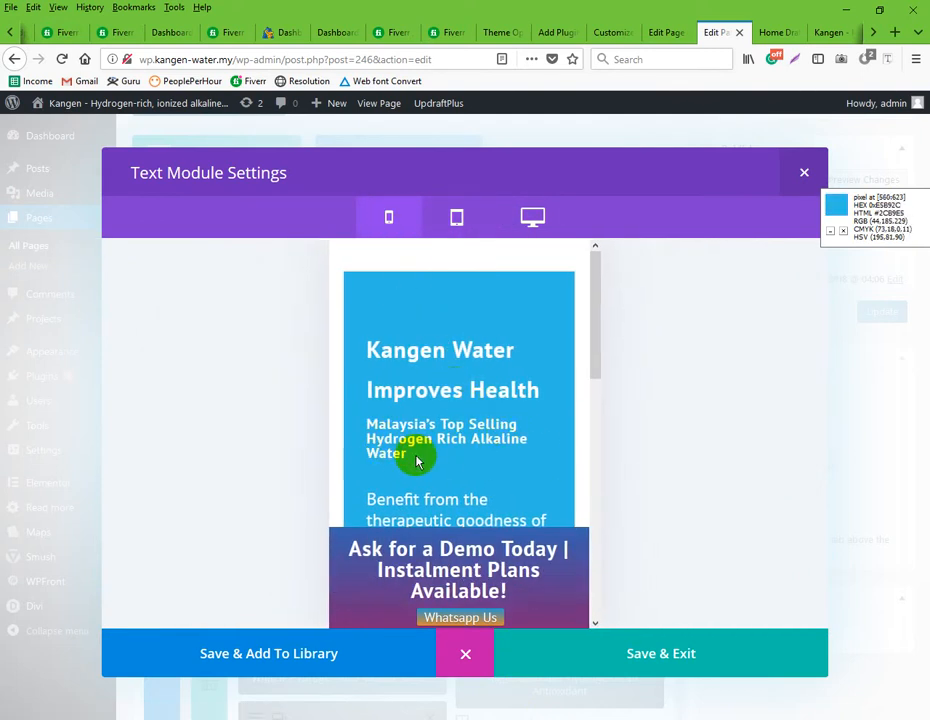
triple_click(363, 426)
left_click(380, 450)
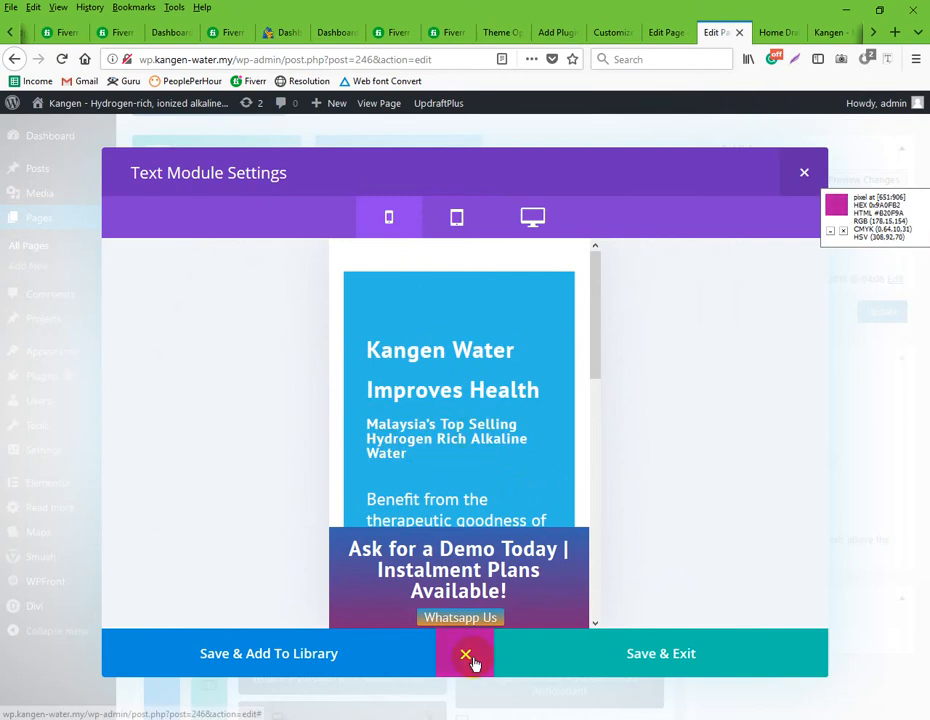
Close the module preview, save the text module's settings, and preview the Home Draft page changes in the browser
left_click(467, 660)
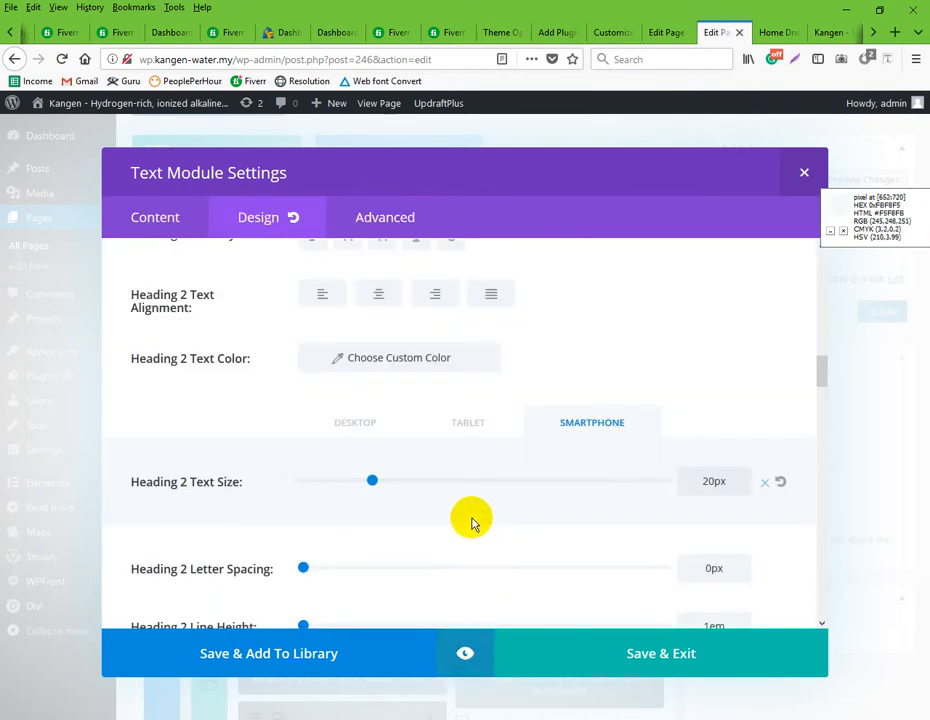
left_click(628, 663)
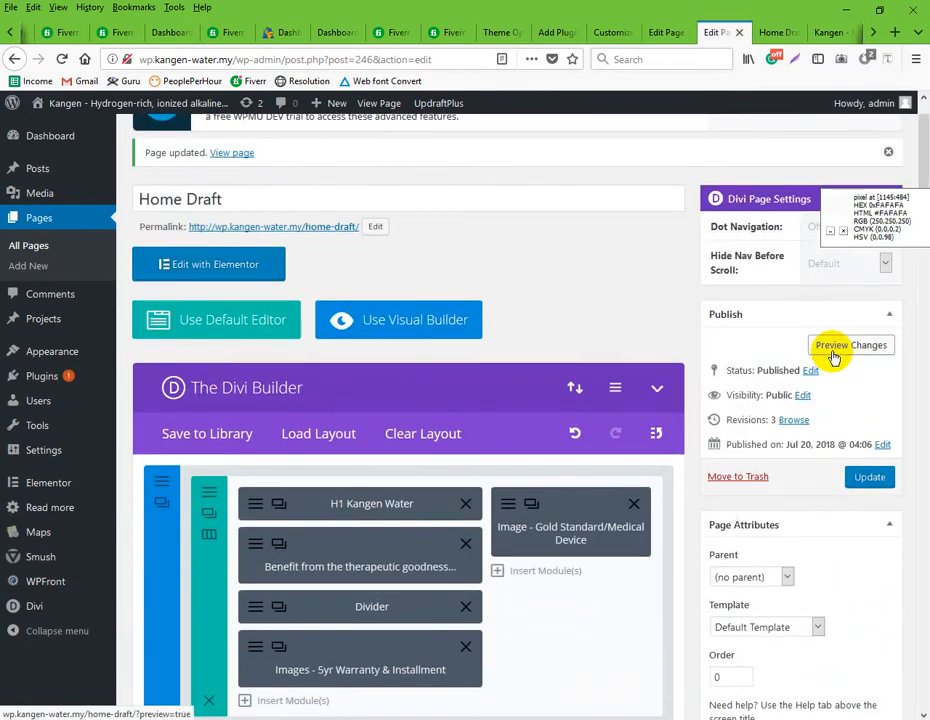
left_click(833, 357)
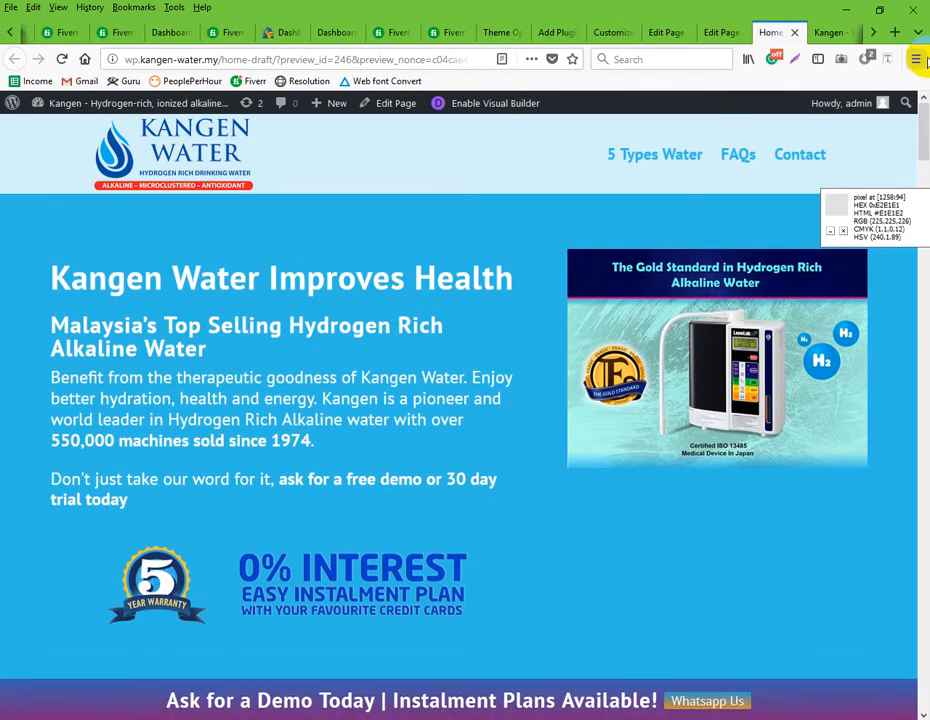
left_click(915, 59)
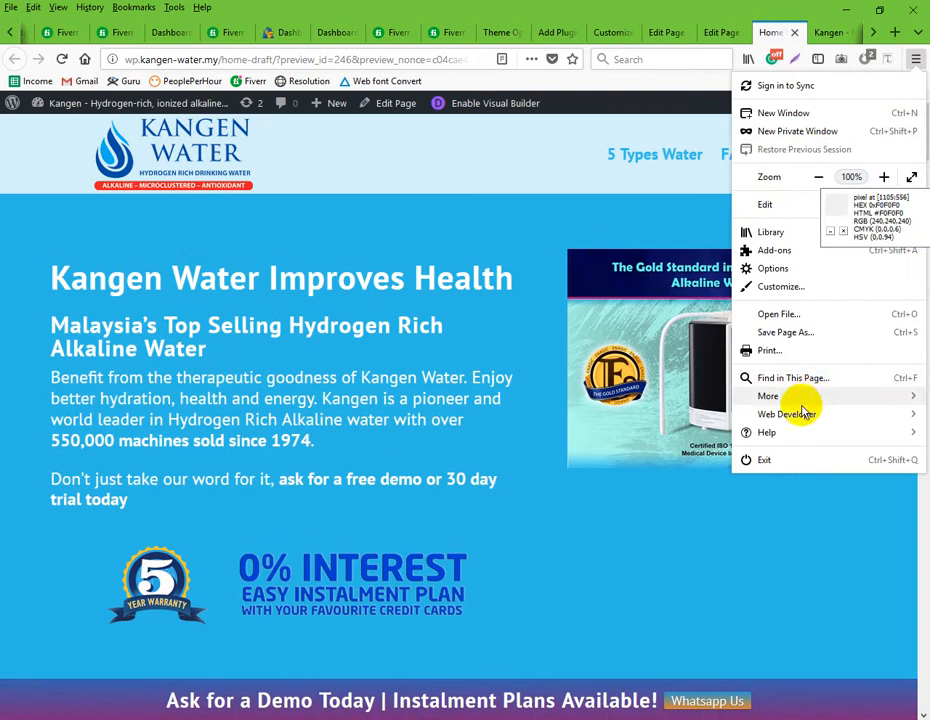
left_click(851, 418)
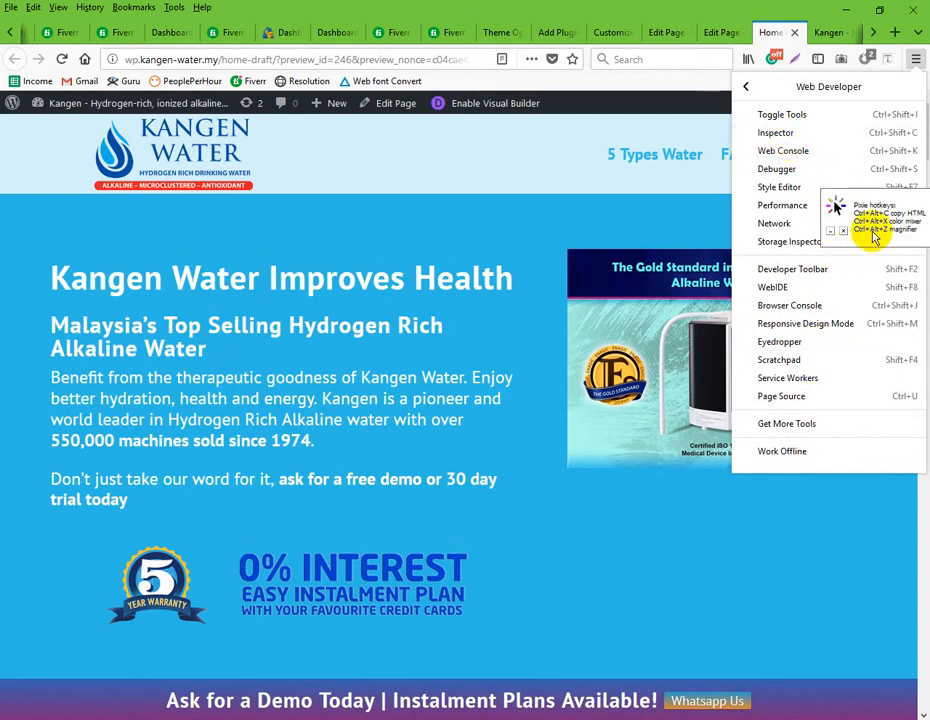
key("Escape")
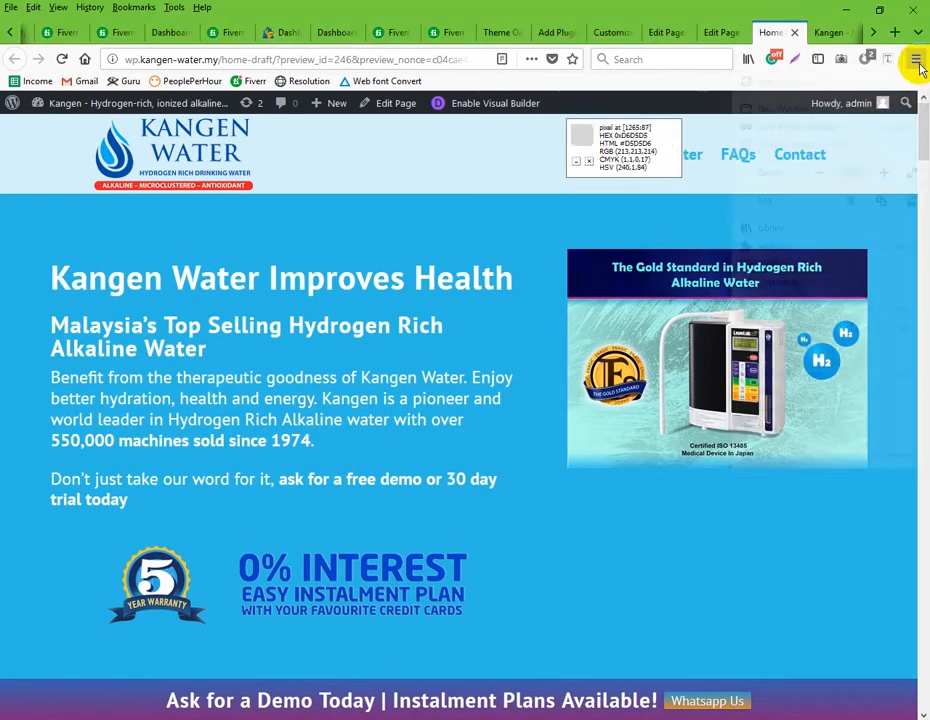
View the previewed page in Responsive Design Mode as an Apple iPhone 7 Plus and examine its headings and layout
left_click(916, 59)
left_click(870, 424)
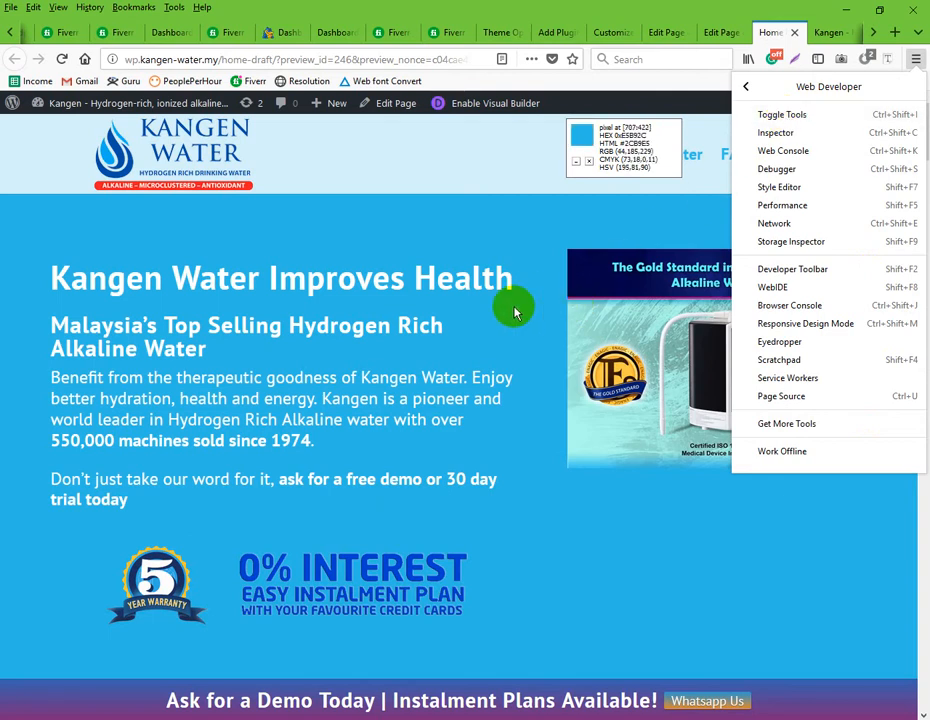
left_click(789, 323)
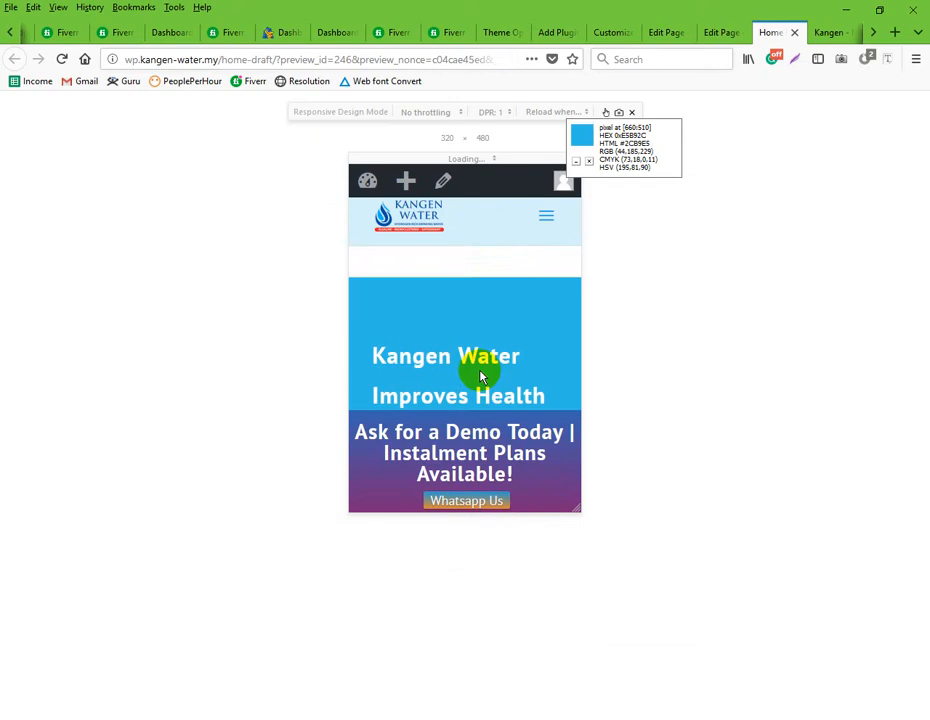
left_click(466, 160)
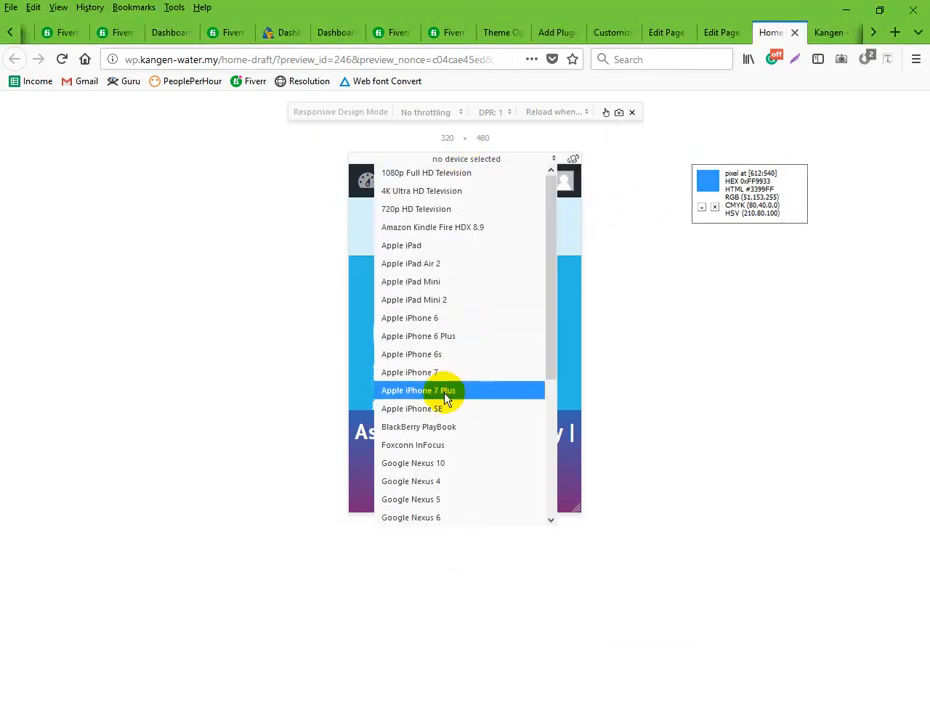
left_click(446, 396)
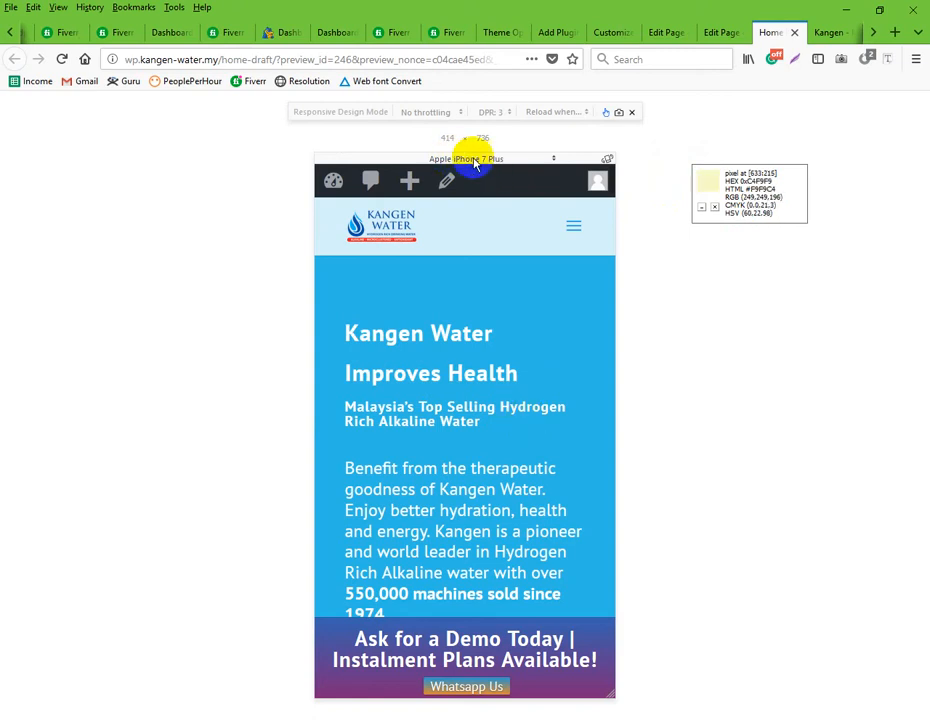
scroll(524, 385, "down", 5)
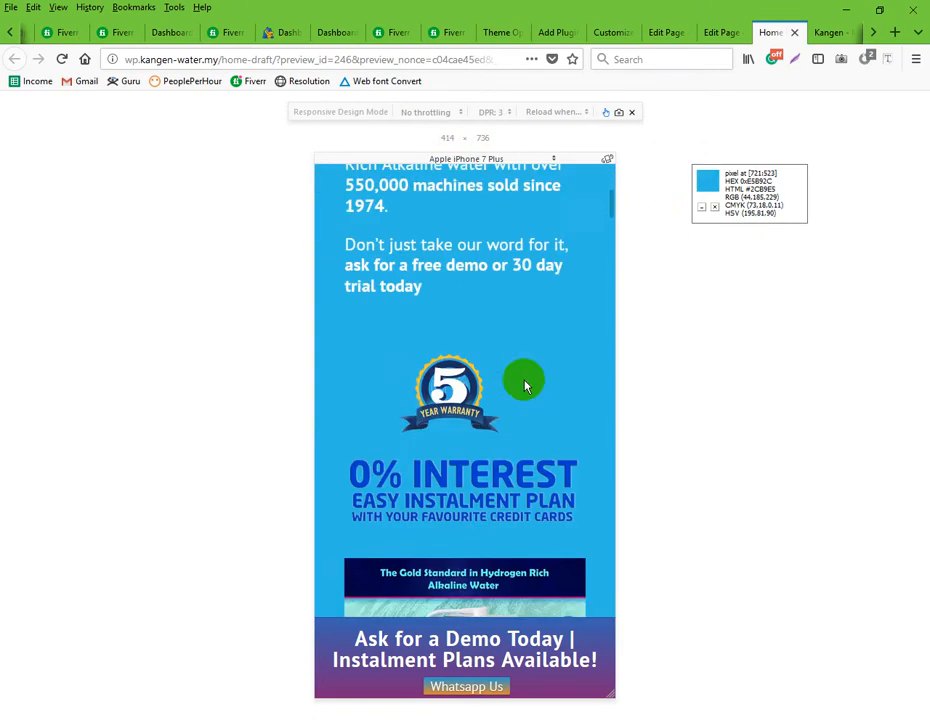
scroll(524, 385, "up", 5)
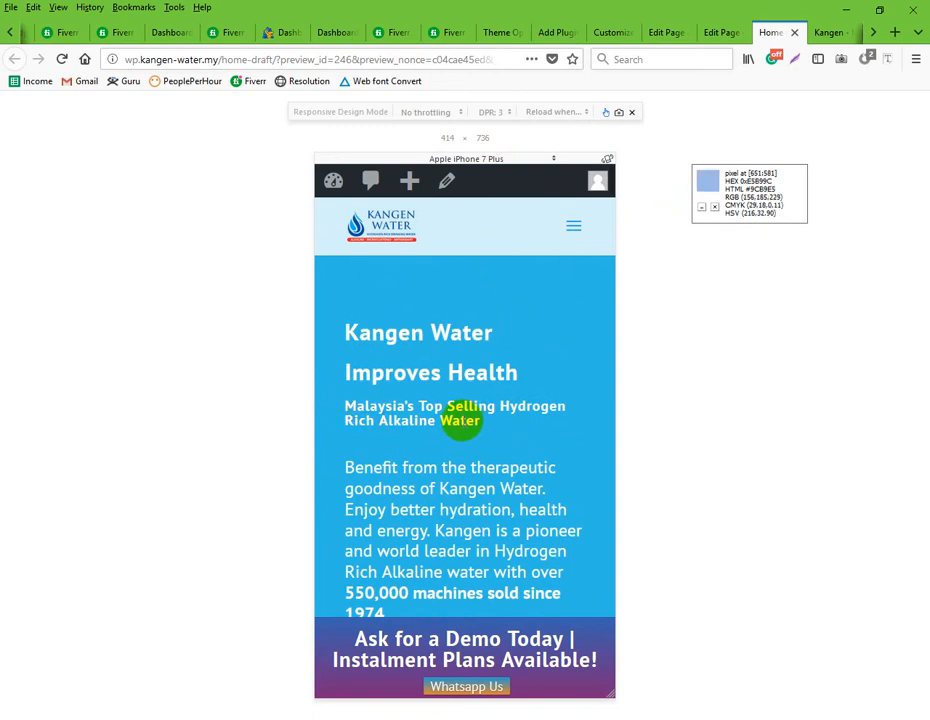
Check how the headings display on the Apple iPad and Apple iPhone 6 Plus device presets
left_click(541, 159)
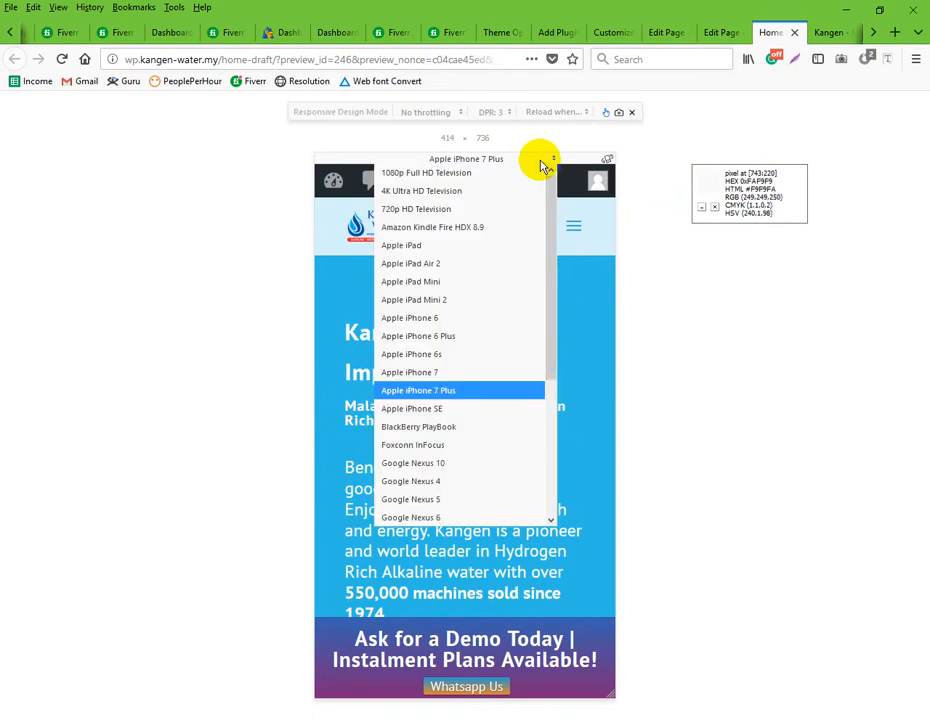
left_click(443, 246)
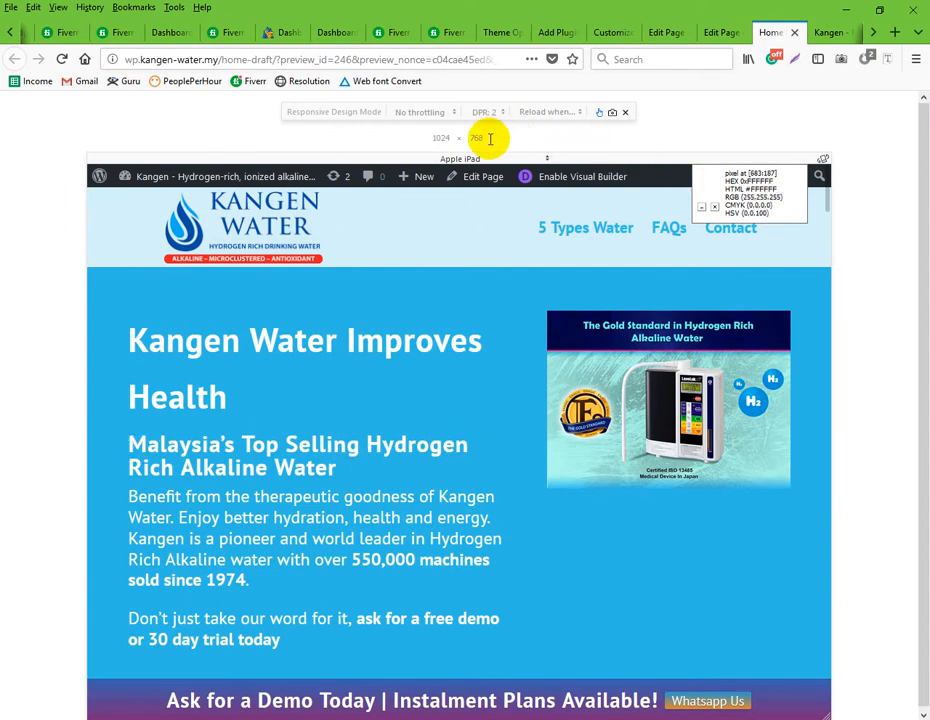
left_click(463, 159)
left_click(435, 340)
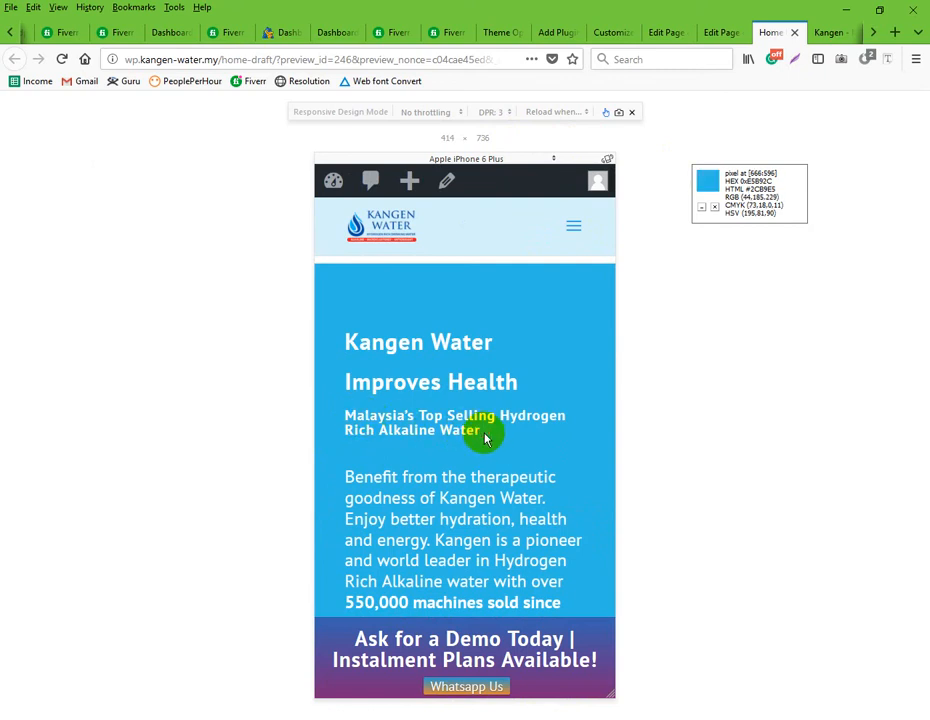
Return to the Home Draft page editor and open the design settings of the H1 Kangen Water module
left_click(718, 31)
scroll(450, 425, "down", 5)
scroll(350, 470, "up", 4)
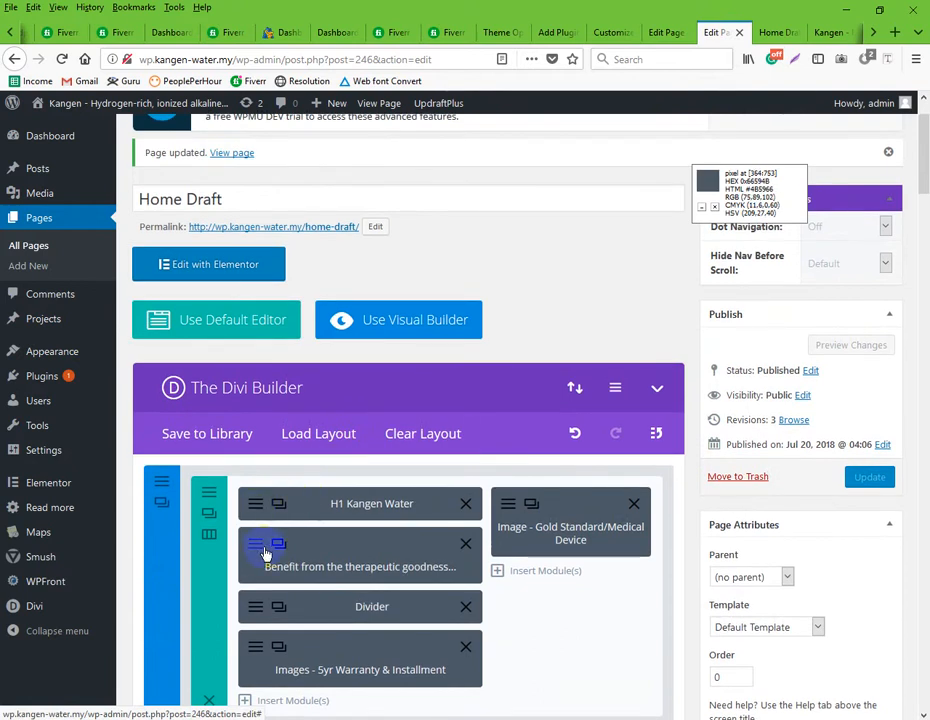
scroll(268, 530, "down", 4)
scroll(245, 316, "up", 1)
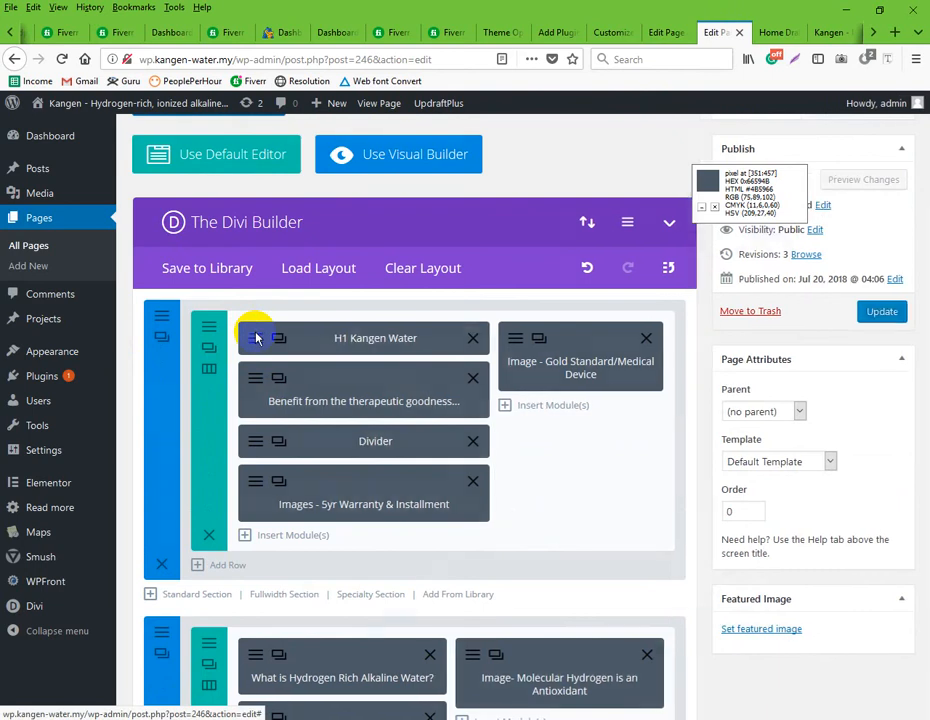
left_click(256, 338)
left_click(267, 230)
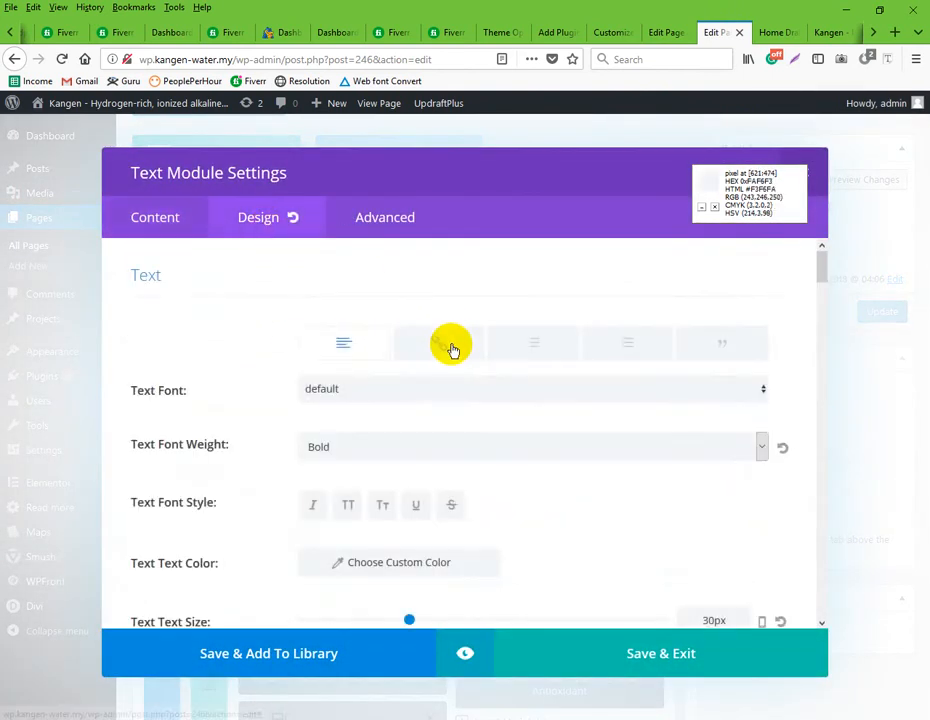
Set the Heading 2 smartphone text size to about 23px, save the module, and preview the page changes
scroll(326, 461, "down", 9)
scroll(316, 461, "down", 2)
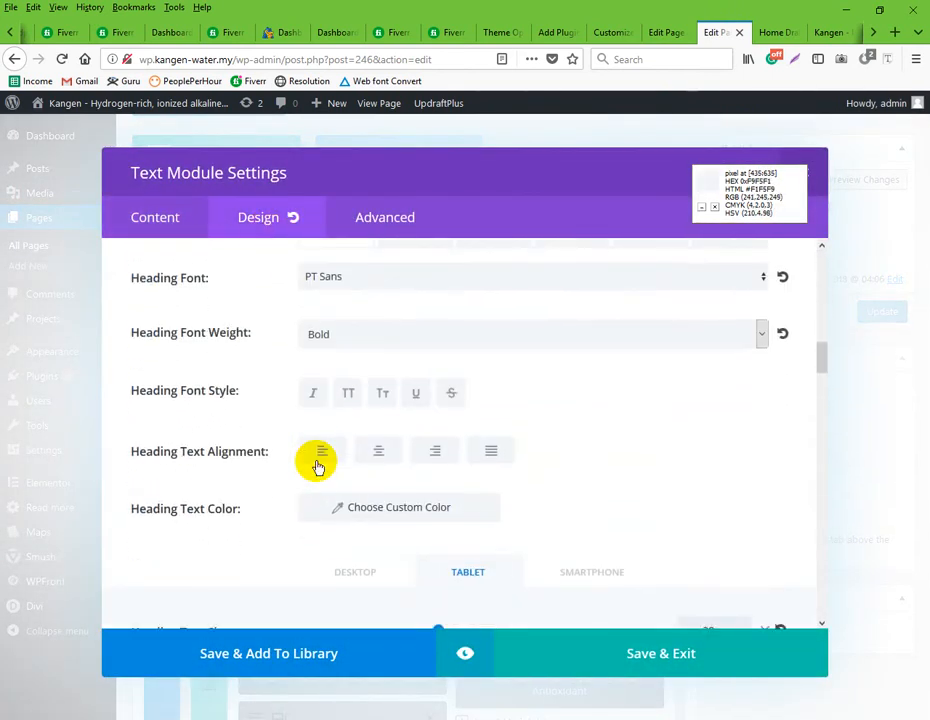
scroll(322, 455, "up", 2)
left_click(420, 390)
scroll(232, 426, "down", 4)
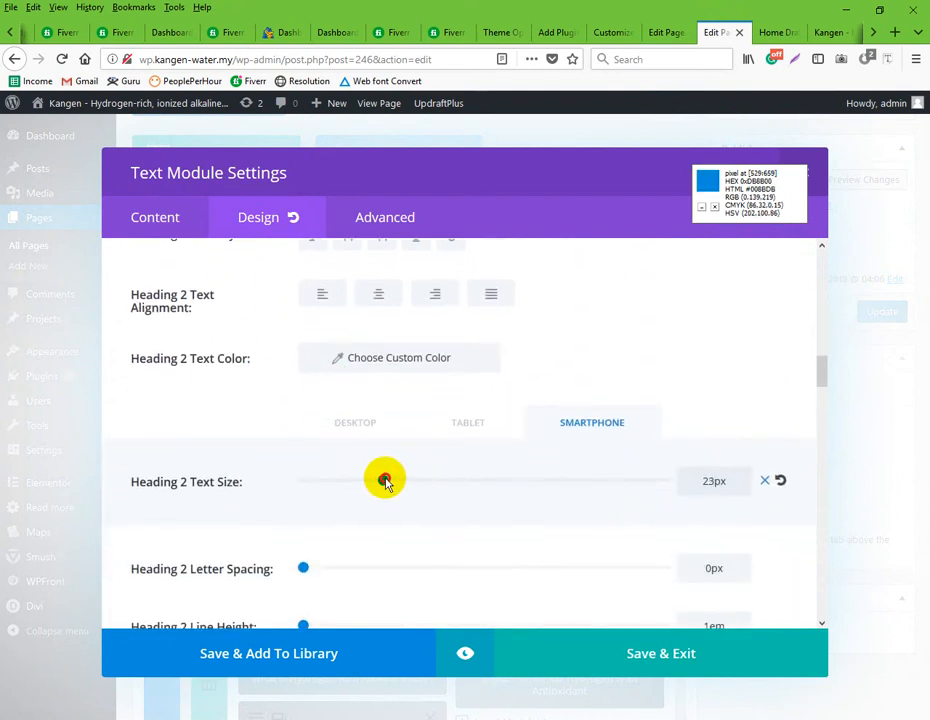
left_click(558, 656)
left_click(852, 182)
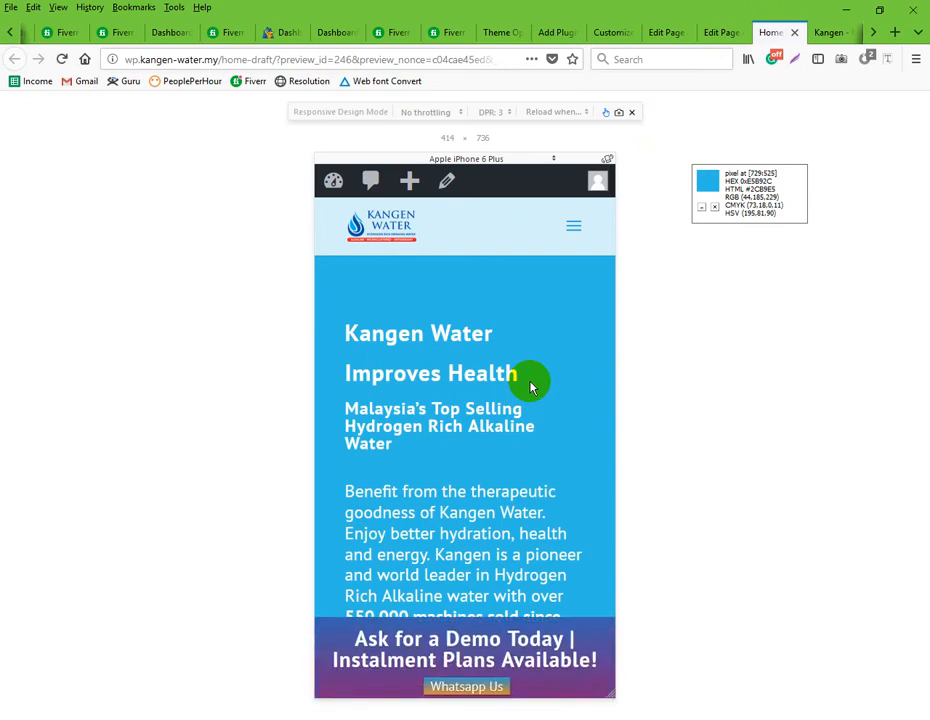
Update the Home Draft page and exit Responsive Design Mode in its preview
left_click(714, 31)
left_click(862, 314)
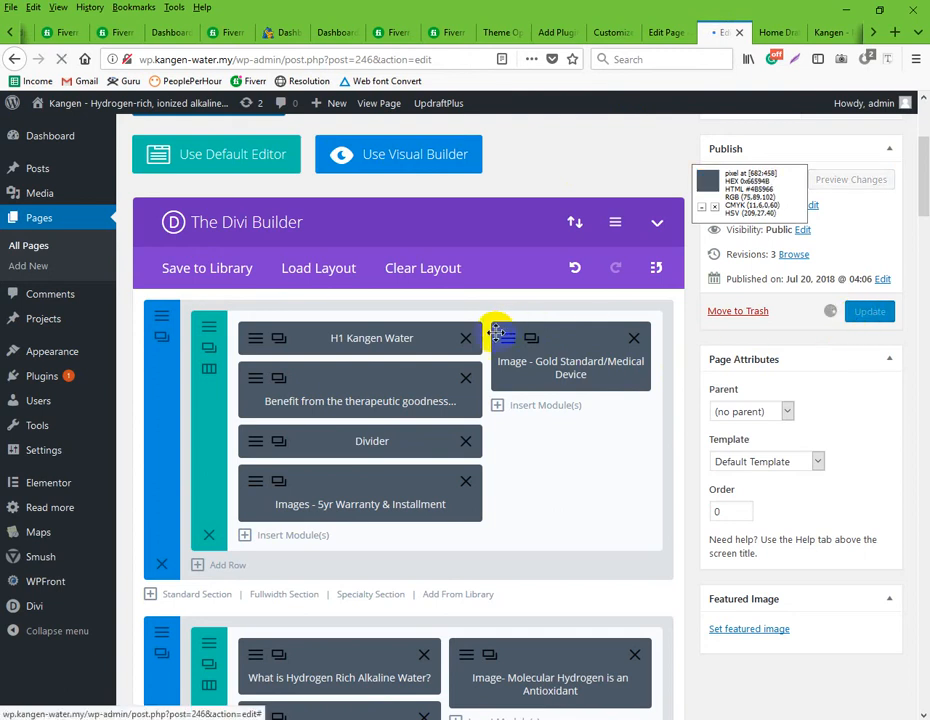
left_click(778, 31)
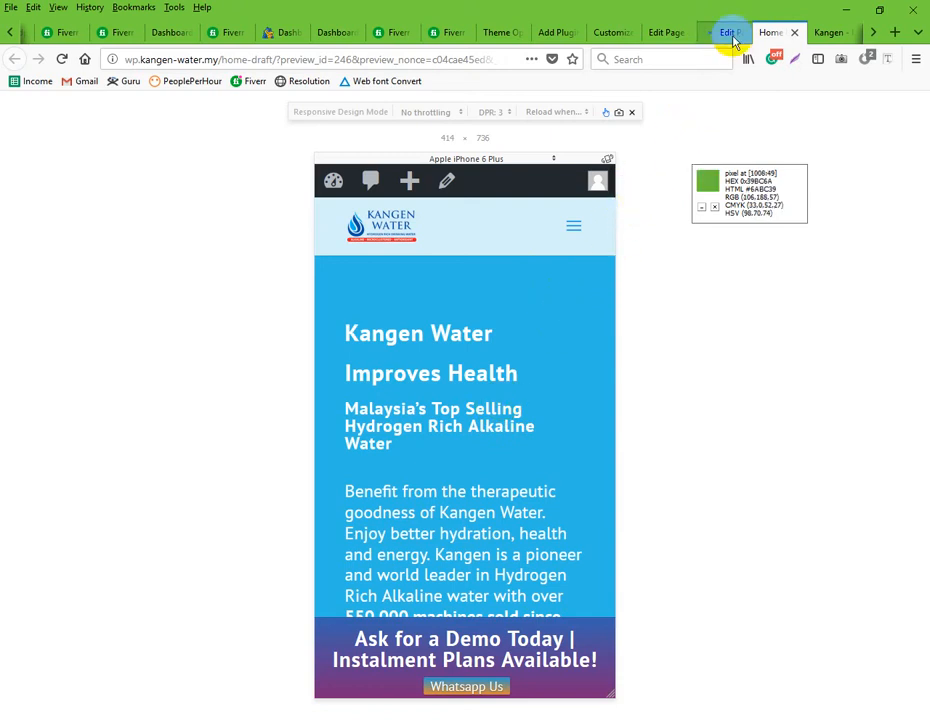
left_click(635, 113)
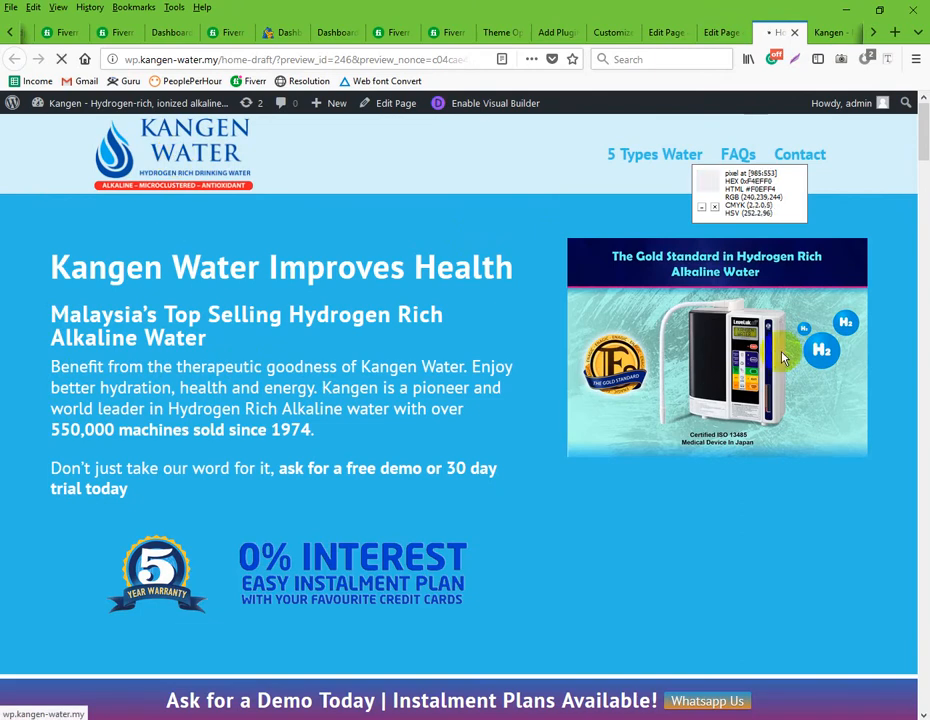
Open the site's home page and compare the Visual Builder options there and in the Home Draft editor
left_click(175, 160)
left_click(714, 206)
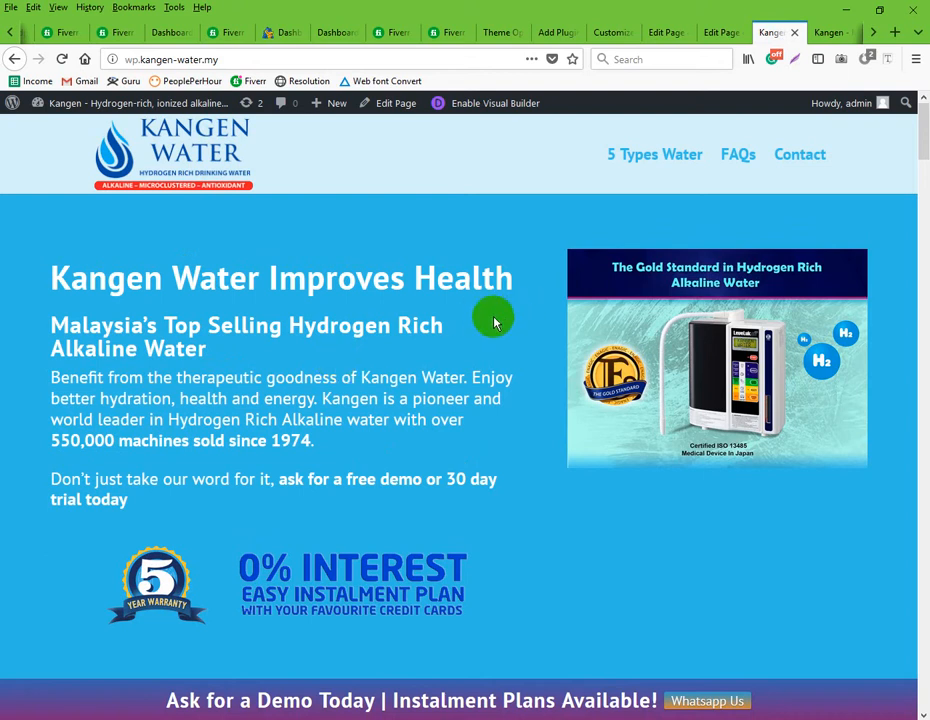
left_click(713, 33)
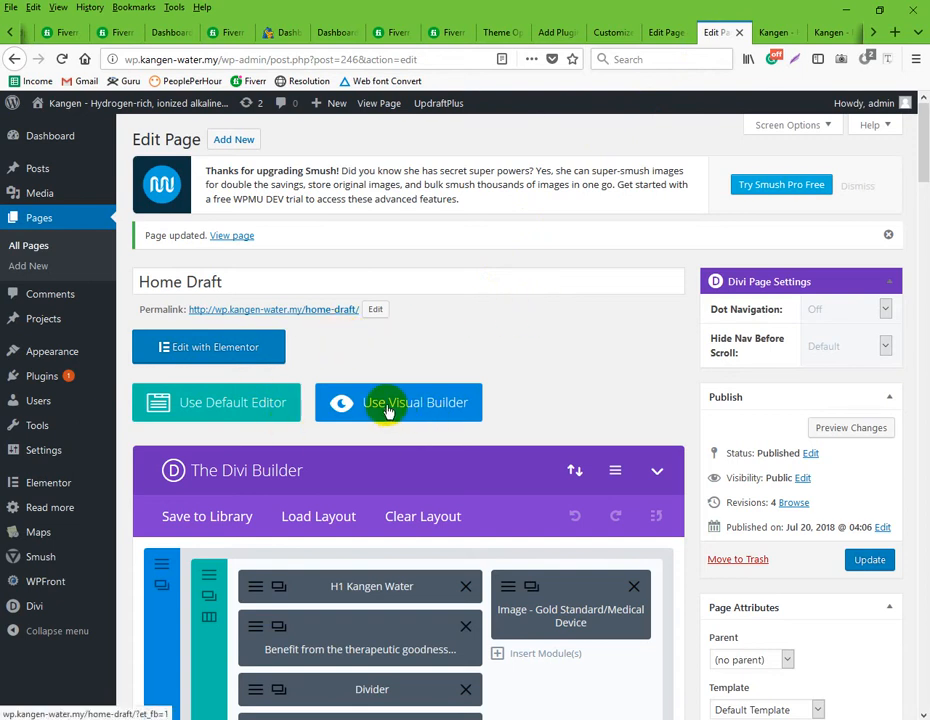
left_click(773, 32)
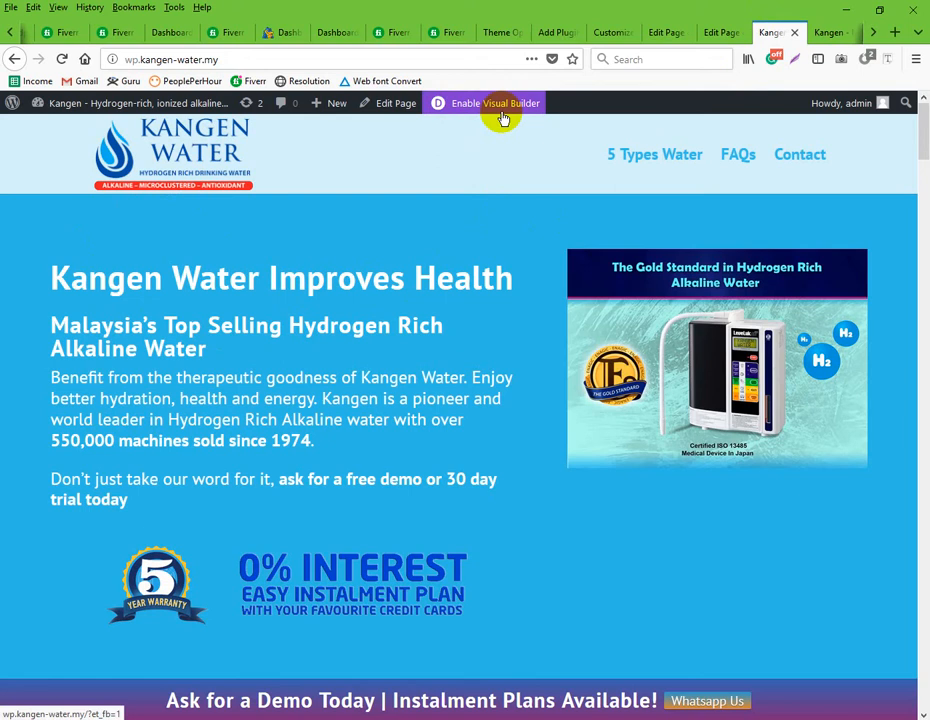
left_click(720, 32)
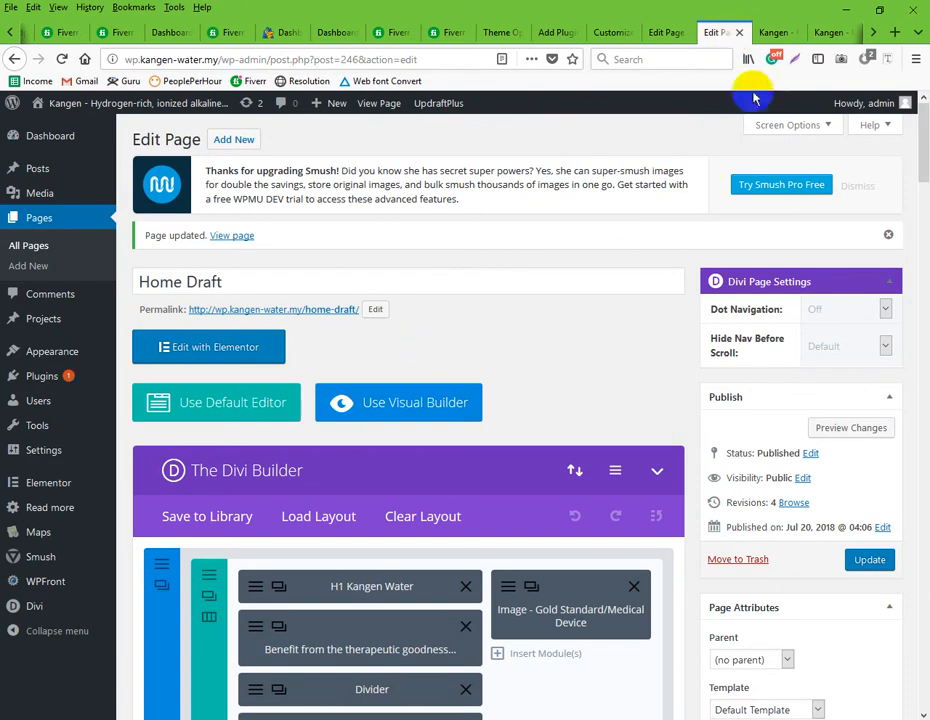
left_click(772, 34)
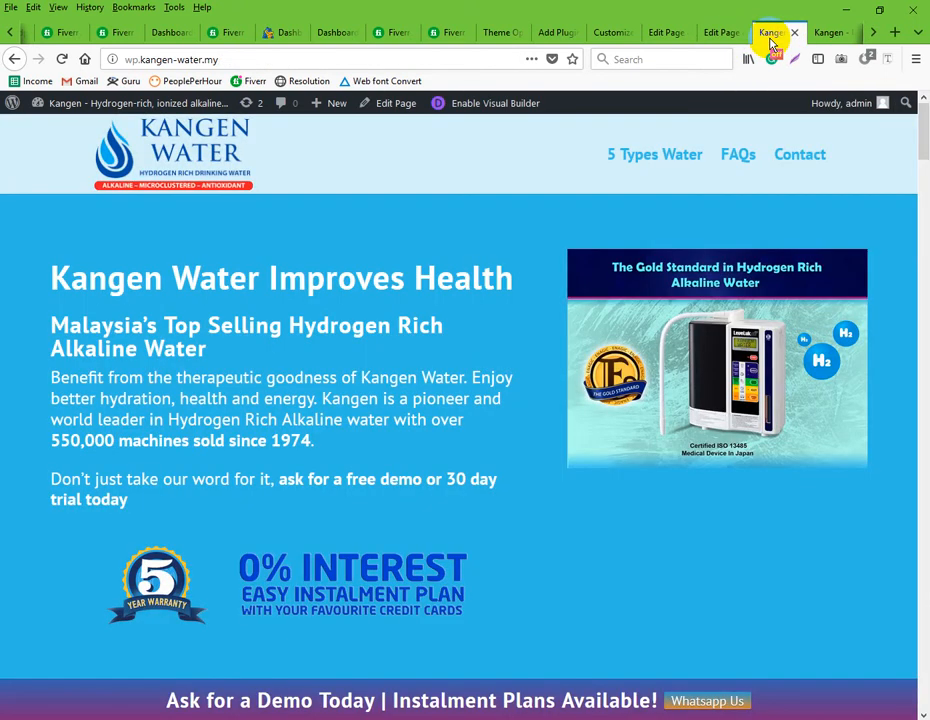
Try to enable the Visual Builder on the site's home page, and return to the Home Draft editor
left_click(459, 108)
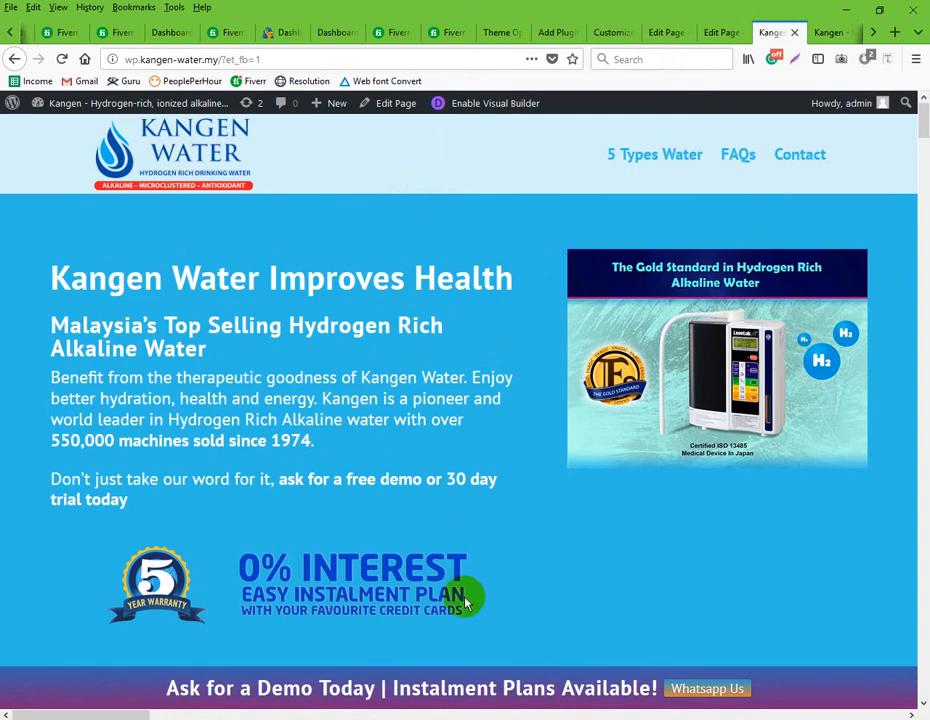
scroll(465, 405, "down", 5)
scroll(500, 250, "up", 5)
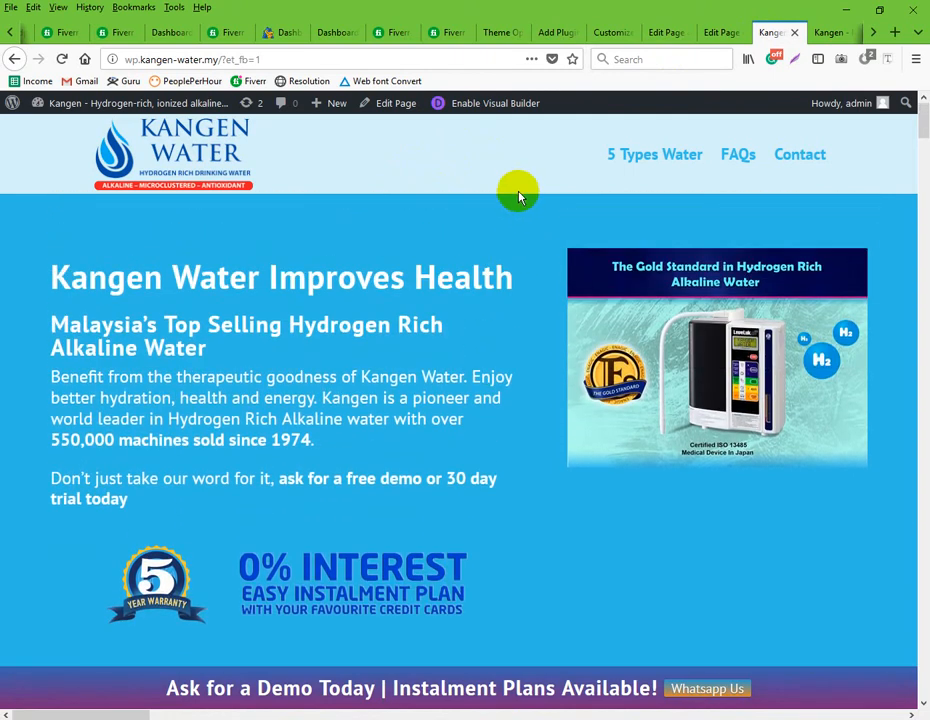
left_click(473, 108)
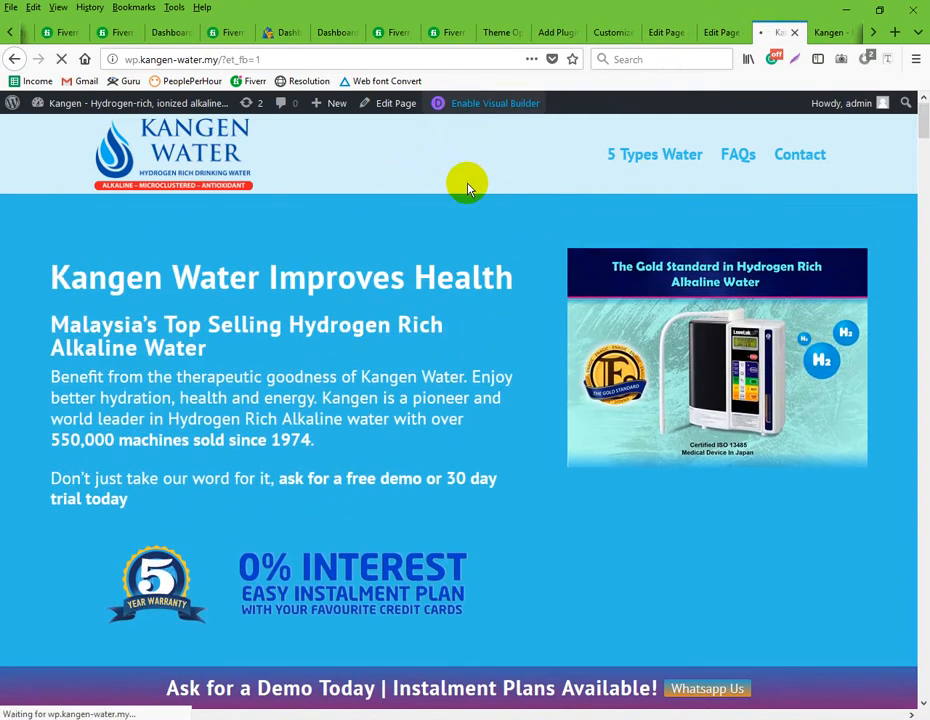
left_click(430, 266)
scroll(426, 282, "down", 10)
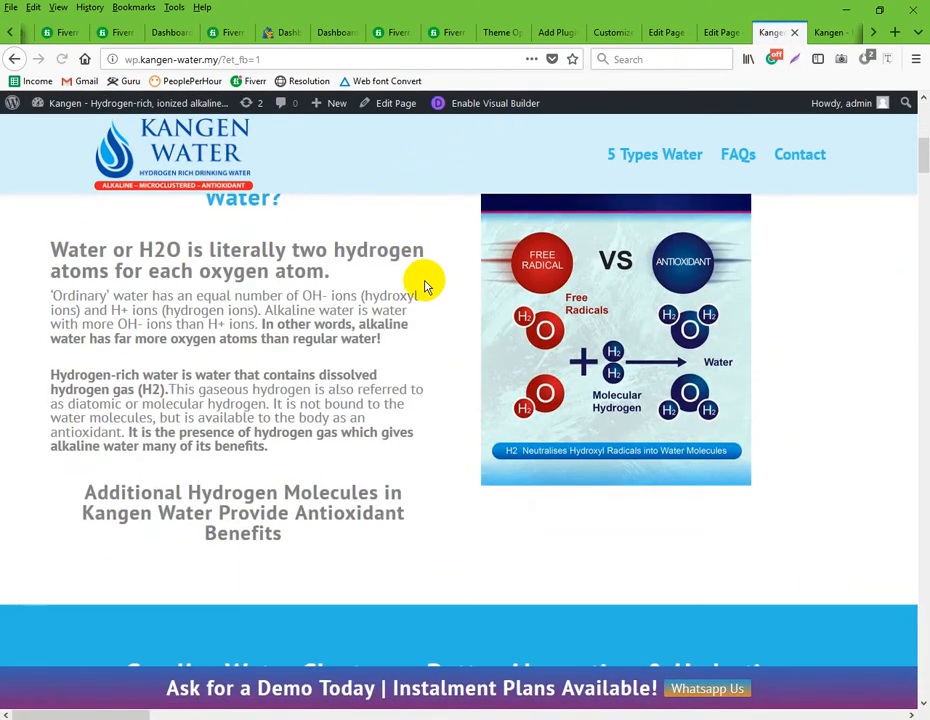
scroll(421, 288, "up", 10)
left_click(507, 118)
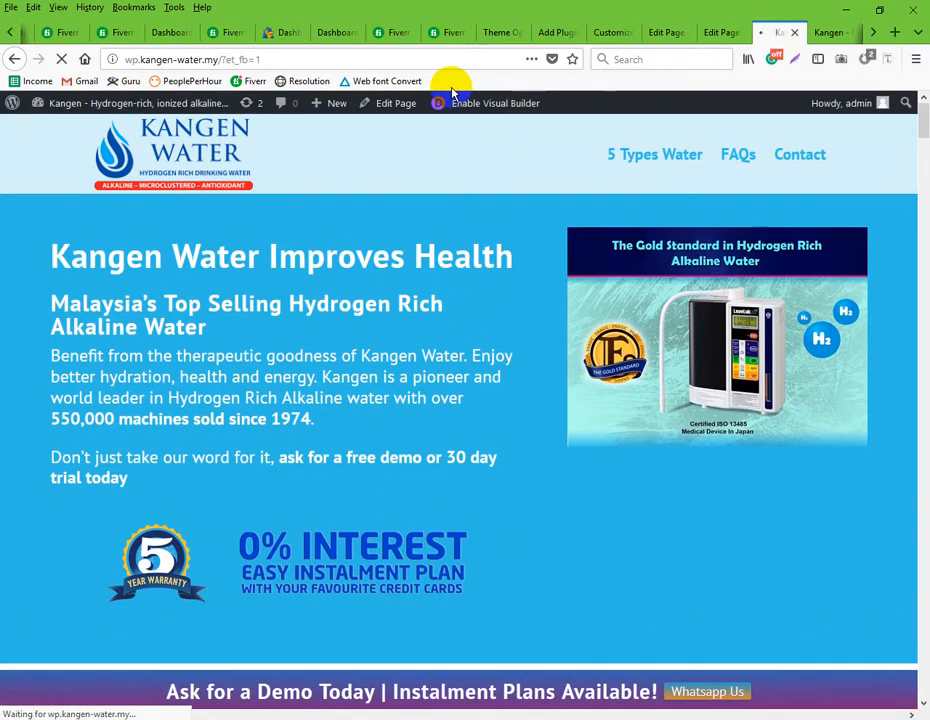
left_click(721, 34)
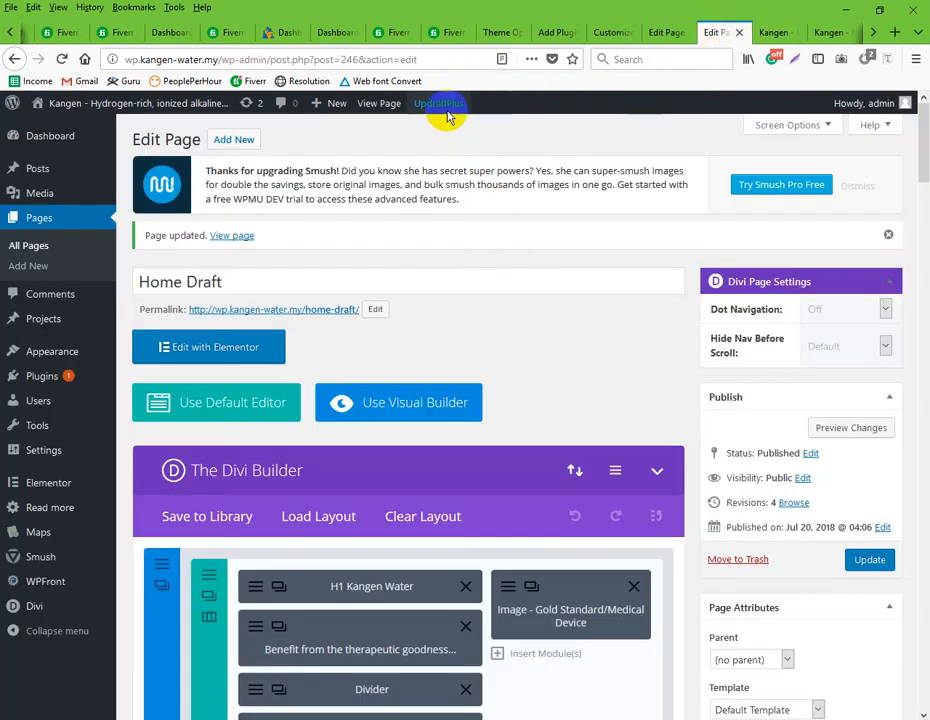
Launch the Visual Builder for the Home Draft page and look over the site's home page while it loads
left_click(409, 414)
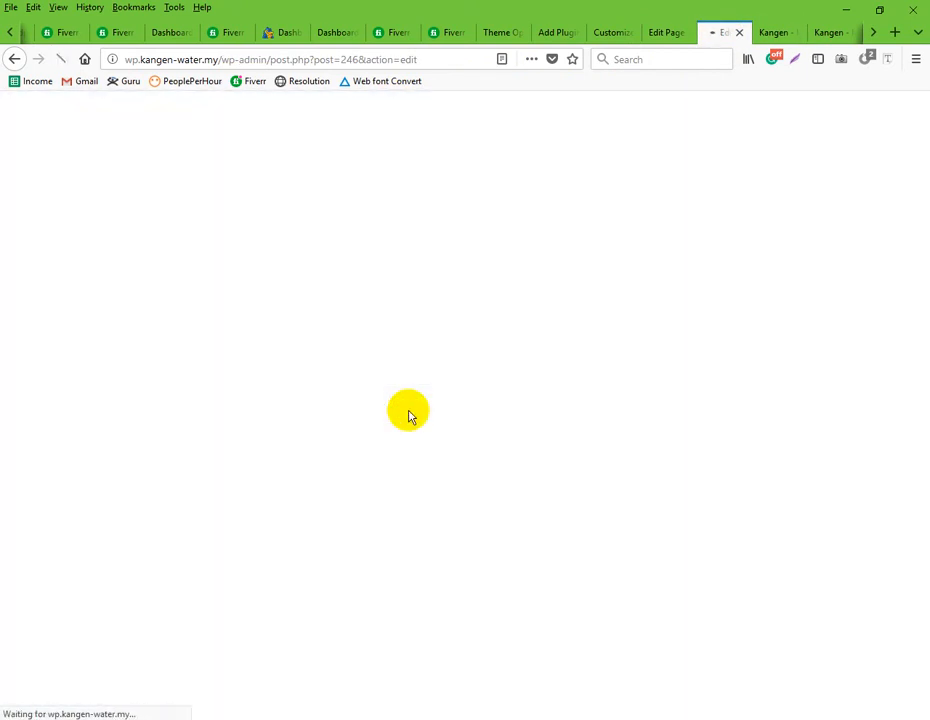
left_click(772, 34)
left_click(706, 35)
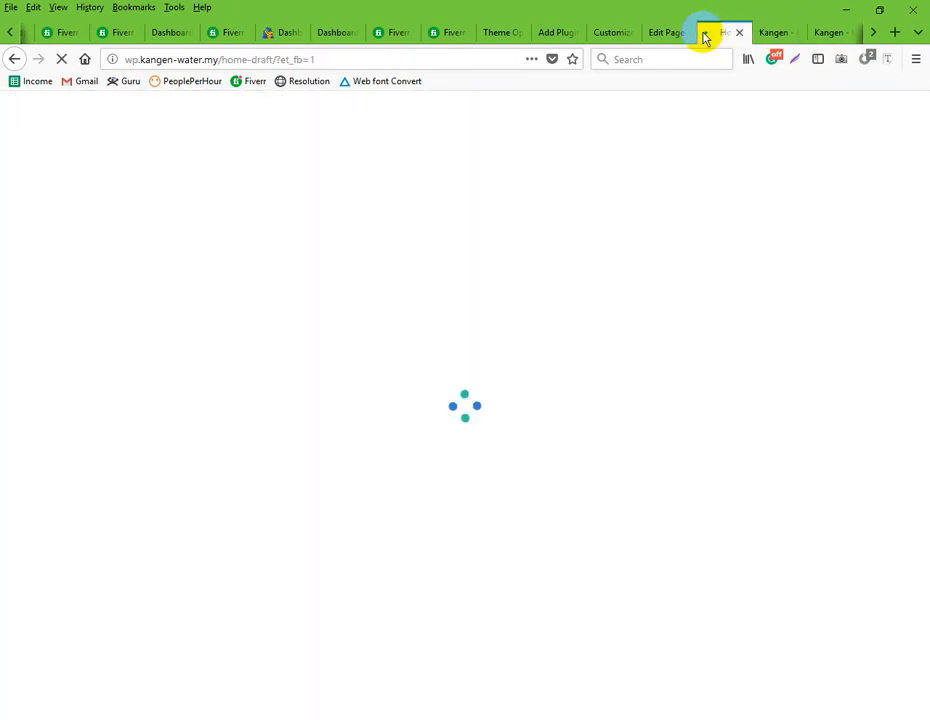
left_click(765, 34)
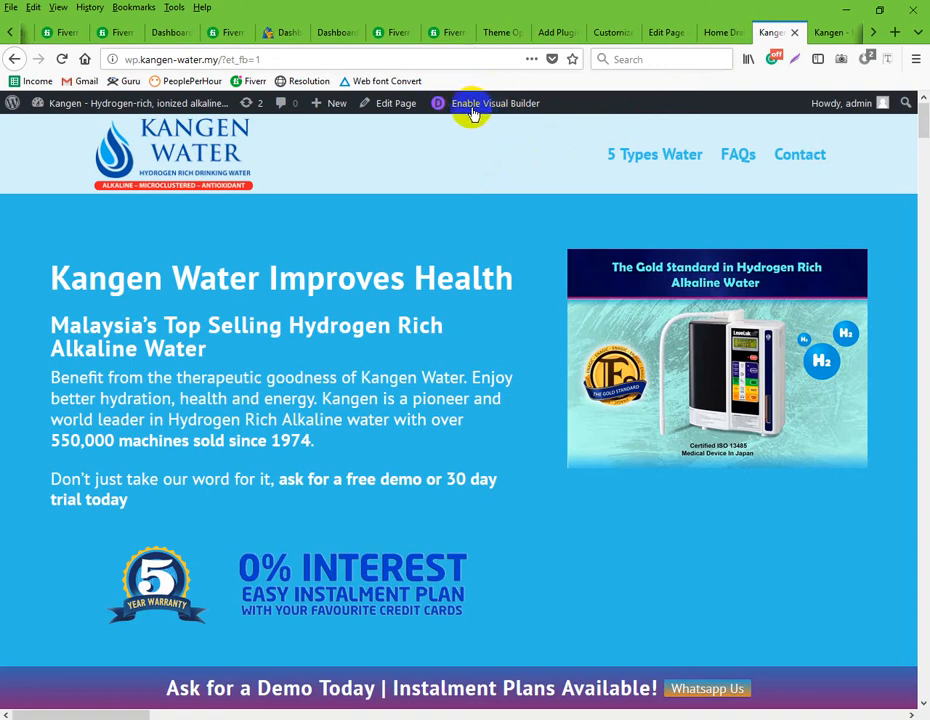
scroll(478, 355, "down", 5)
scroll(457, 369, "up", 5)
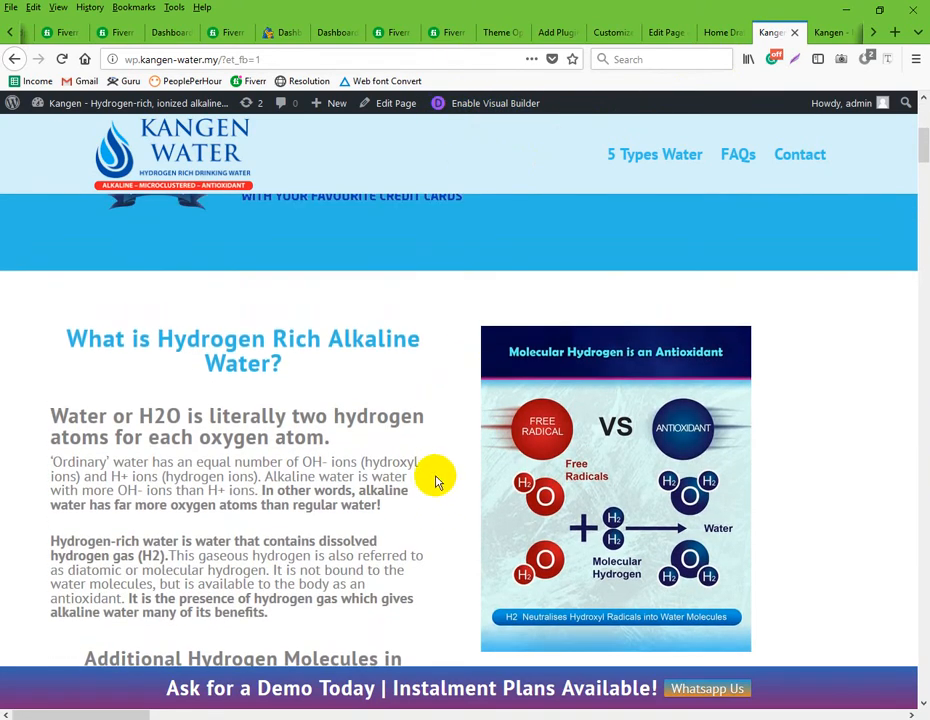
scroll(476, 424, "up", 1)
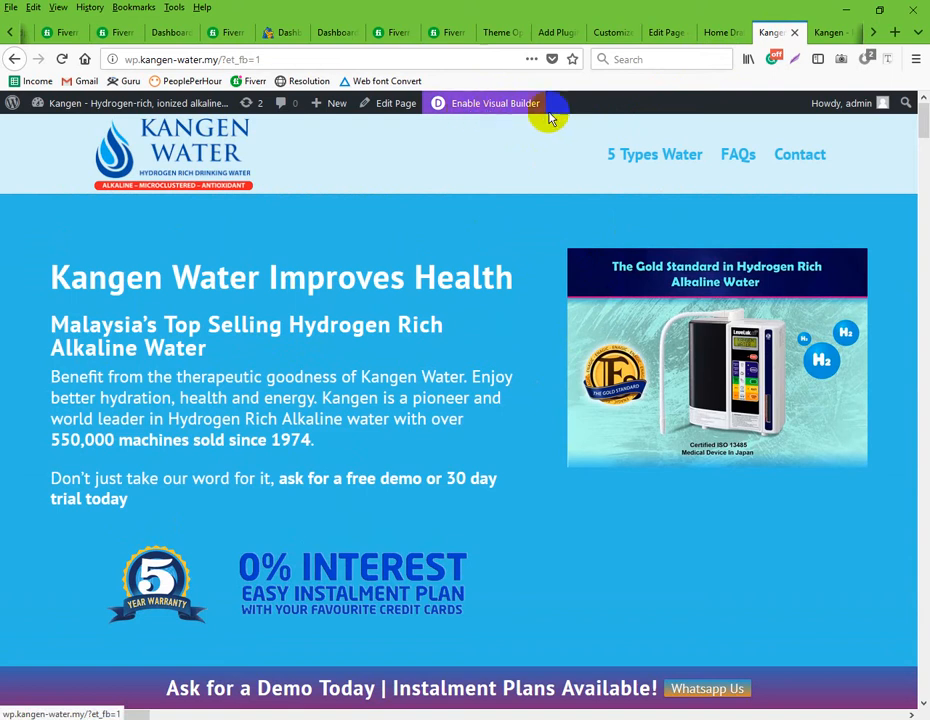
Look through the Home Draft page in the Visual Builder and compare it with the site's home page
left_click(718, 33)
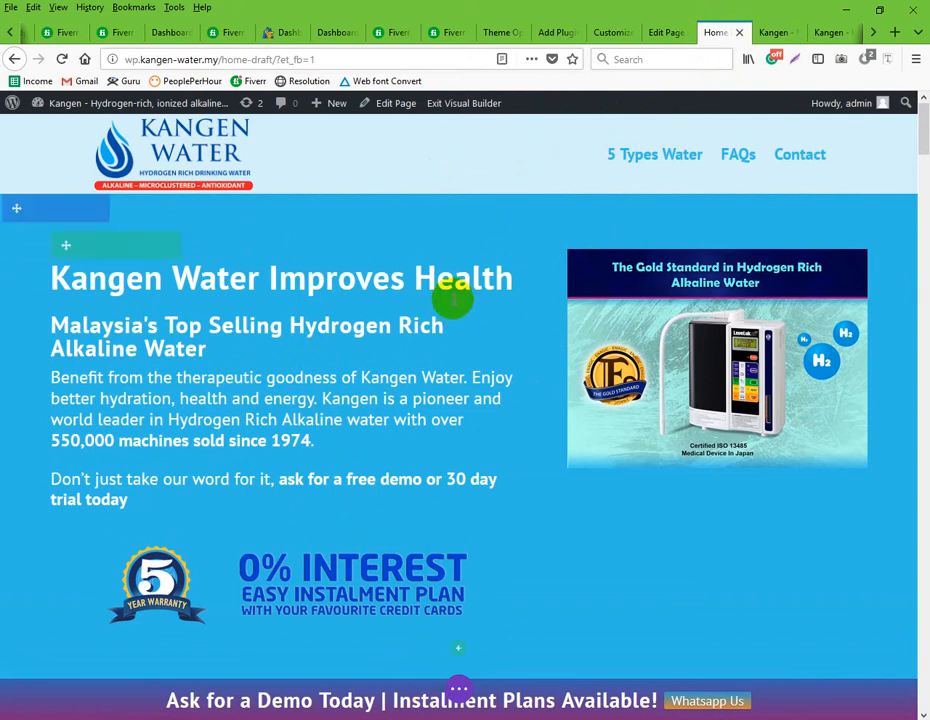
scroll(529, 361, "down", 2)
scroll(529, 361, "up", 2)
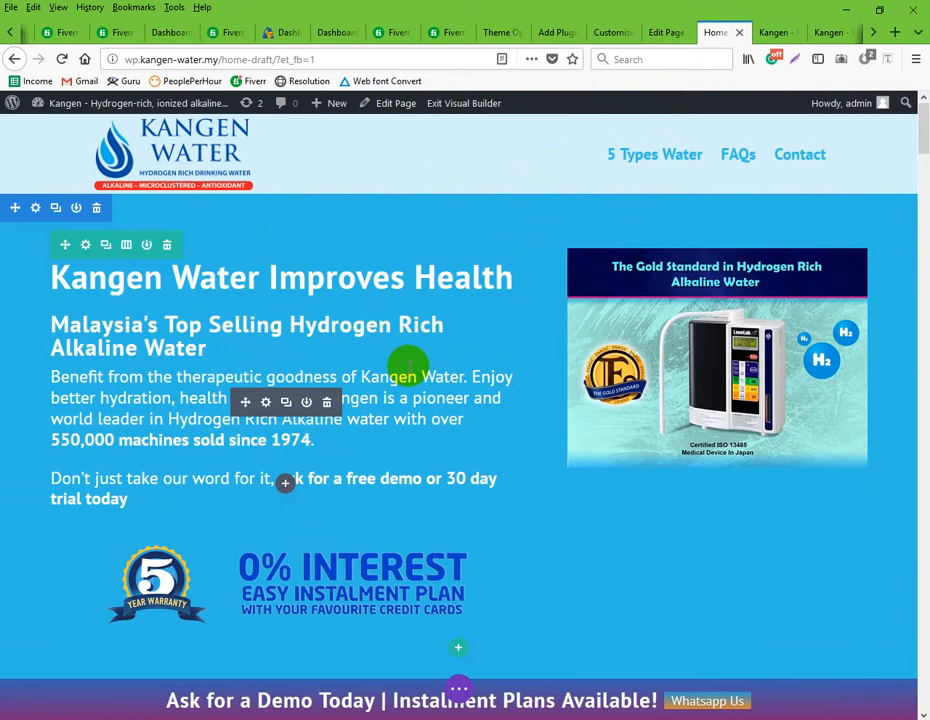
left_click(772, 31)
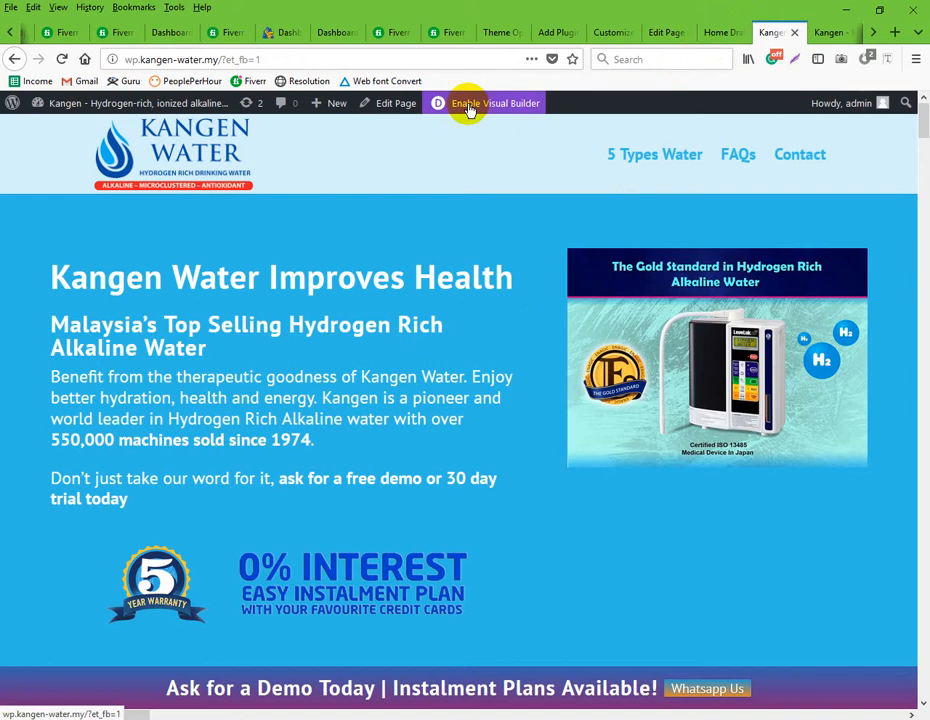
left_click(716, 32)
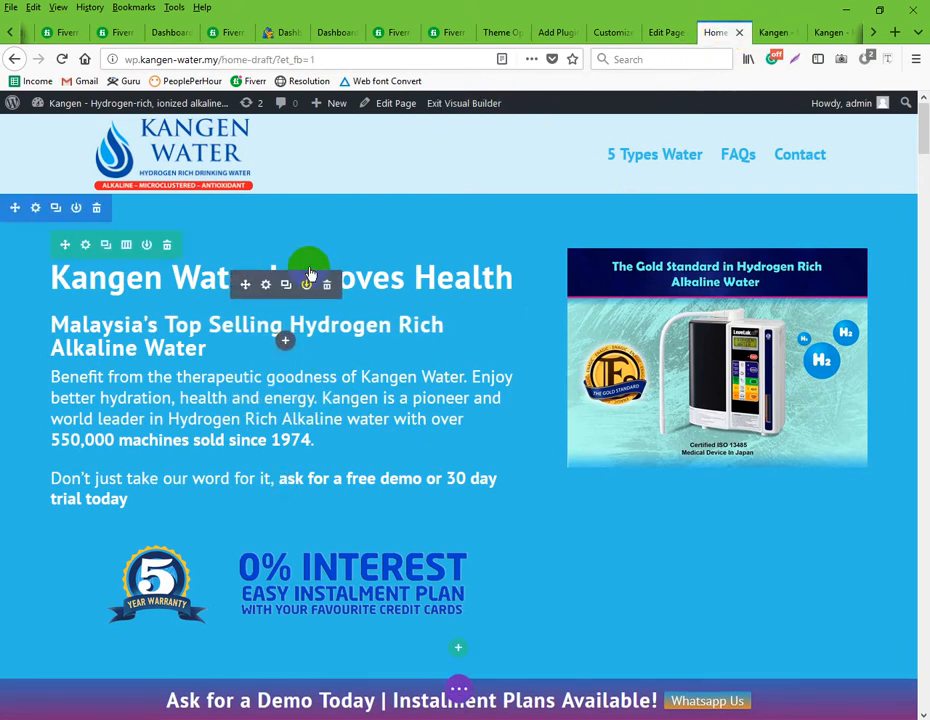
scroll(424, 417, "down", 8)
scroll(423, 416, "up", 6)
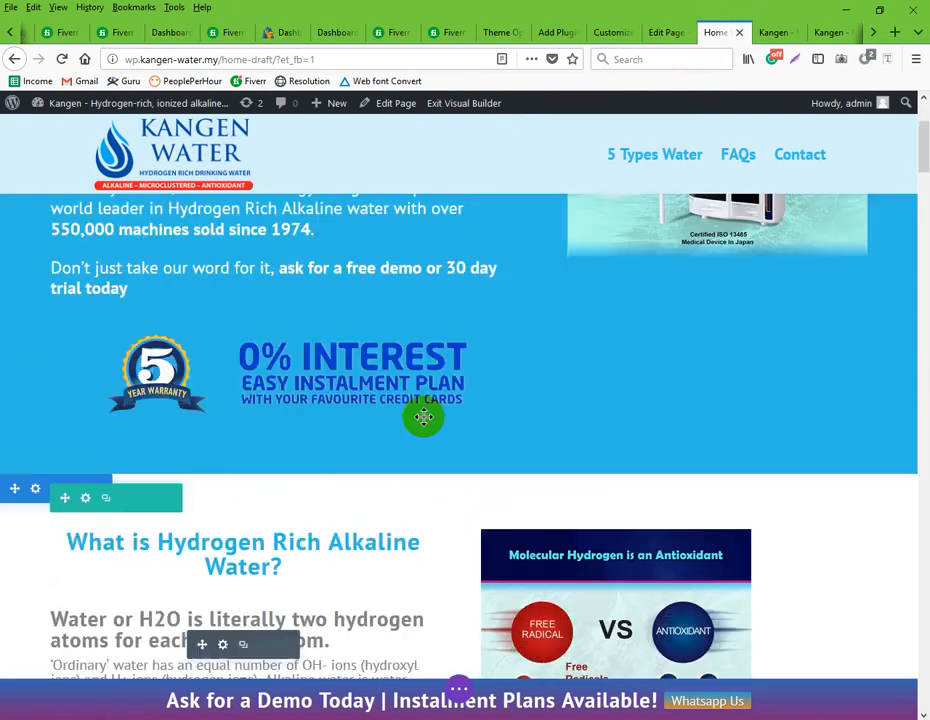
scroll(423, 417, "up", 2)
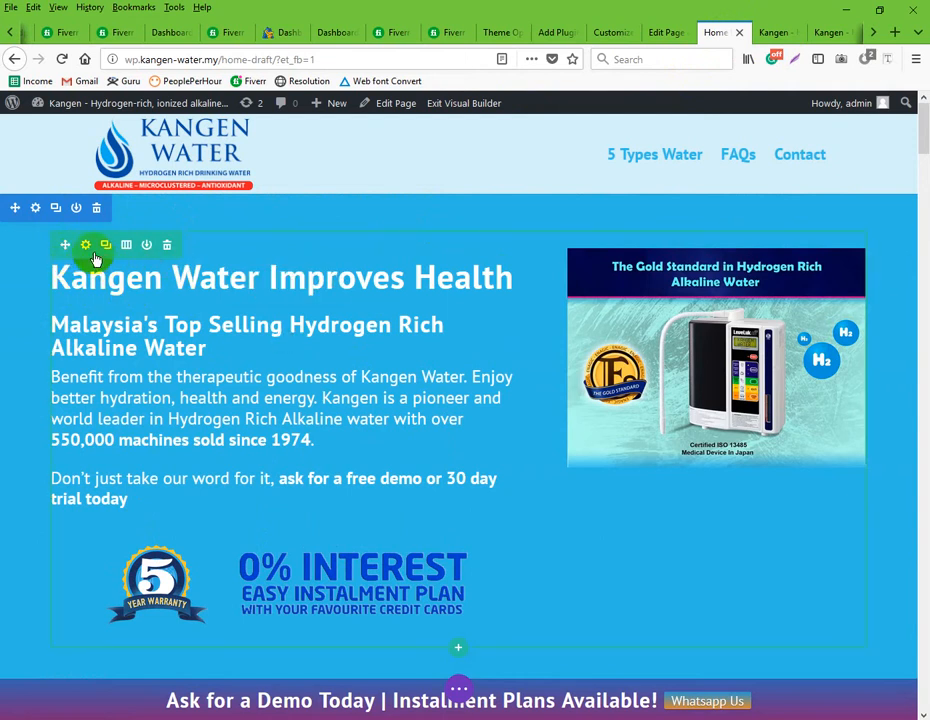
Inspect the settings of the first row and of its heading text module, closing both without changes
left_click(86, 249)
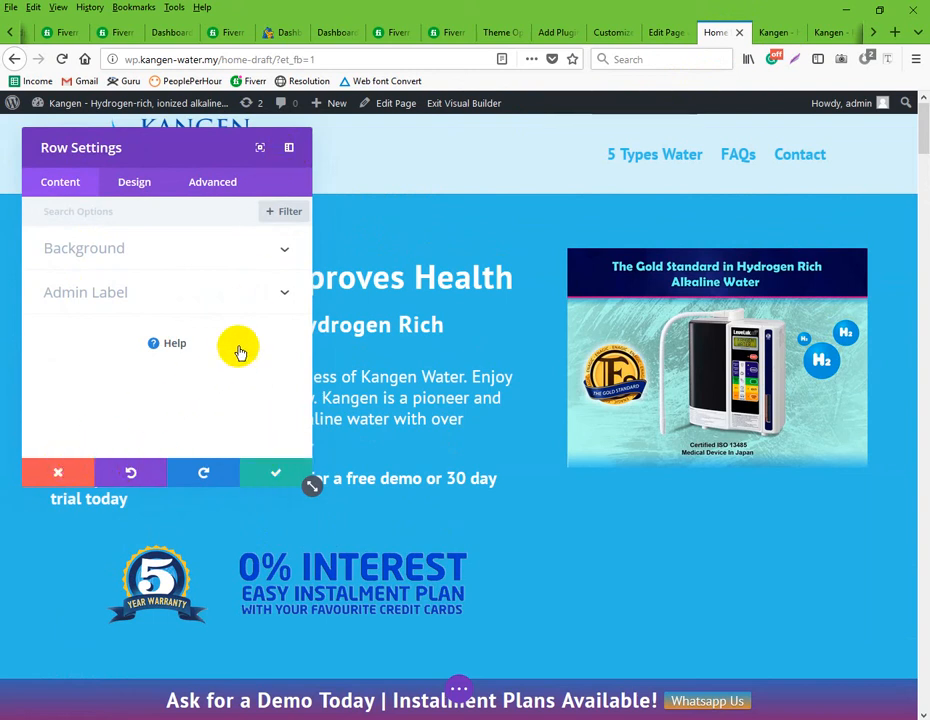
left_click(59, 473)
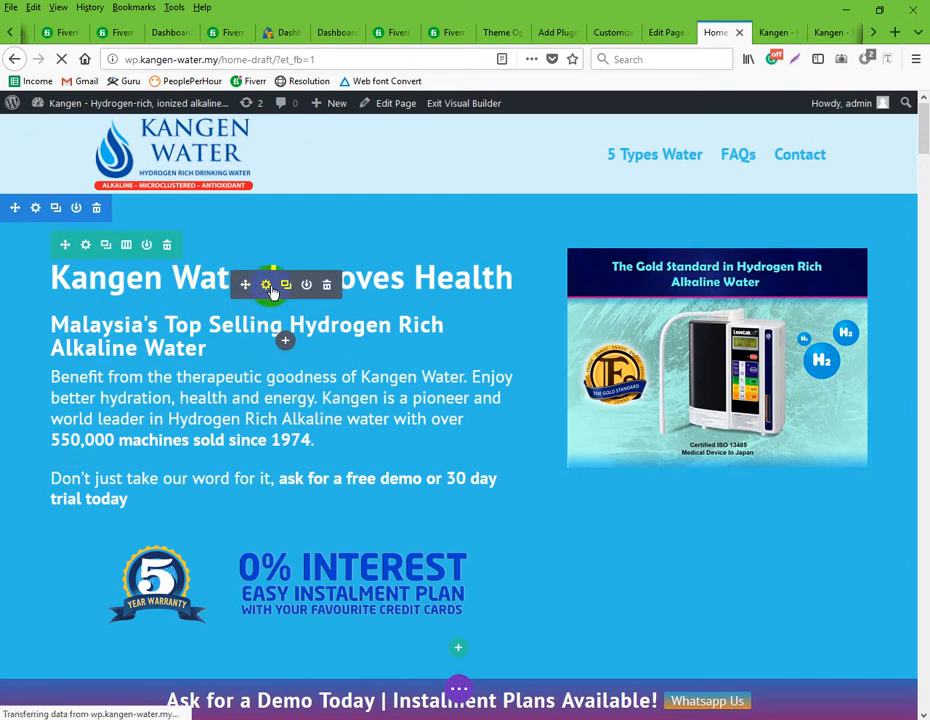
left_click(267, 286)
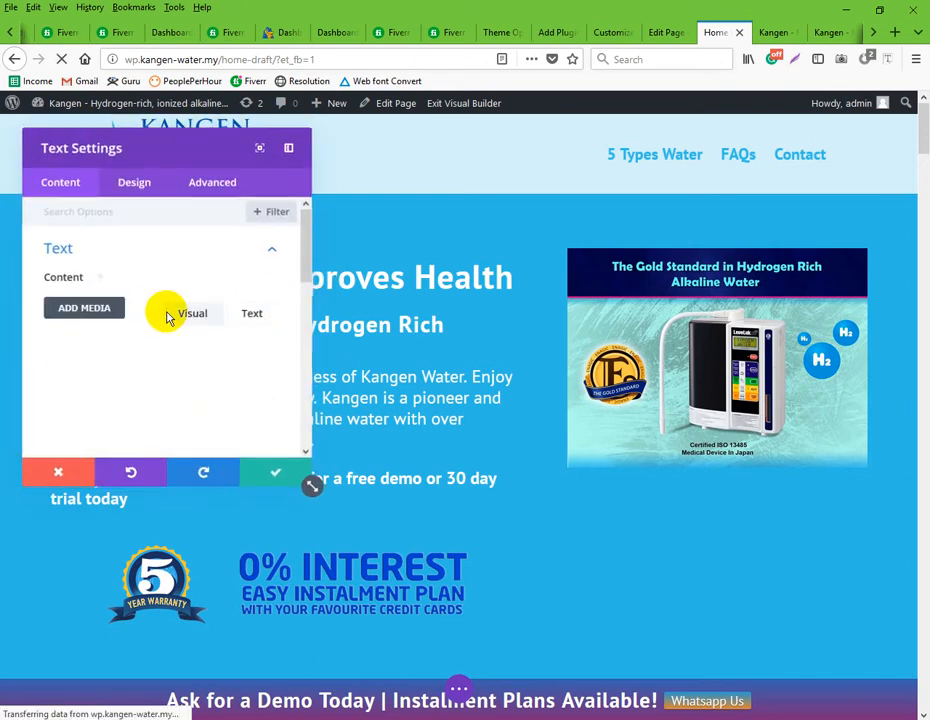
scroll(187, 340, "down", 2)
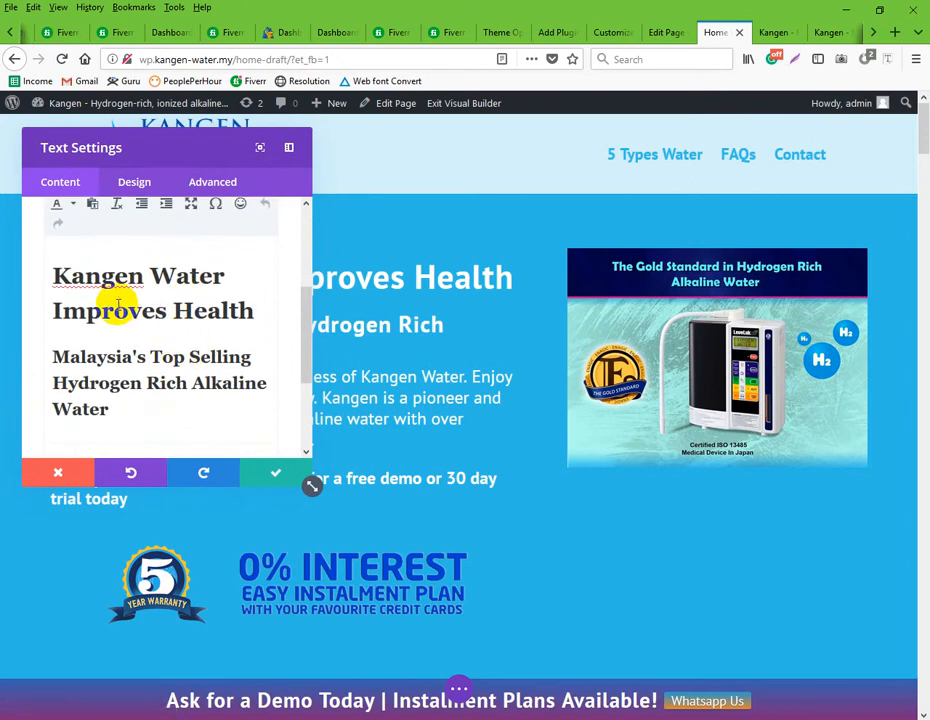
scroll(160, 300, "up", 1)
scroll(125, 365, "down", 4)
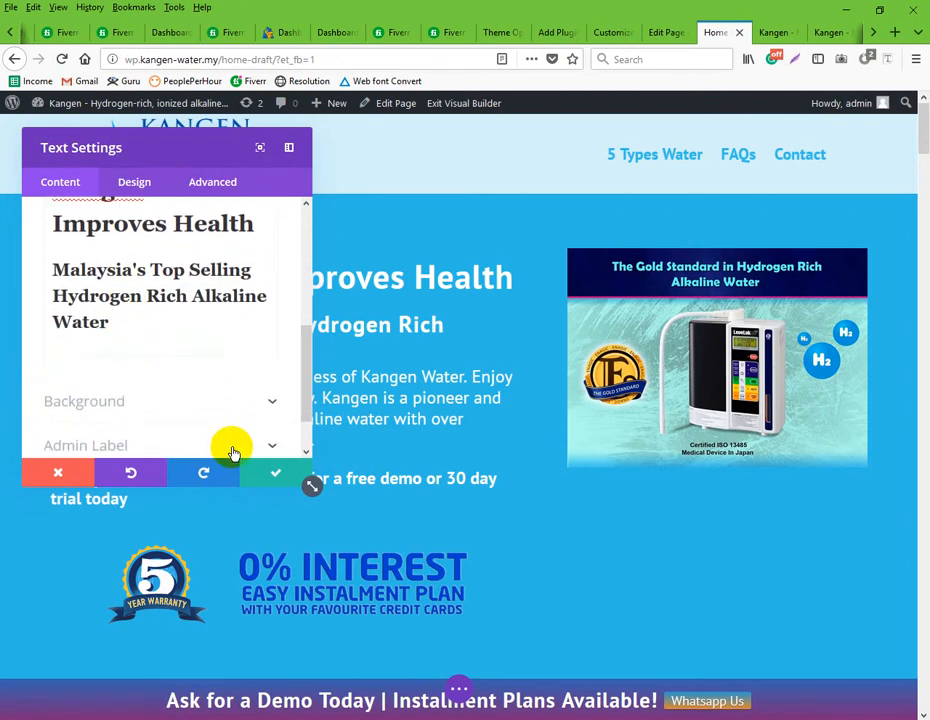
left_click(72, 472)
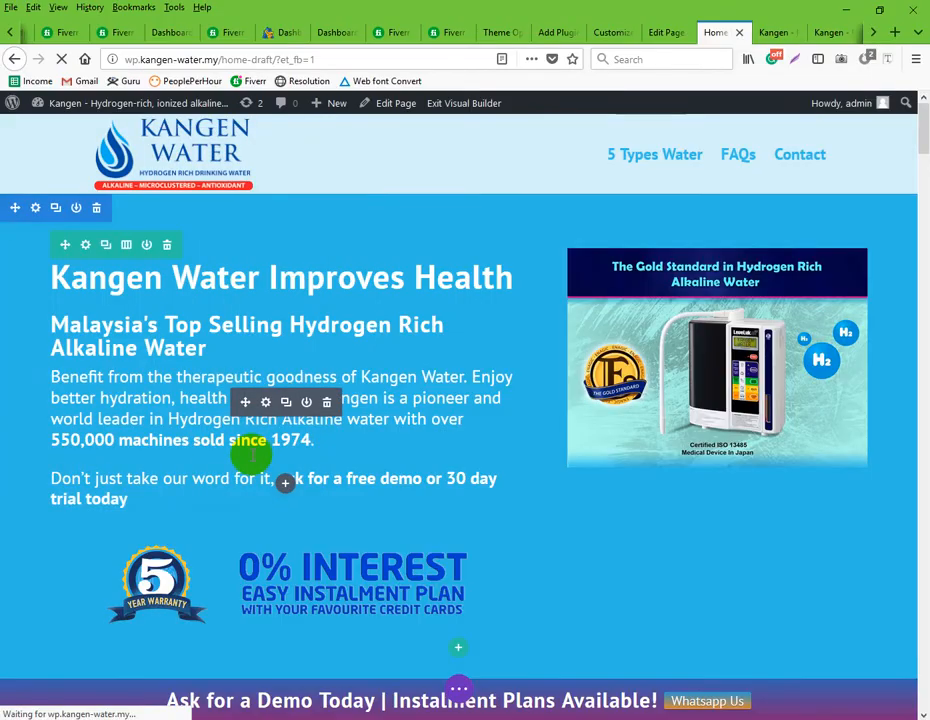
Insert a new regular section above the page footer, with a row of two equal columns
middle_click(460, 454)
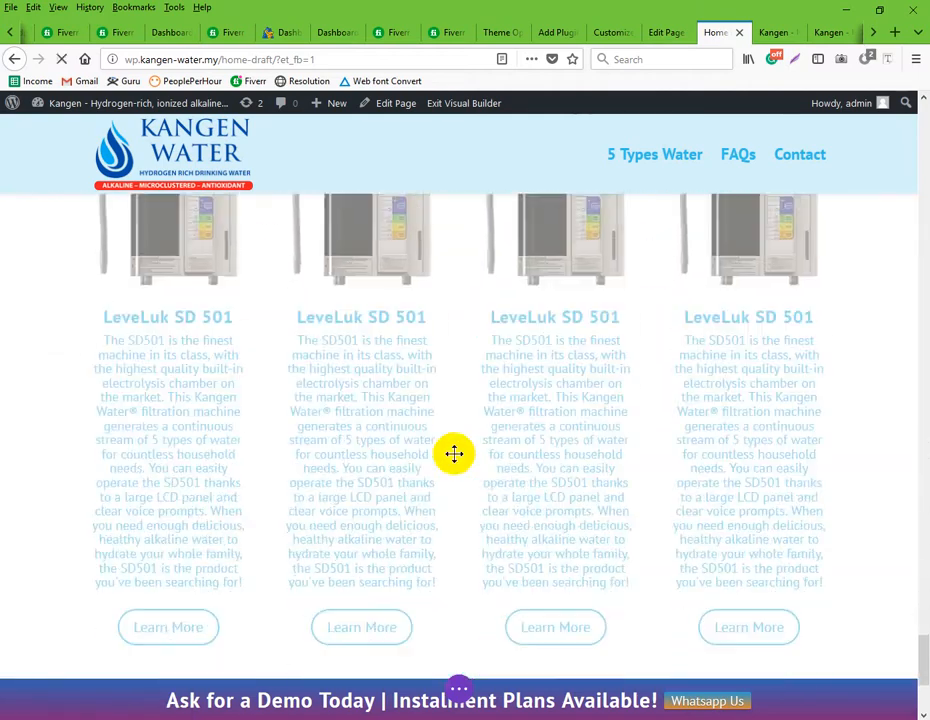
left_click(456, 460)
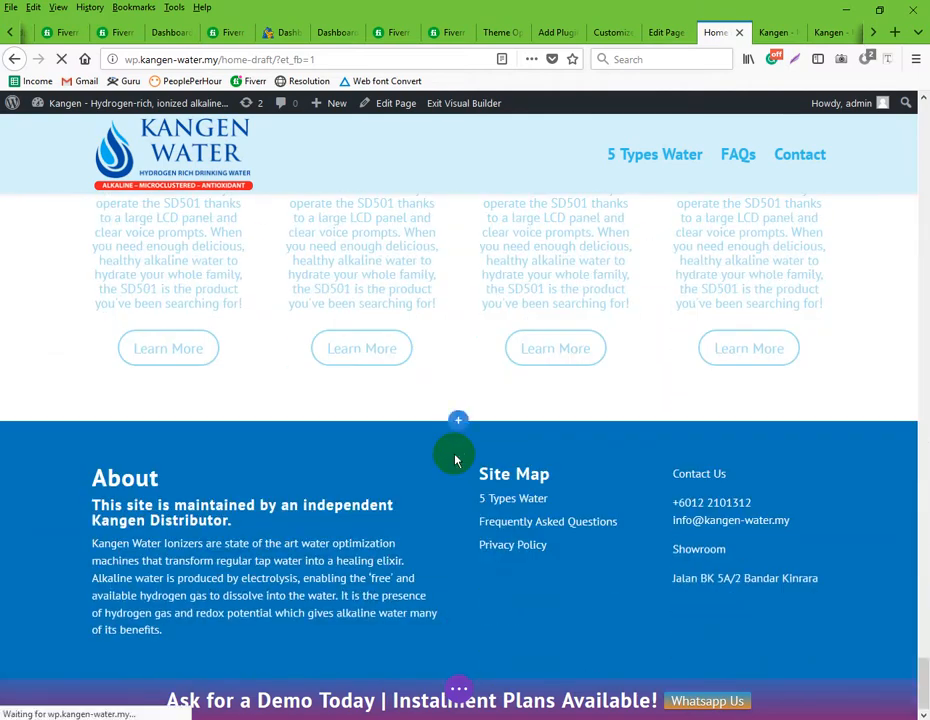
scroll(457, 430, "up", 2)
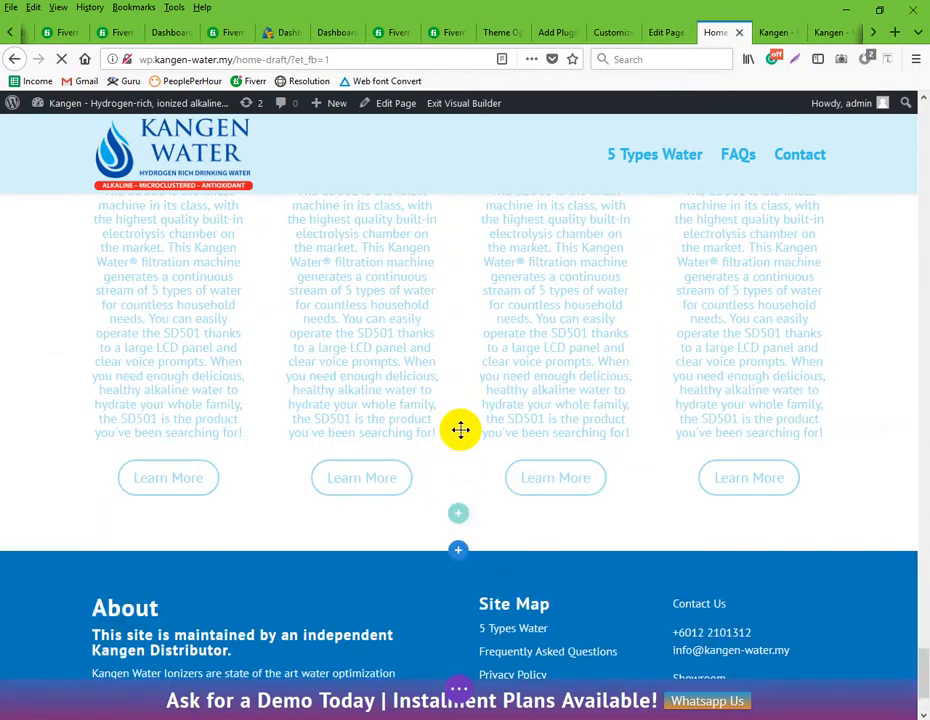
left_click(458, 550)
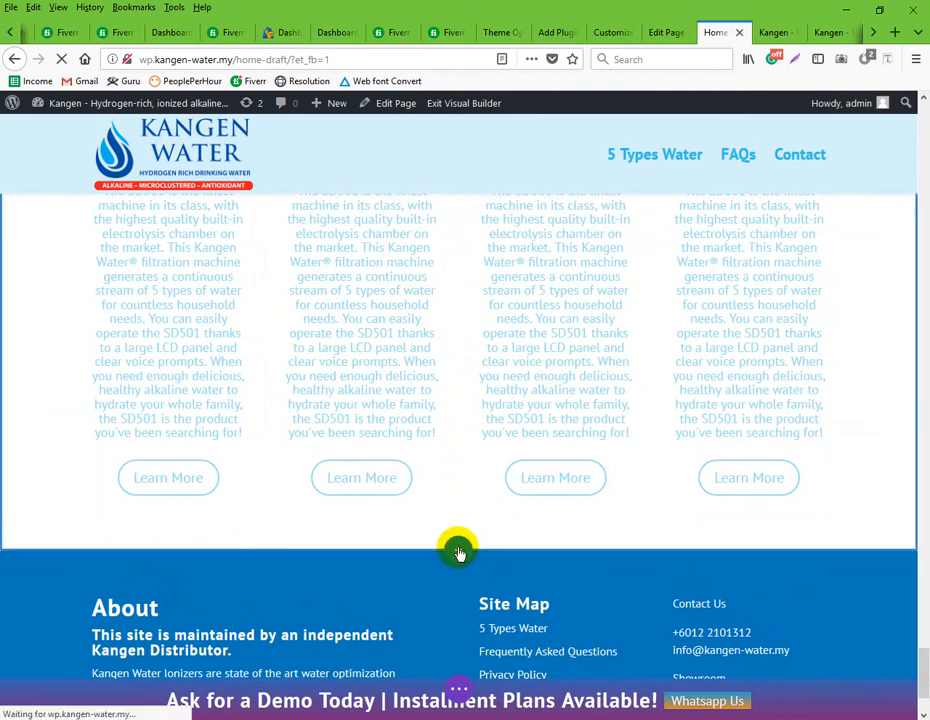
scroll(491, 407, "down", 2)
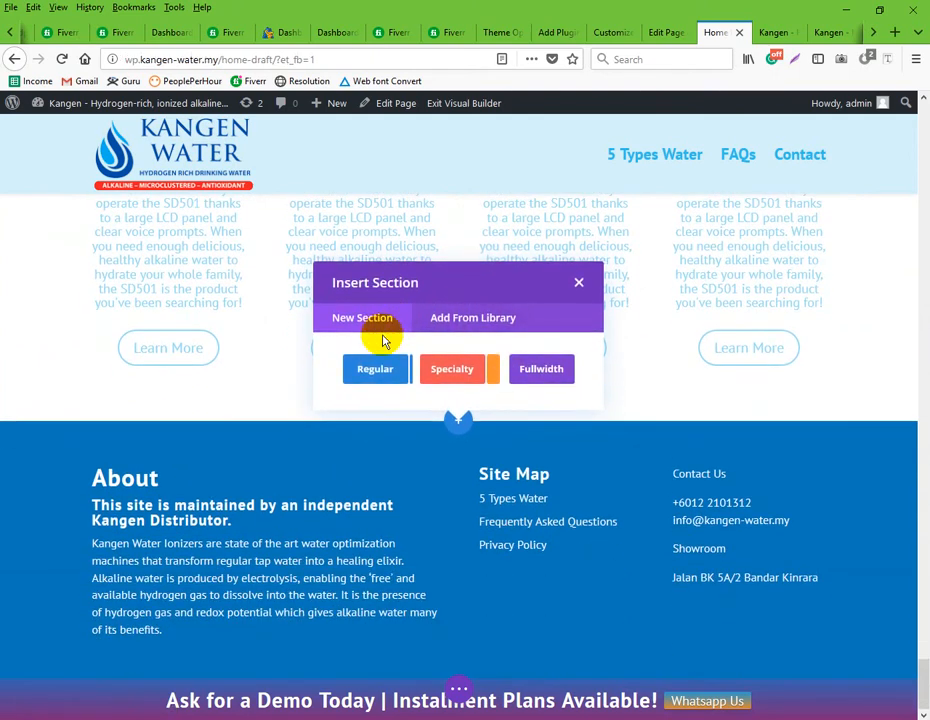
scroll(359, 374, "up", 2)
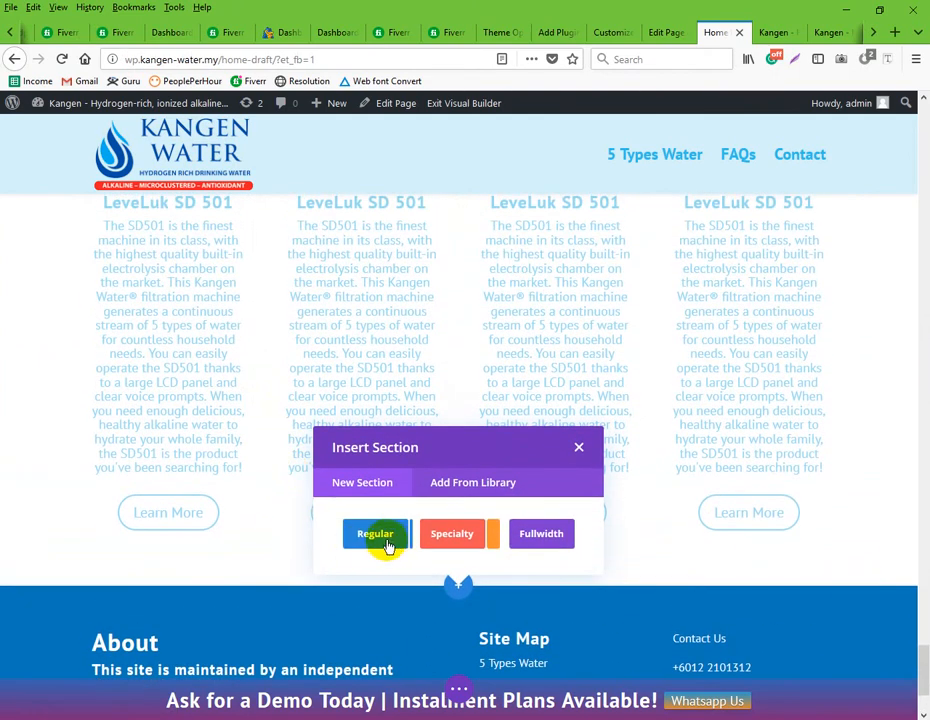
left_click(386, 538)
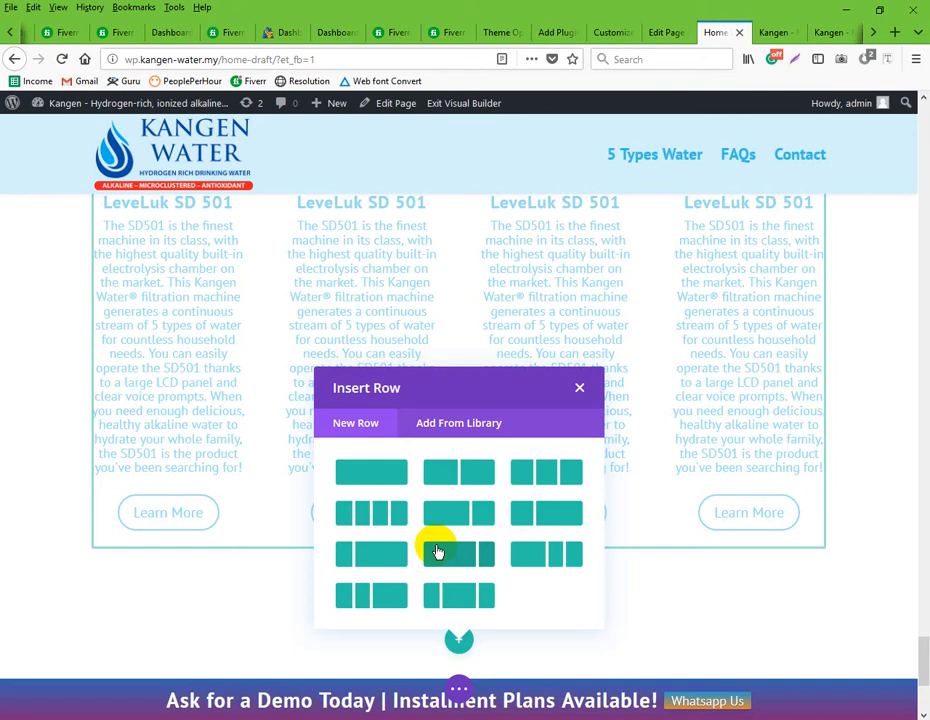
left_click(491, 473)
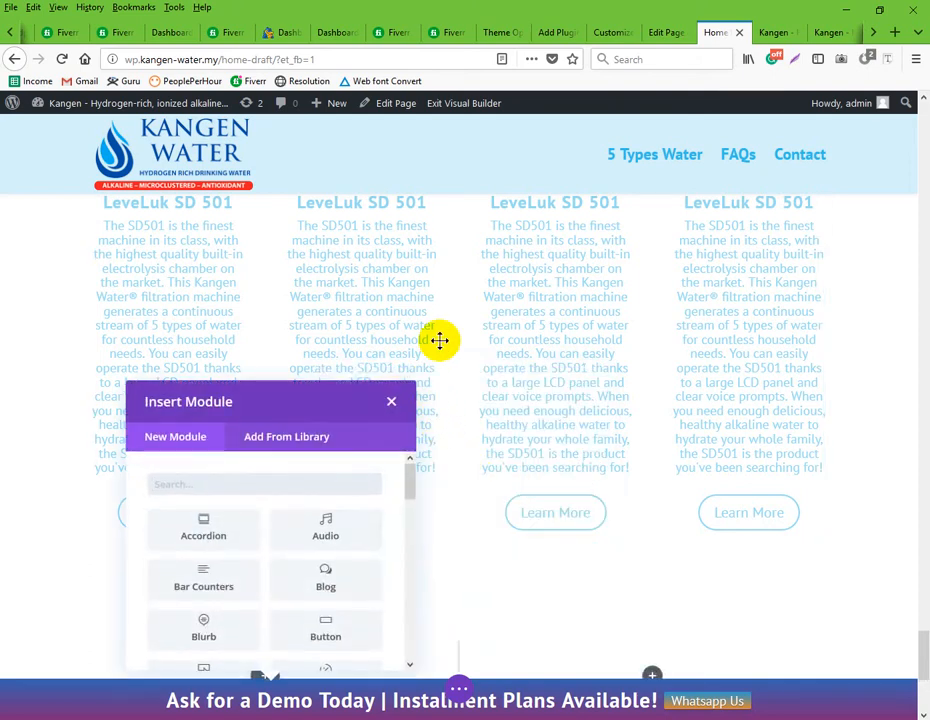
Look through the available modules and add a Blurb module to the first column of the new row
scroll(410, 345, "down", 3)
scroll(307, 367, "down", 3)
scroll(303, 409, "up", 3)
scroll(303, 409, "down", 5)
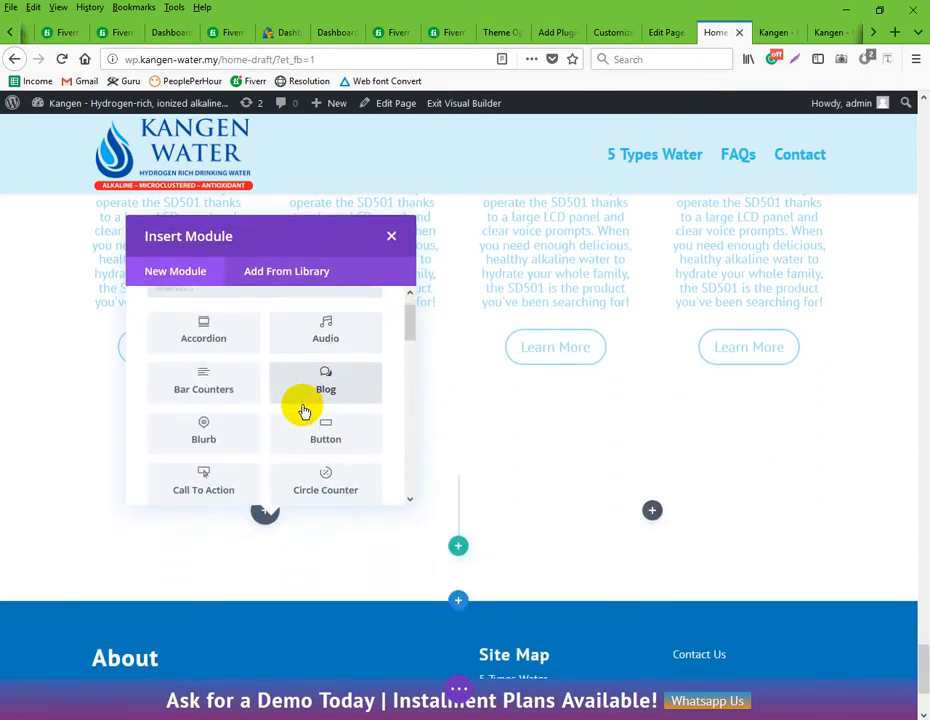
scroll(303, 412, "up", 1)
scroll(303, 412, "down", 4)
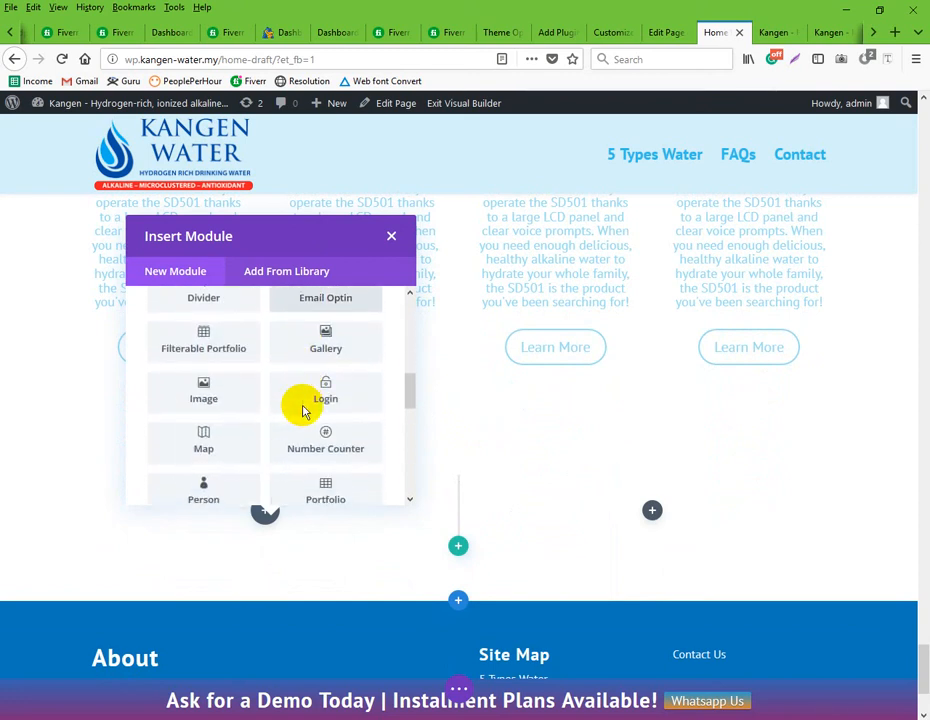
scroll(303, 410, "down", 2)
scroll(303, 412, "up", 10)
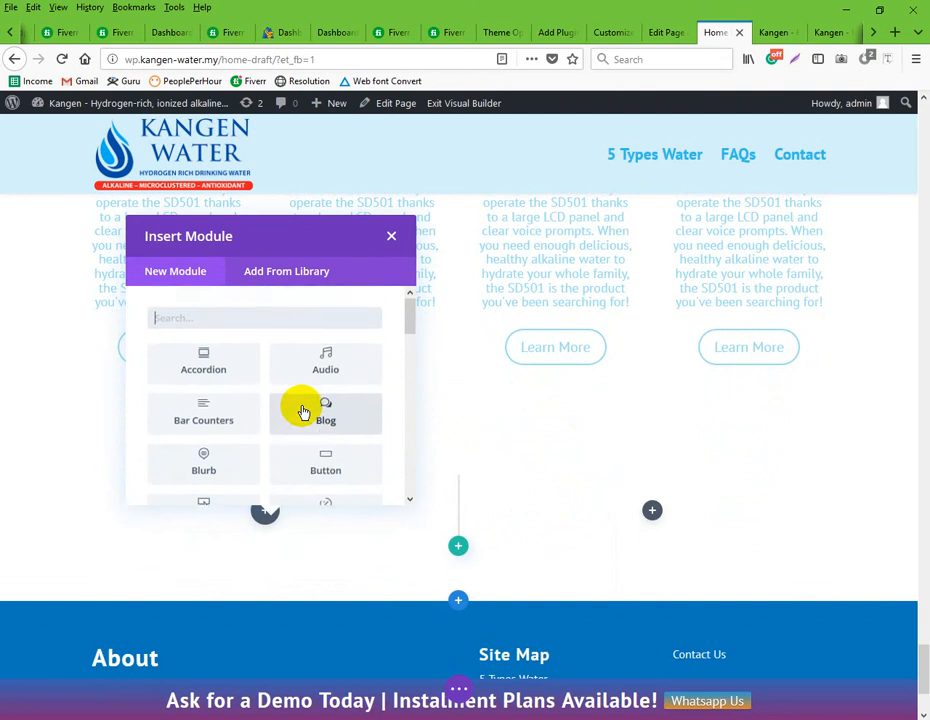
scroll(303, 412, "down", 1)
left_click(184, 391)
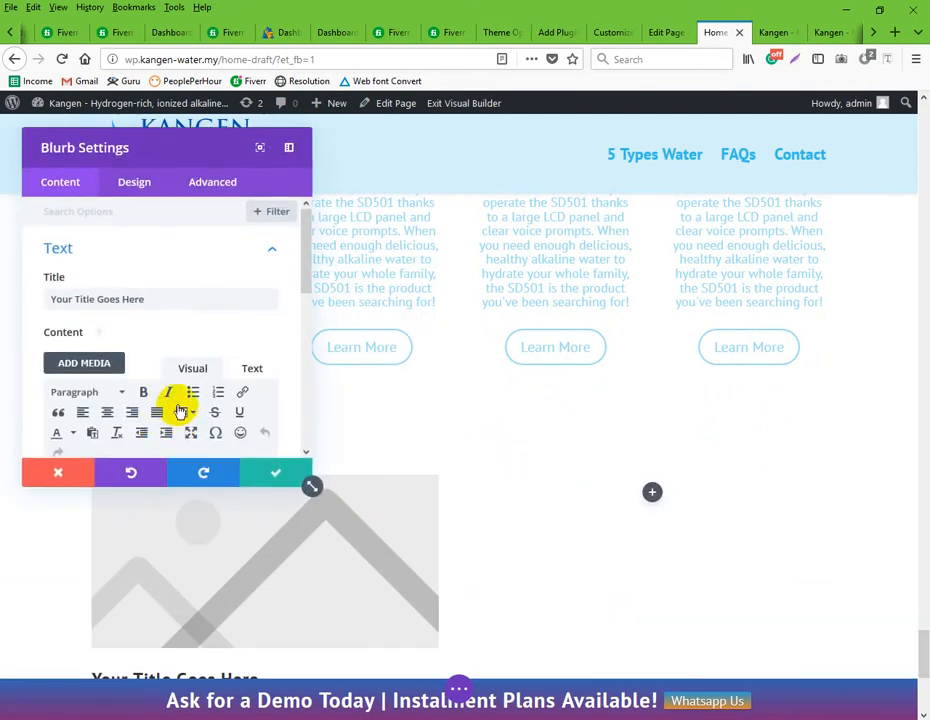
Replace the blurb's placeholder image with the white water ionizer picture with the dark display from the media library
left_click(166, 301)
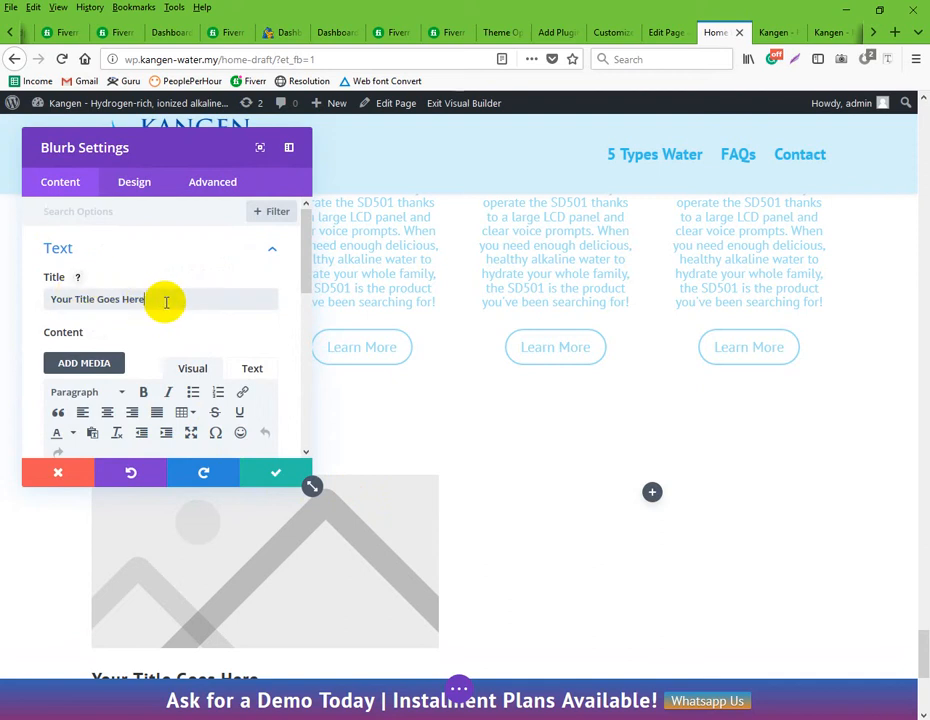
scroll(163, 318, "down", 3)
scroll(163, 320, "up", 2)
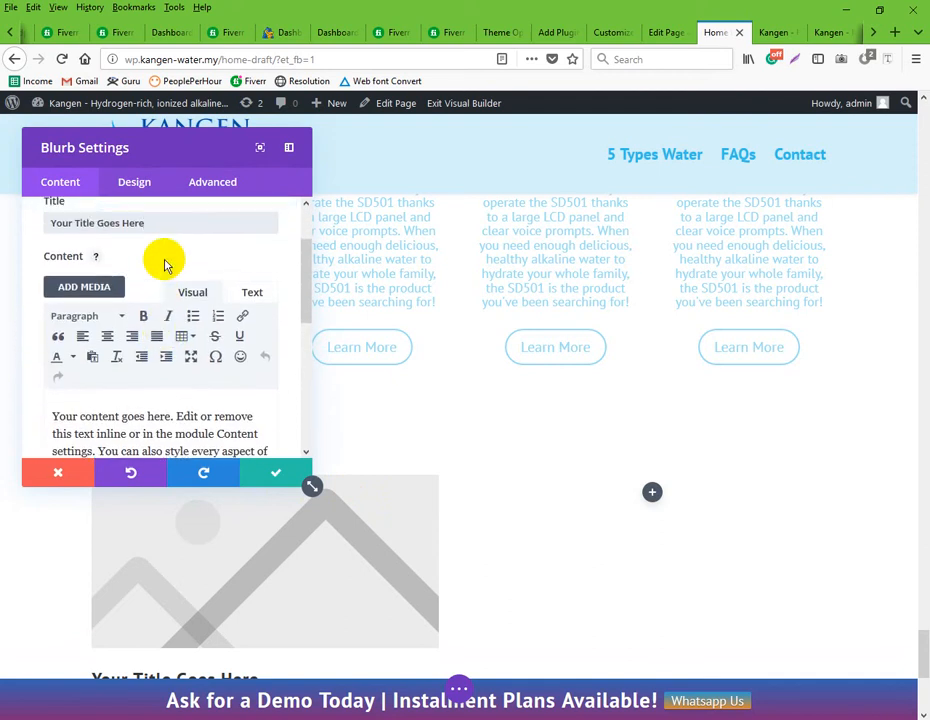
scroll(165, 265, "down", 2)
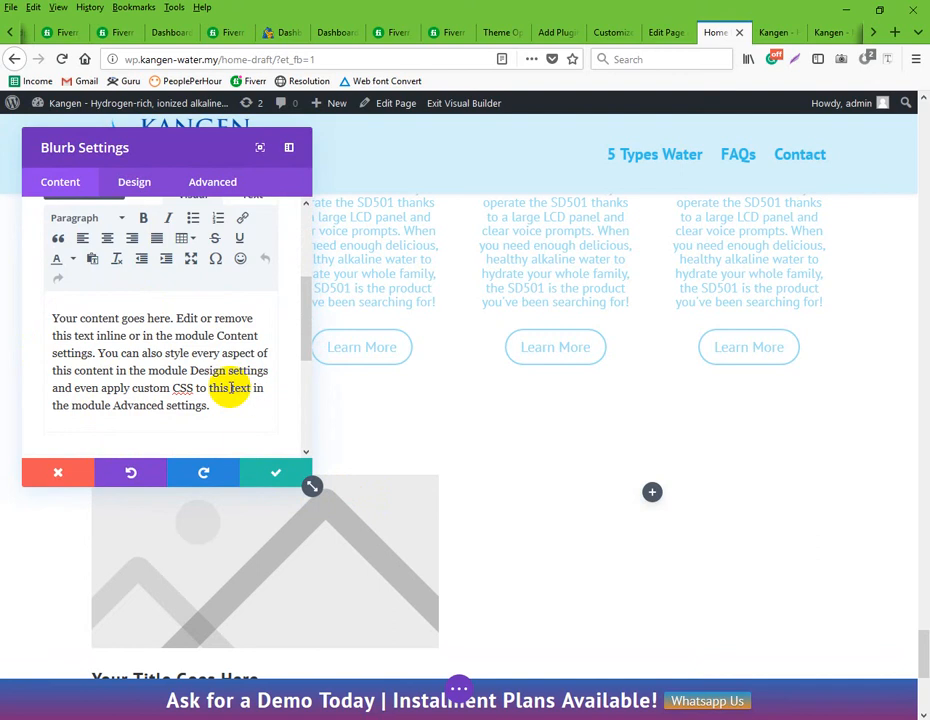
scroll(193, 363, "down", 5)
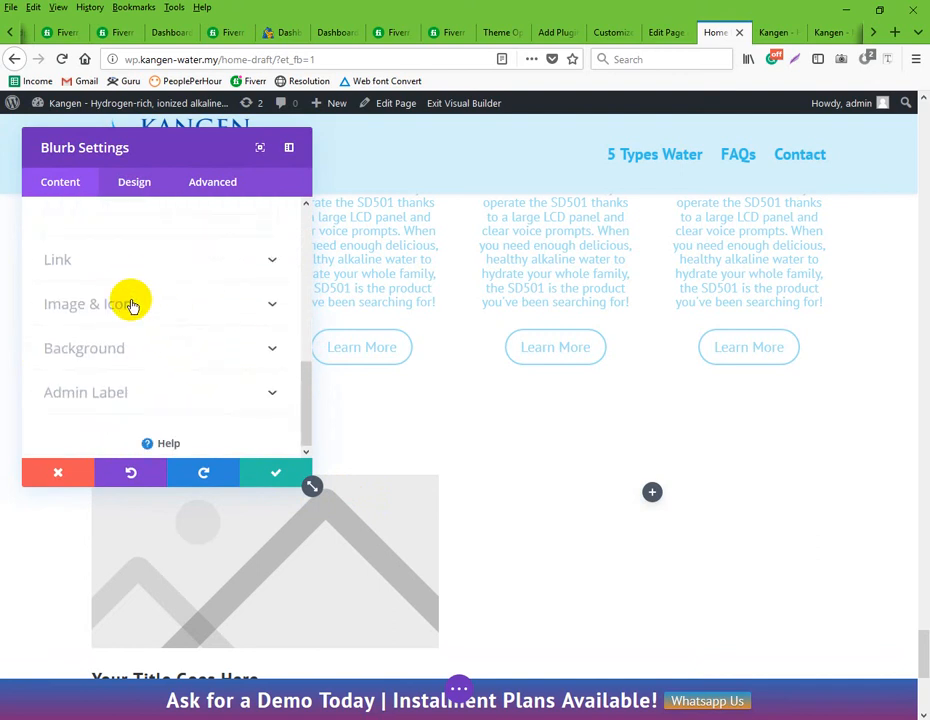
left_click(133, 305)
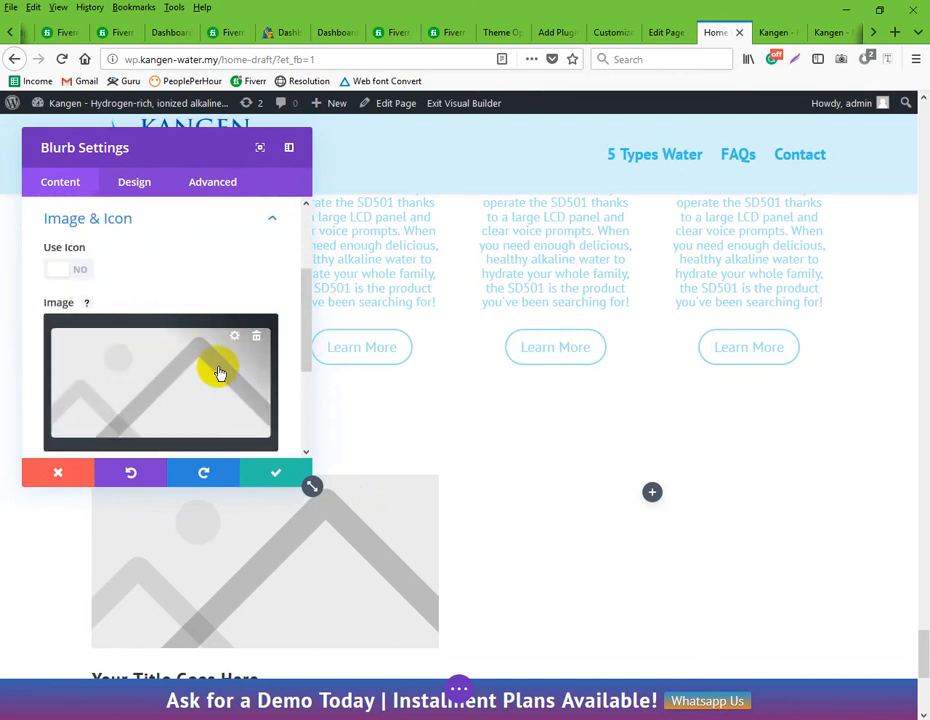
left_click(192, 381)
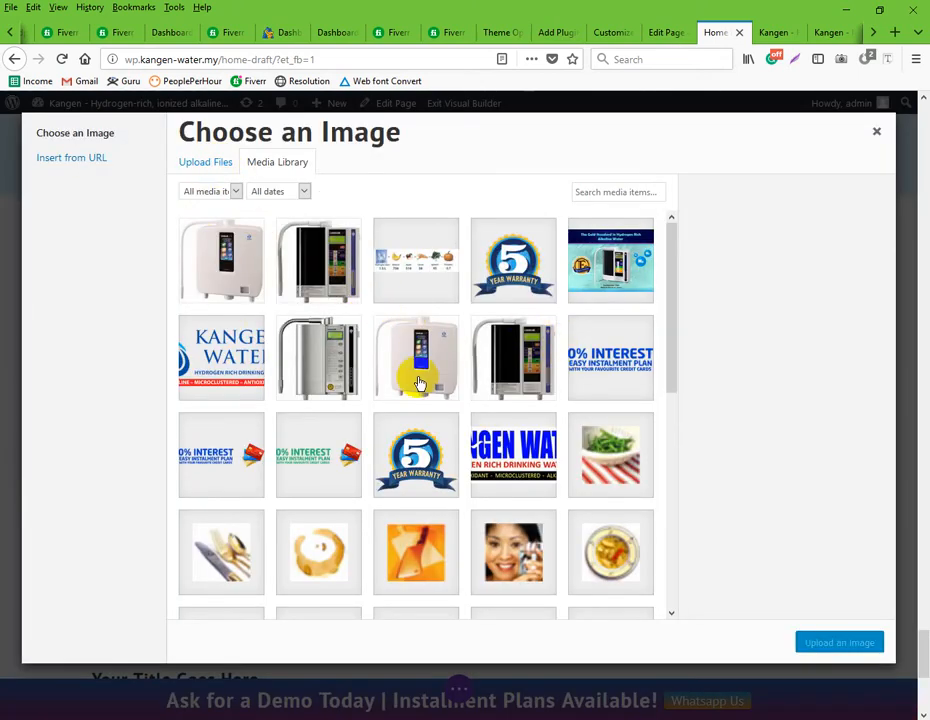
left_click(420, 384)
left_click(838, 643)
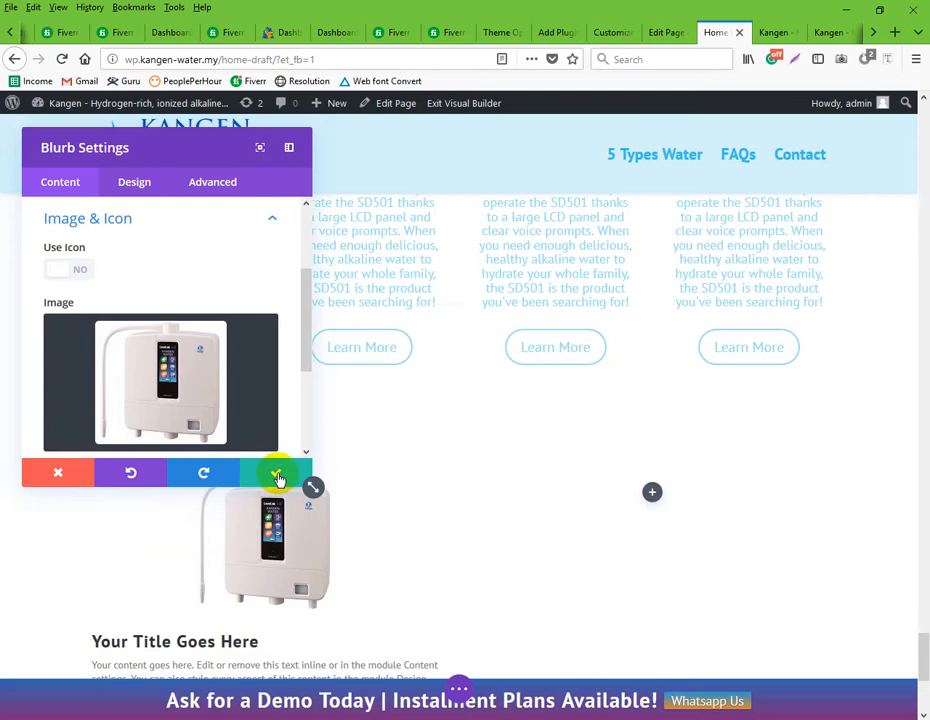
scroll(273, 580, "down", 3)
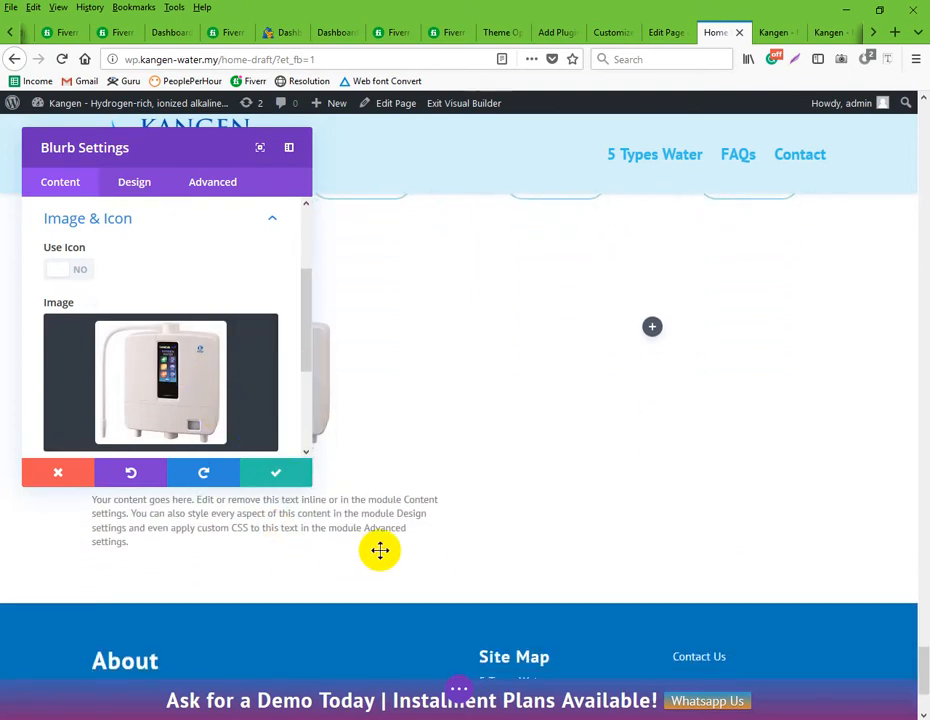
scroll(380, 550, "up", 2)
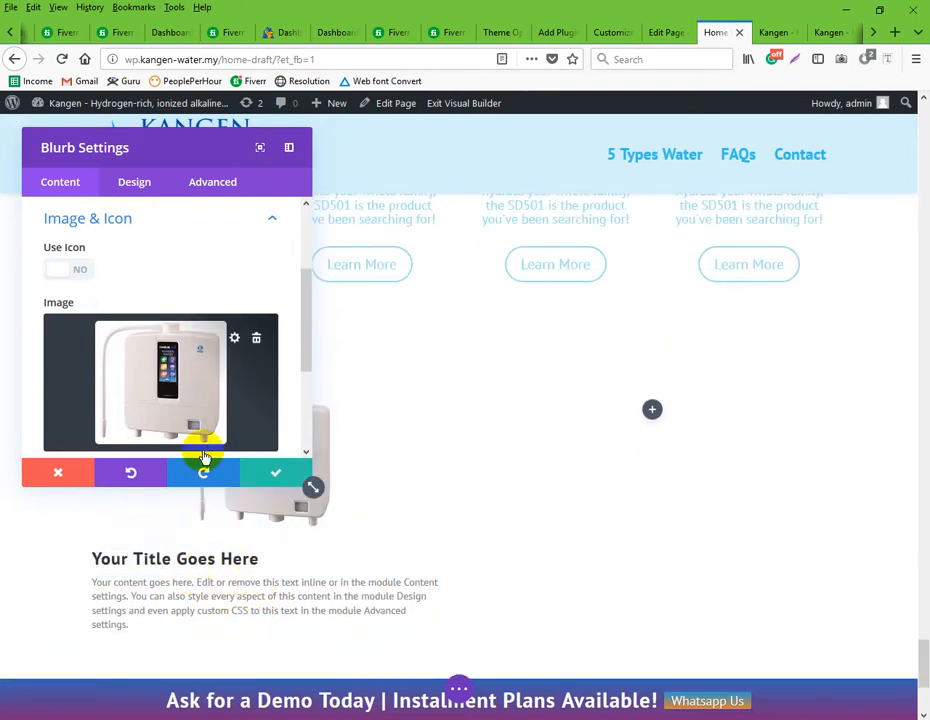
scroll(120, 336, "down", 5)
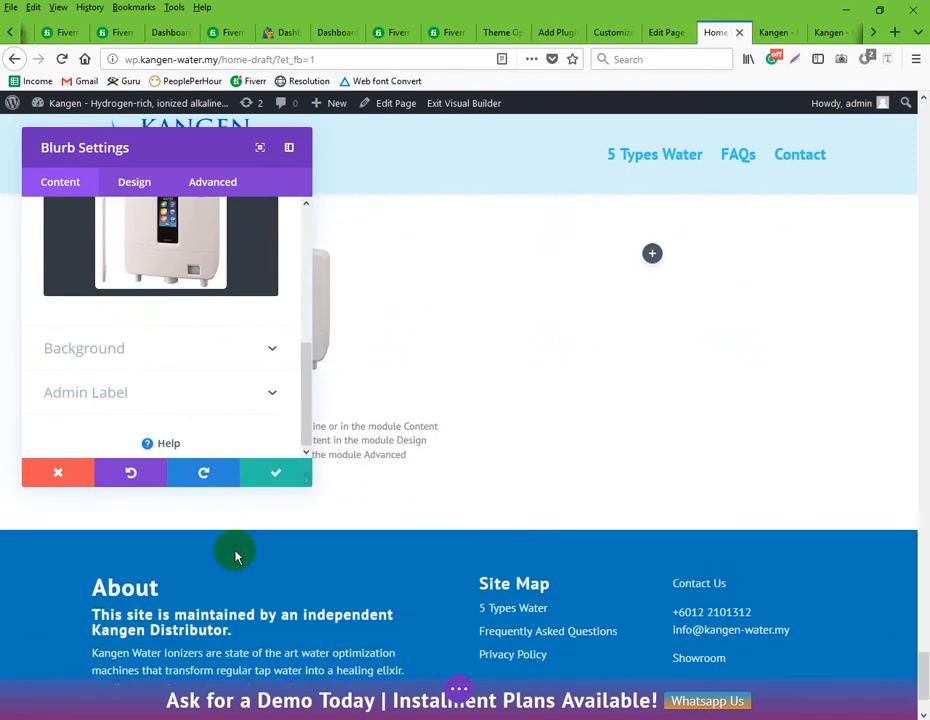
scroll(235, 551, "up", 3)
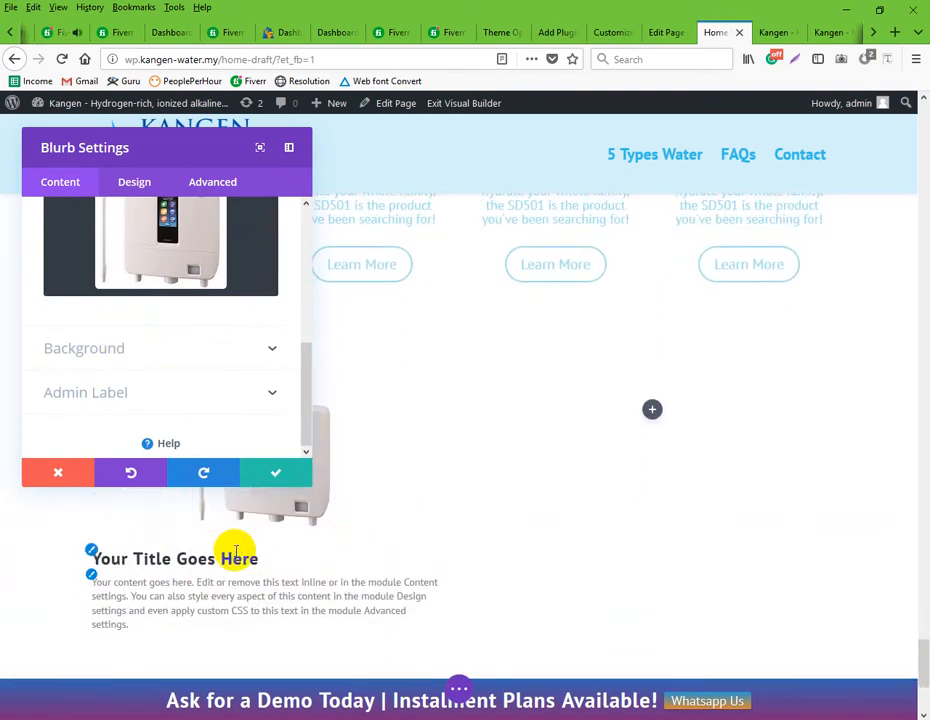
Open the blurb's design settings and check the client's messages in the Fiverr conversation before returning to the Home Draft builder
left_click(131, 183)
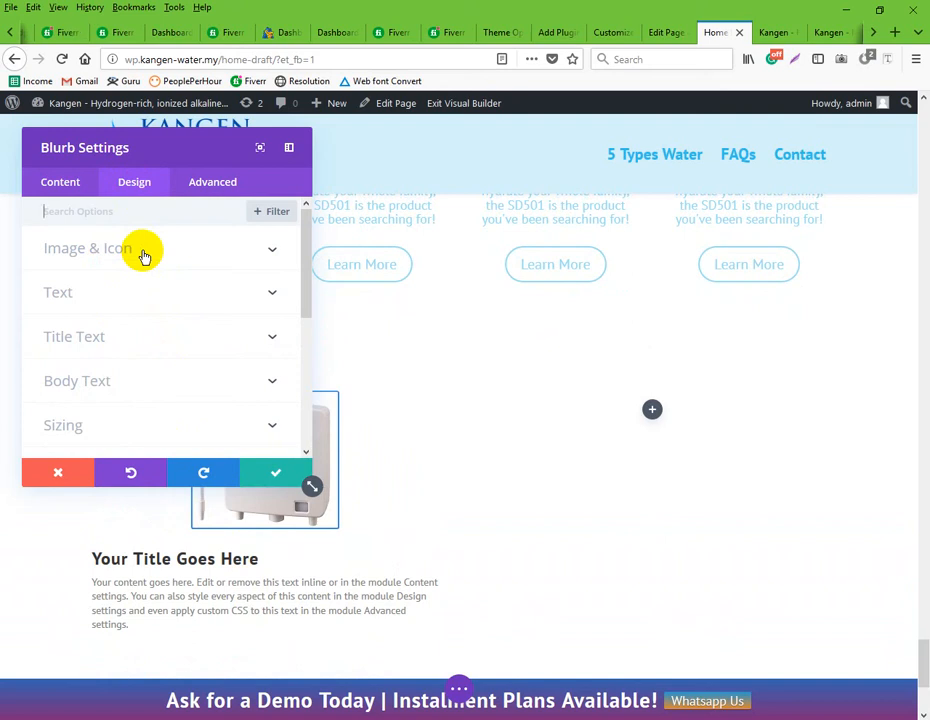
left_click(446, 33)
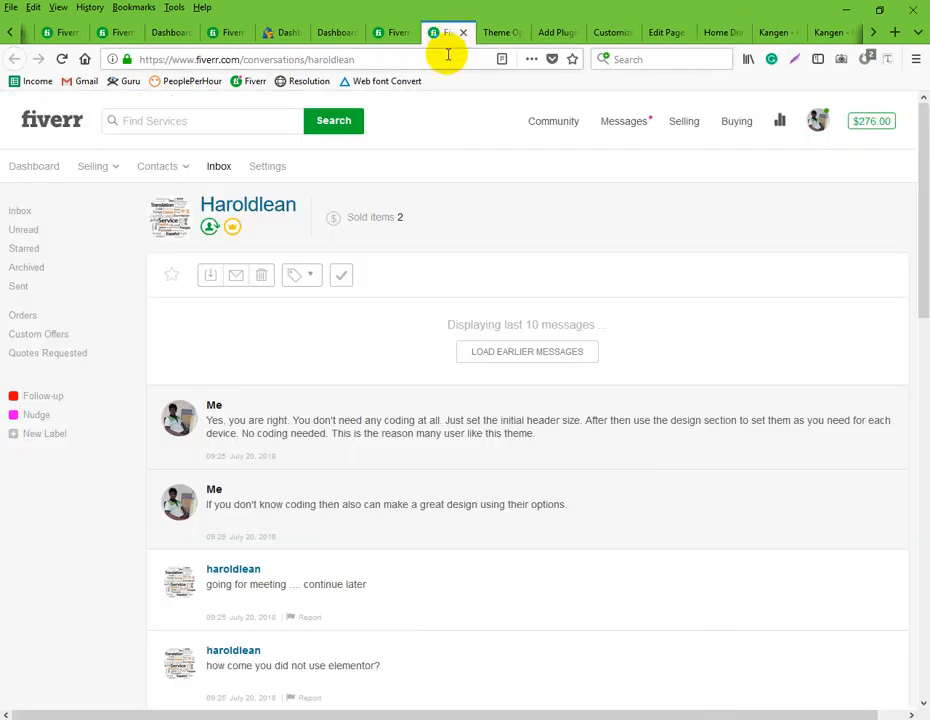
scroll(426, 240, "down", 5)
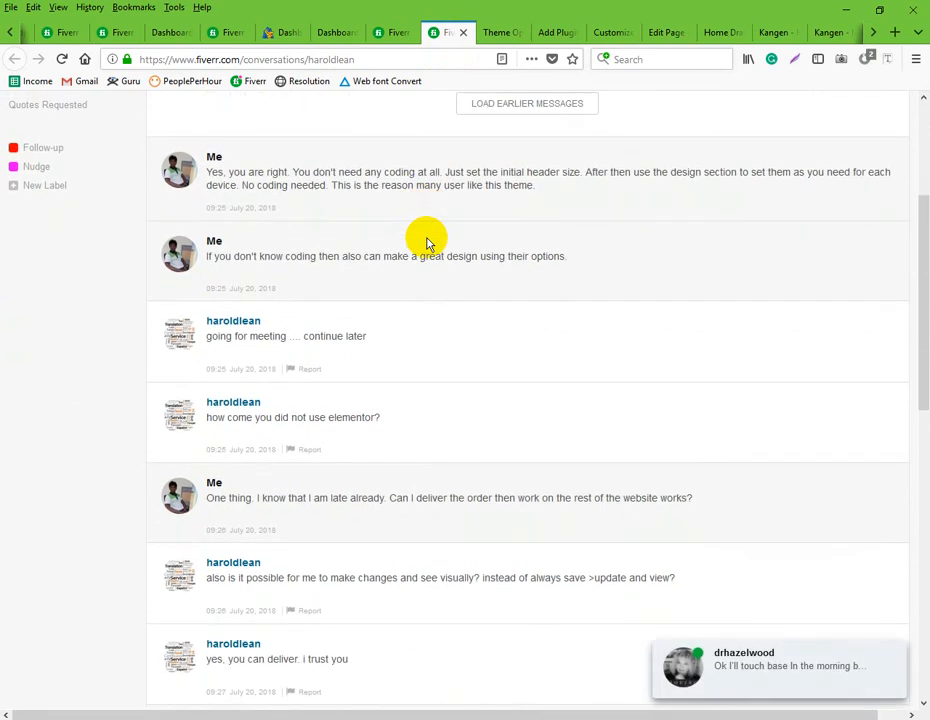
left_click(672, 40)
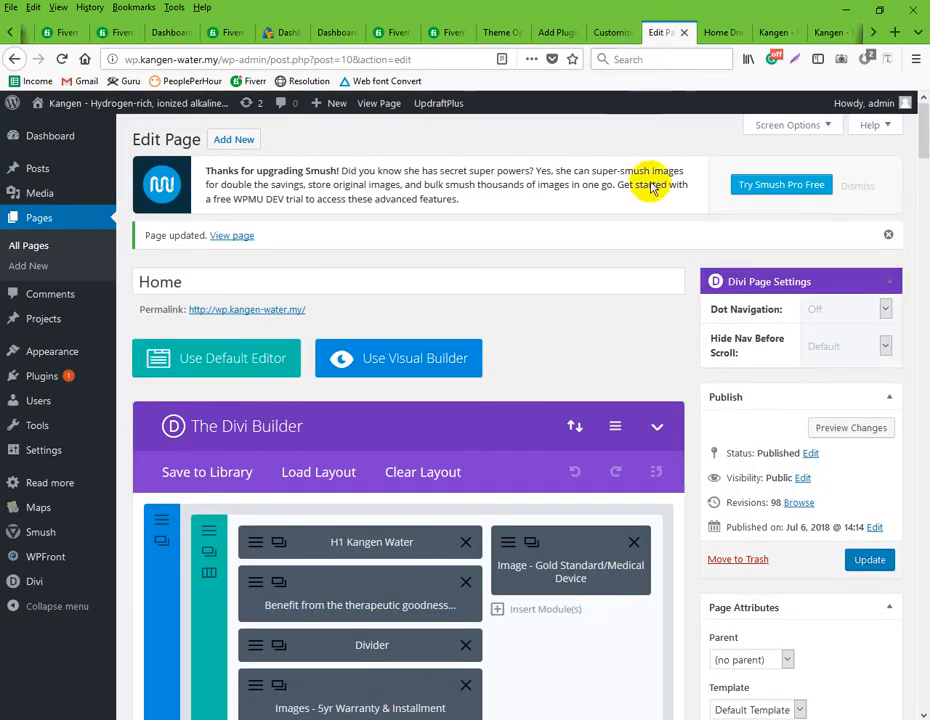
left_click(715, 40)
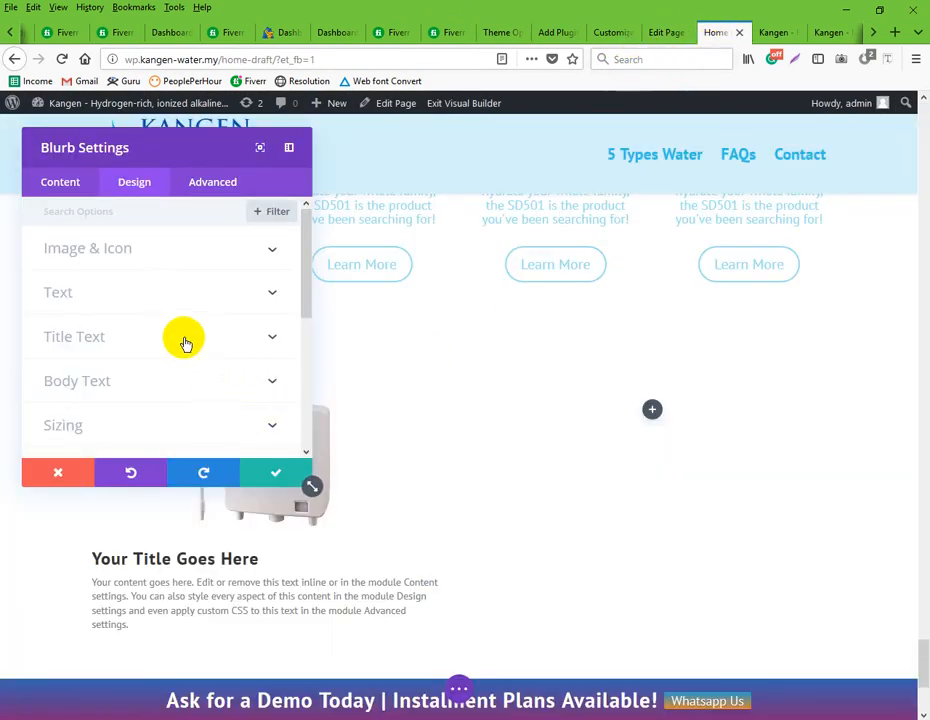
Look through the blurb's Image & Icon design options, including placement, rounded corners, border, box shadow and color filters
left_click(100, 250)
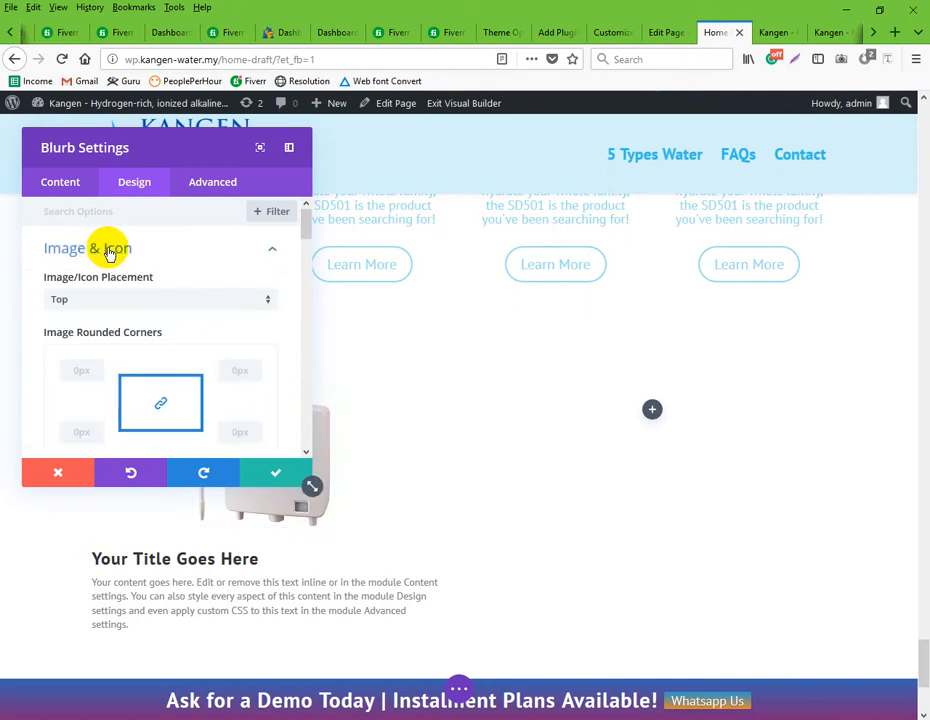
scroll(188, 330, "down", 3)
scroll(190, 342, "up", 3)
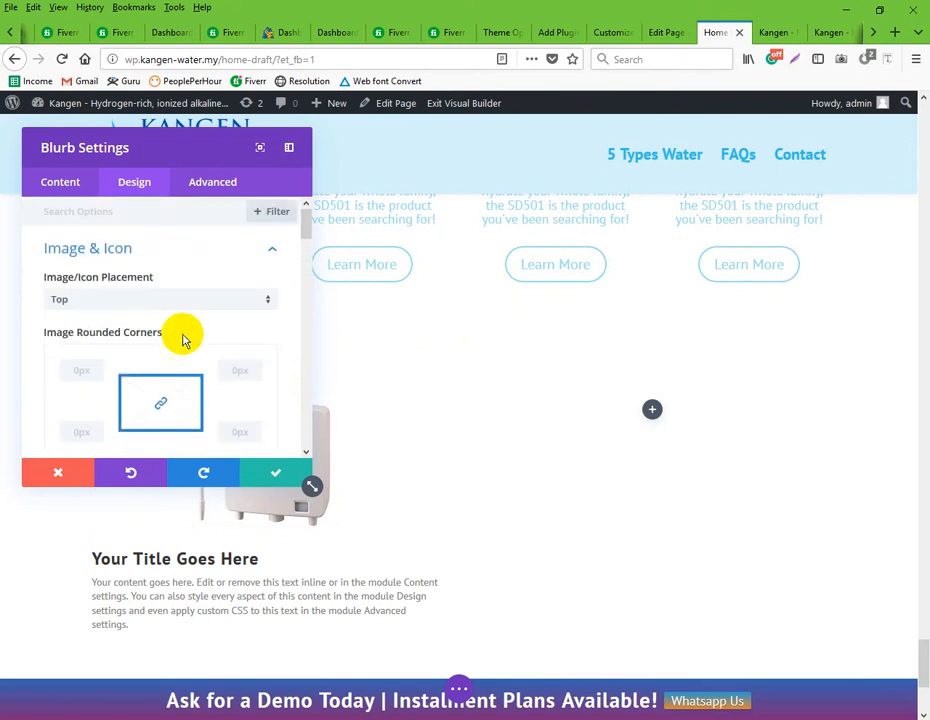
scroll(162, 353, "down", 5)
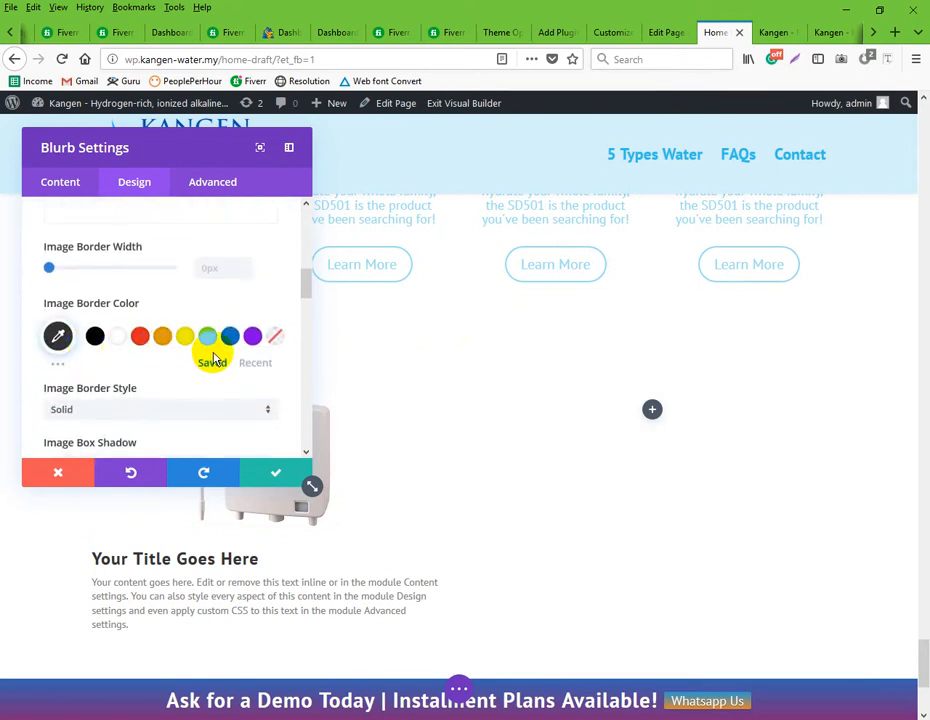
scroll(141, 370, "down", 6)
scroll(140, 372, "up", 2)
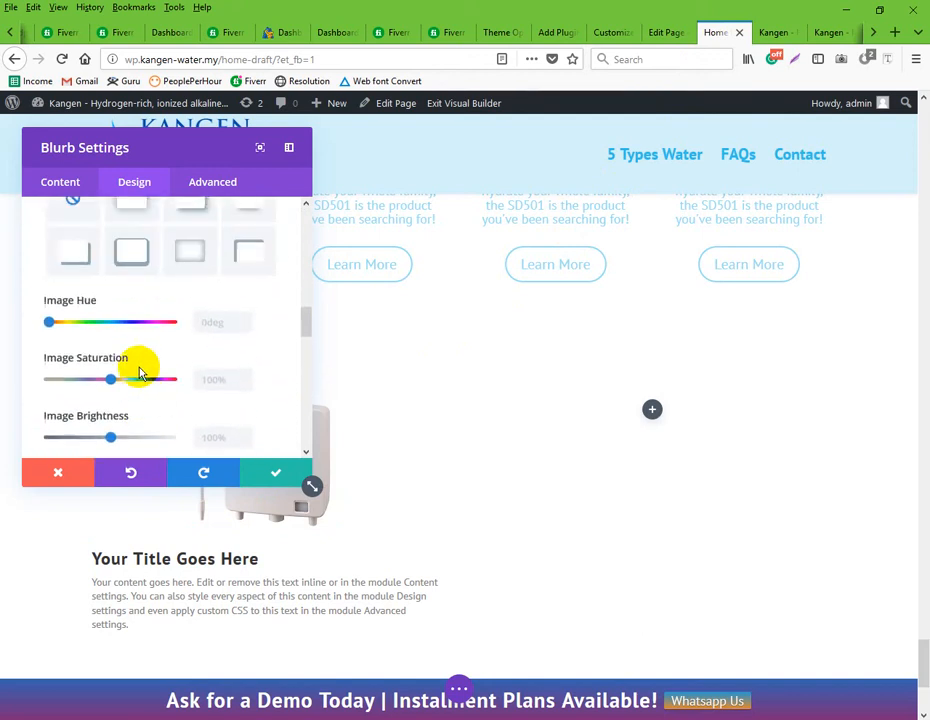
scroll(98, 300, "up", 10)
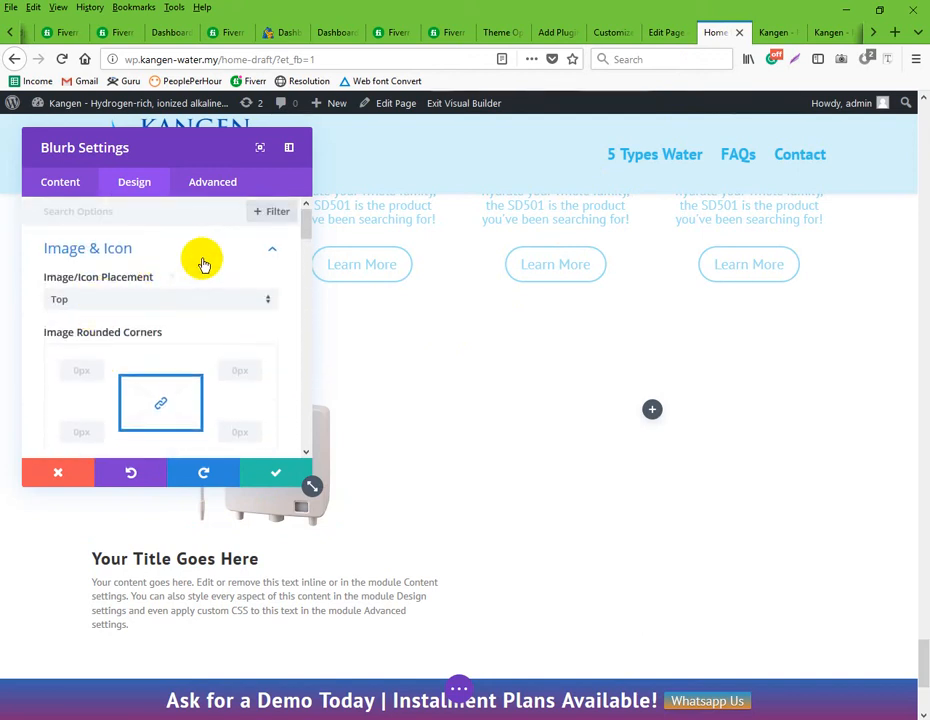
left_click(203, 258)
Examine the blurb's text orientation, color and shadow options and the remaining groups of design settings
left_click(98, 293)
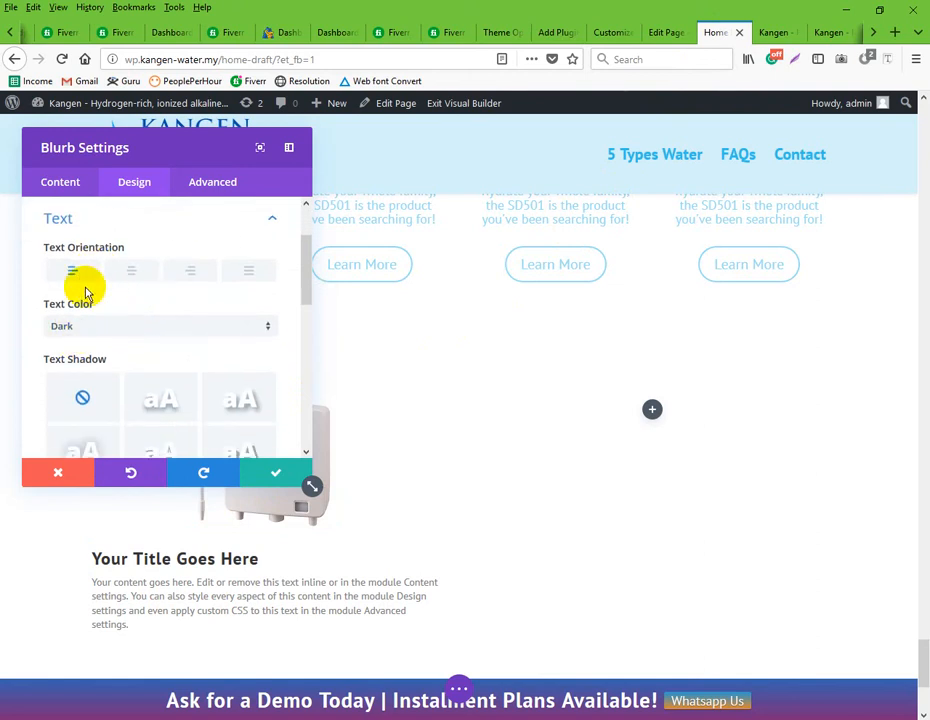
scroll(69, 316, "down", 3)
scroll(73, 322, "up", 3)
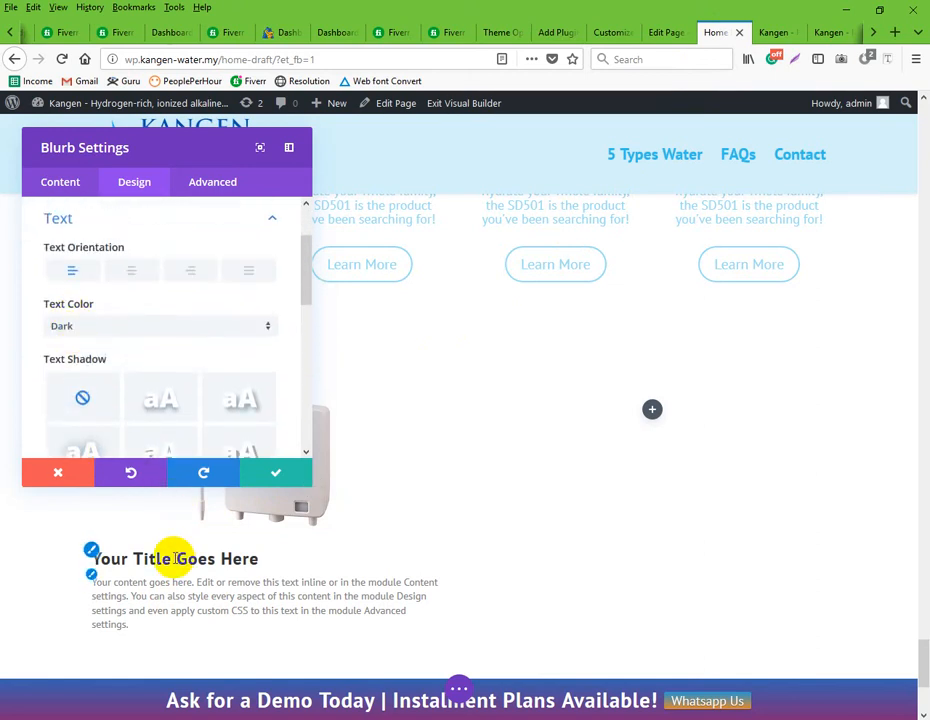
scroll(145, 326, "down", 4)
scroll(152, 335, "down", 1)
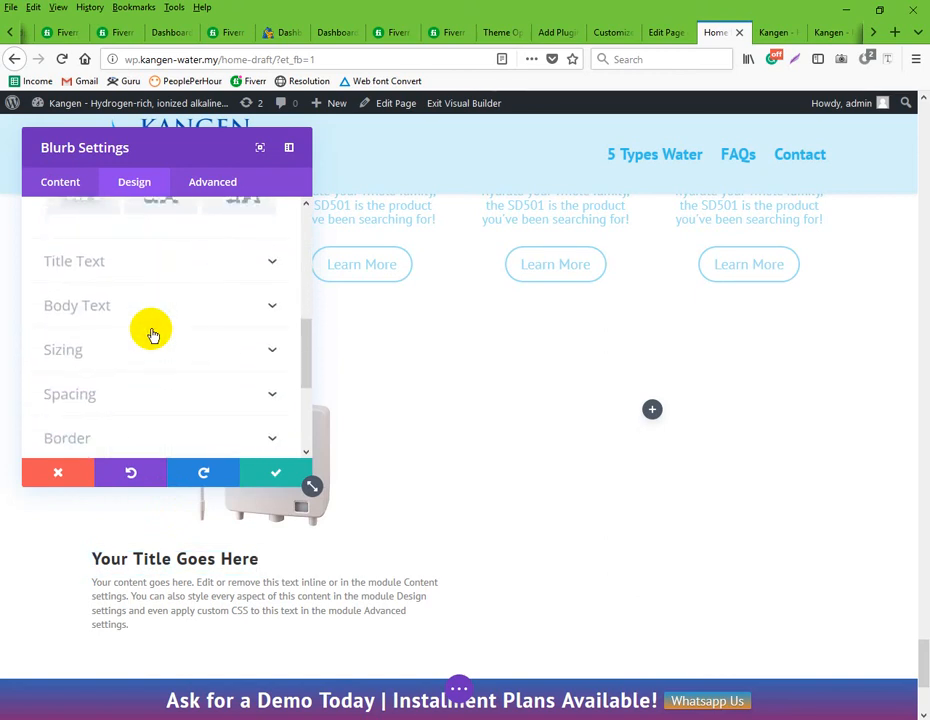
scroll(147, 353, "down", 2)
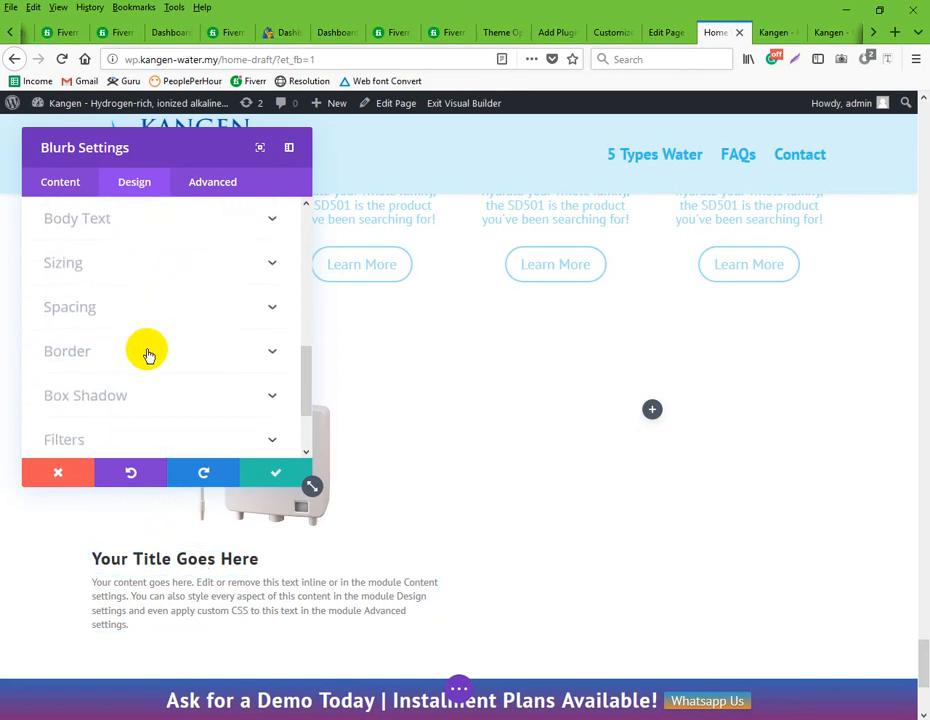
scroll(139, 316, "up", 5)
scroll(140, 340, "up", 1)
scroll(170, 320, "down", 2)
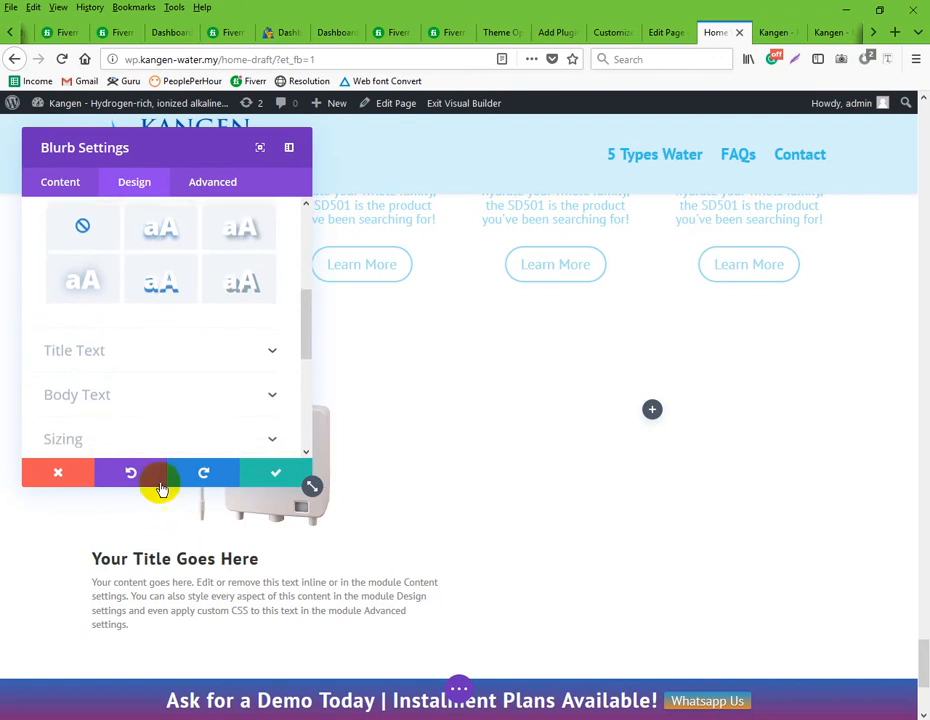
Try H5 as the heading level of the blurb's title and set it back to H4
left_click(190, 352)
scroll(202, 350, "up", 3)
scroll(240, 338, "down", 2)
scroll(240, 340, "up", 1)
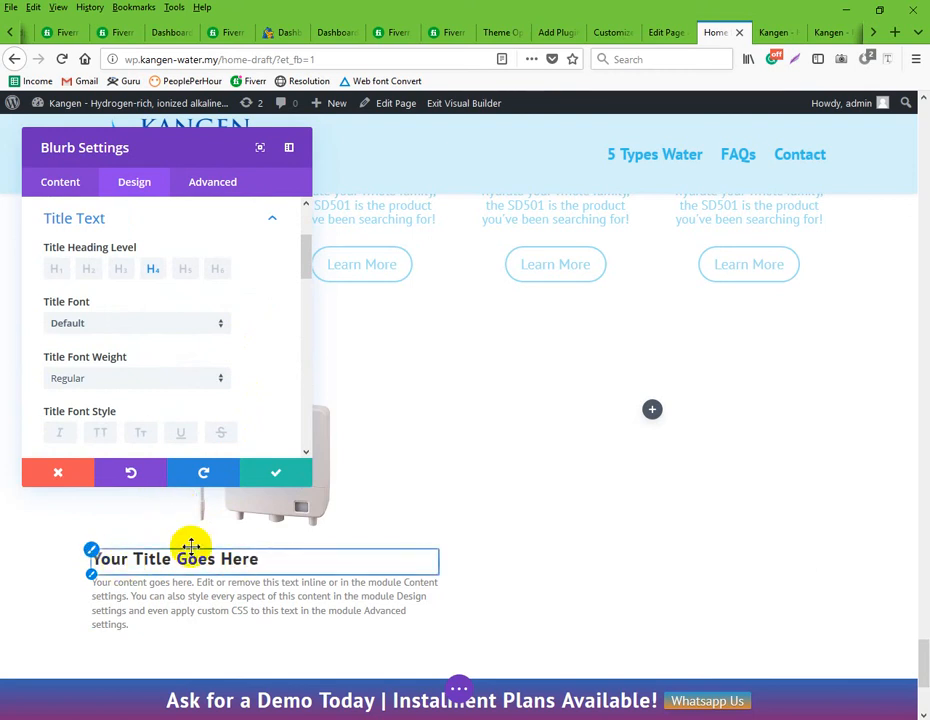
left_click(185, 270)
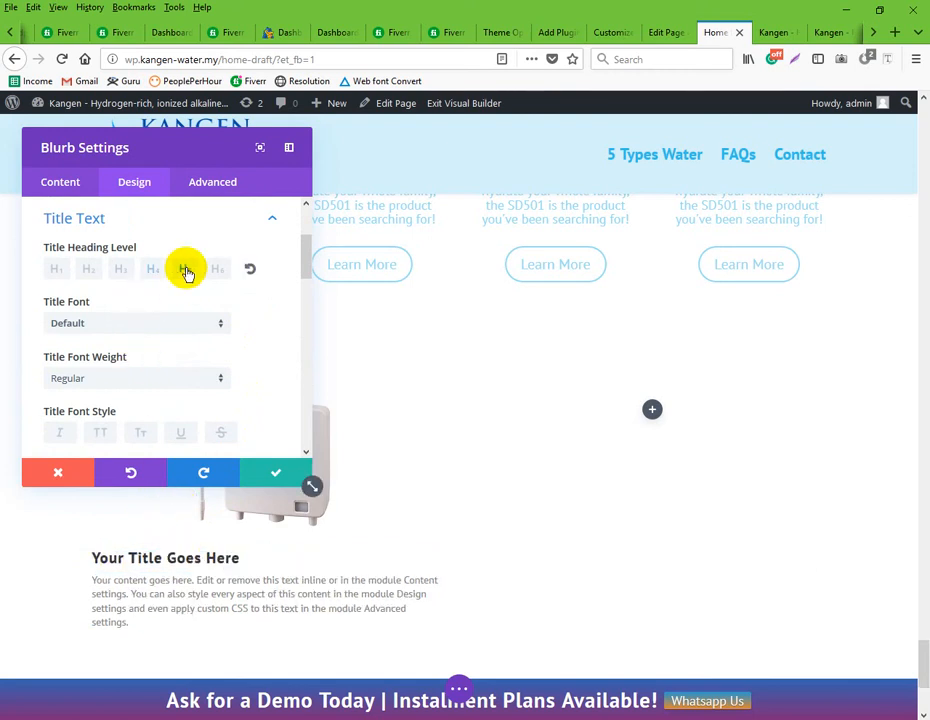
left_click(89, 272)
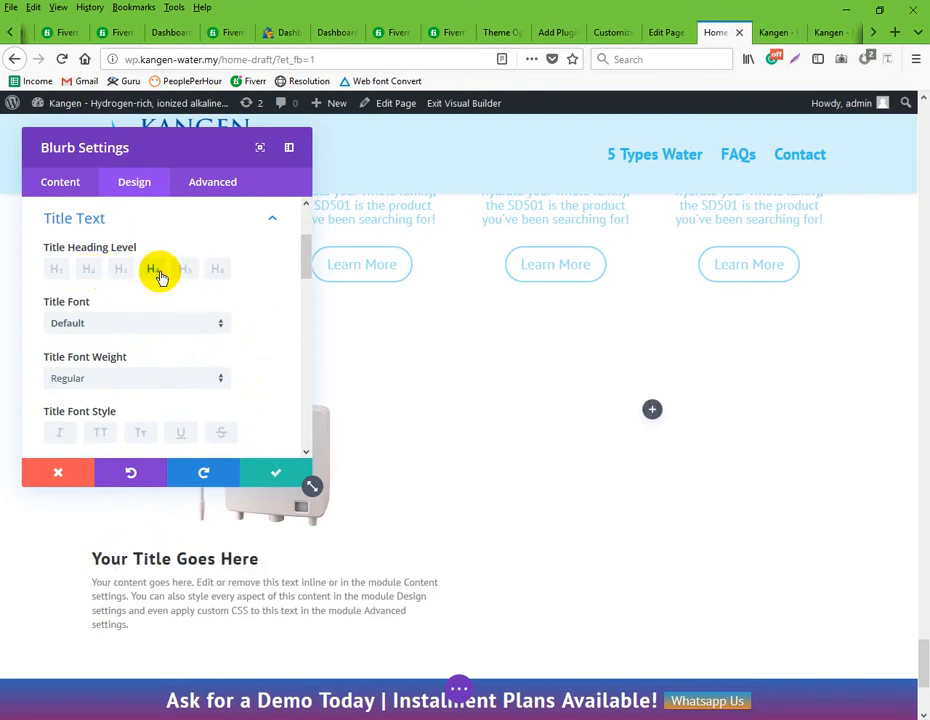
left_click(155, 270)
Set the title text color of the blurb to the saved orange swatch
scroll(210, 357, "down", 3)
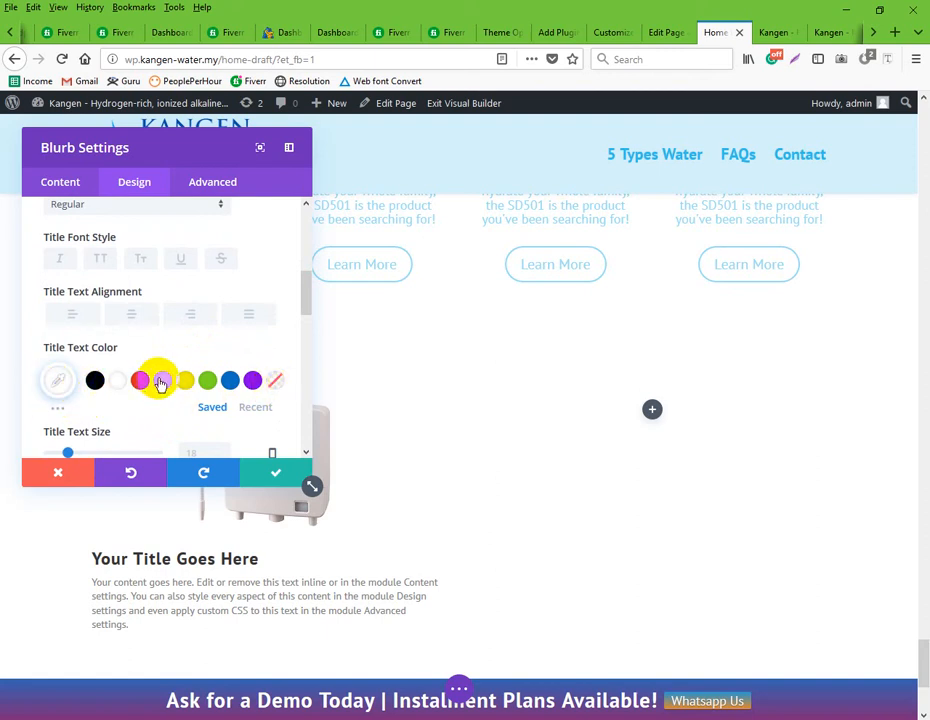
scroll(203, 378, "down", 3)
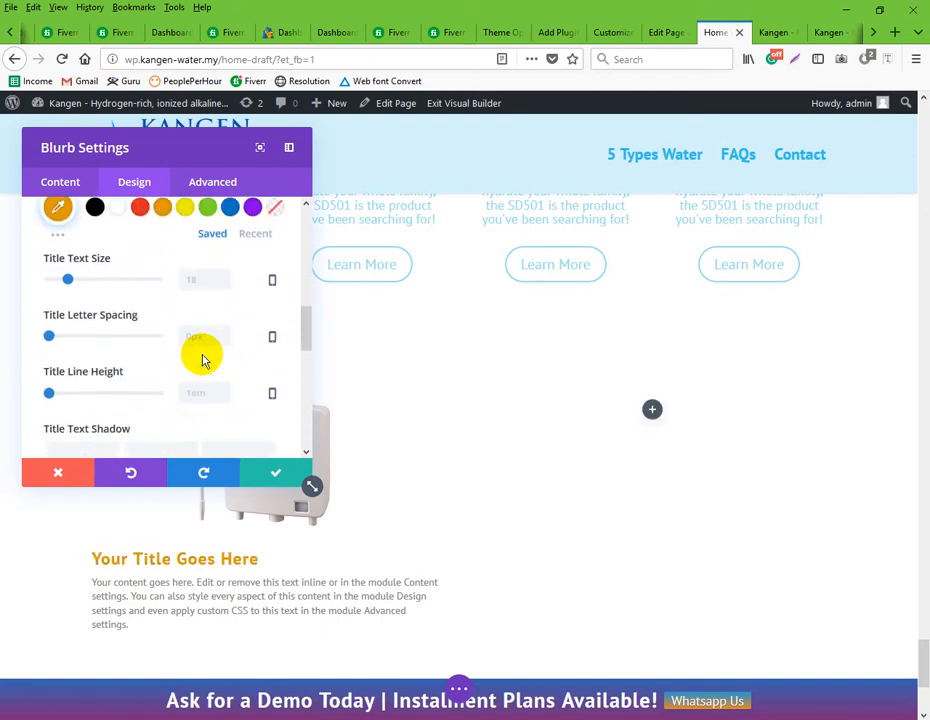
scroll(102, 342, "up", 2)
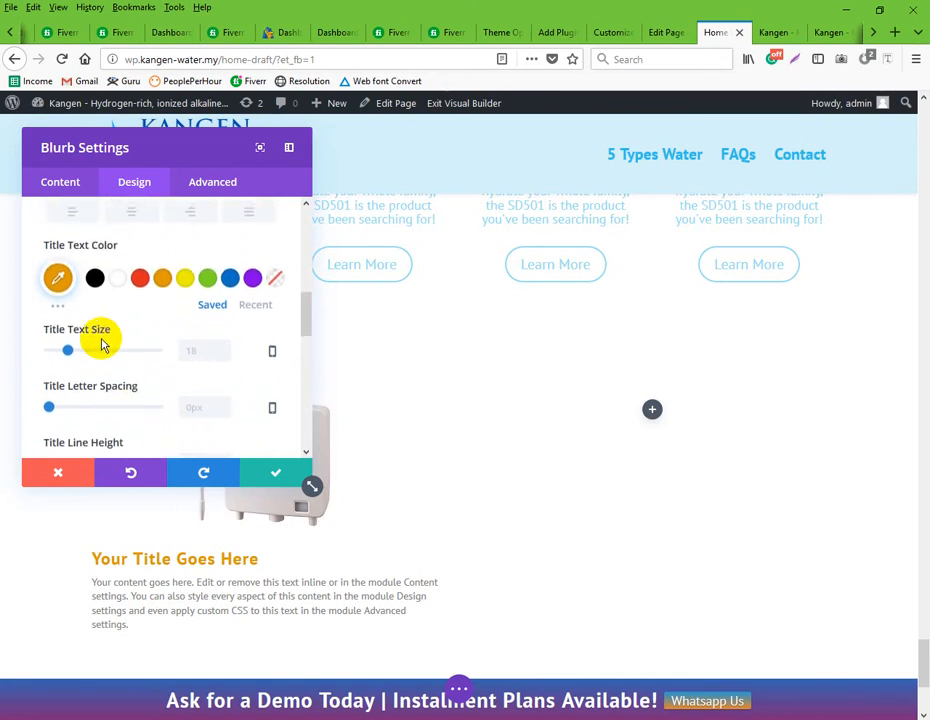
Enable per-device sizes for the blurb's title text and set the desktop size to 29px
left_click(272, 366)
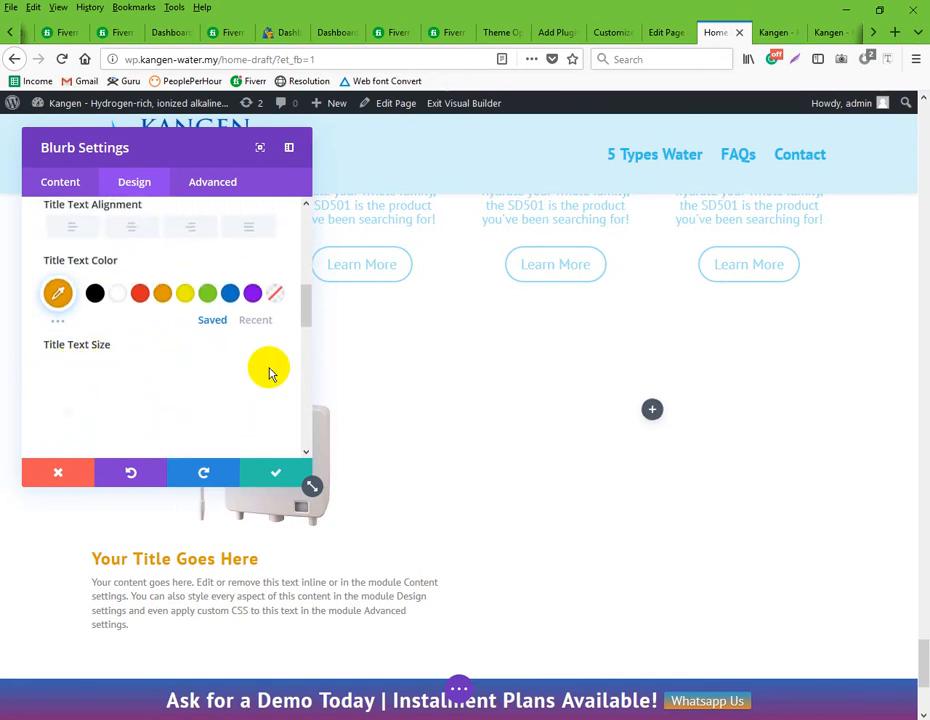
scroll(270, 373, "down", 1)
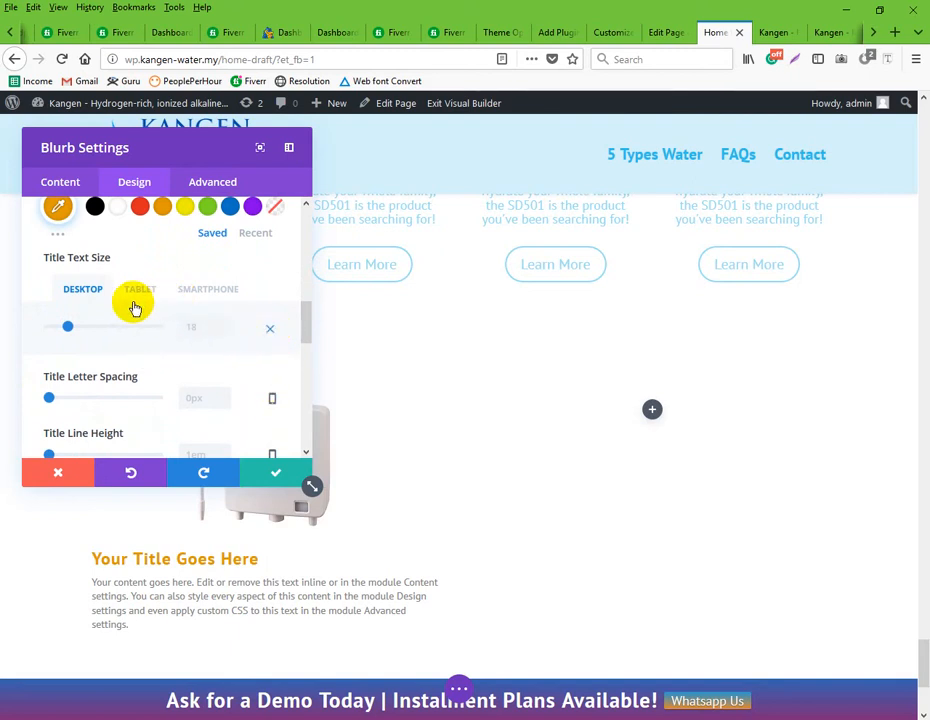
left_click_drag(67, 332, 81, 332)
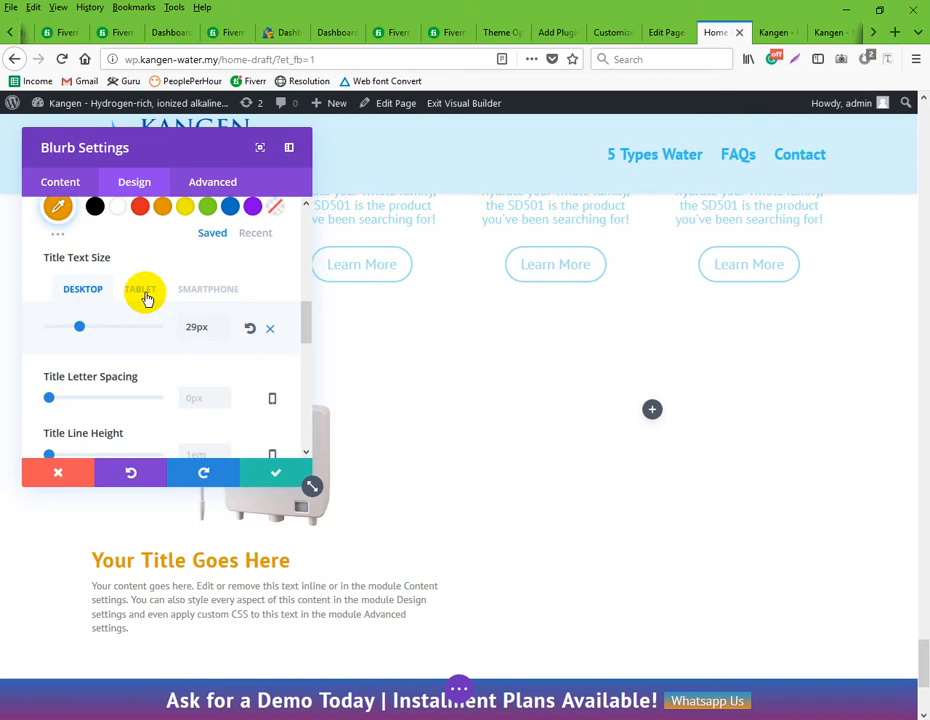
Set the tablet size of the blurb's title text to 22px
left_click(146, 299)
scroll(550, 400, "down", 5)
scroll(591, 397, "down", 5)
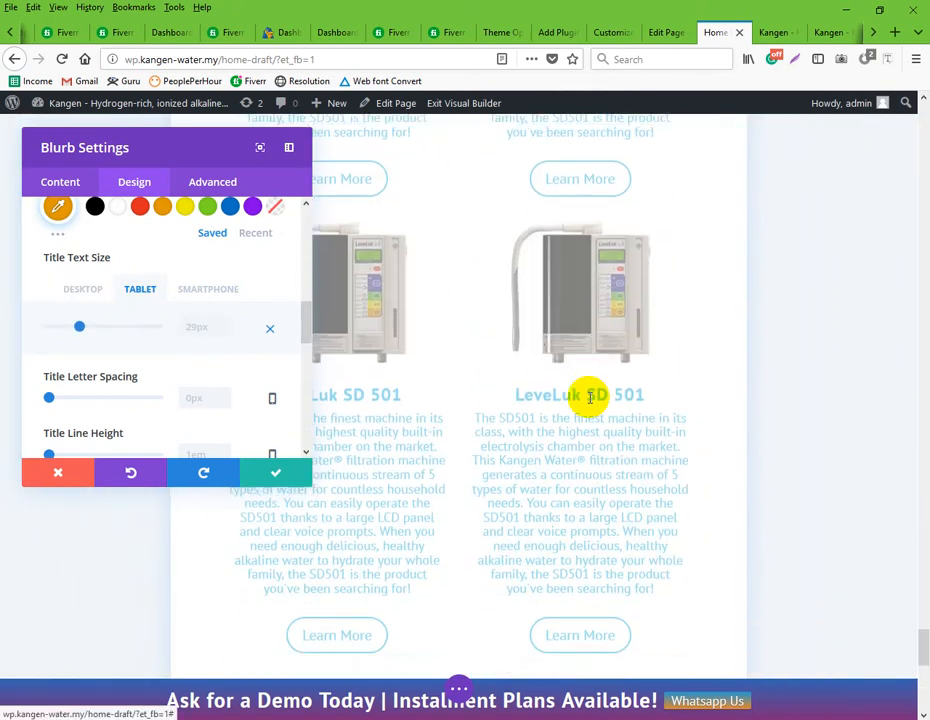
scroll(590, 397, "down", 5)
scroll(590, 397, "up", 3)
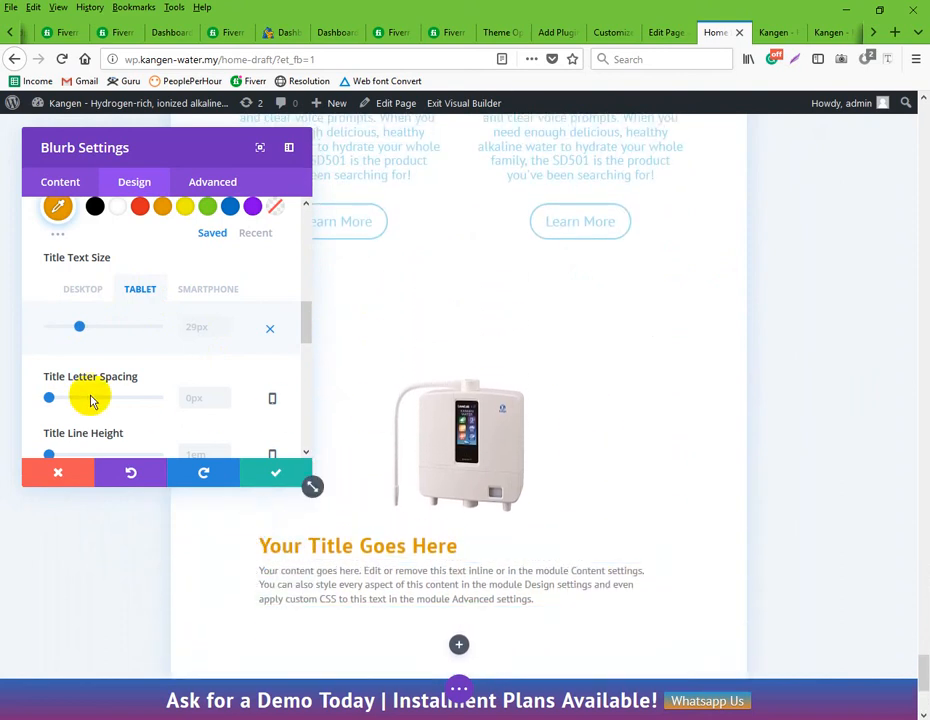
left_click_drag(79, 331, 73, 333)
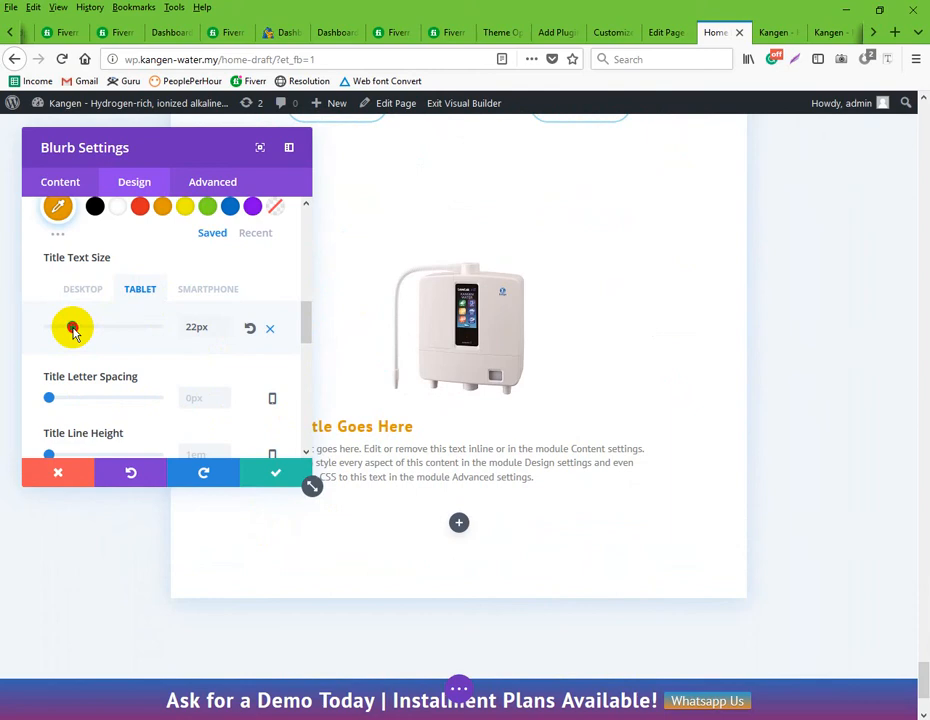
Set the smartphone size of the blurb's title text to 20px
left_click(198, 292)
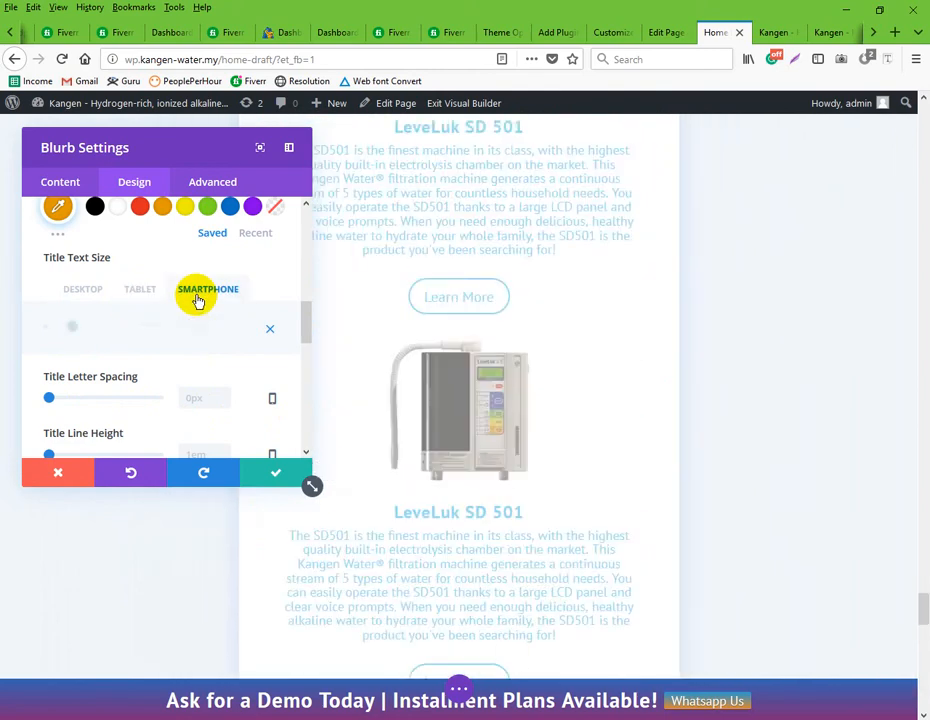
scroll(529, 422, "down", 5)
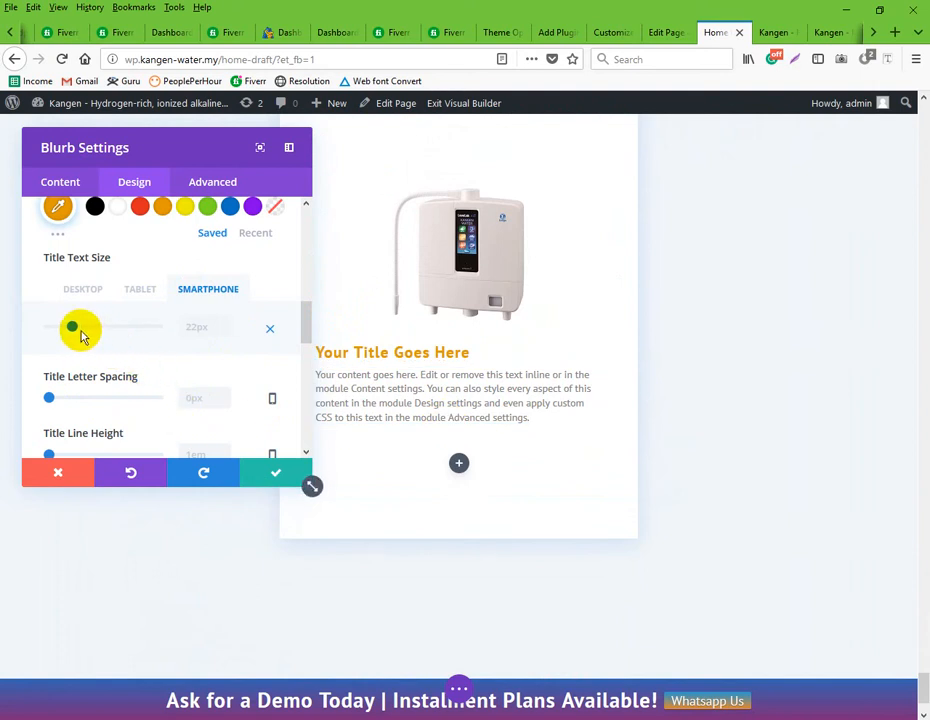
left_click_drag(72, 330, 68, 331)
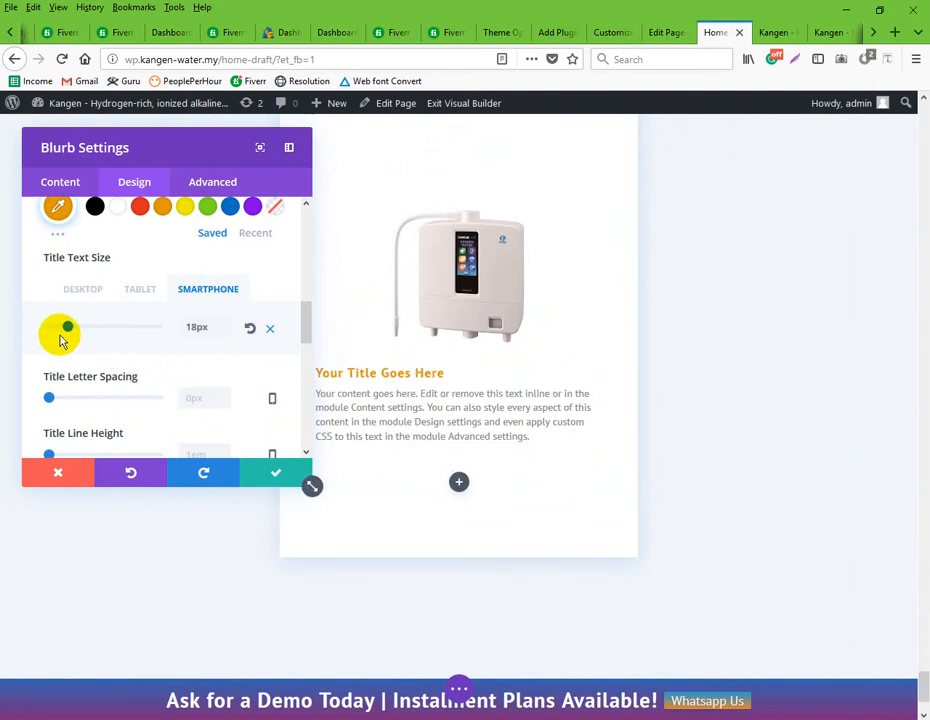
left_click_drag(68, 331, 72, 332)
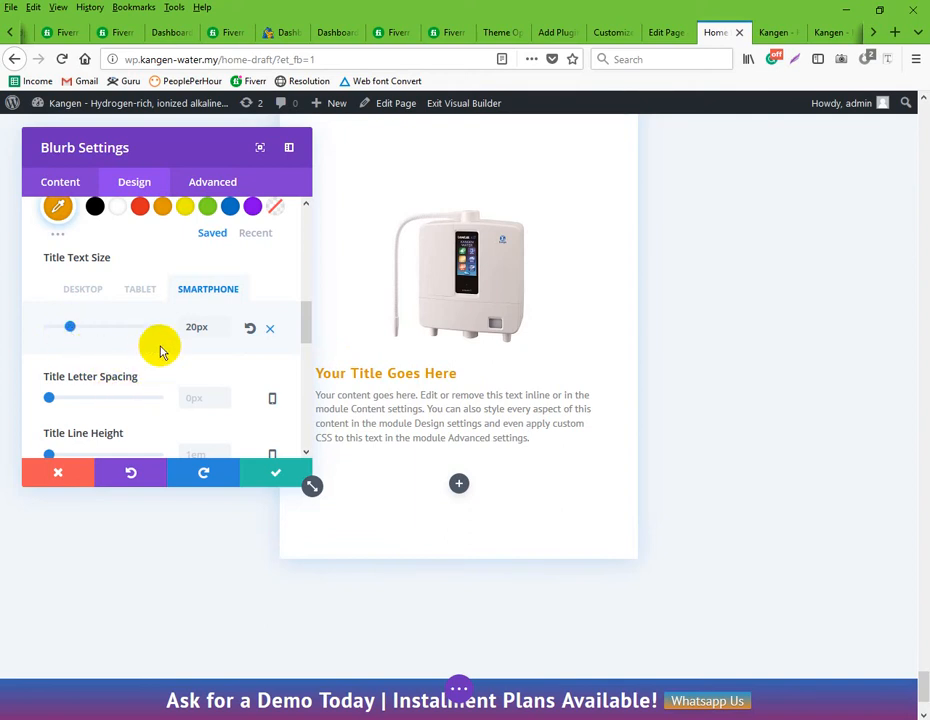
Examine the blurb's remaining title text options and its body text font, alignment, color and size settings
scroll(163, 350, "down", 1)
scroll(163, 350, "up", 6)
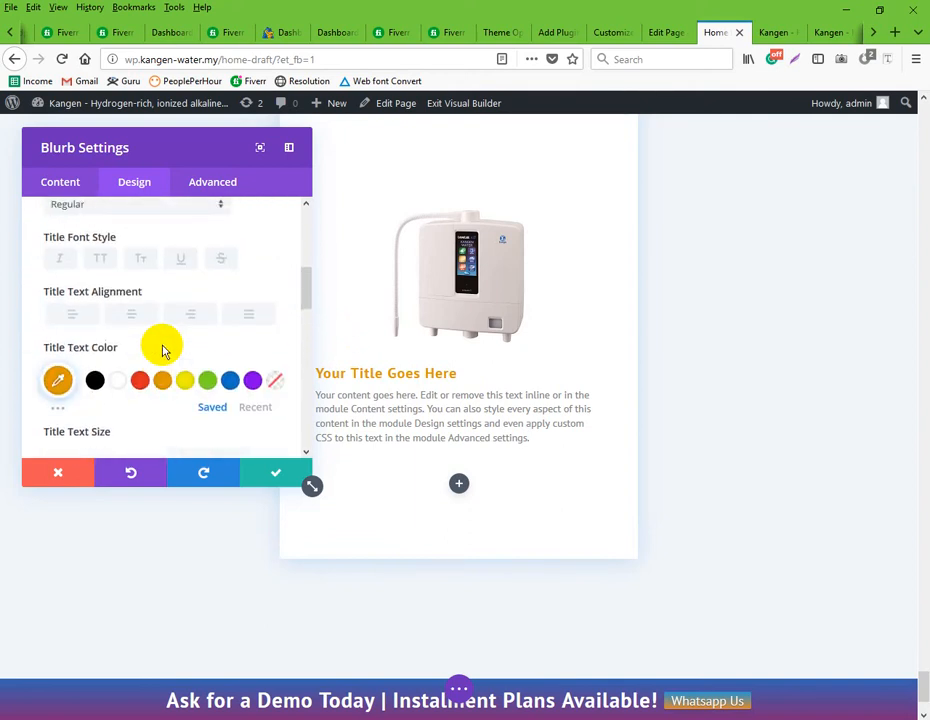
scroll(163, 352, "up", 2)
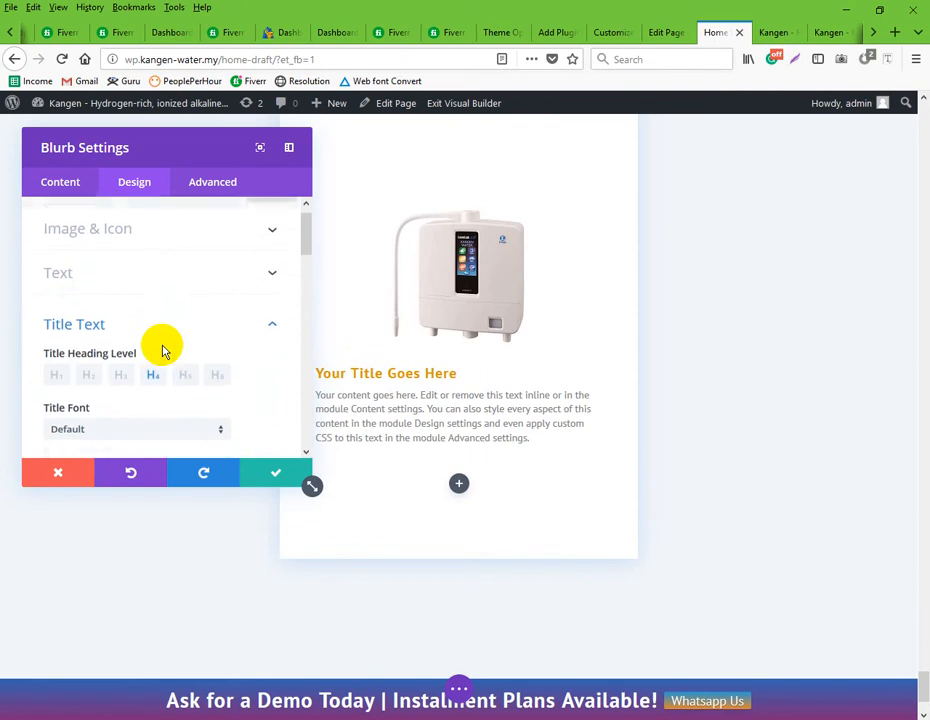
scroll(178, 357, "down", 7)
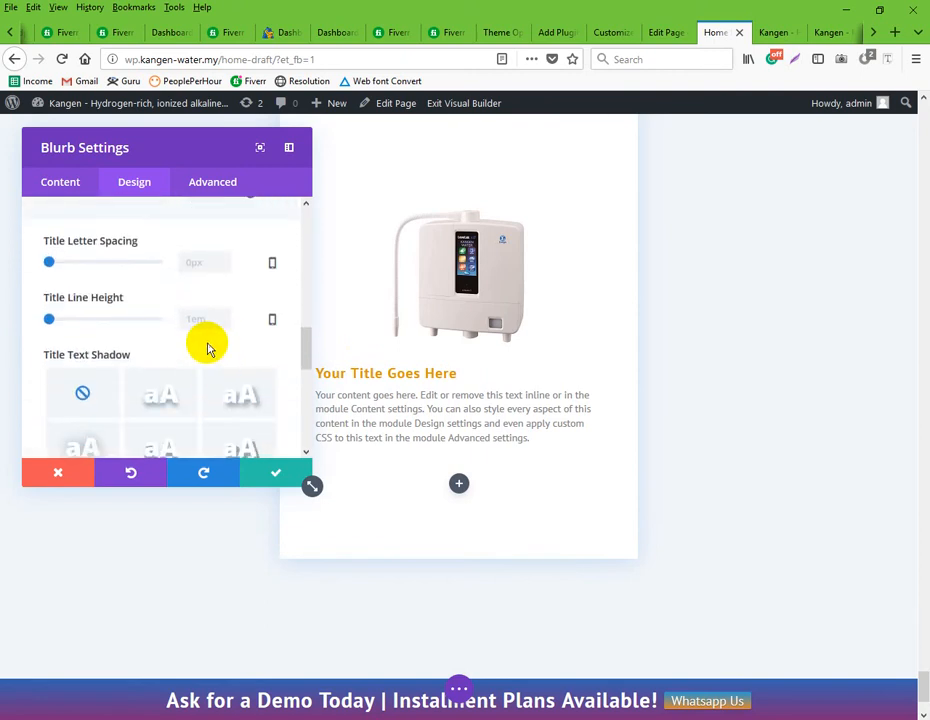
scroll(205, 345, "down", 5)
left_click(166, 255)
scroll(180, 338, "up", 2)
scroll(196, 349, "down", 1)
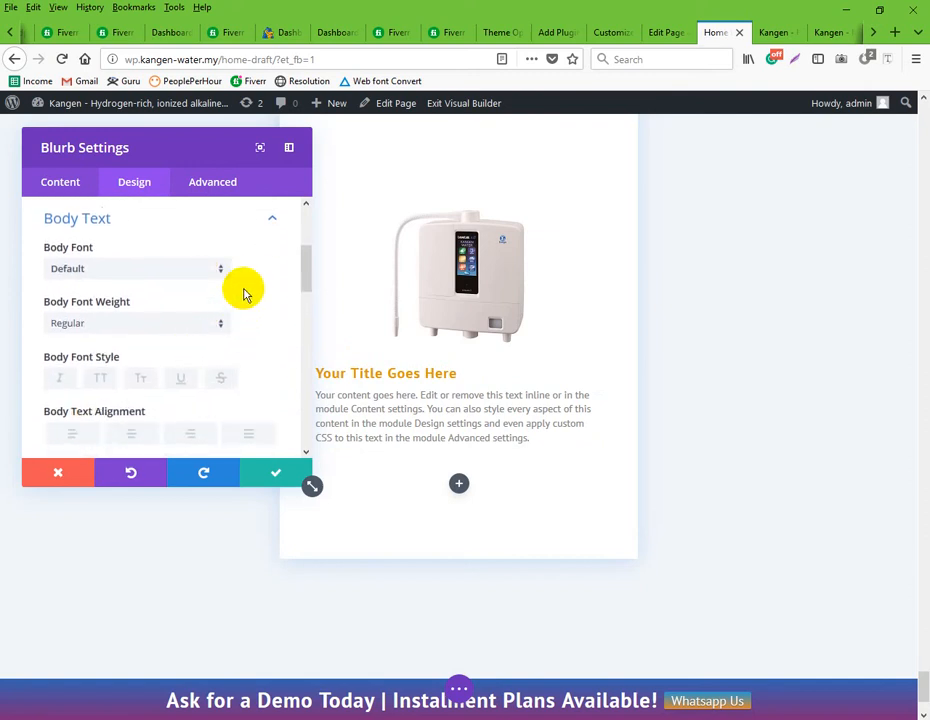
scroll(243, 293, "down", 2)
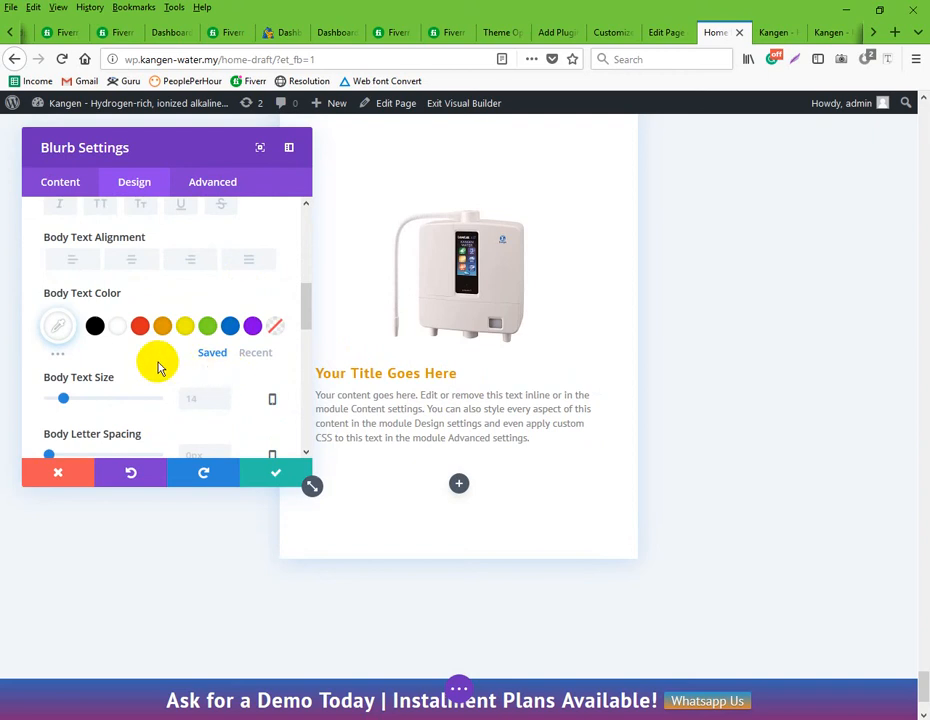
scroll(157, 368, "down", 2)
scroll(158, 367, "up", 1)
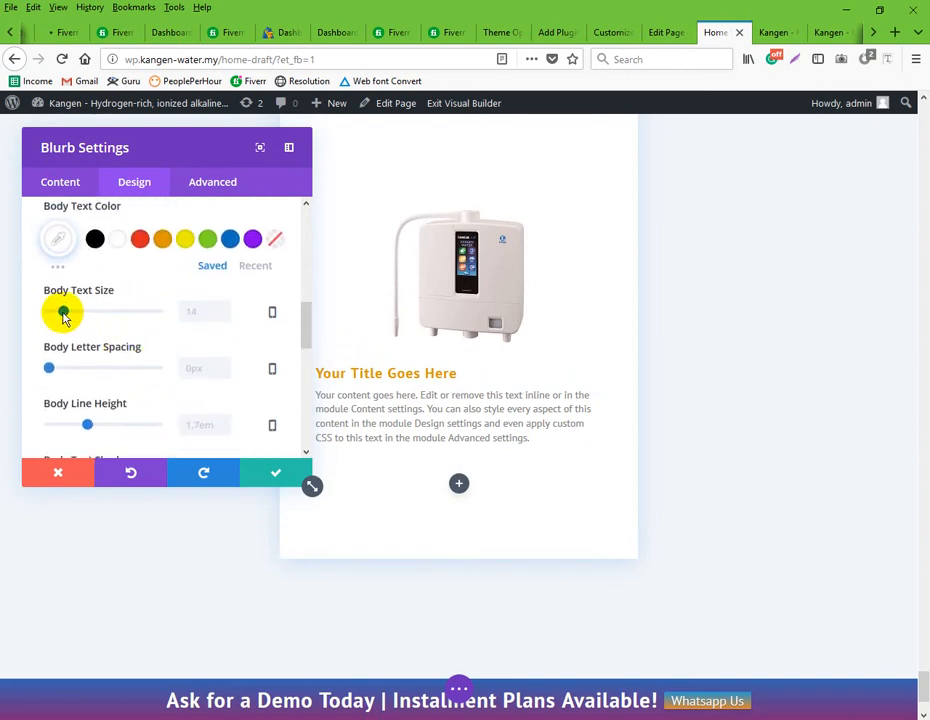
Try 16 as the general body text size of the blurb and reset it to the default
mouse_move(65, 316)
left_mouse_down()
mouse_move(73, 317)
mouse_move(64, 314)
left_mouse_up()
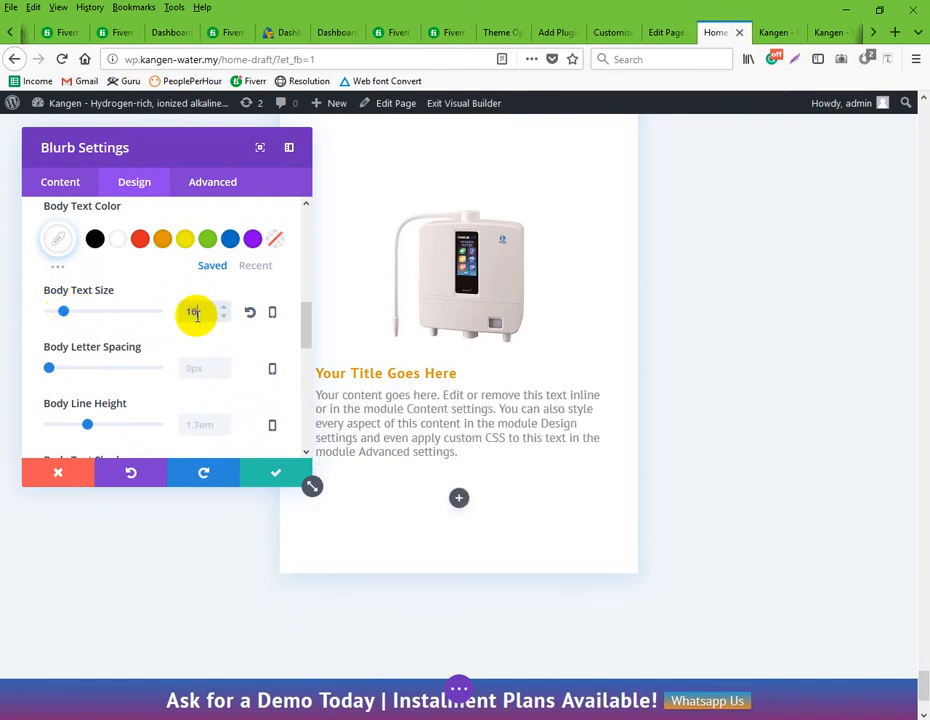
key("BackSpace")
key("BackSpace")
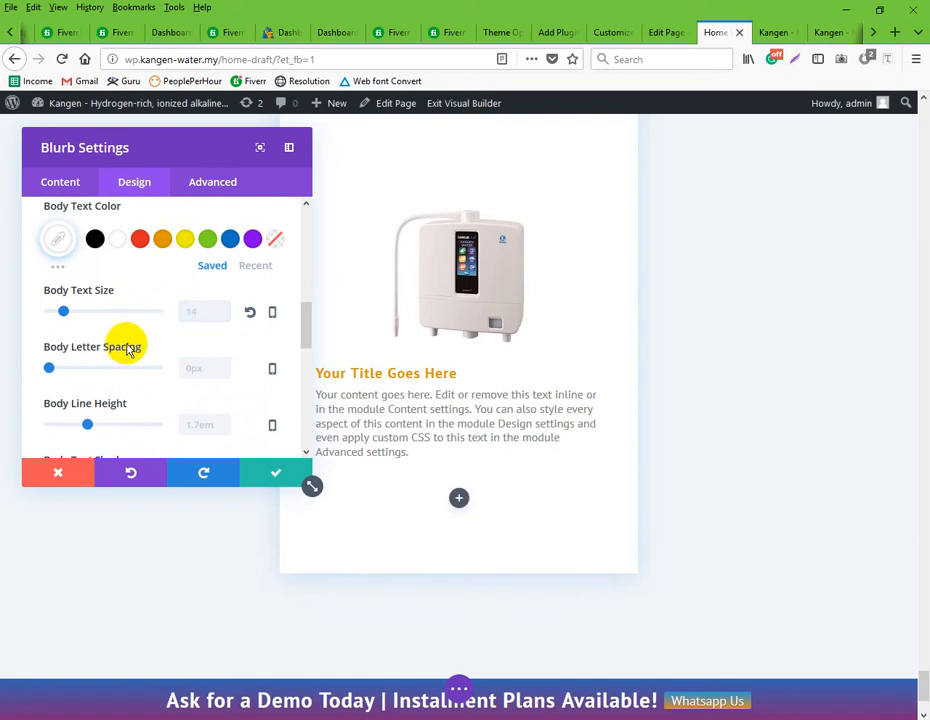
left_click(251, 314)
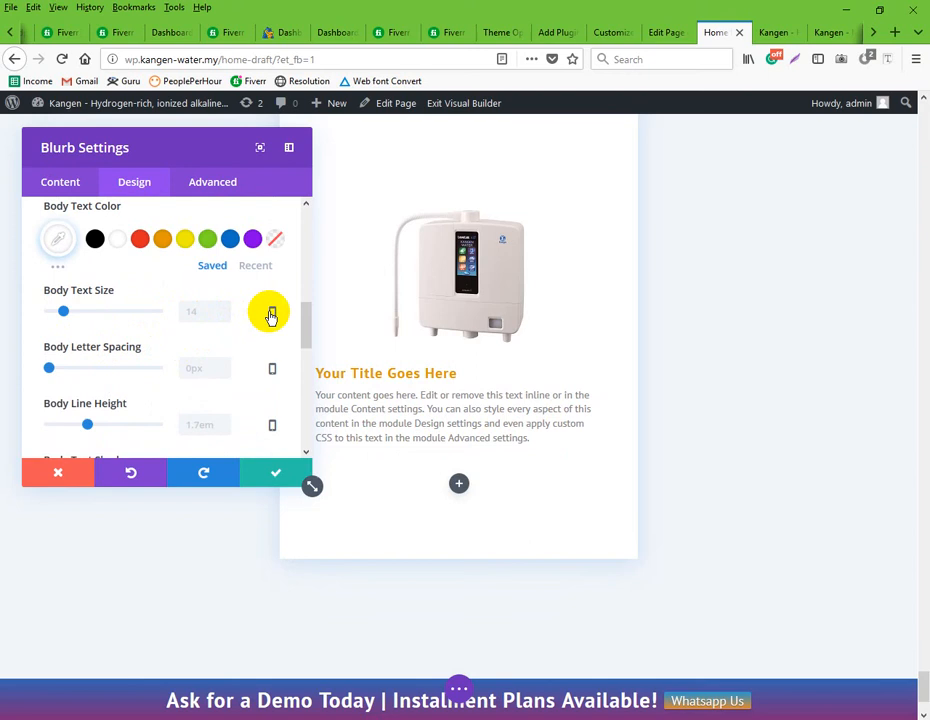
Enable per-device sizes for the blurb's body text and set the desktop size to 16px
left_click(271, 312)
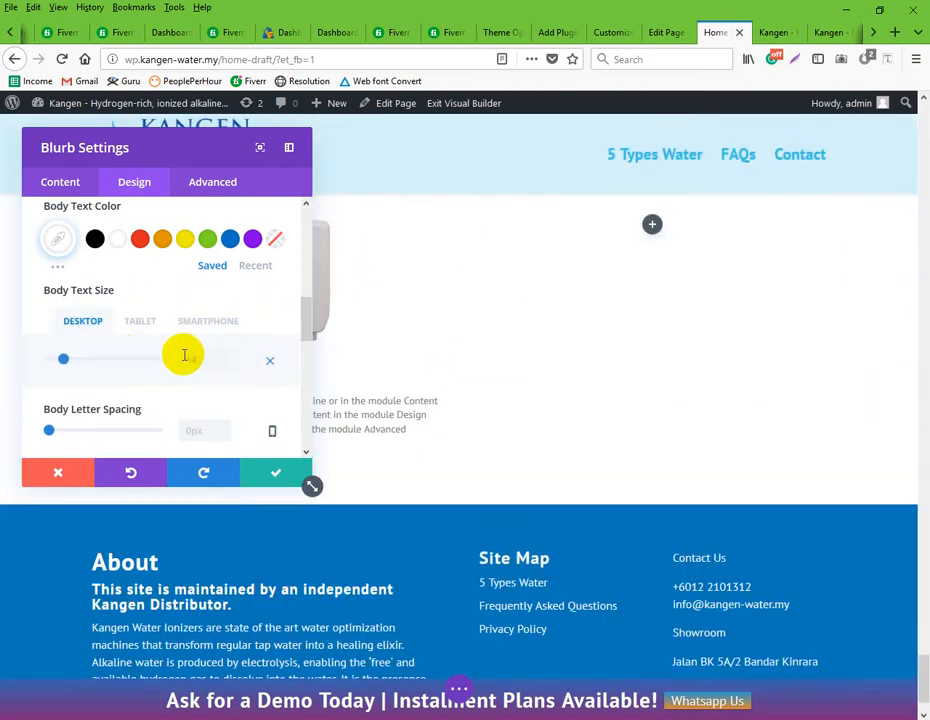
left_click(187, 360)
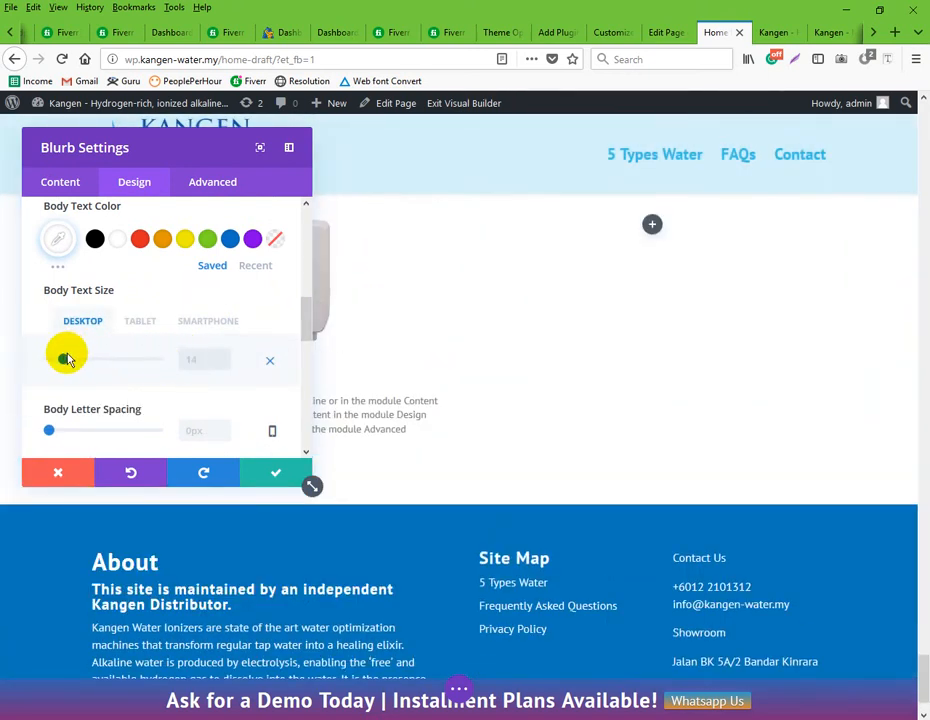
left_click_drag(64, 363, 66, 359)
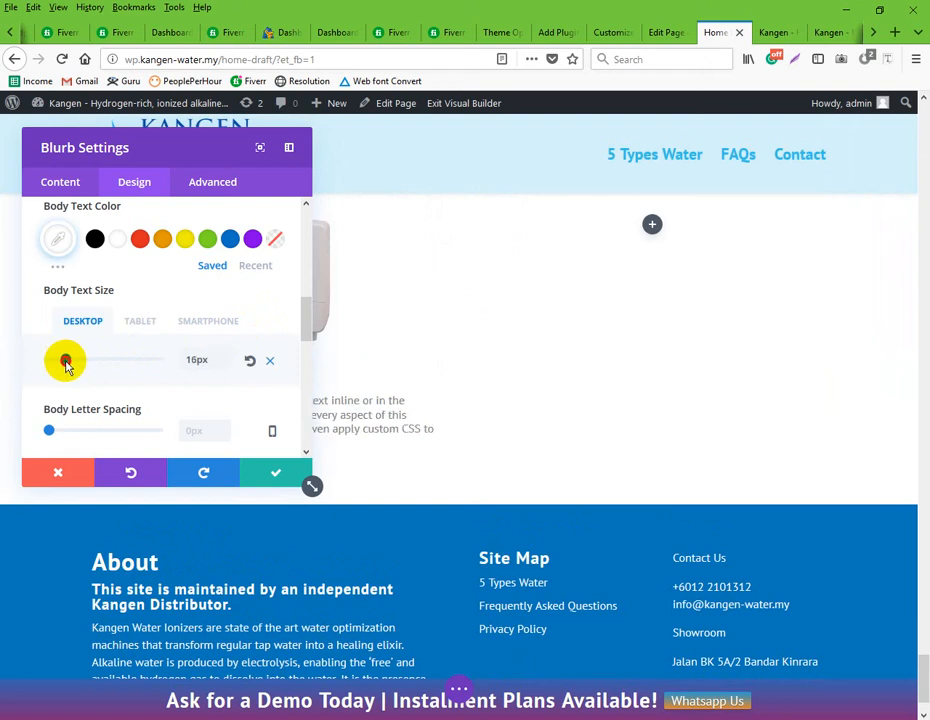
Preview the blurb's body text in the tablet layout and return to the desktop layout
left_click(138, 322)
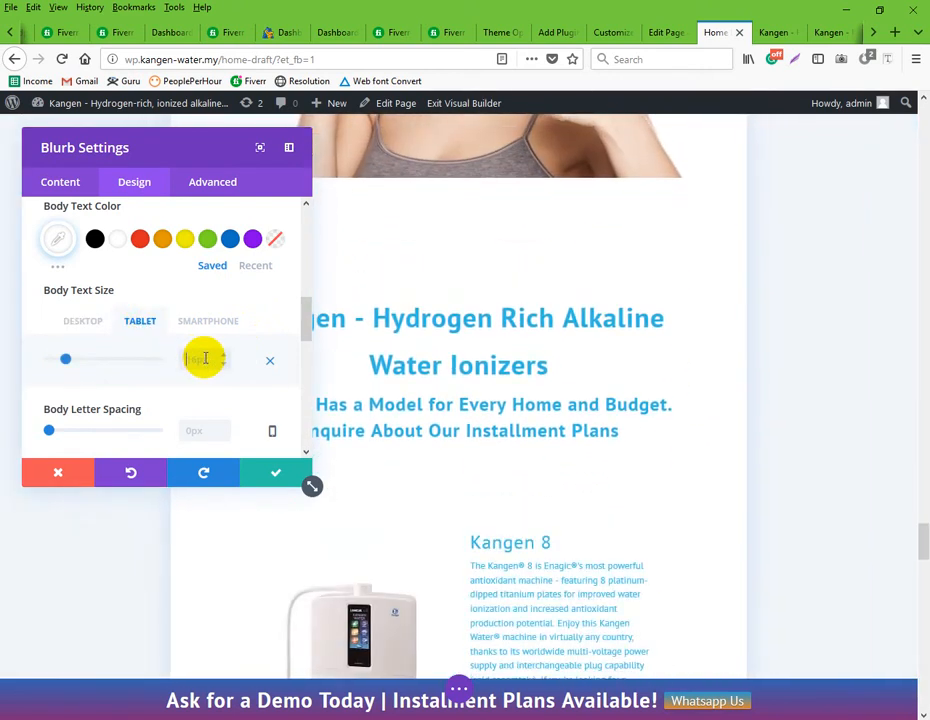
scroll(590, 517, "down", 10)
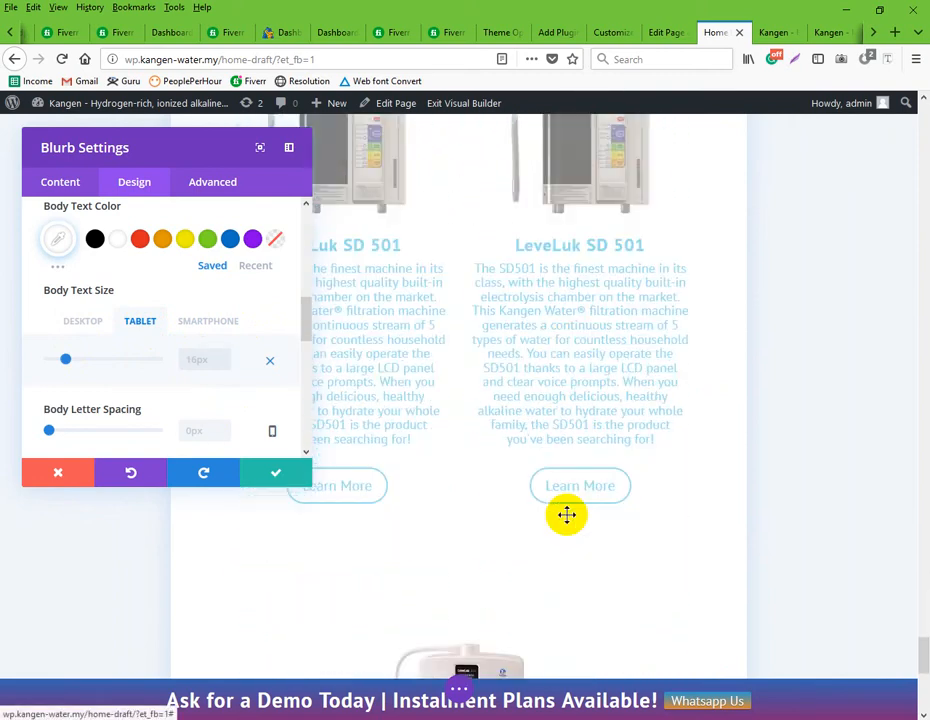
scroll(566, 514, "down", 5)
scroll(566, 514, "up", 2)
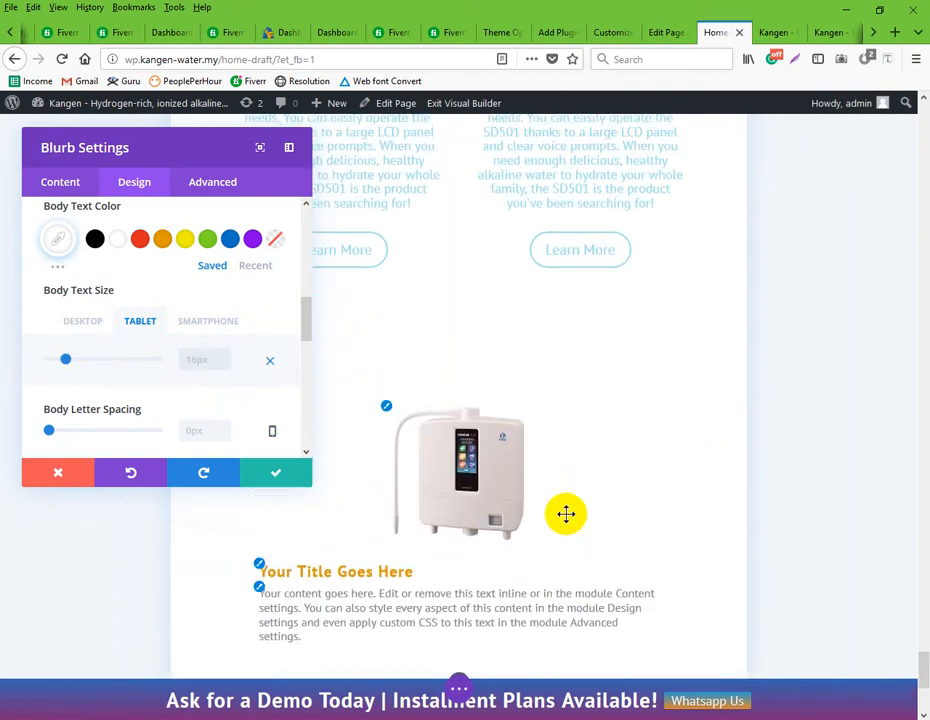
scroll(566, 514, "up", 2)
left_click(88, 326)
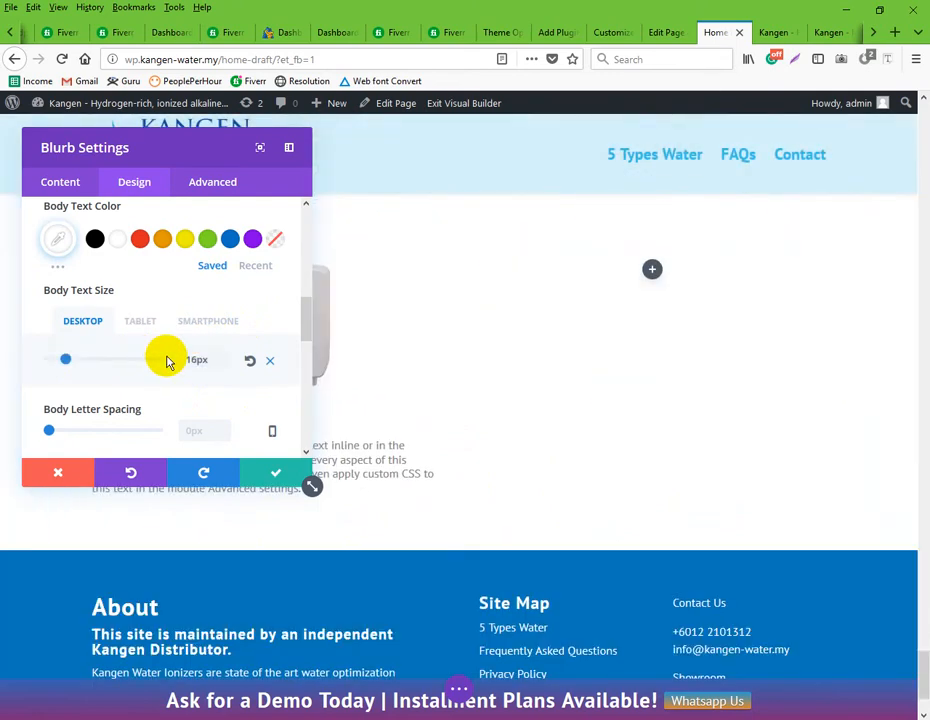
Set the body text color of the blurb to the saved orange swatch #e09900
scroll(167, 361, "down", 6)
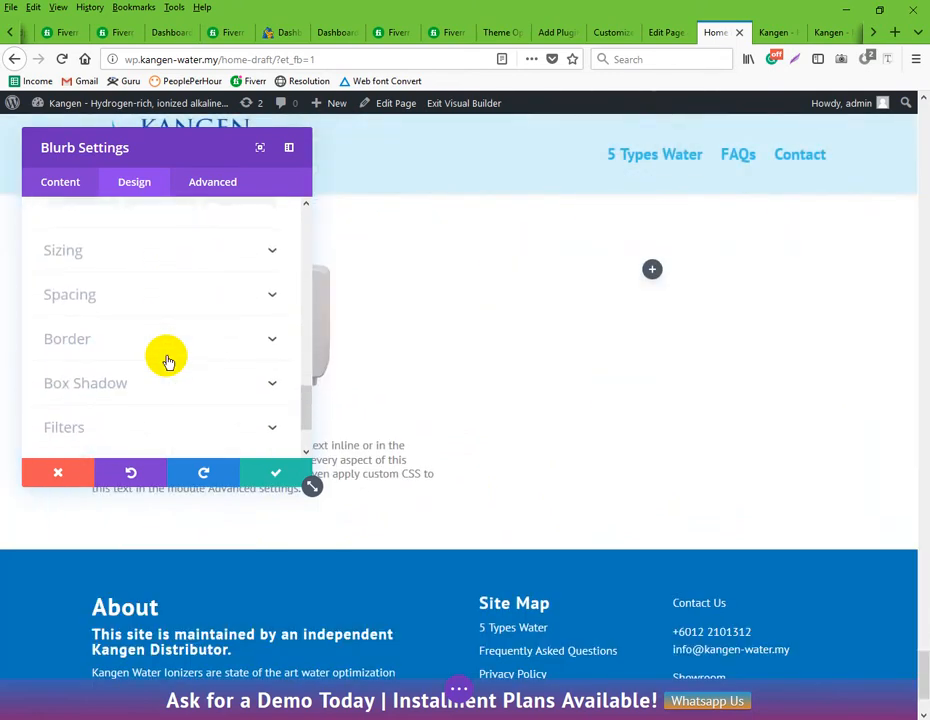
scroll(167, 361, "up", 6)
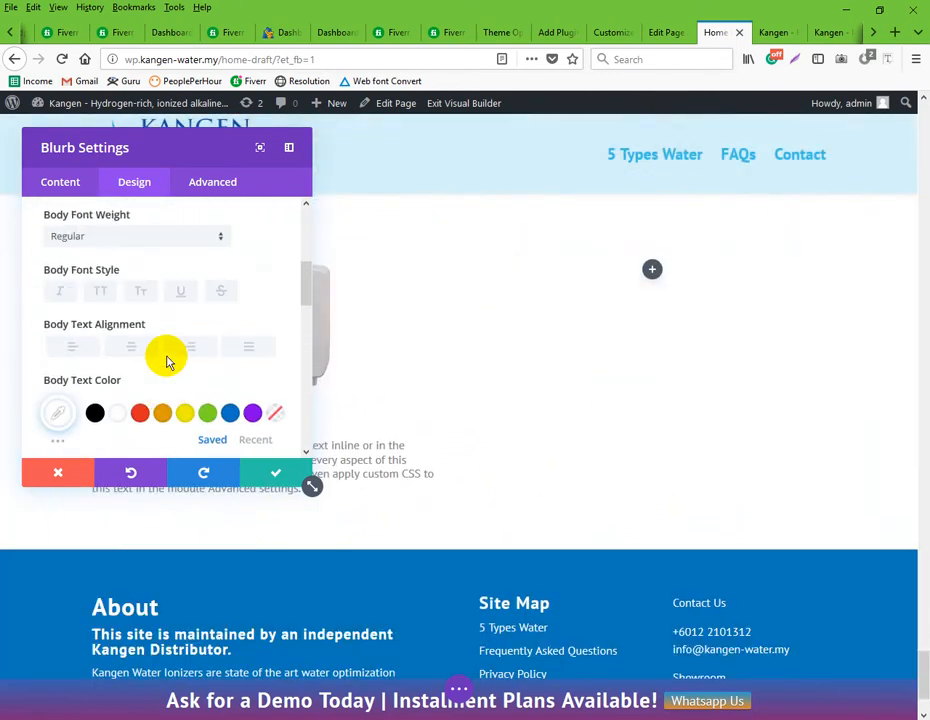
scroll(168, 361, "down", 1)
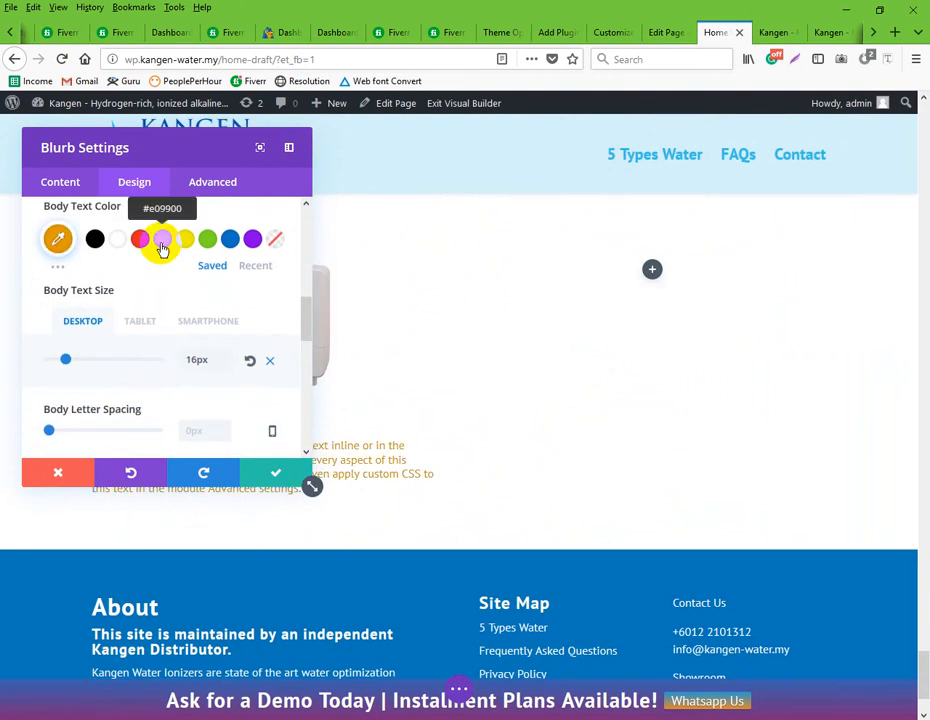
Try the right, justified and left text orientations on the blurb and set its orientation to centered
scroll(130, 358, "up", 4)
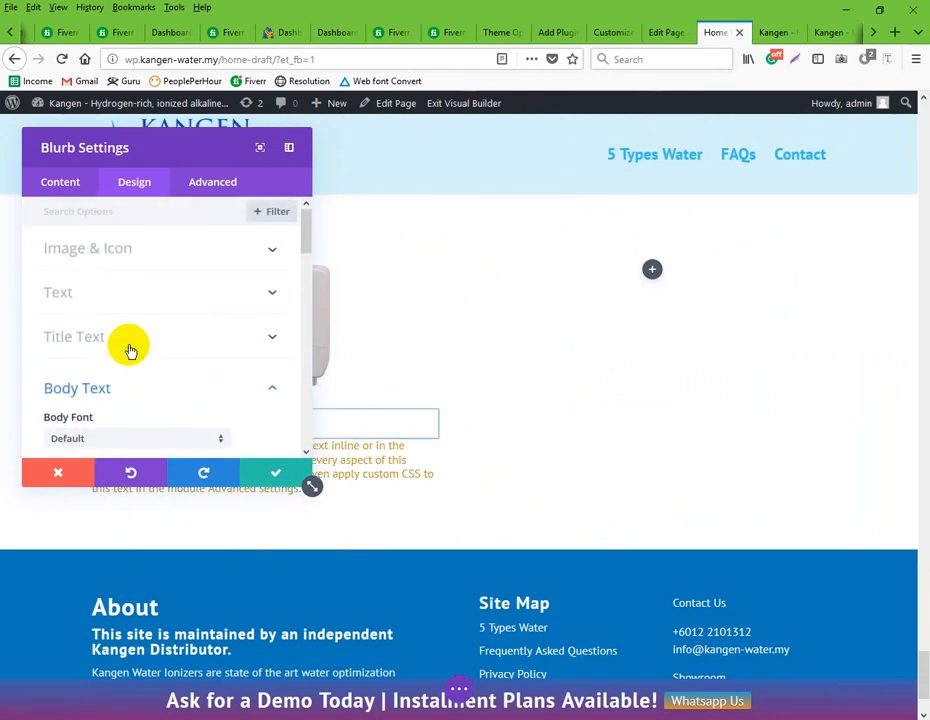
left_click(100, 291)
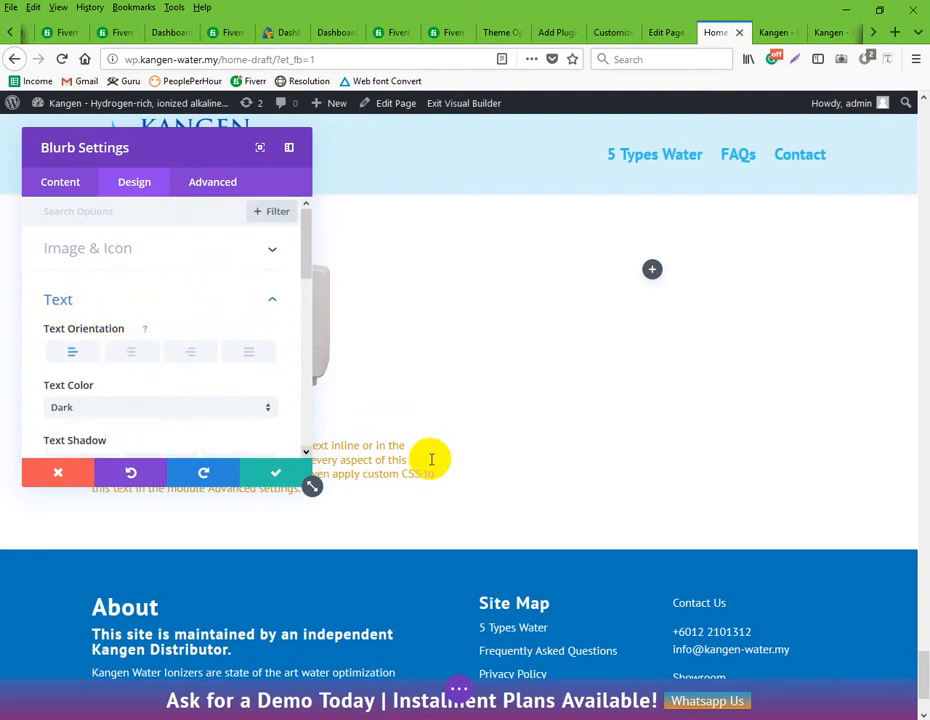
scroll(400, 395, "up", 3)
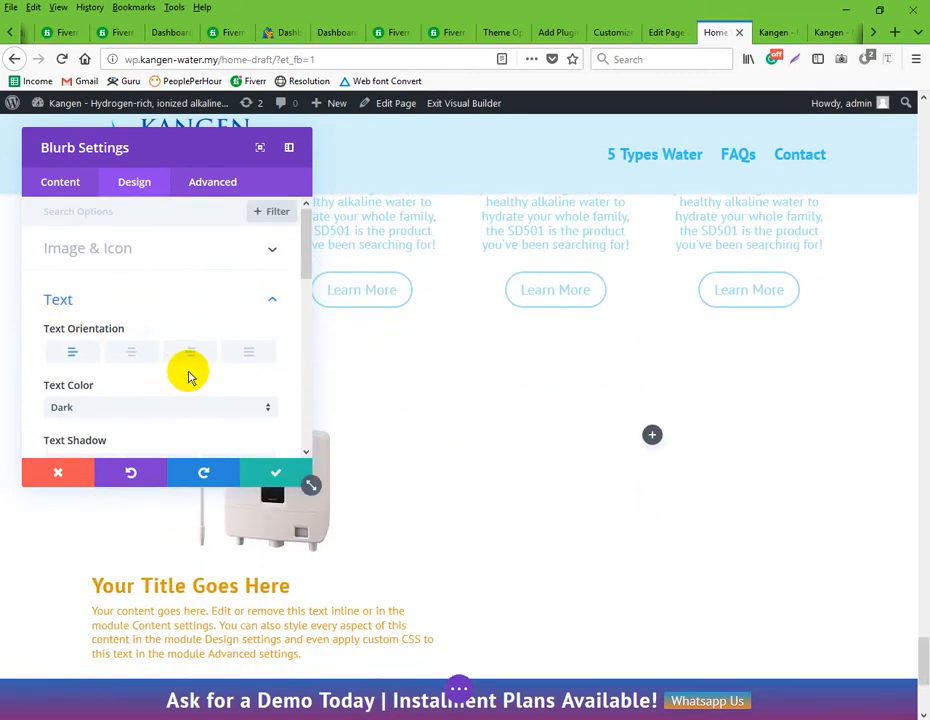
left_click(132, 353)
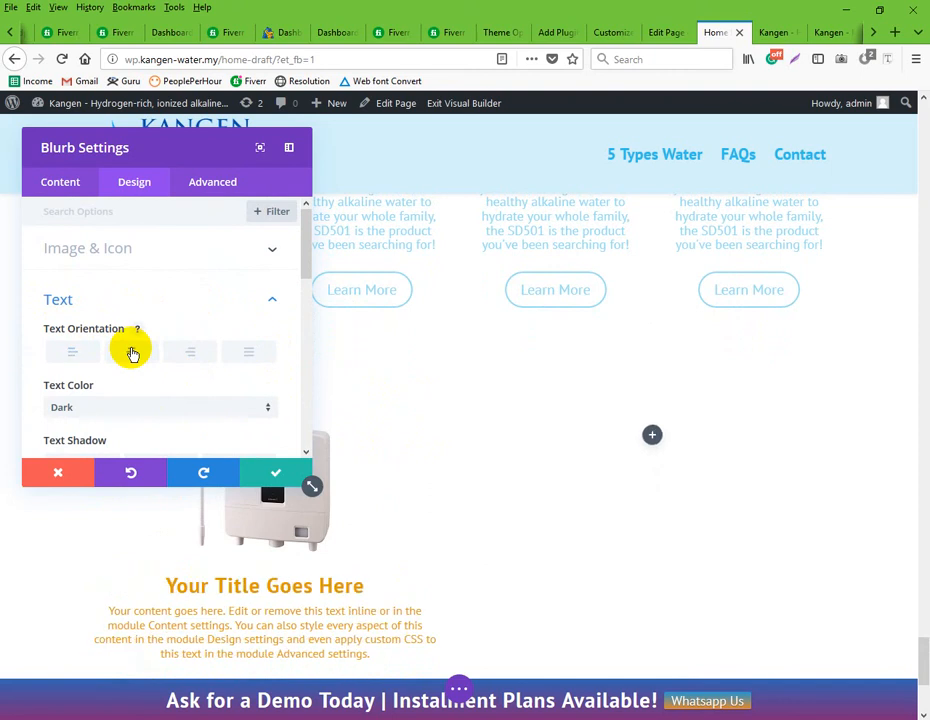
left_click(191, 354)
left_click(247, 355)
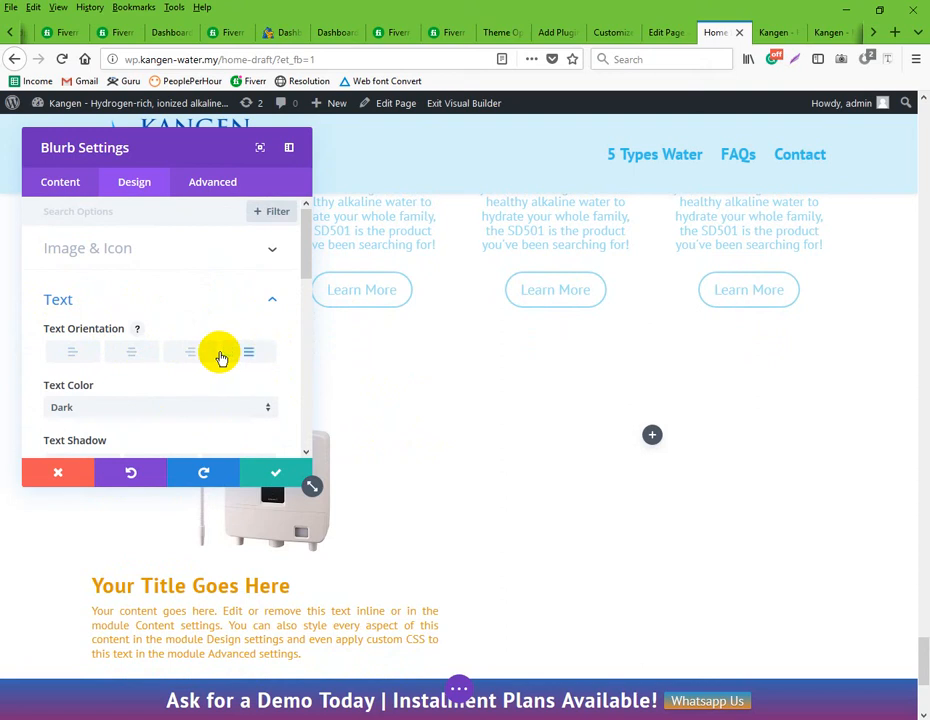
left_click(81, 352)
left_click(131, 357)
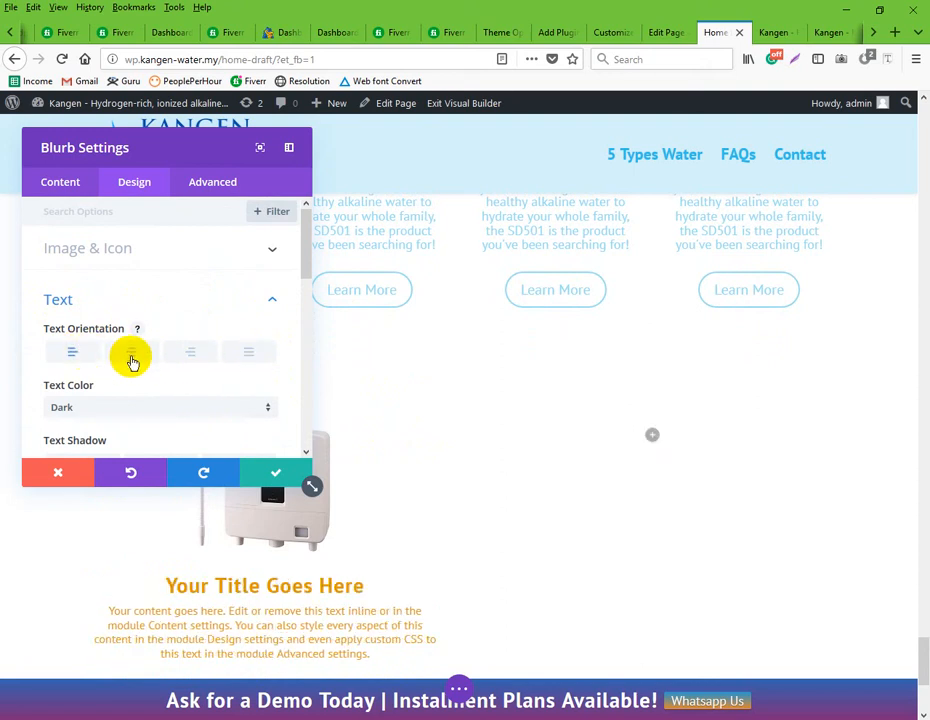
Look through the blurb's design option groups, including text shadow, custom margin and custom padding
scroll(152, 366, "down", 3)
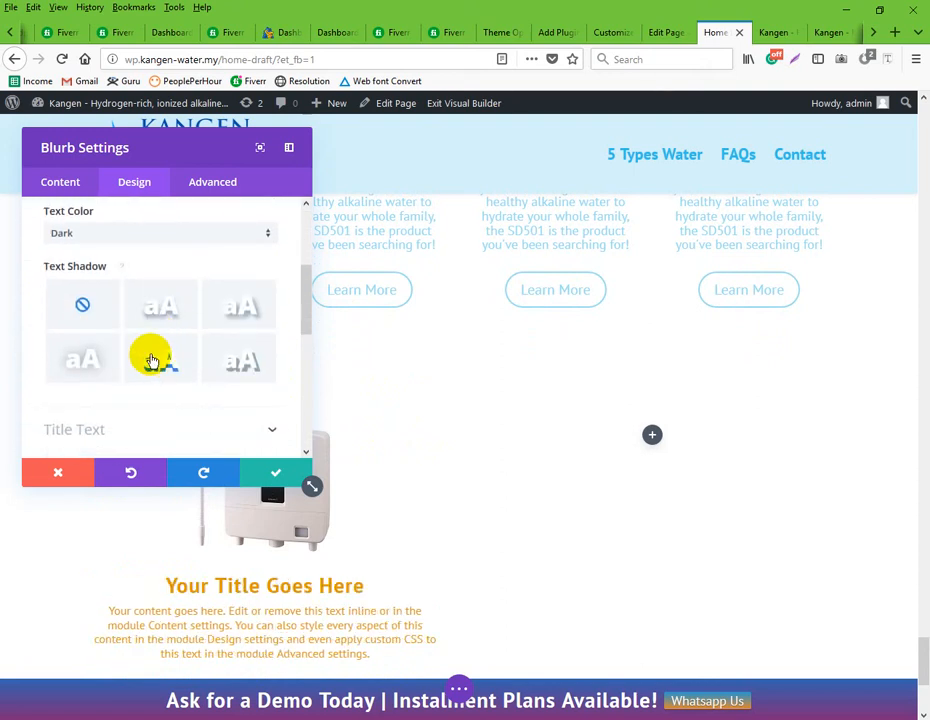
scroll(137, 337, "up", 2)
scroll(160, 326, "down", 5)
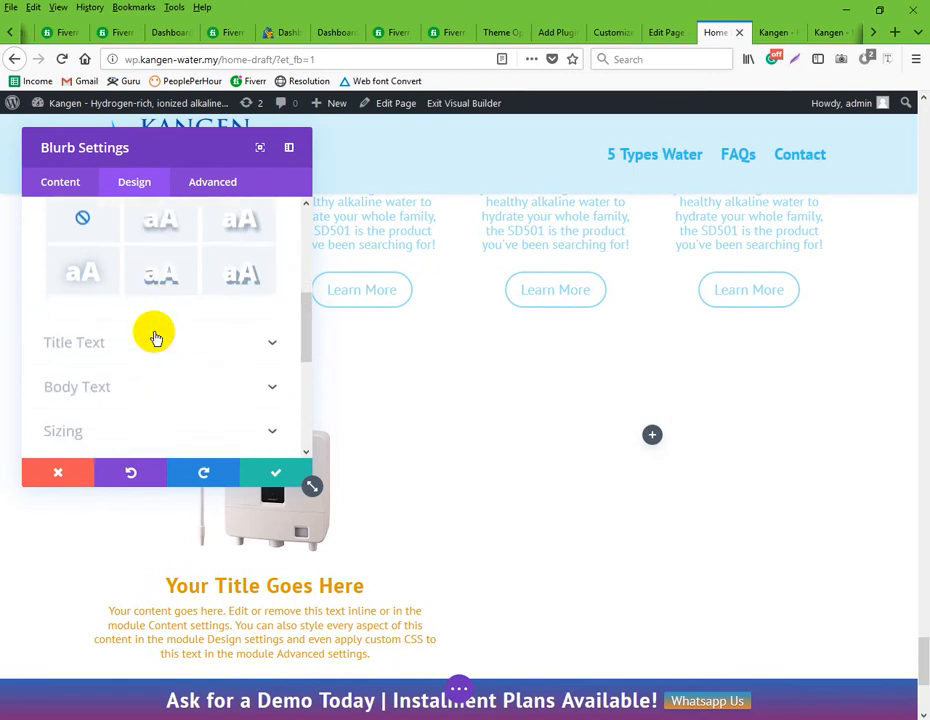
left_click(155, 303)
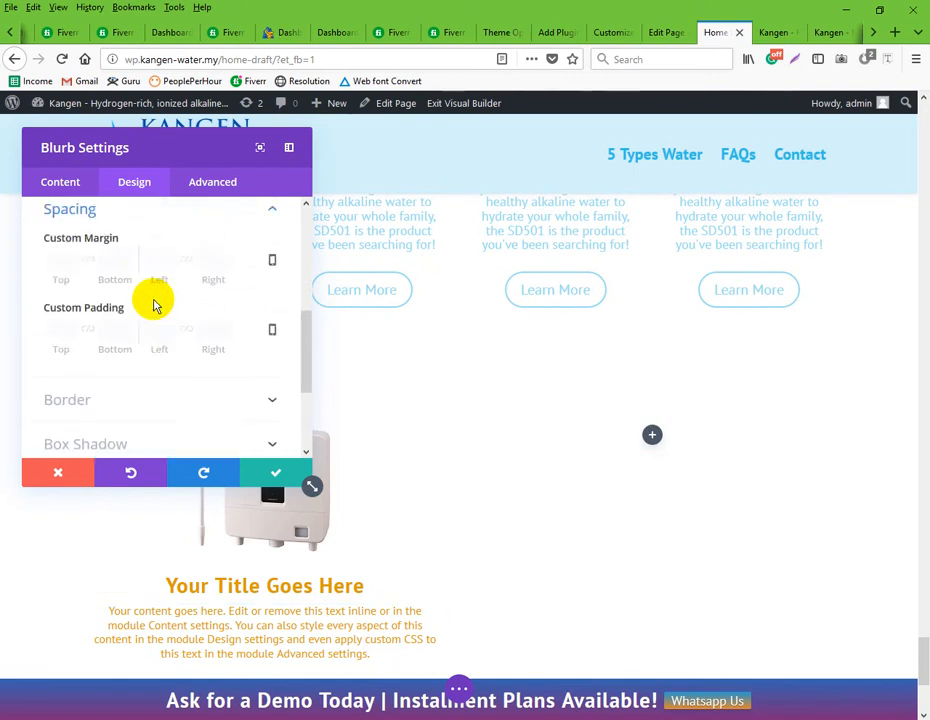
scroll(210, 292, "up", 2)
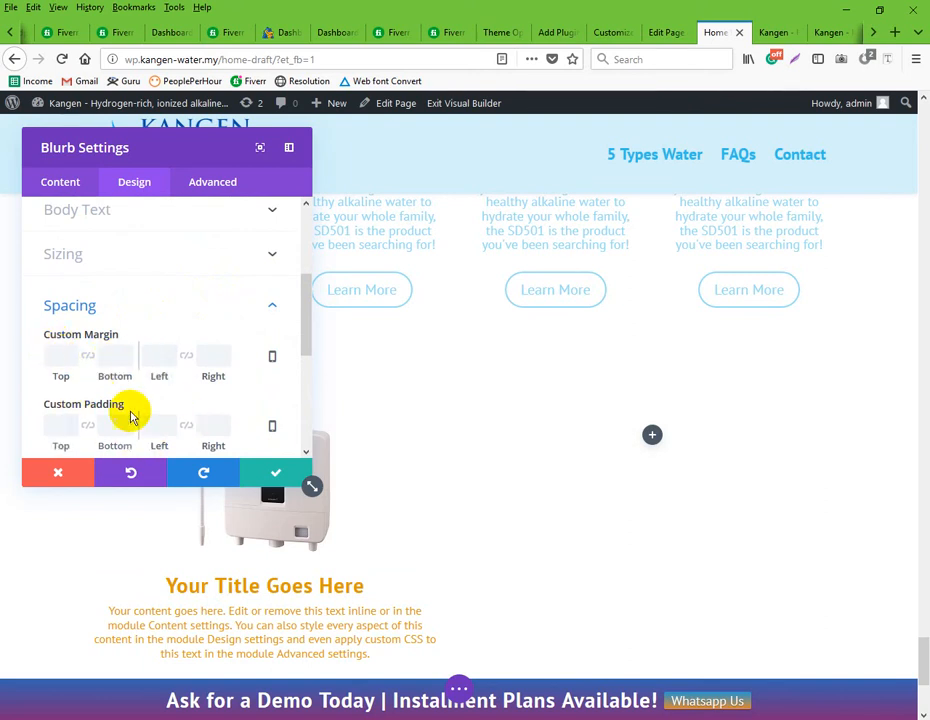
scroll(136, 358, "up", 1)
scroll(110, 330, "up", 1)
scroll(115, 297, "down", 6)
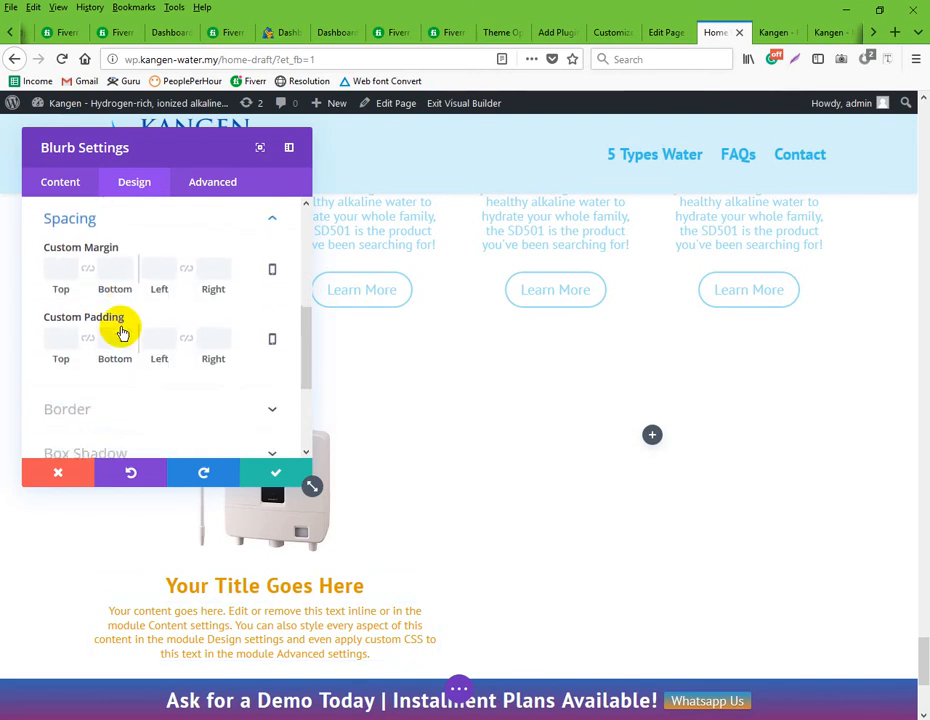
scroll(104, 369, "down", 2)
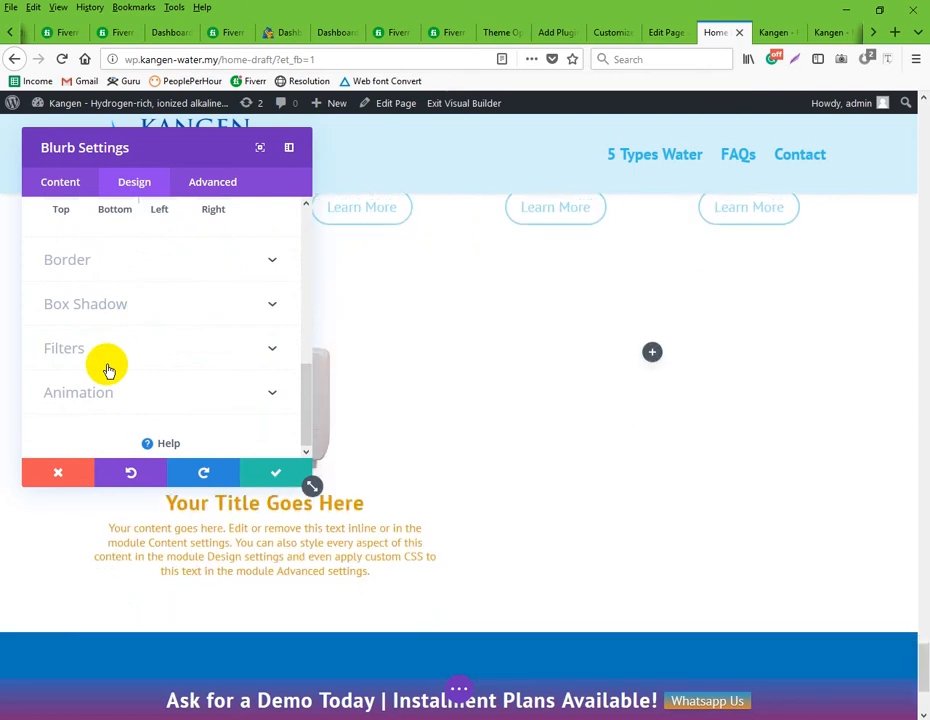
scroll(161, 348, "up", 2)
scroll(161, 349, "up", 5)
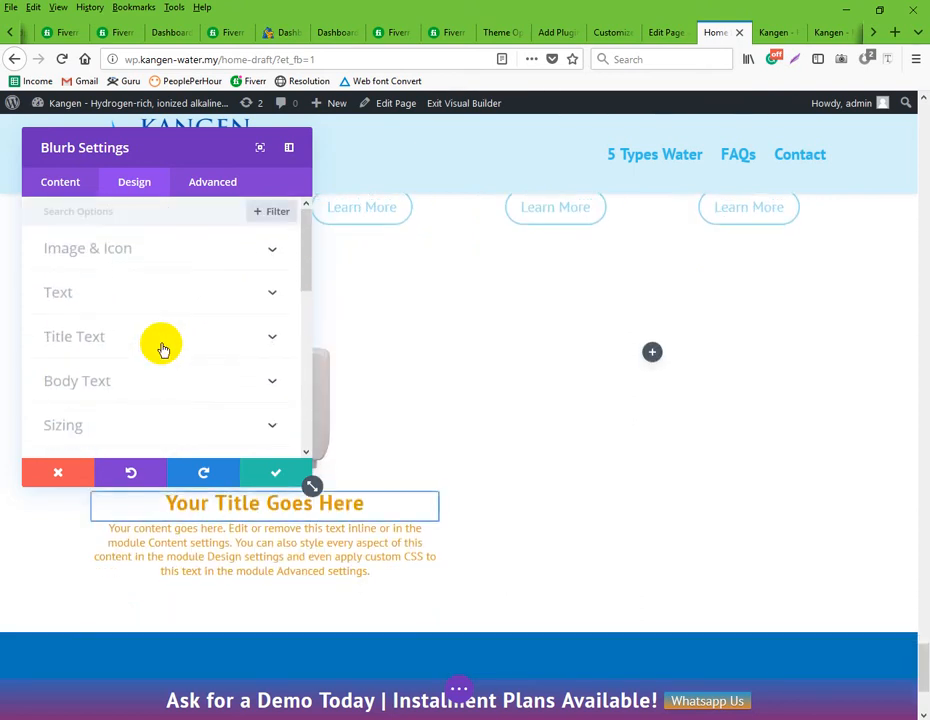
scroll(162, 349, "down", 7)
Try the Fade, Slide, Bounce, Flip, Zoom, Fold and Roll animation styles on the blurb
left_click(125, 392)
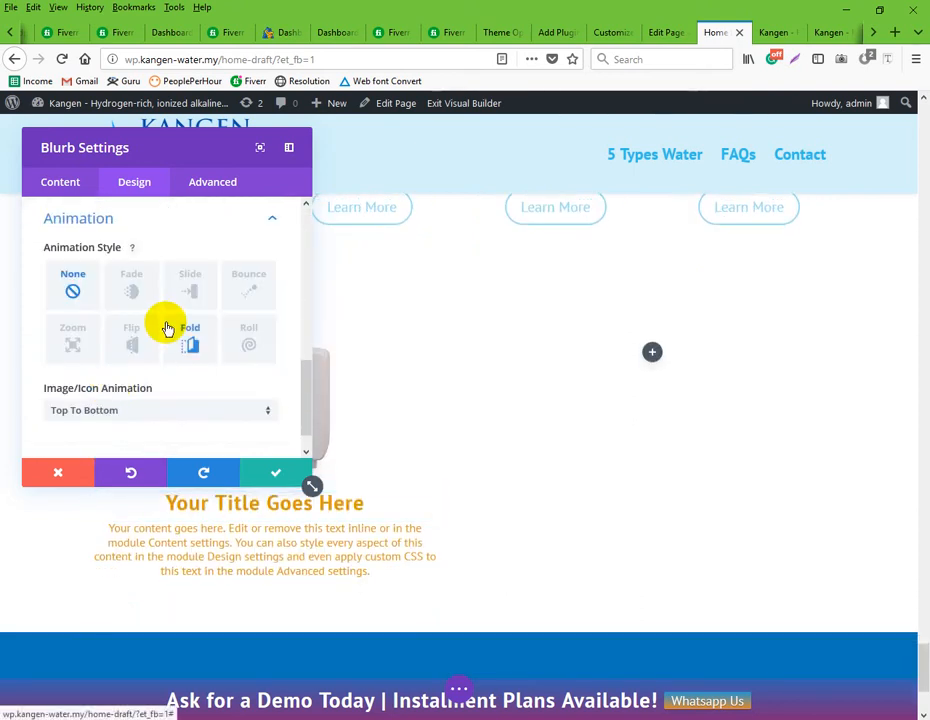
left_click(148, 289)
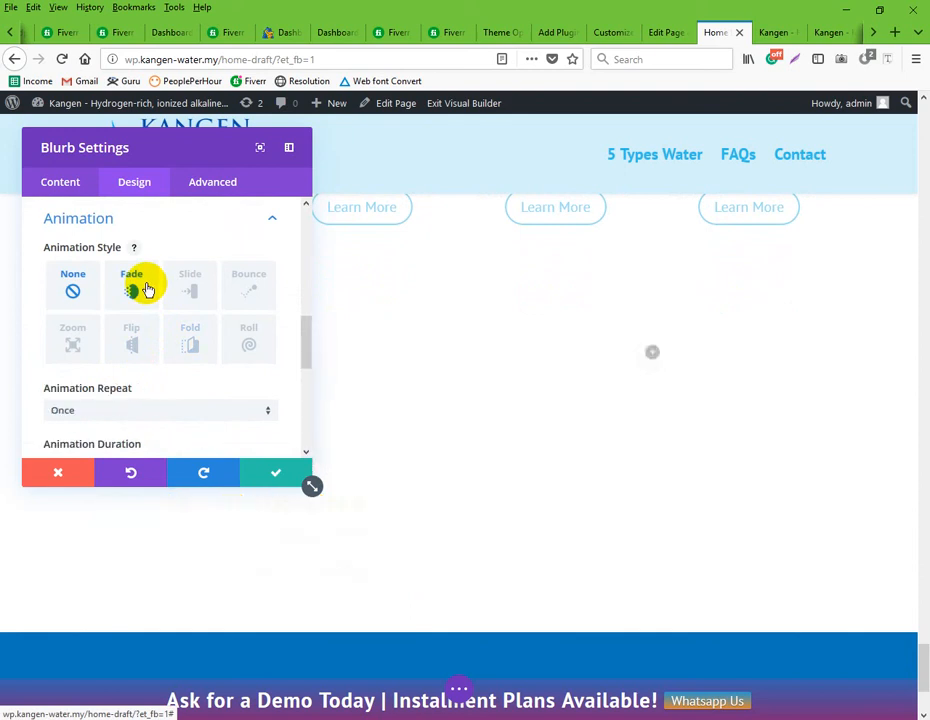
left_click(198, 295)
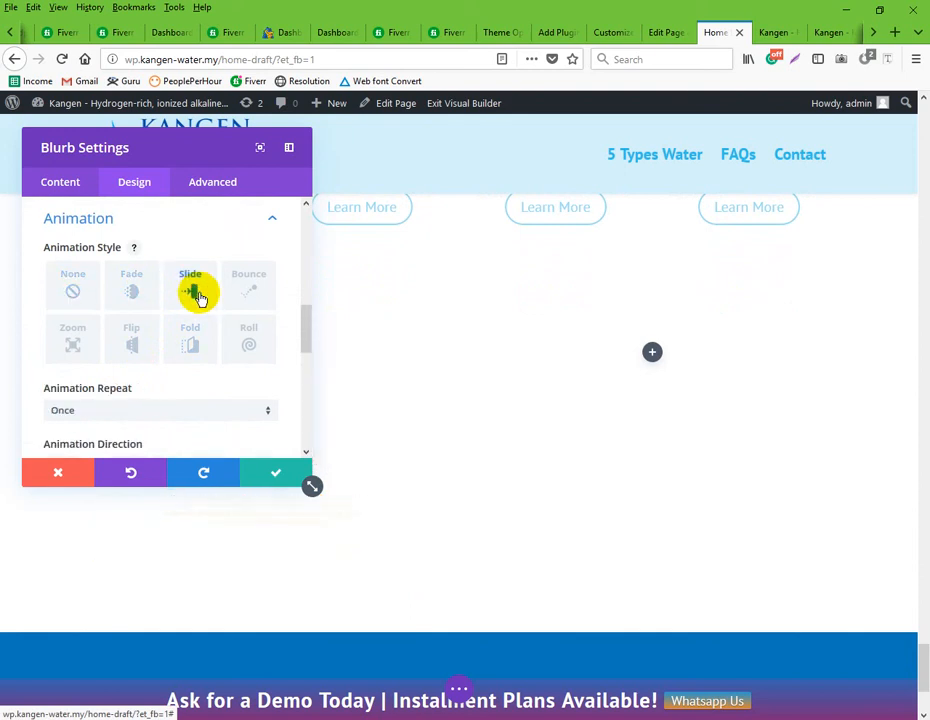
left_click(253, 293)
left_click_drag(200, 145, 611, 202)
left_click(539, 404)
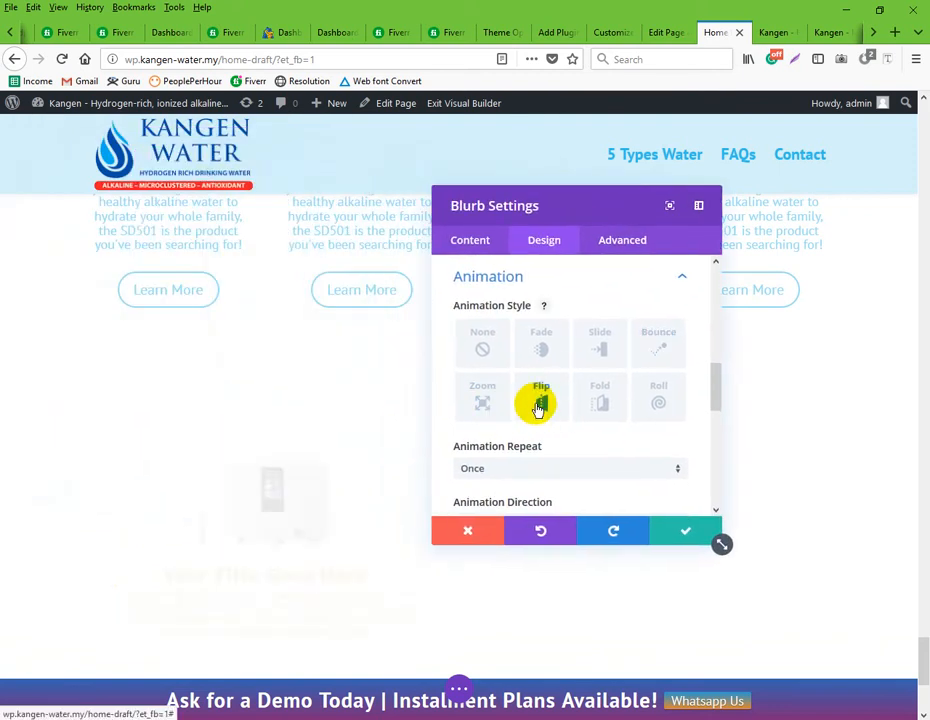
left_click(483, 398)
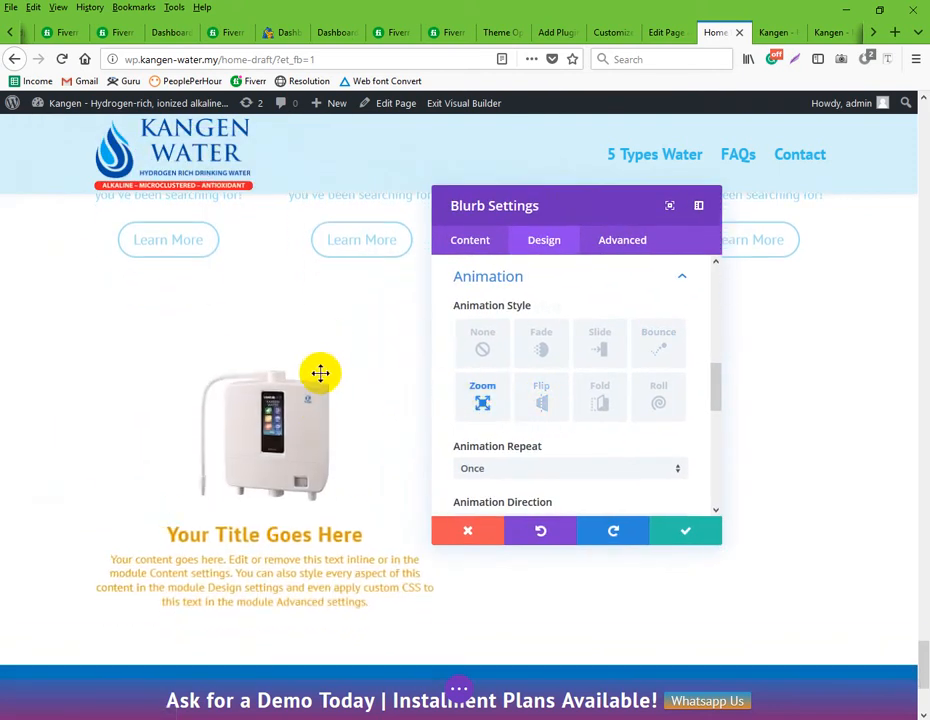
left_click(600, 397)
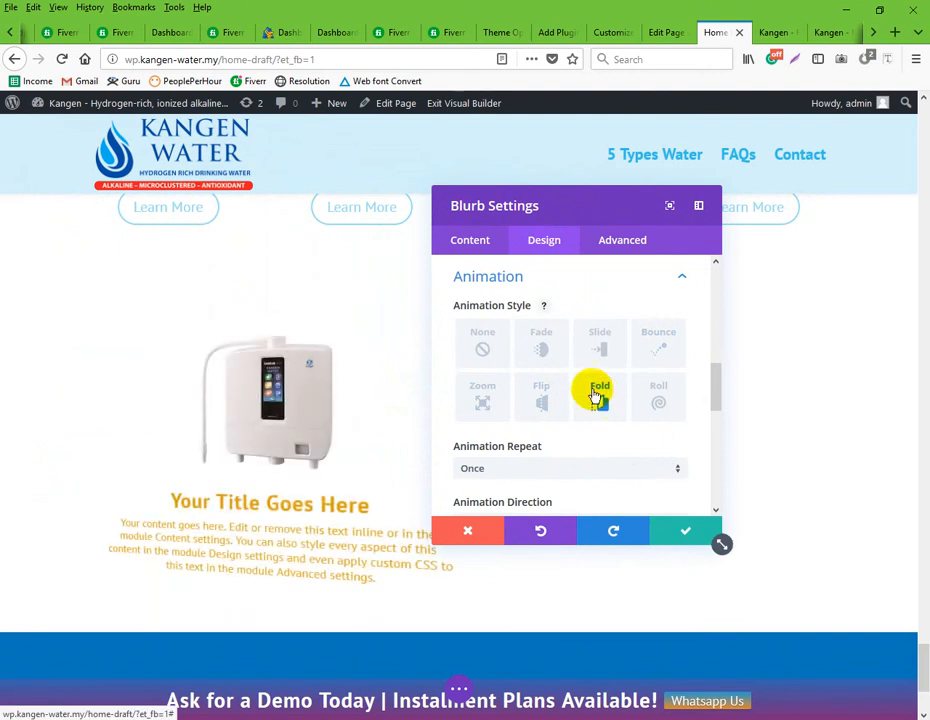
left_click(561, 352)
left_click(655, 391)
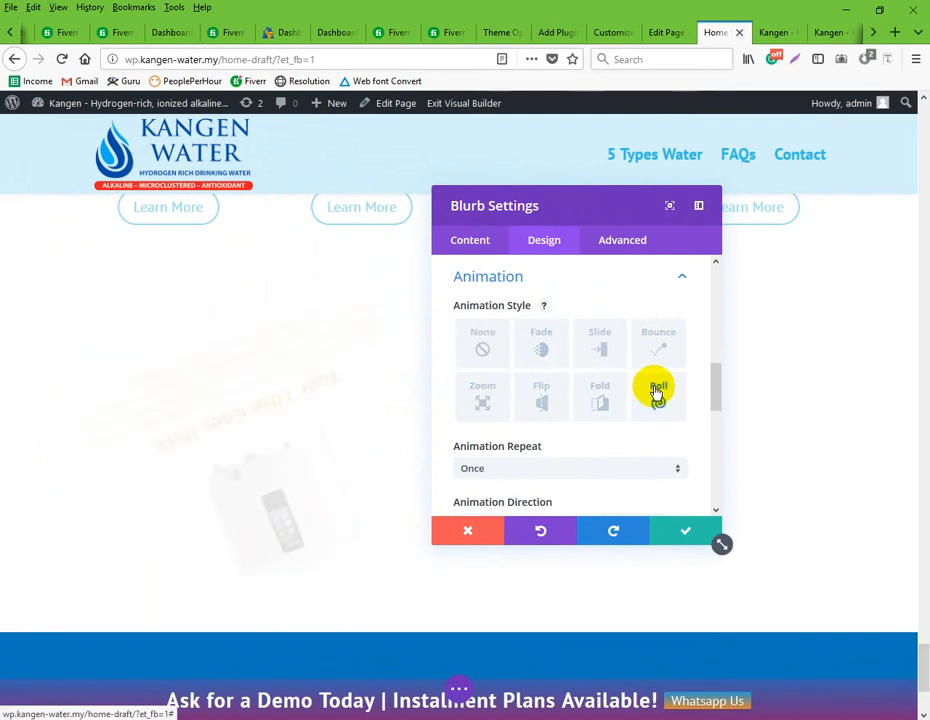
Compare the Fade, Slide and Bounce animations again, set the blurb's animation style to Flip and save the module settings
left_click(538, 358)
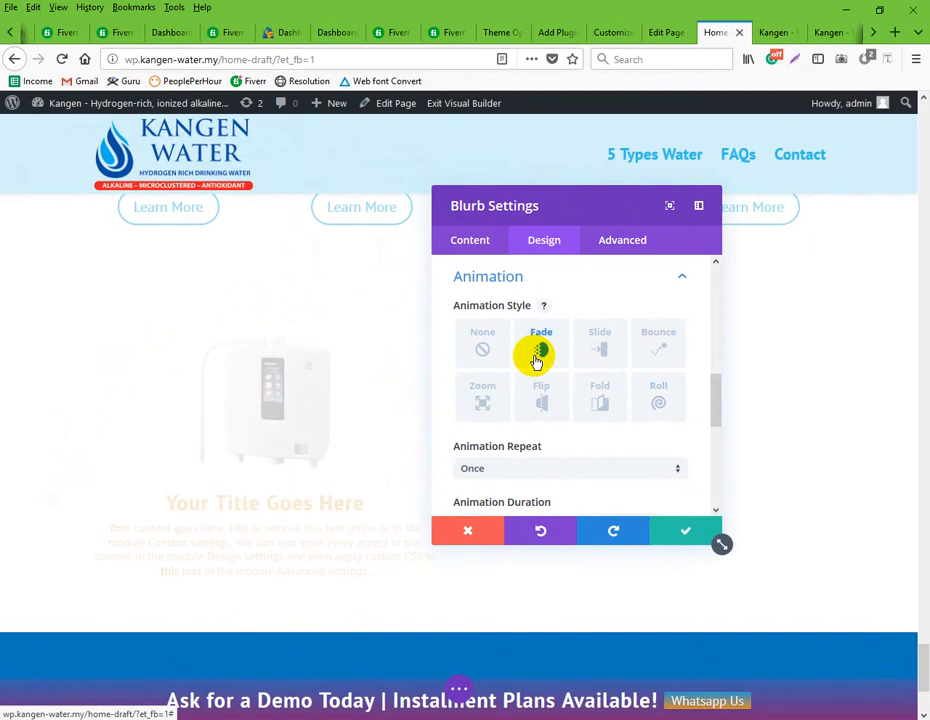
left_click(591, 350)
left_click(646, 352)
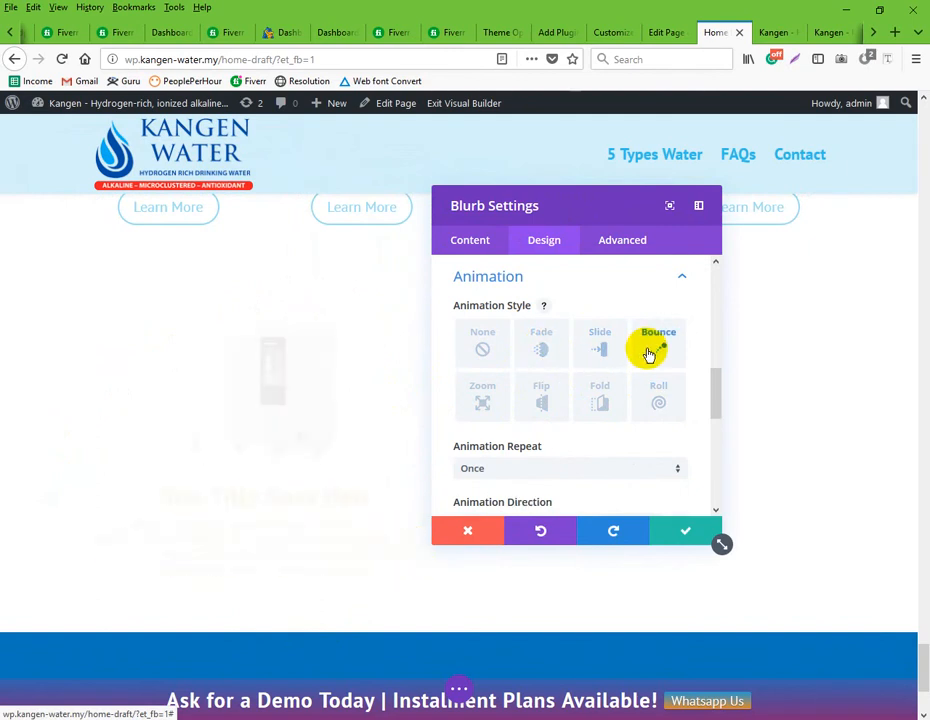
left_click(543, 391)
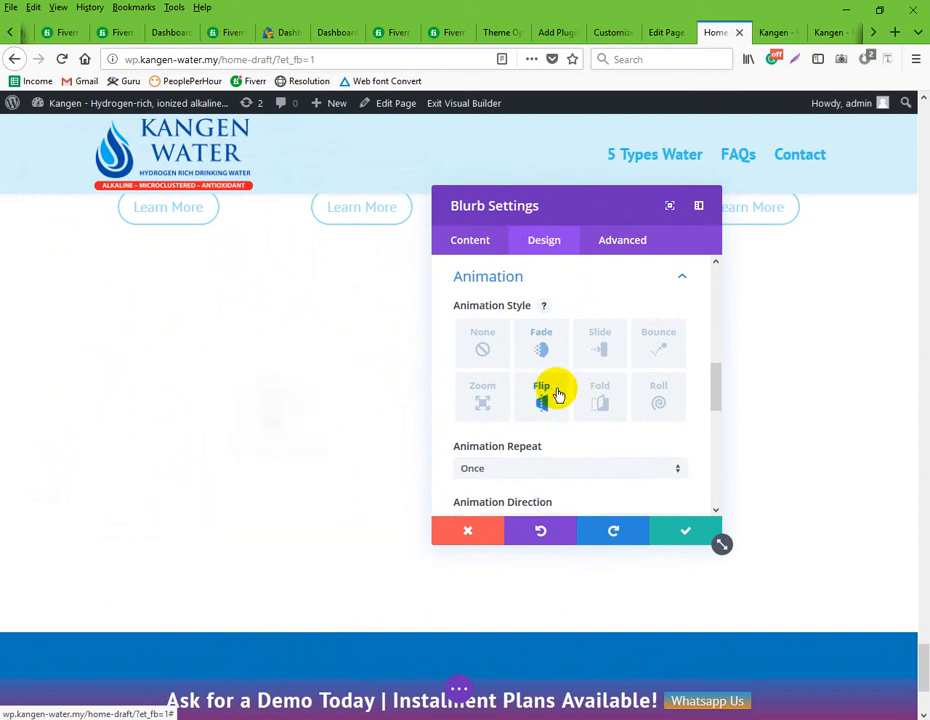
left_click(670, 538)
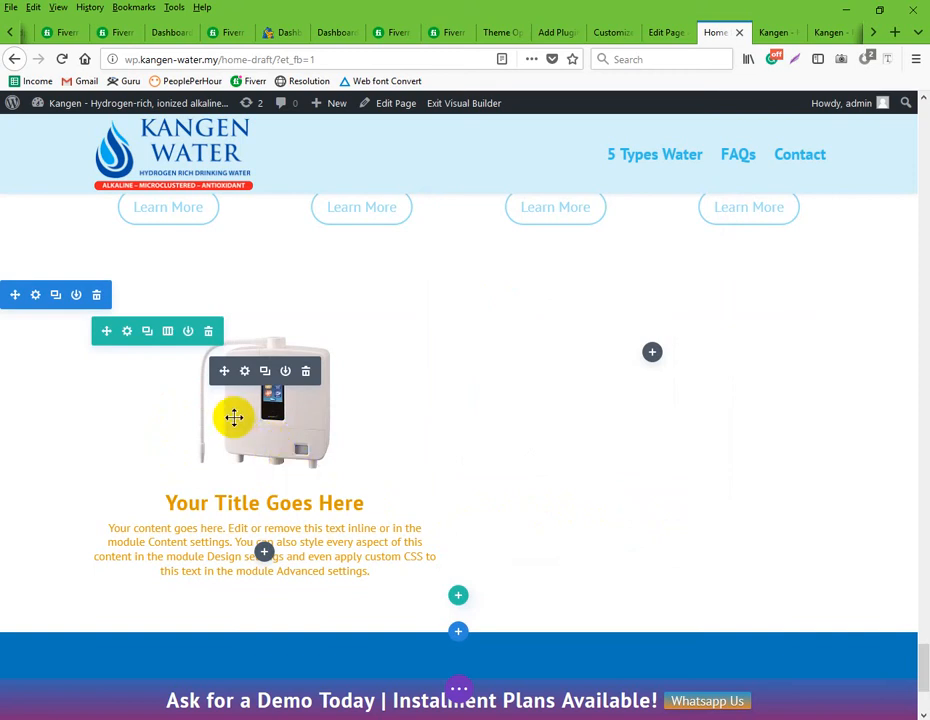
Duplicate the blurb, move the original into the row's empty second column and save the page
left_click(265, 376)
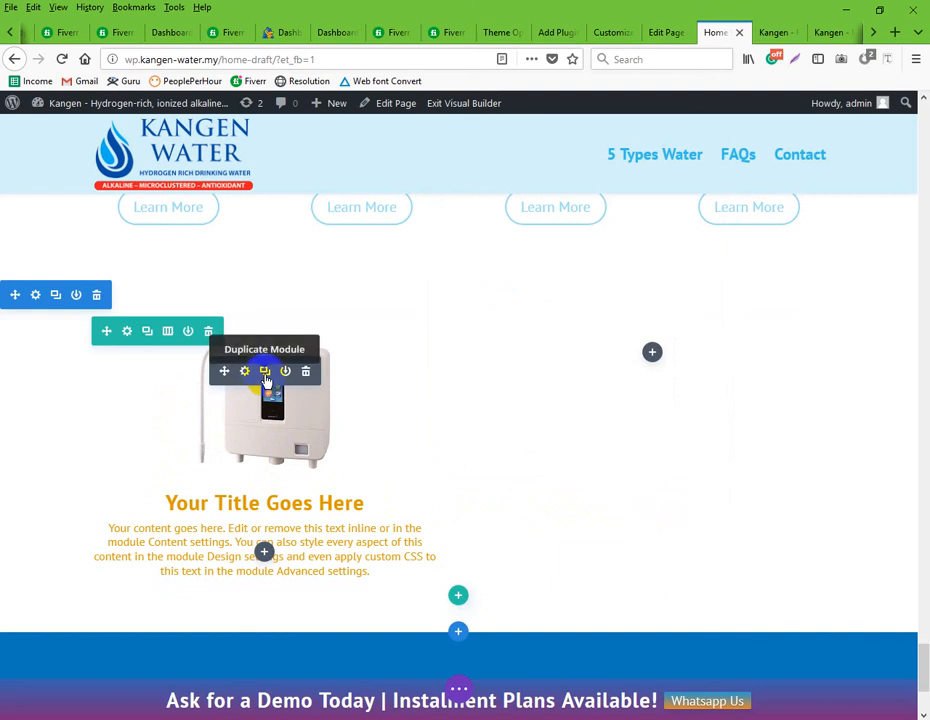
left_click(265, 376)
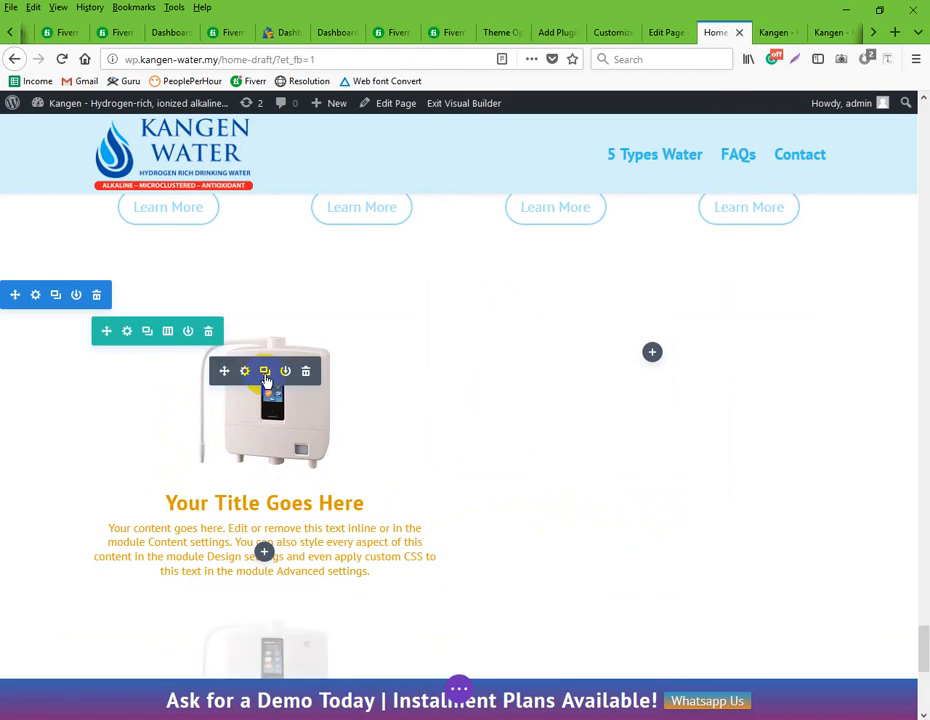
scroll(405, 415, "down", 2)
scroll(345, 368, "up", 1)
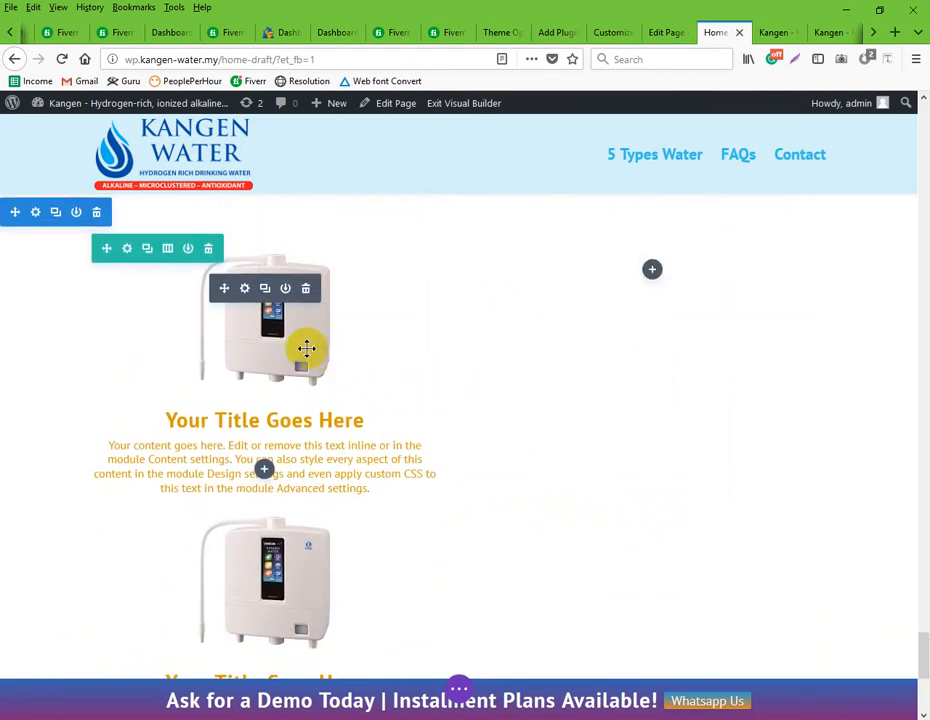
left_click_drag(306, 348, 656, 303)
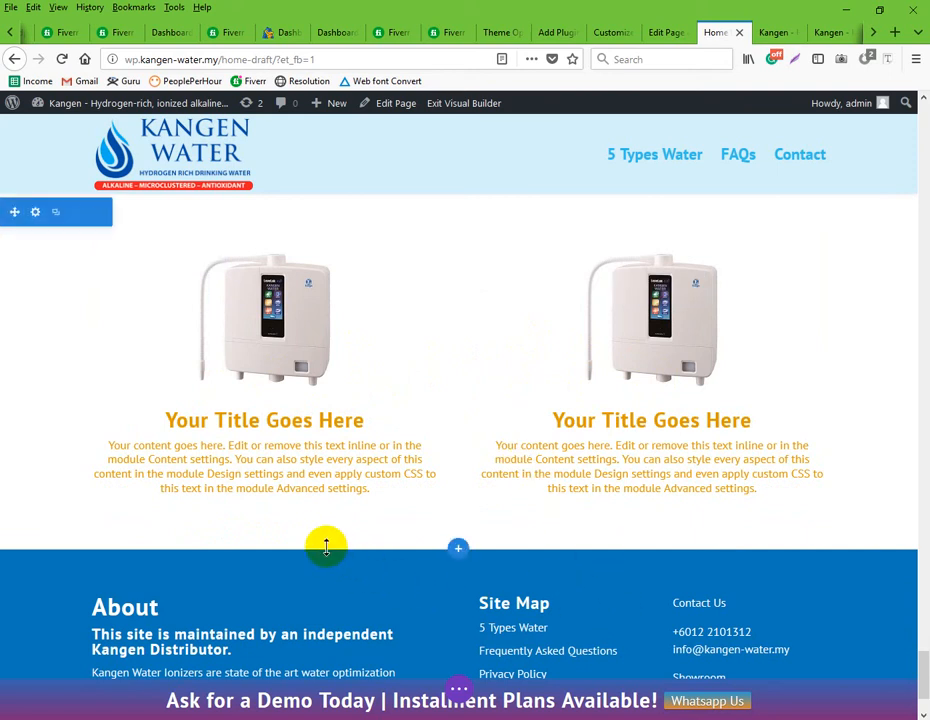
left_click(459, 688)
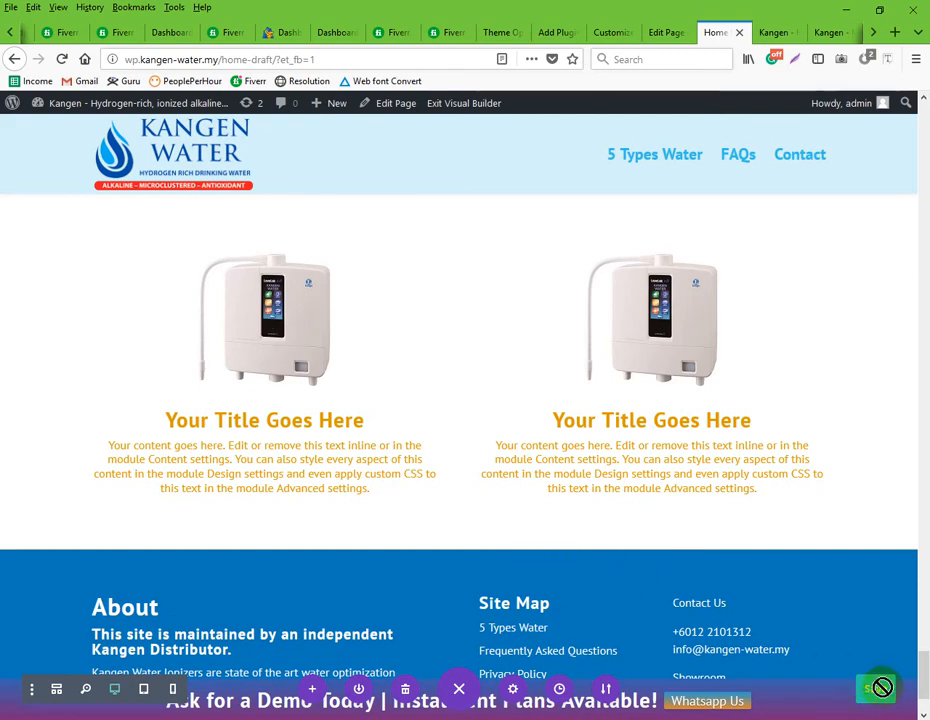
Review the LeveLuk SD 501 product rows and the two new blurbs near the end of the page
scroll(536, 426, "up", 5)
scroll(537, 426, "down", 2)
scroll(535, 425, "up", 5)
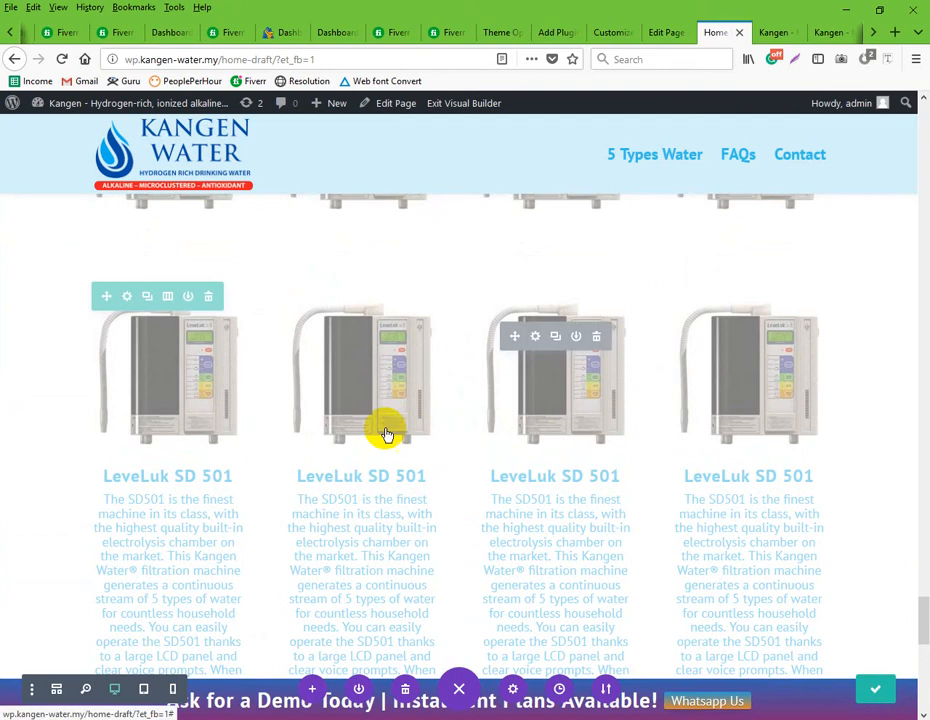
scroll(386, 434, "up", 3)
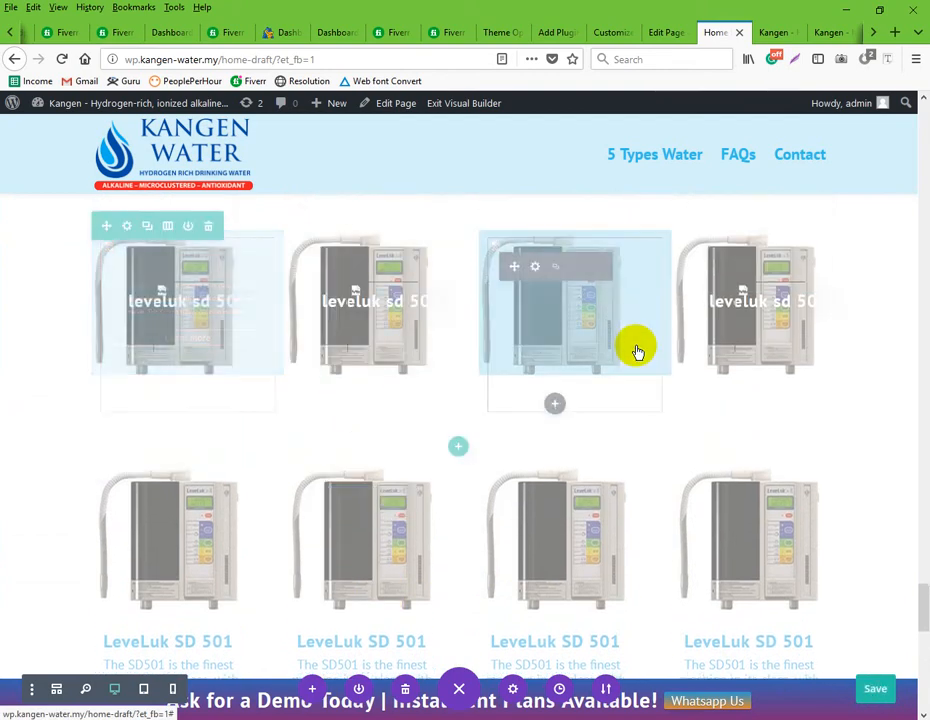
scroll(730, 409, "down", 5)
scroll(298, 458, "up", 9)
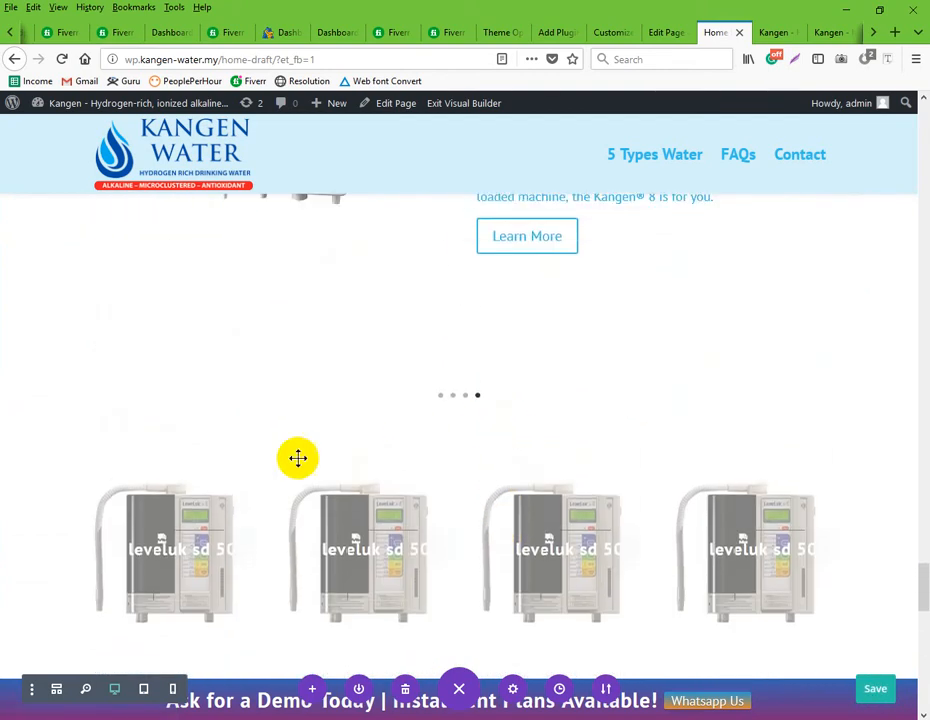
scroll(240, 480, "down", 5)
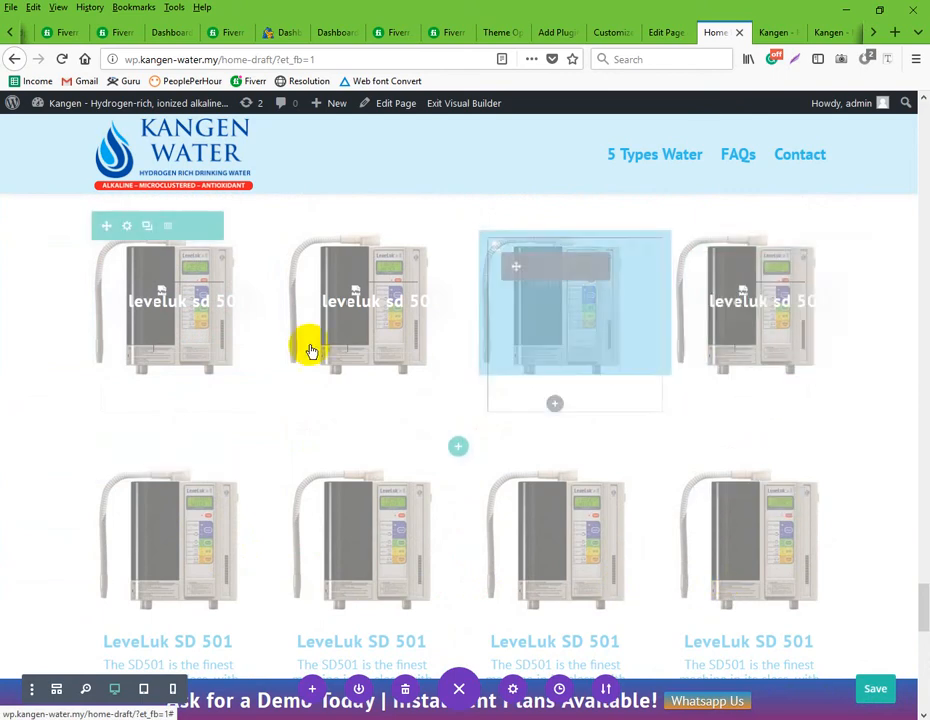
scroll(388, 430, "down", 6)
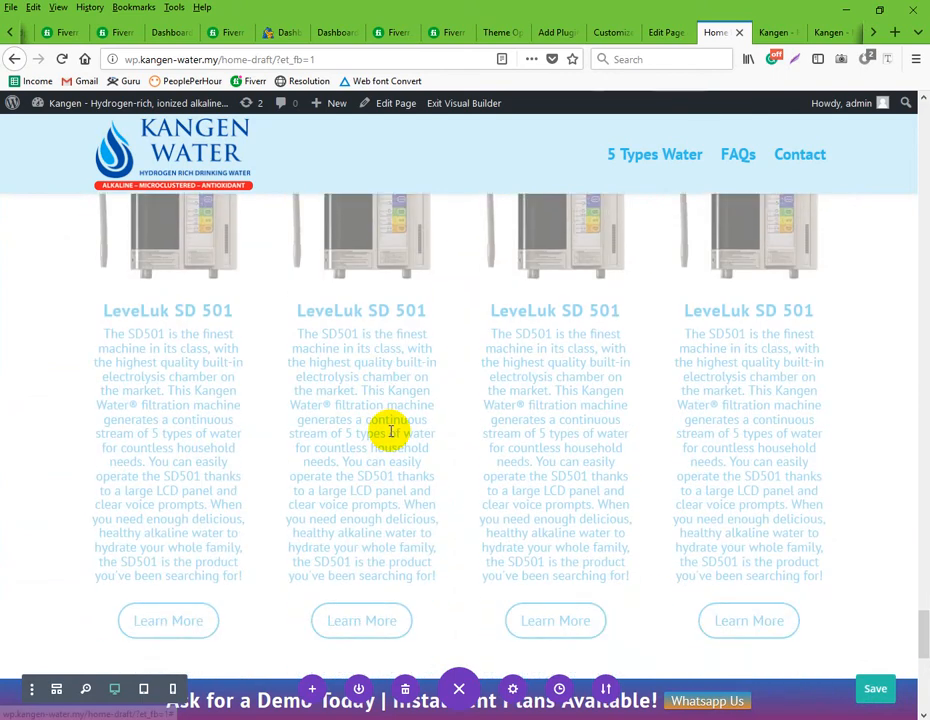
scroll(386, 434, "down", 6)
scroll(386, 434, "up", 3)
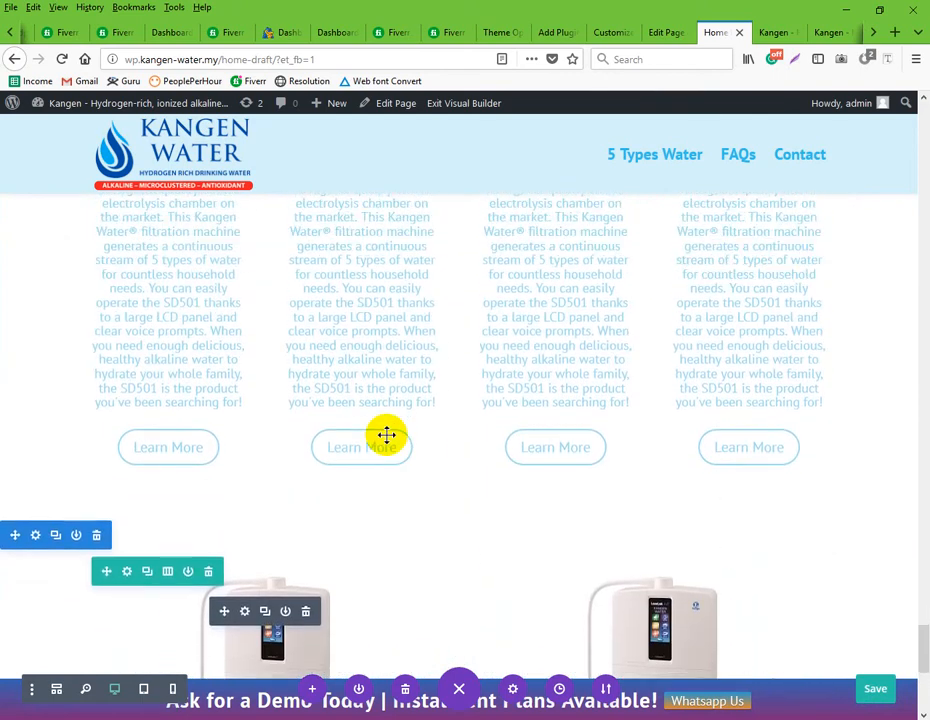
scroll(386, 434, "up", 3)
scroll(387, 434, "down", 3)
scroll(494, 392, "down", 6)
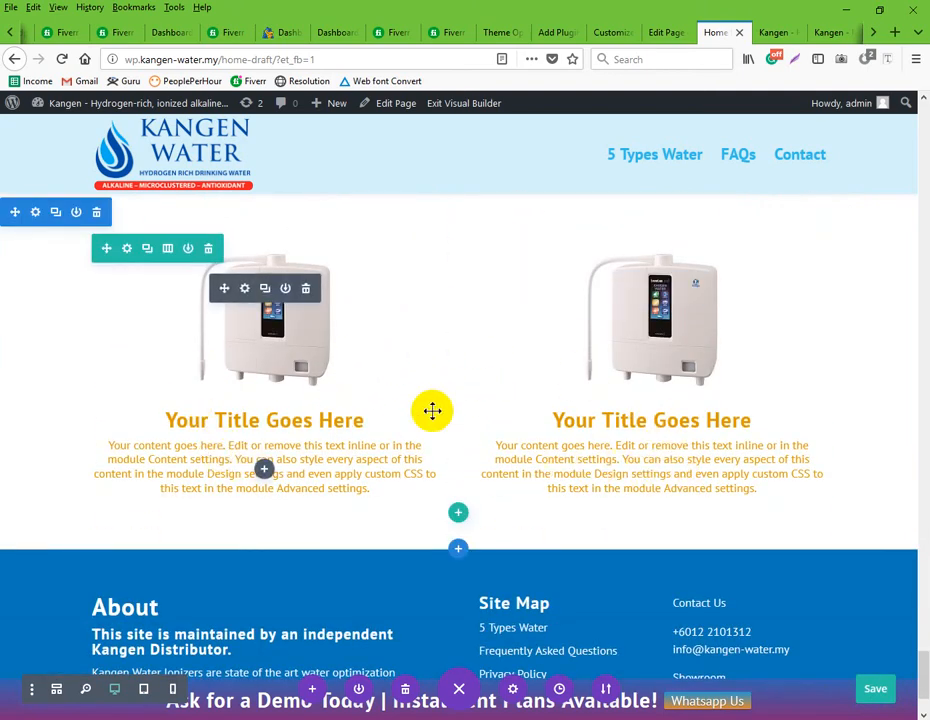
Look over the page's upper content sections, including the molecular hydrogen and ORP sections, and return to the product slider
scroll(376, 386, "up", 10)
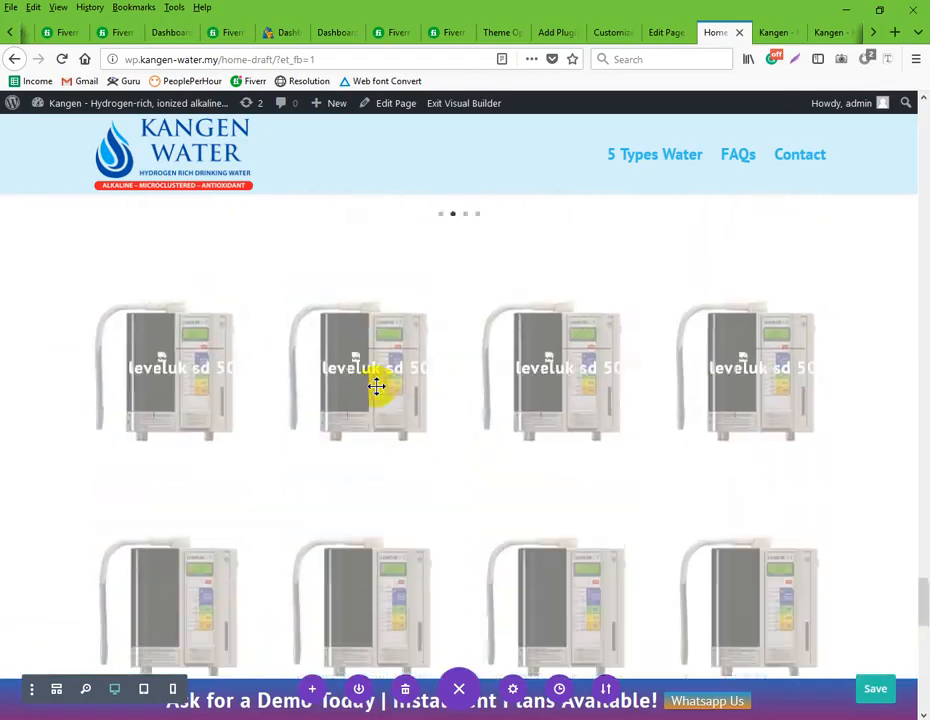
scroll(376, 386, "up", 15)
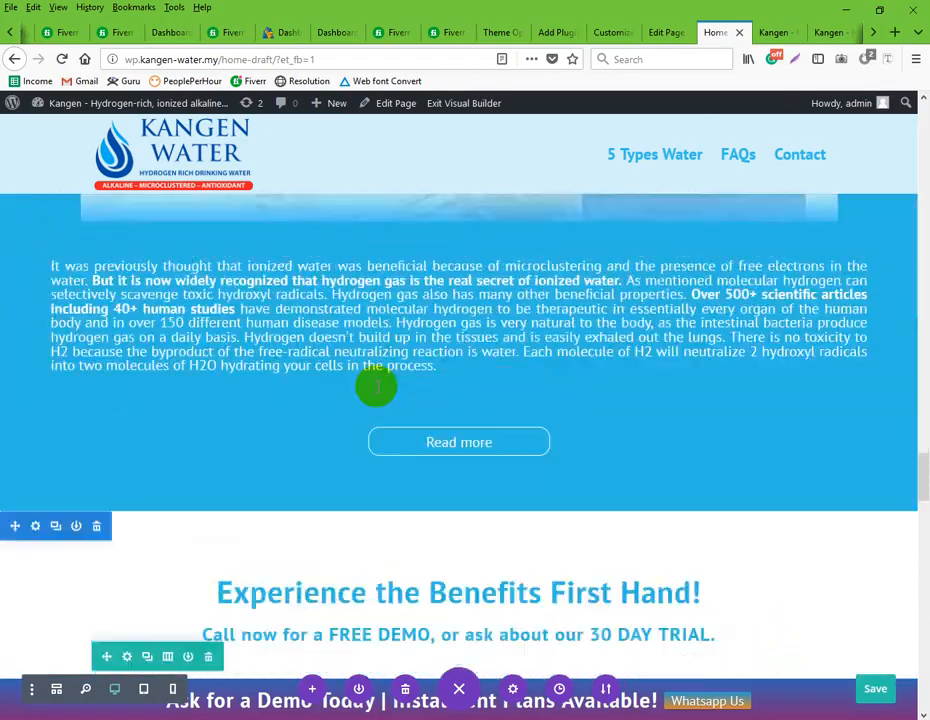
scroll(376, 386, "up", 8)
scroll(376, 386, "down", 8)
scroll(376, 386, "up", 14)
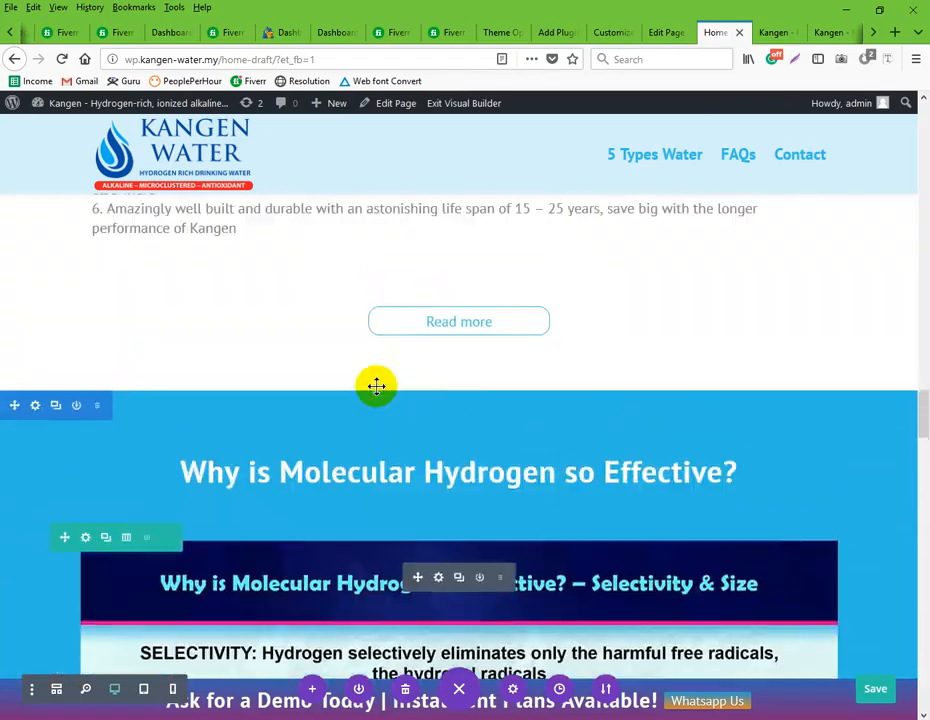
scroll(375, 387, "down", 10)
scroll(375, 387, "up", 3)
scroll(375, 387, "down", 3)
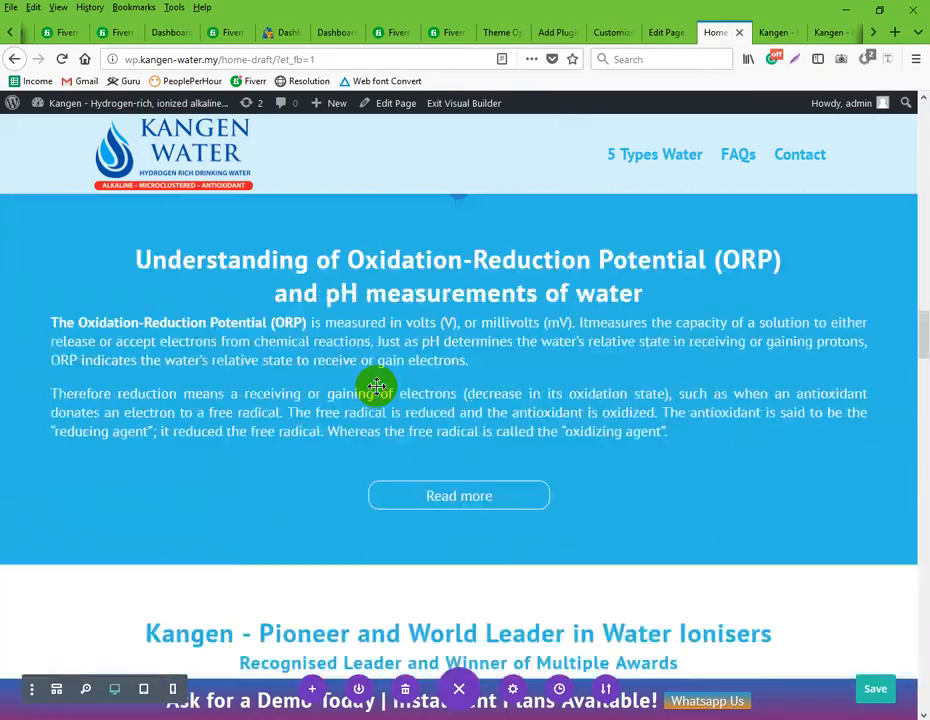
scroll(411, 442, "up", 10)
scroll(411, 442, "down", 15)
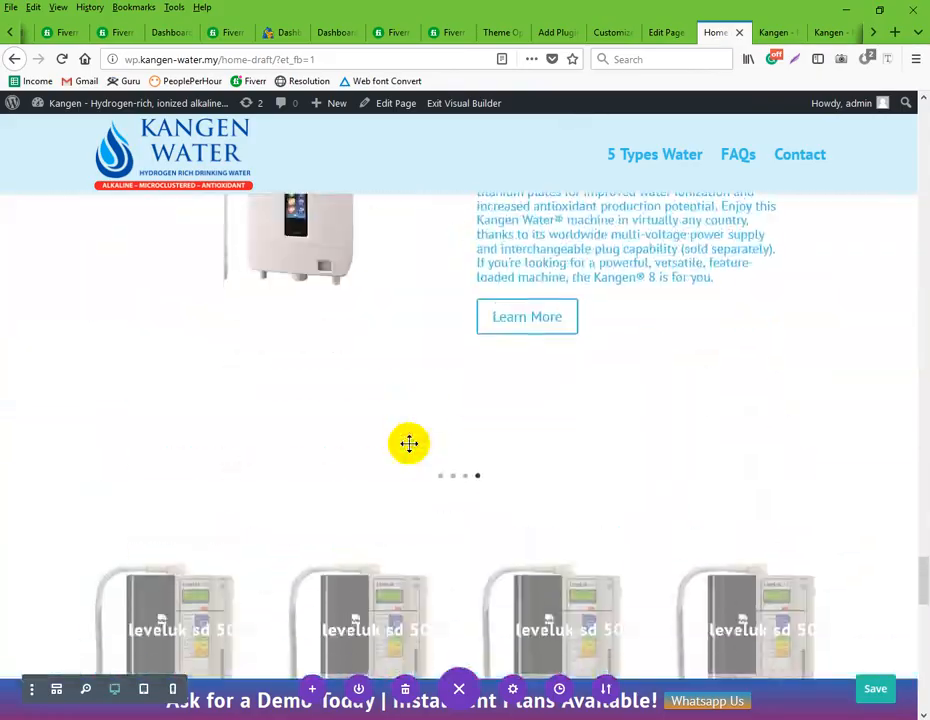
Add a background gradient to the section that holds the two blurbs near the end of the page
scroll(409, 443, "down", 14)
scroll(409, 443, "up", 5)
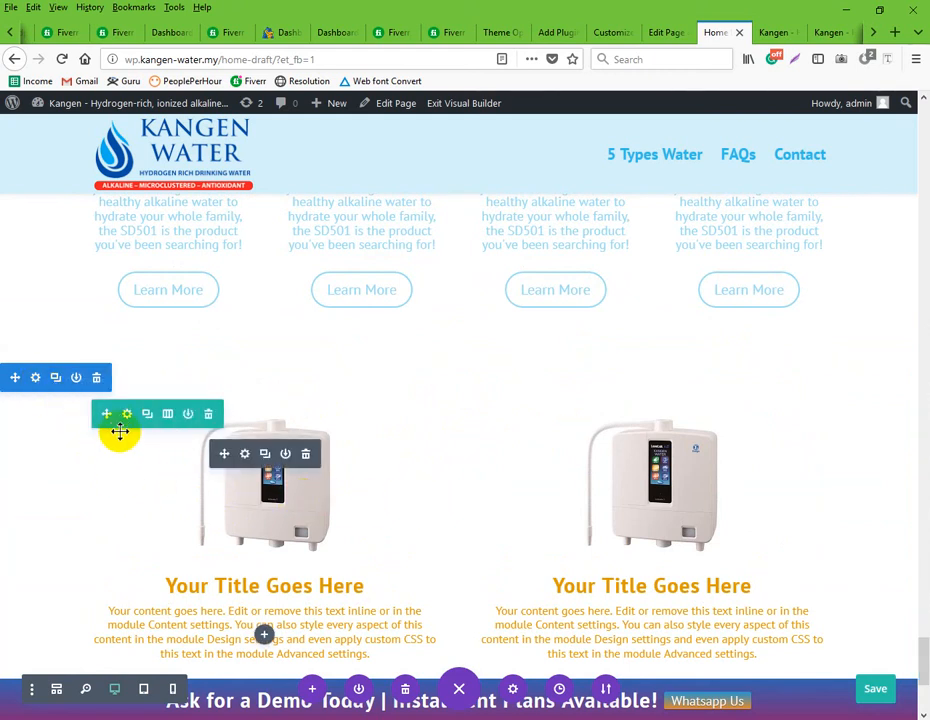
left_click(34, 378)
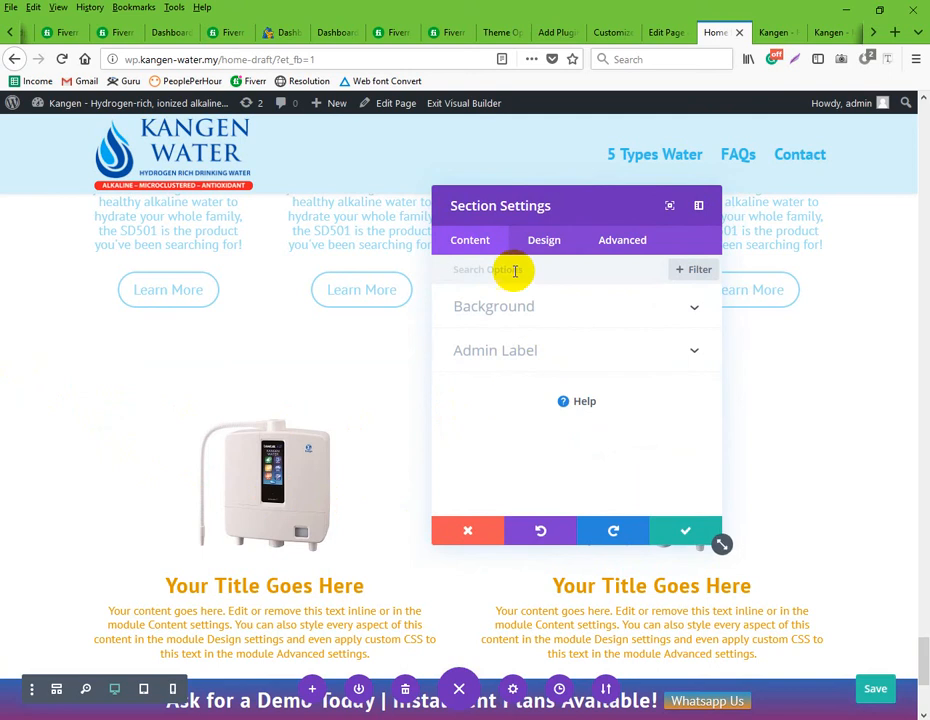
left_click(535, 314)
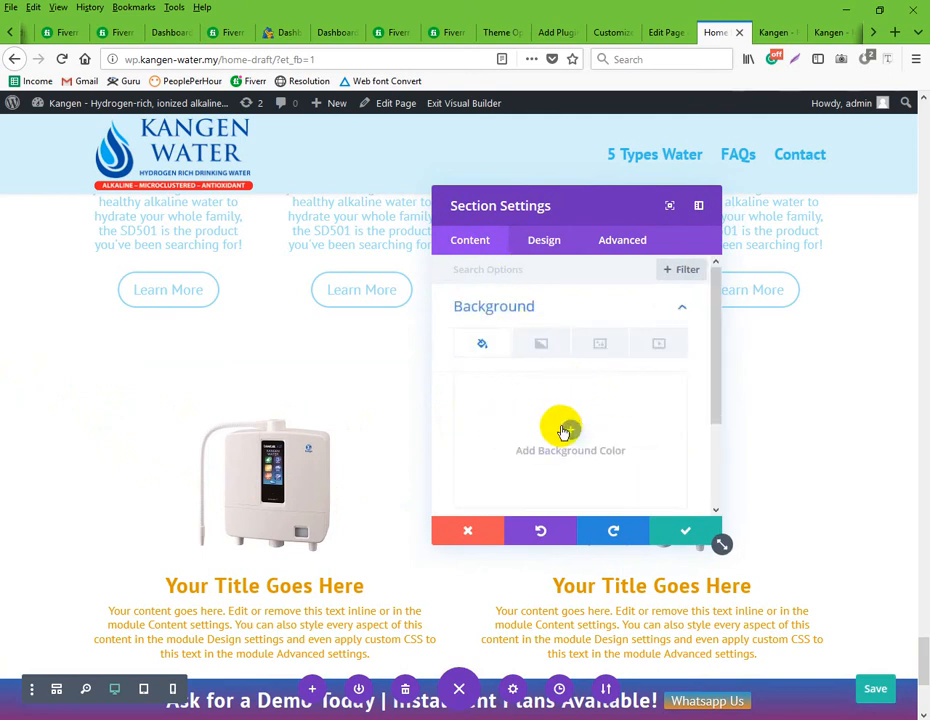
left_click(539, 347)
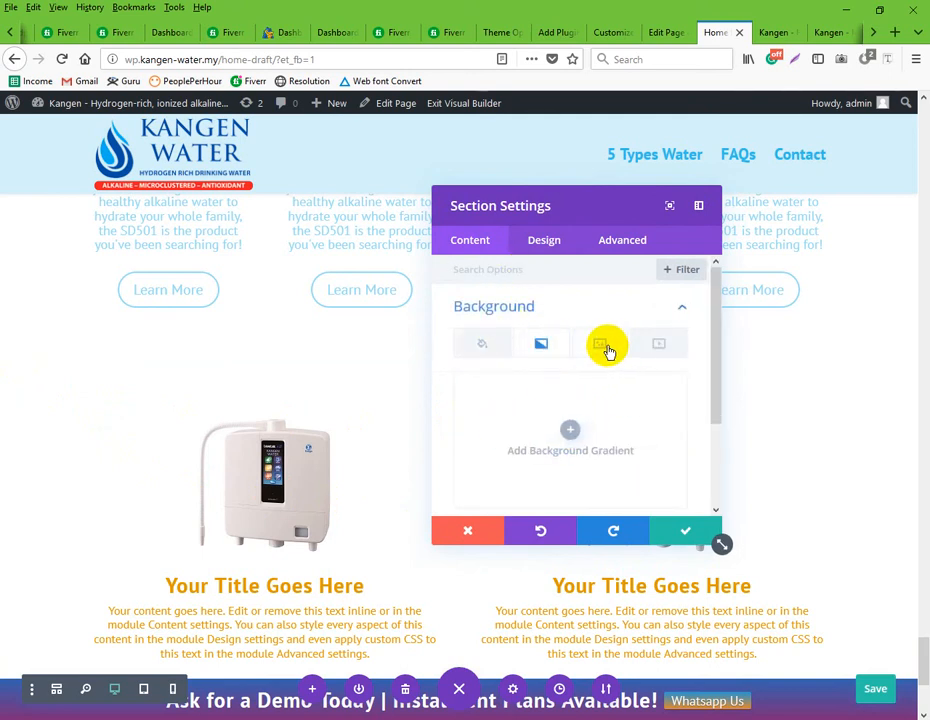
left_click(603, 346)
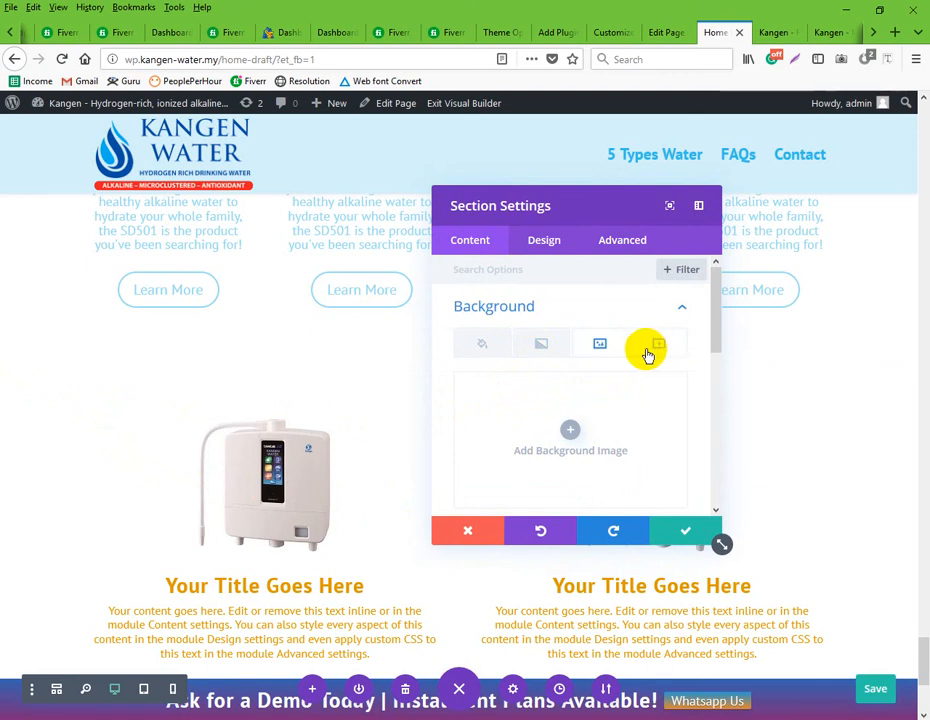
left_click(543, 347)
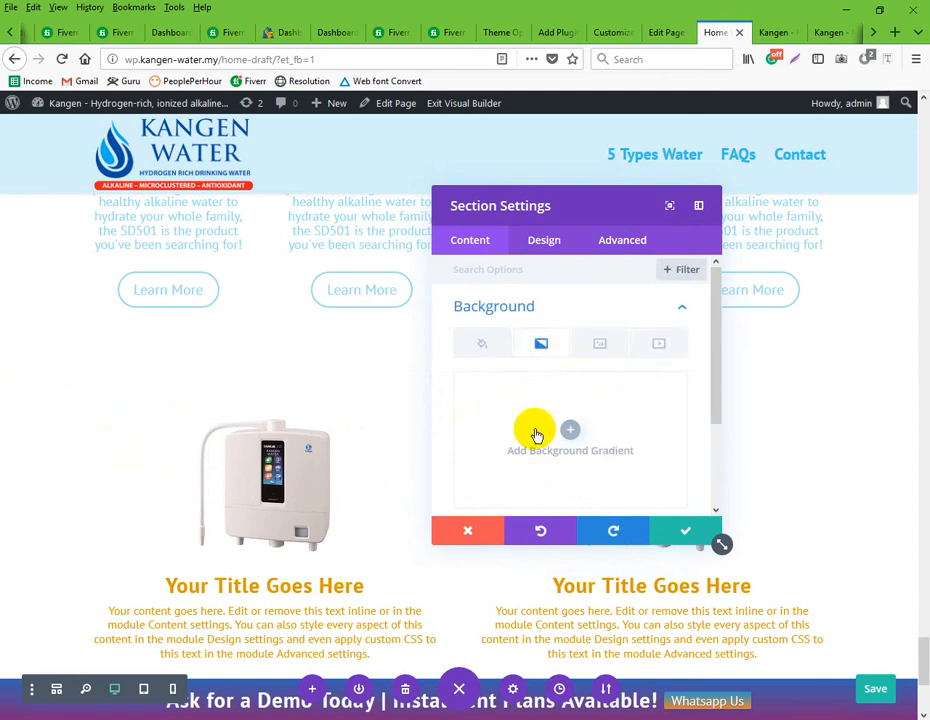
left_click(570, 429)
Try red and yellow as the gradient's first colour and set it to the blue #0c71c3
scroll(560, 445, "down", 2)
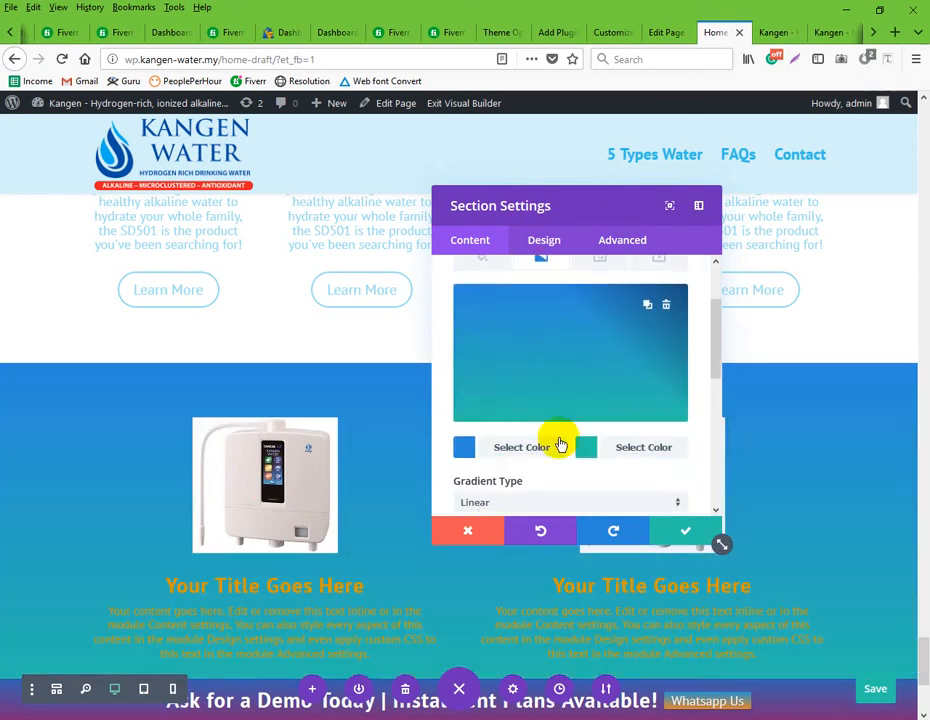
left_click(508, 457)
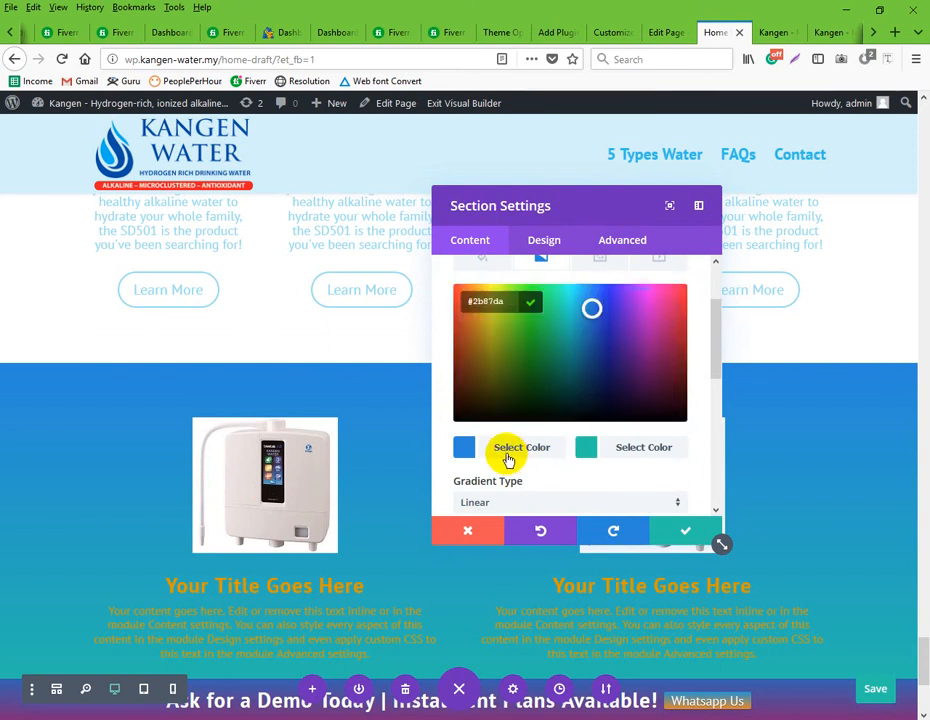
left_click(529, 432)
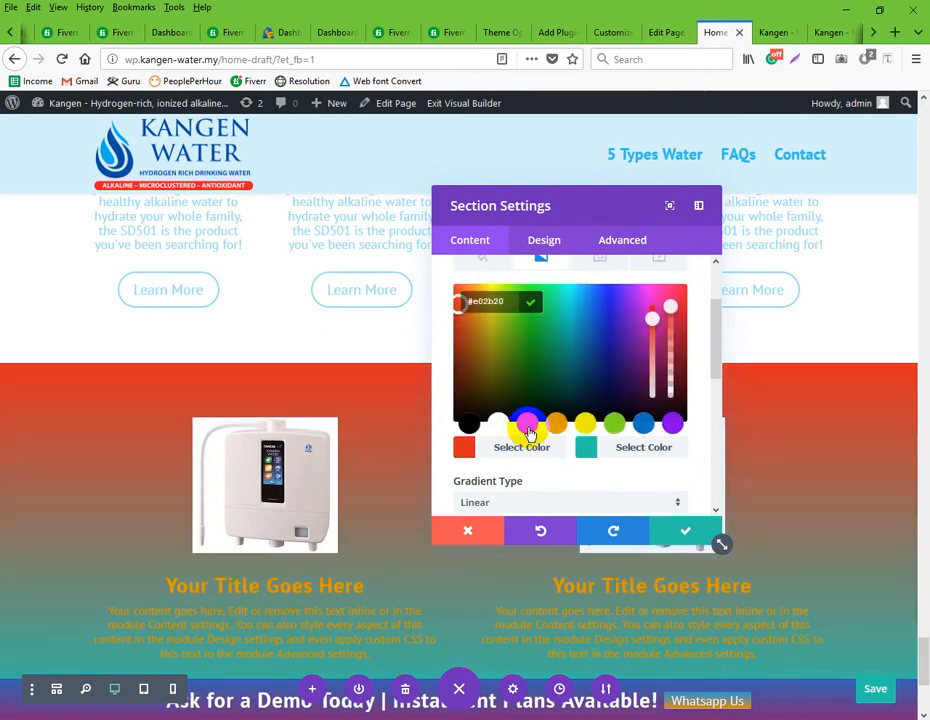
left_click(585, 426)
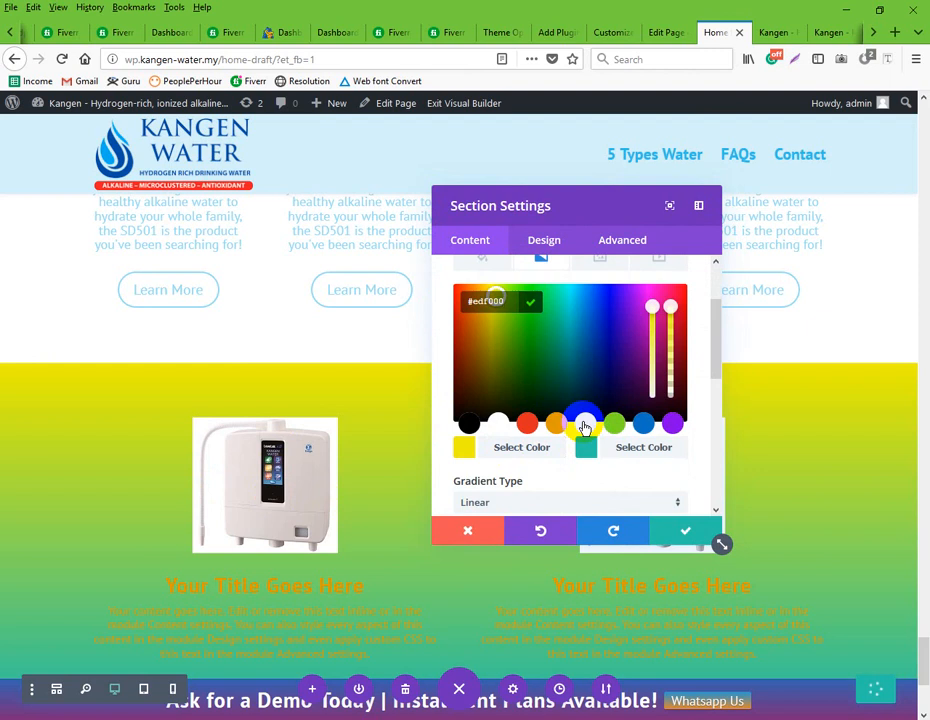
left_click(641, 426)
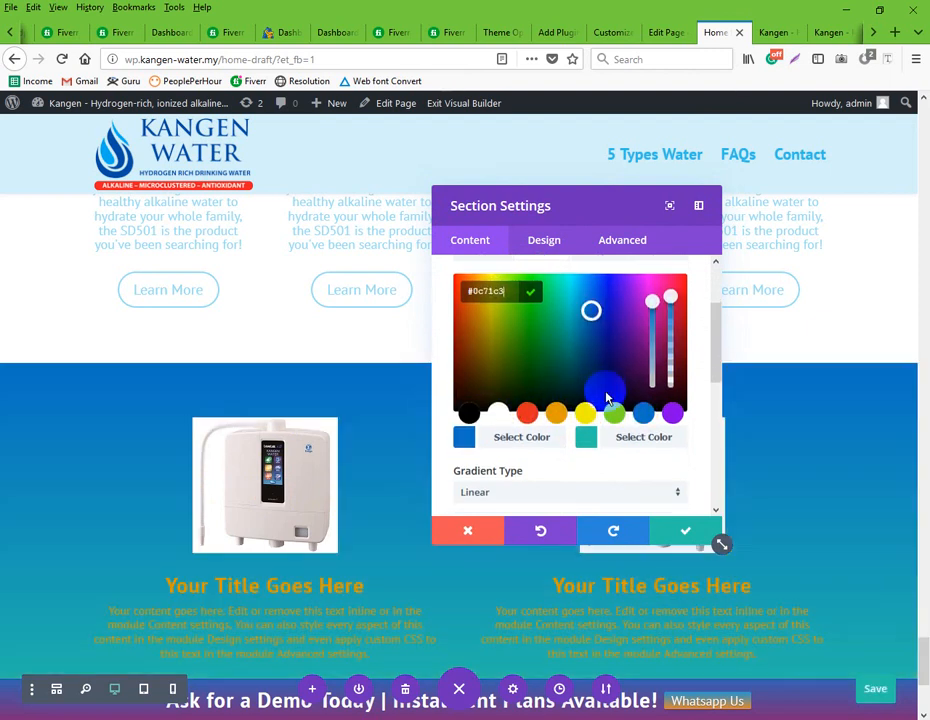
Make the gradient's second colour mostly transparent, at rgba(41,196,169,0.12)
scroll(604, 390, "down", 3)
scroll(600, 410, "up", 1)
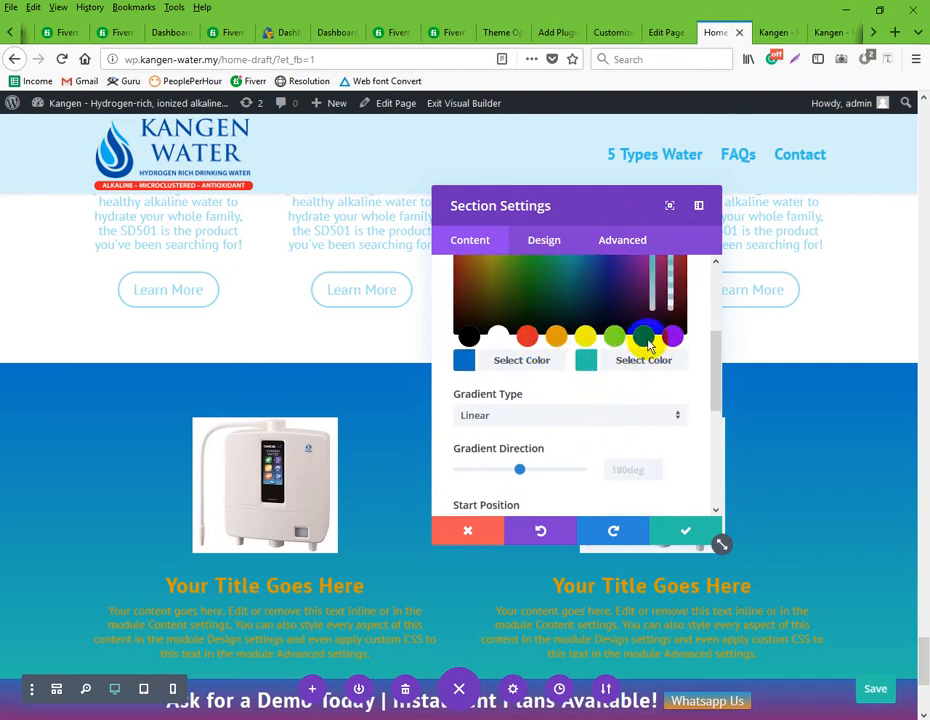
left_click(669, 297)
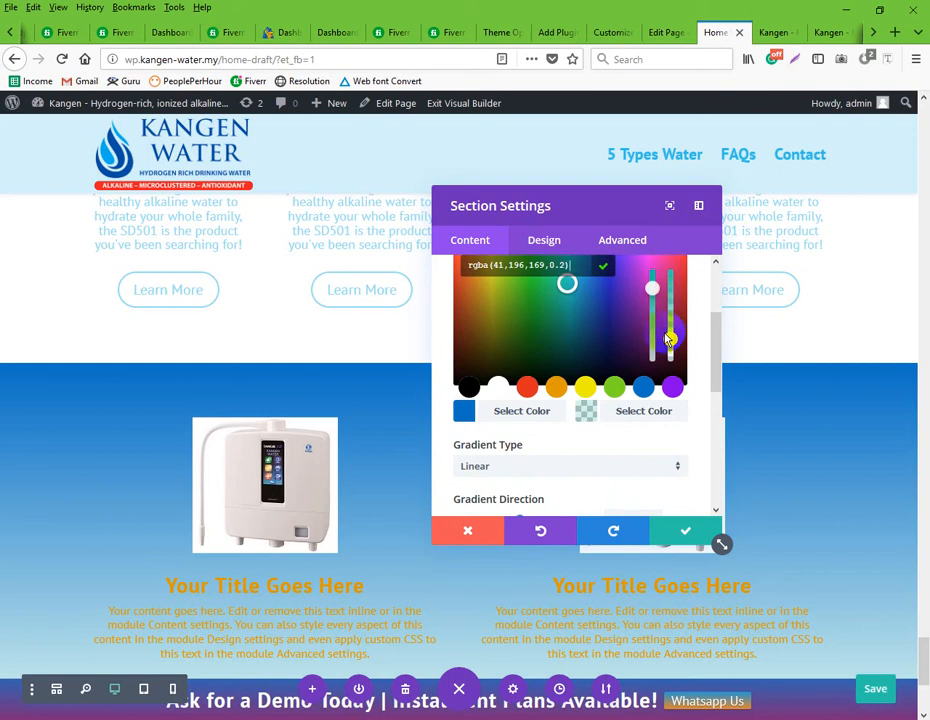
scroll(669, 340, "down", 1)
scroll(672, 355, "up", 1)
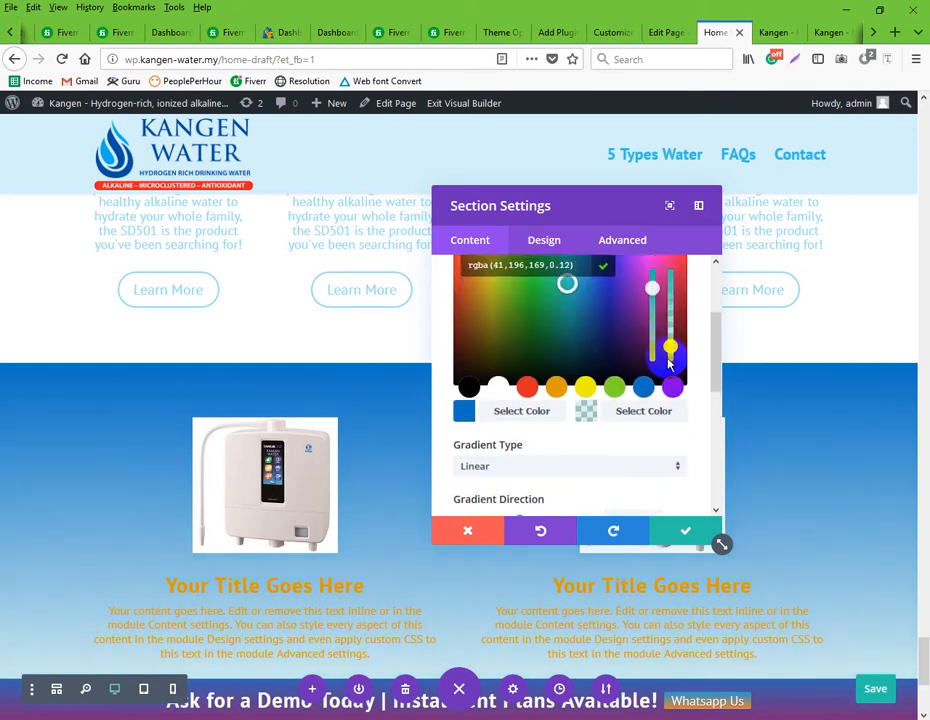
Soften the gradient's first colour to the semi-transparent, less saturated blue rgba(87,145,193,0.7)
left_click(465, 411)
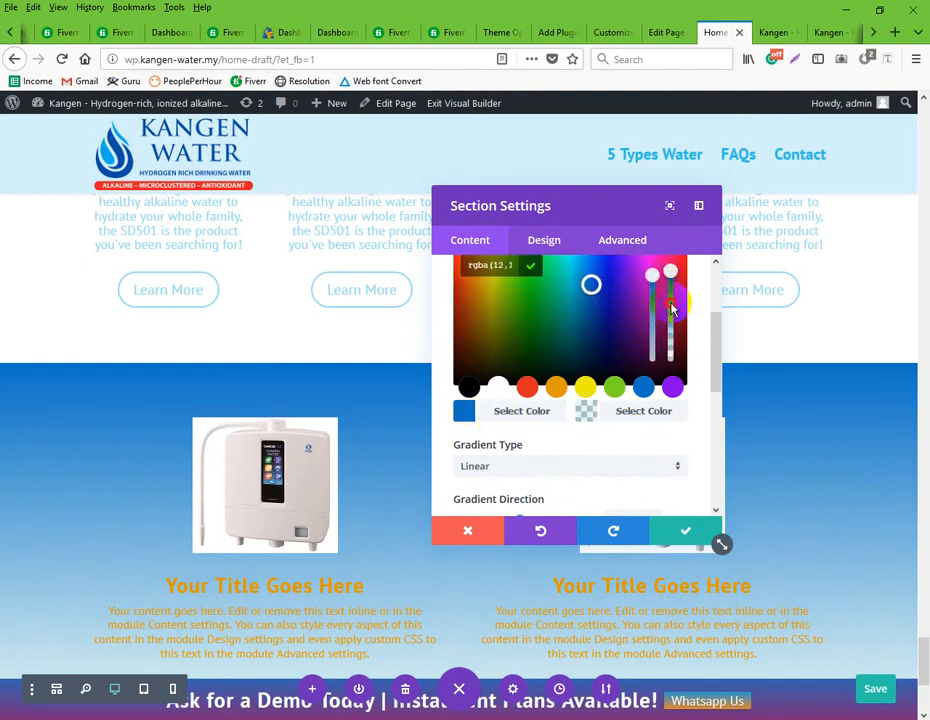
left_click(672, 310)
left_click_drag(651, 300, 651, 312)
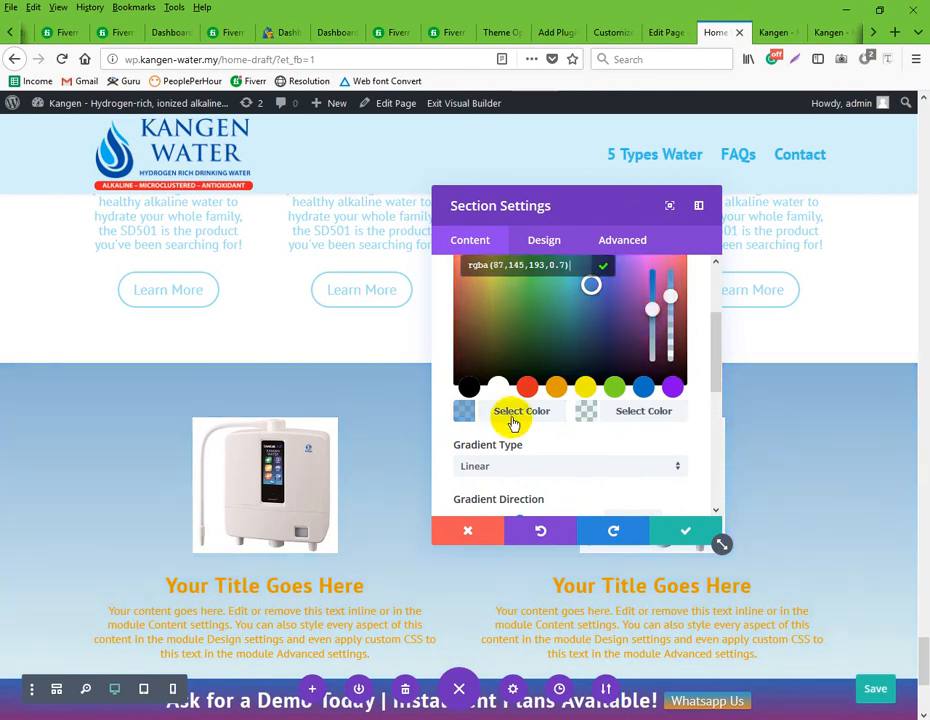
Keep the gradient type as Linear and set the gradient direction to 203deg
scroll(536, 442, "down", 2)
left_click(612, 385)
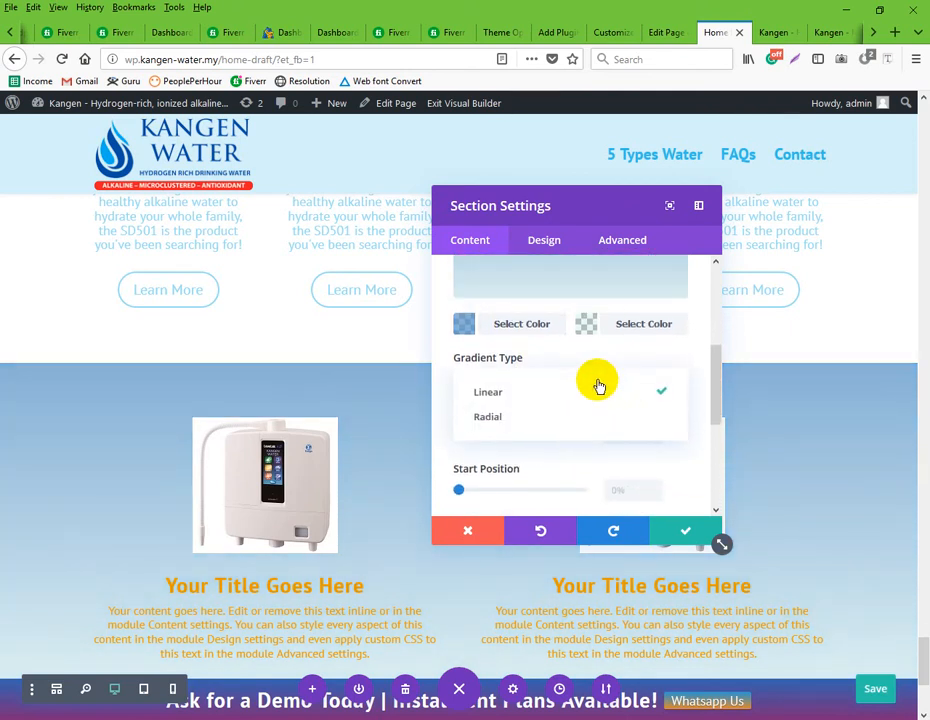
left_click(516, 398)
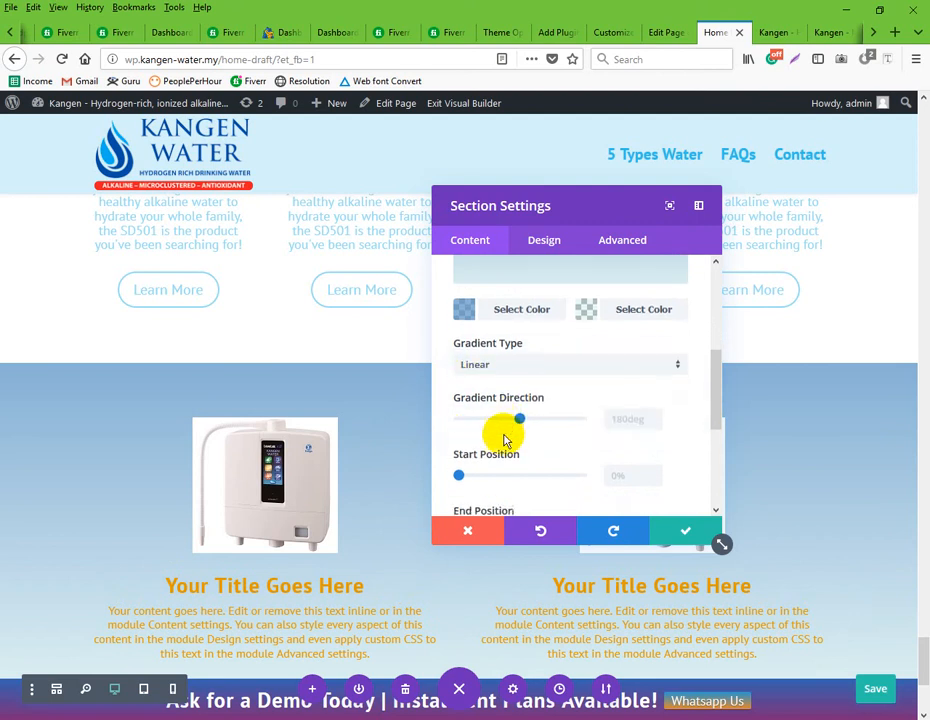
scroll(505, 440, "down", 1)
left_click_drag(524, 354, 537, 355)
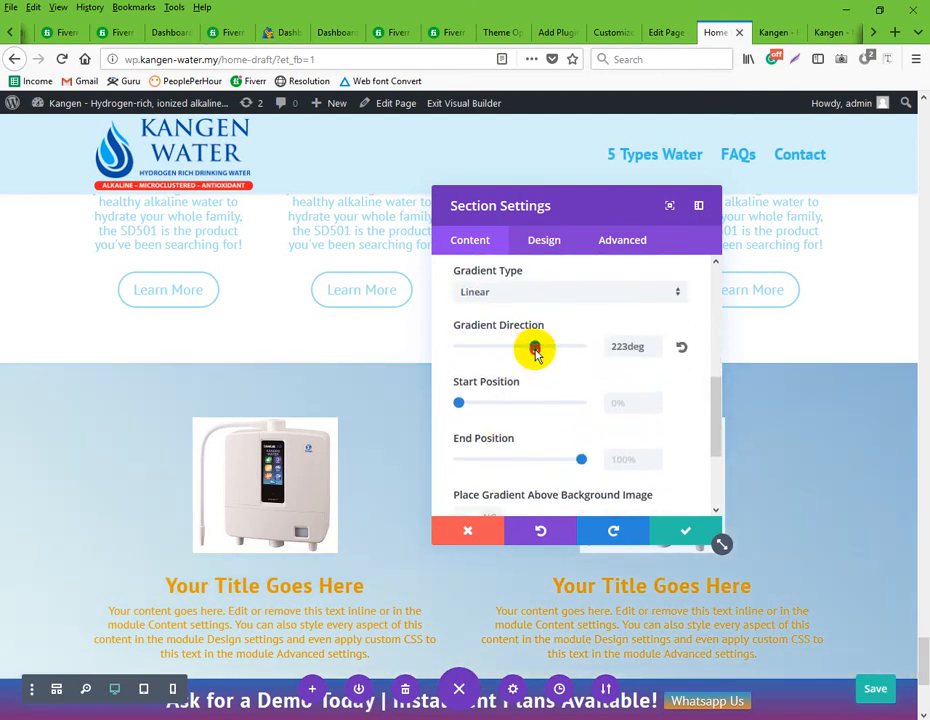
Set the gradient's start position to 35% and end position to 51%, and save the section settings
left_click_drag(460, 405, 498, 409)
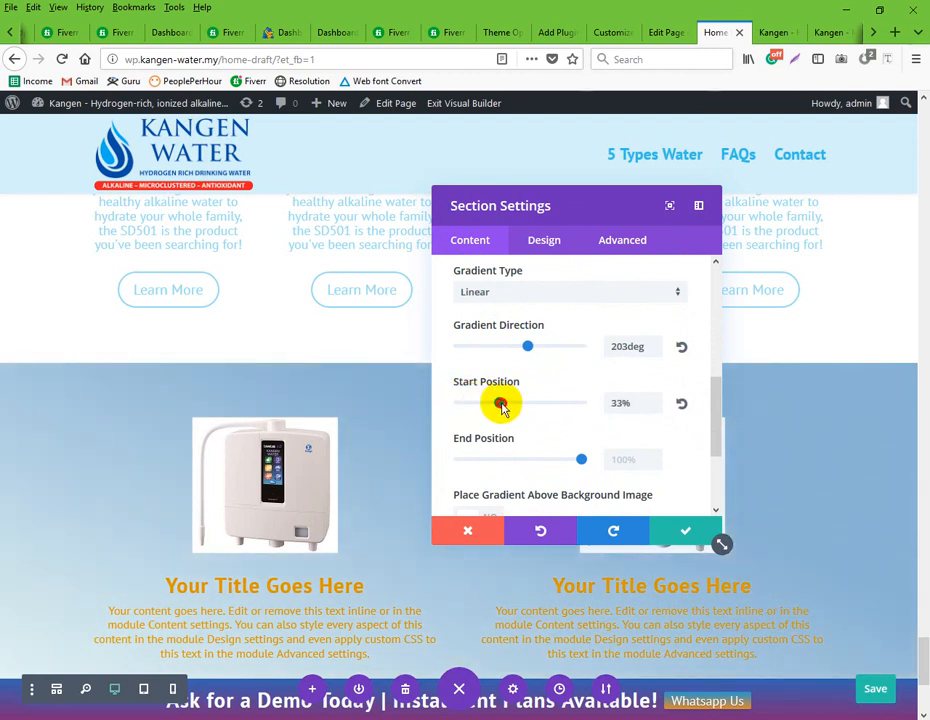
left_click_drag(583, 459, 519, 466)
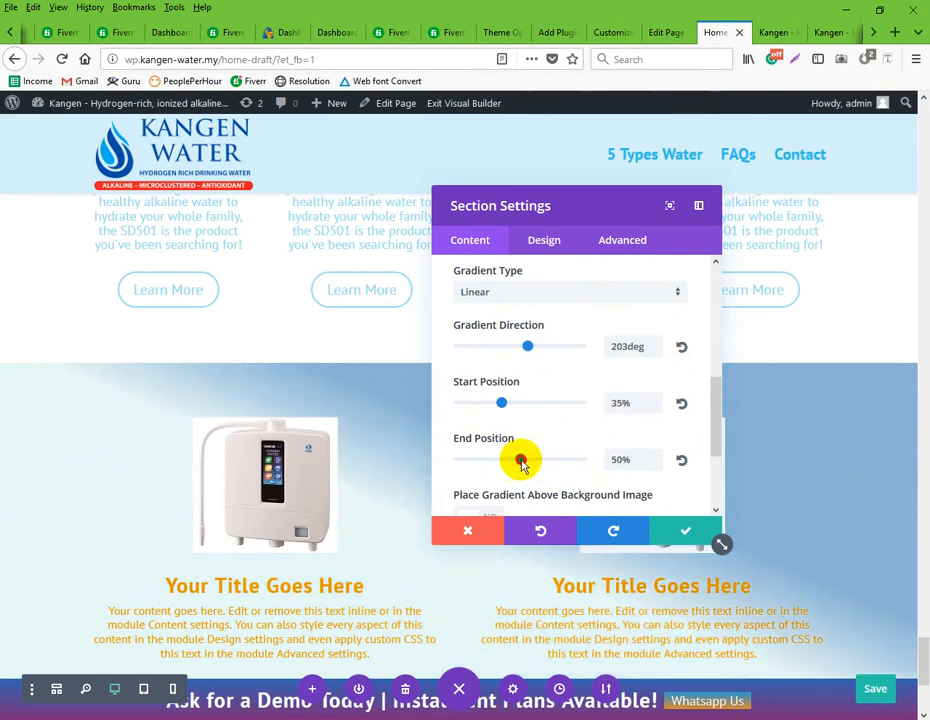
left_click(664, 531)
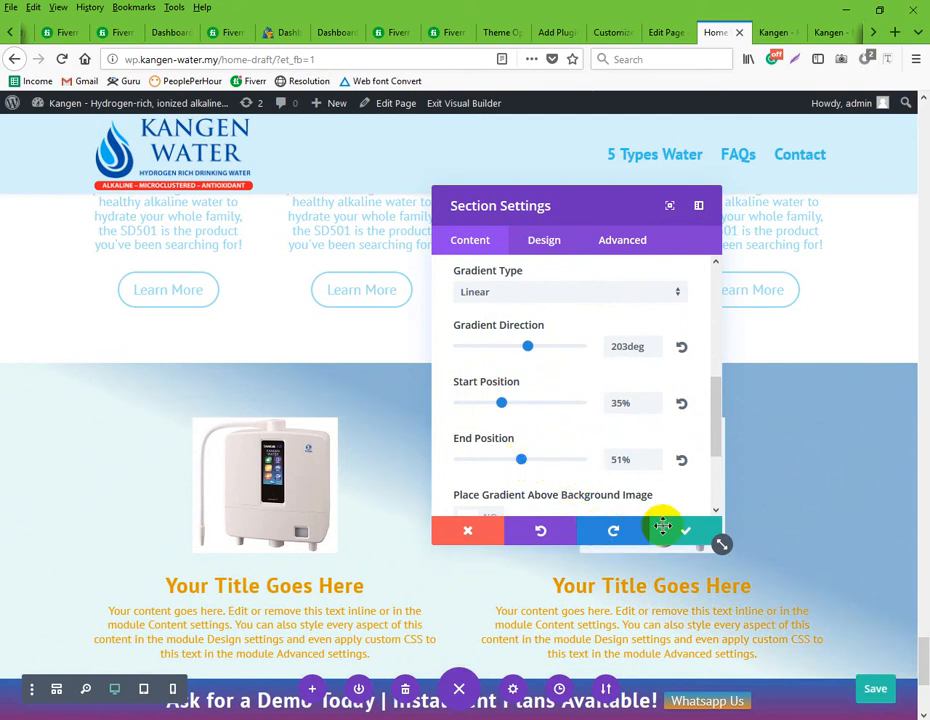
Save the page with the new section gradient and exit the Visual Builder
scroll(583, 477, "down", 4)
scroll(538, 424, "up", 1)
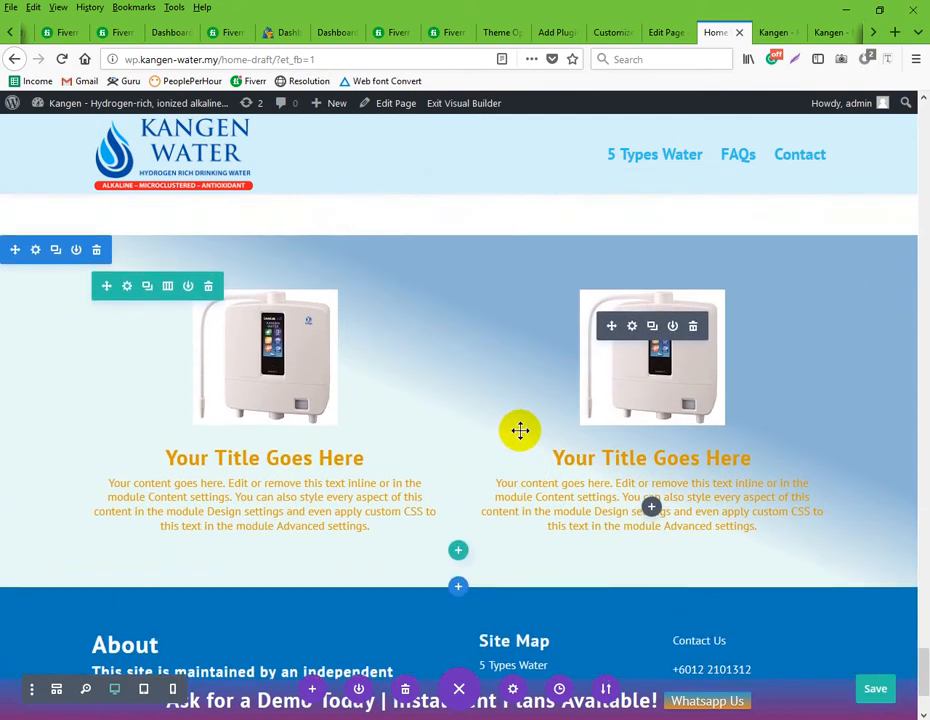
scroll(505, 465, "up", 1)
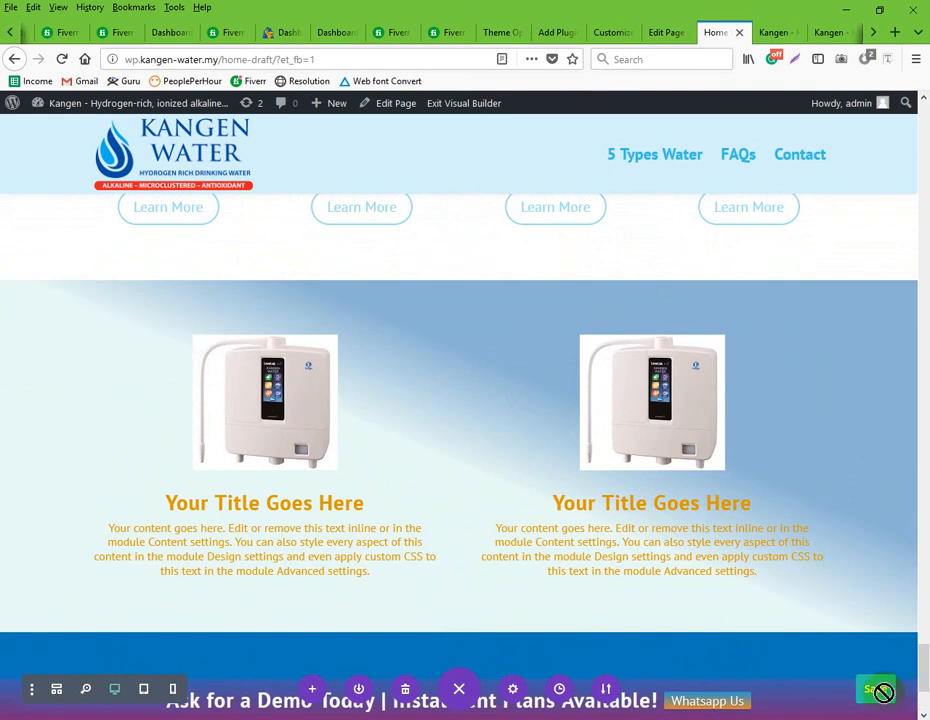
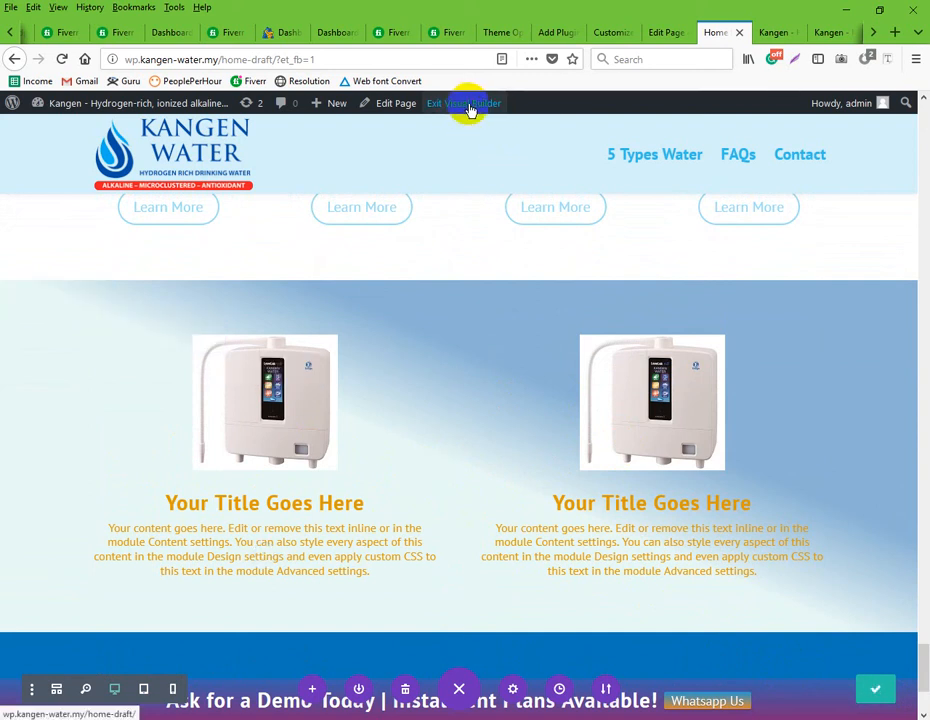
left_click(469, 106)
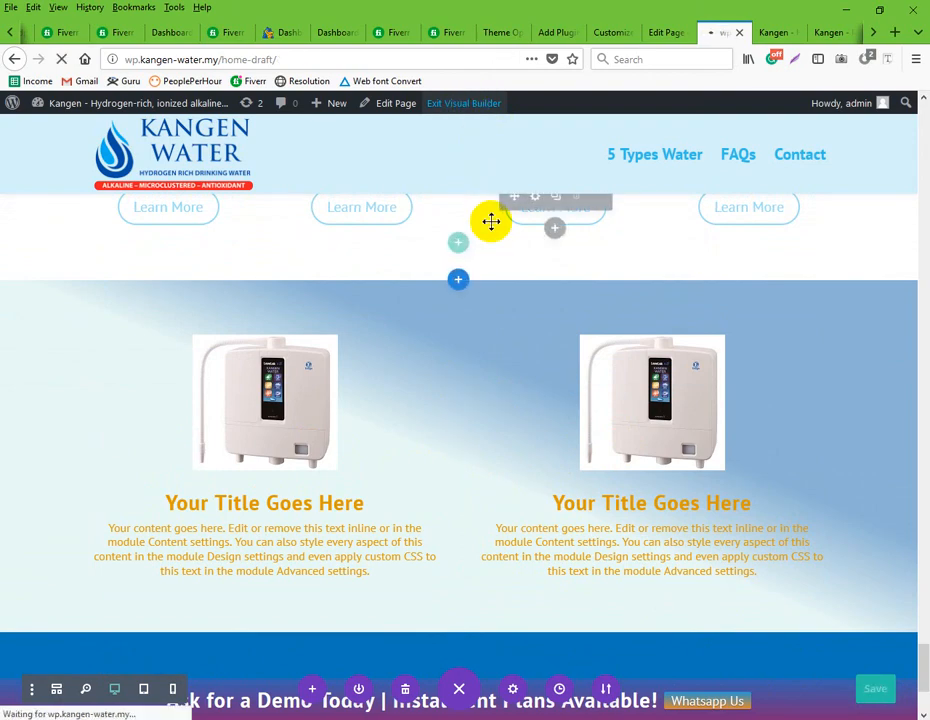
Check the two blurbs and their gradient background near the end of the live Home Draft page
scroll(502, 320, "down", 5)
scroll(498, 320, "up", 5)
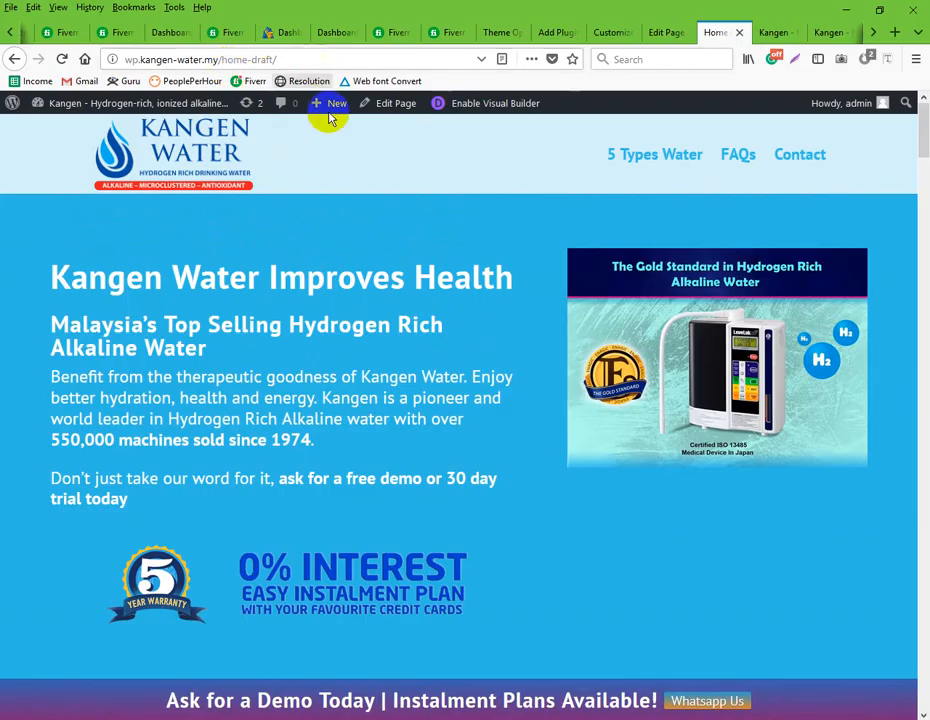
scroll(436, 494, "down", 10)
scroll(430, 494, "down", 5)
left_click_drag(924, 330, 916, 670)
scroll(382, 490, "up", 2)
scroll(384, 490, "down", 2)
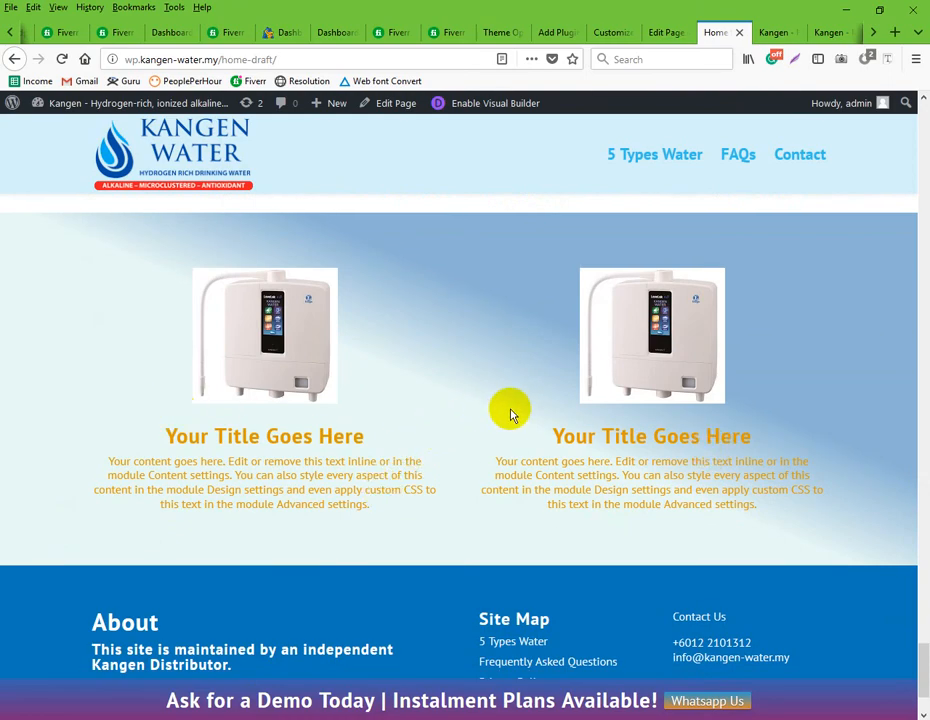
Look over the live page's product slider, awards and ORP sections, and return to the start of the page
scroll(500, 409, "up", 10)
scroll(500, 405, "up", 5)
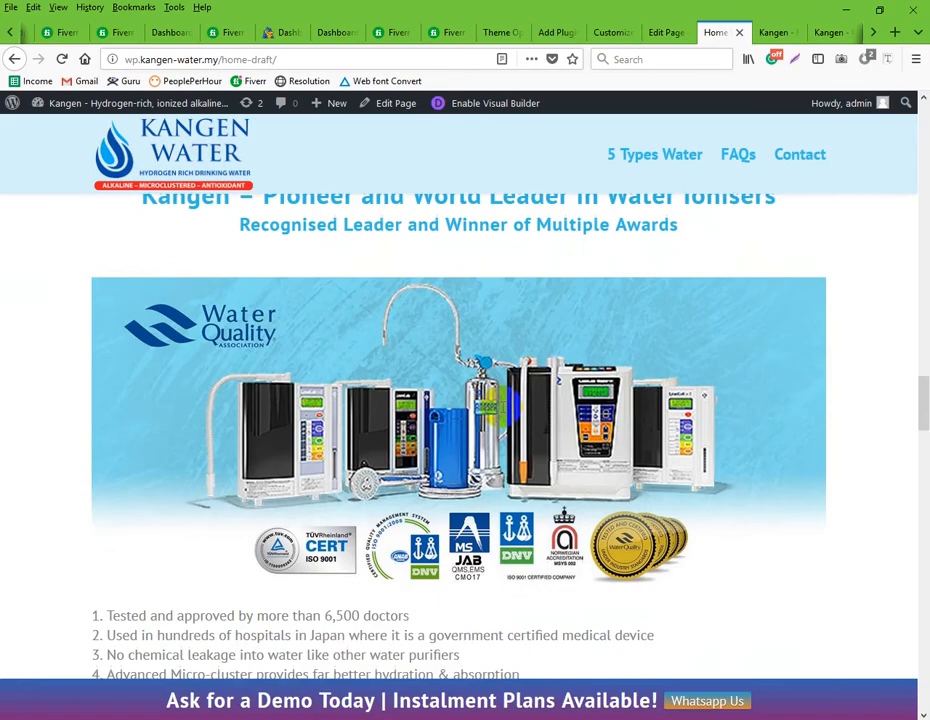
scroll(500, 405, "down", 10)
scroll(502, 408, "up", 10)
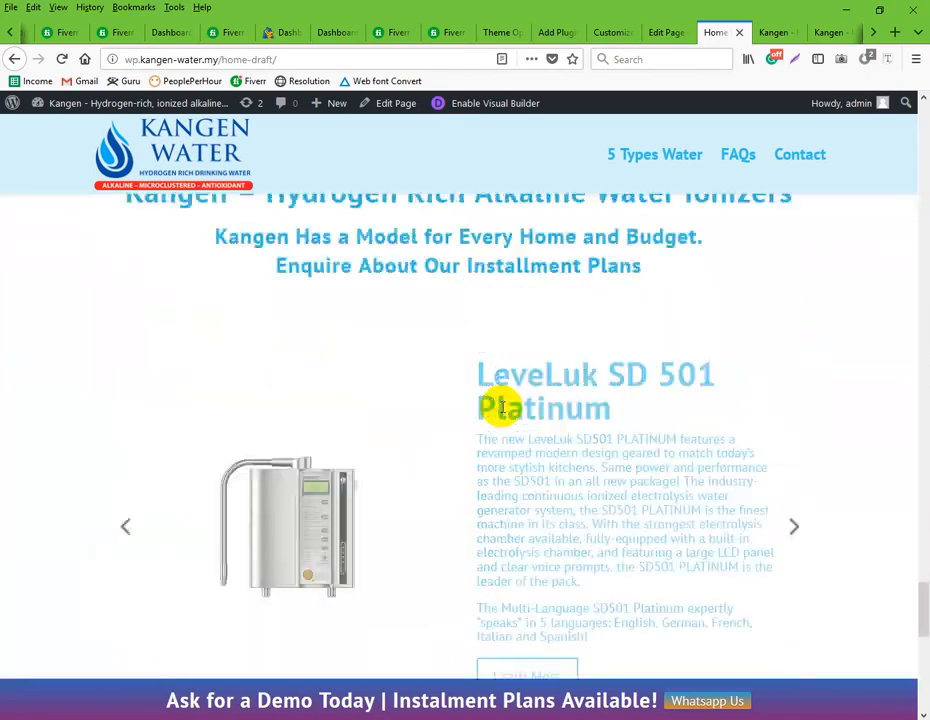
scroll(502, 412, "up", 5)
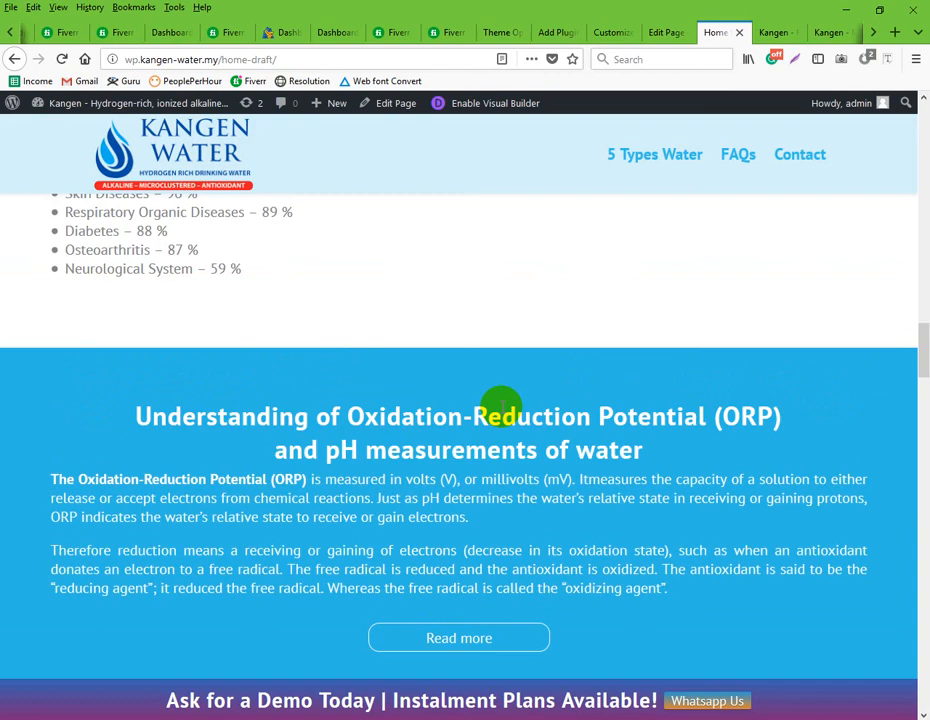
scroll(500, 405, "up", 15)
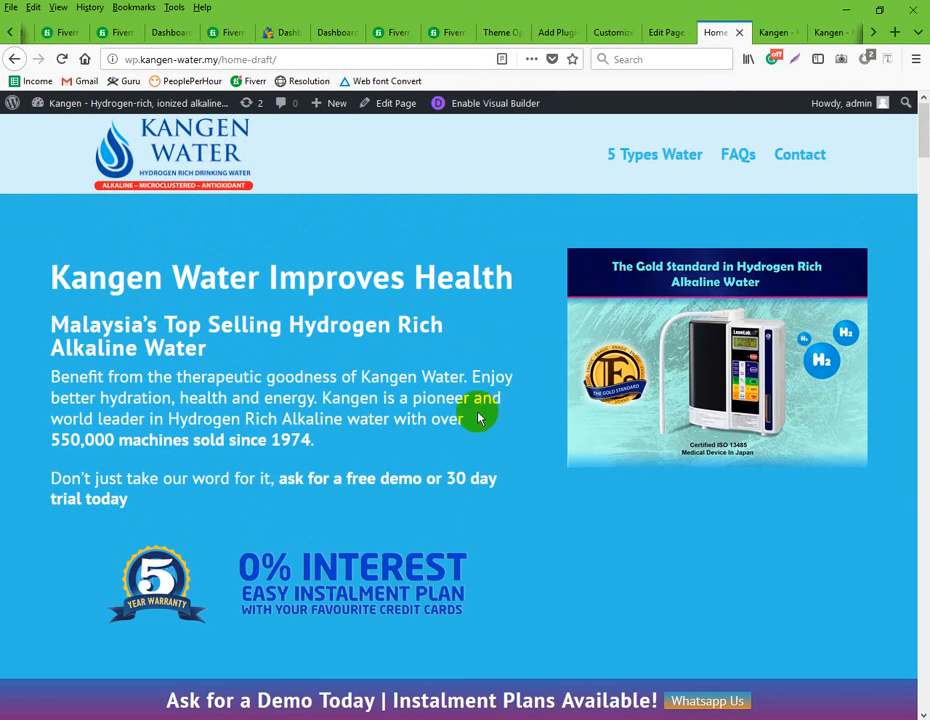
Open the Theme Customizer for the live Home Draft page
left_click(492, 34)
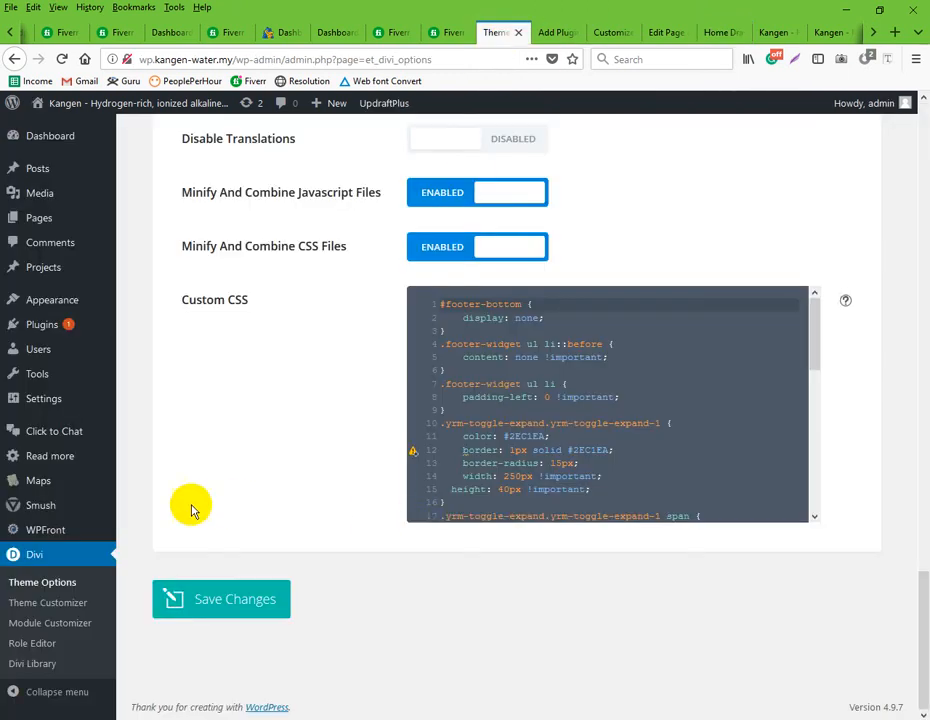
left_click(714, 33)
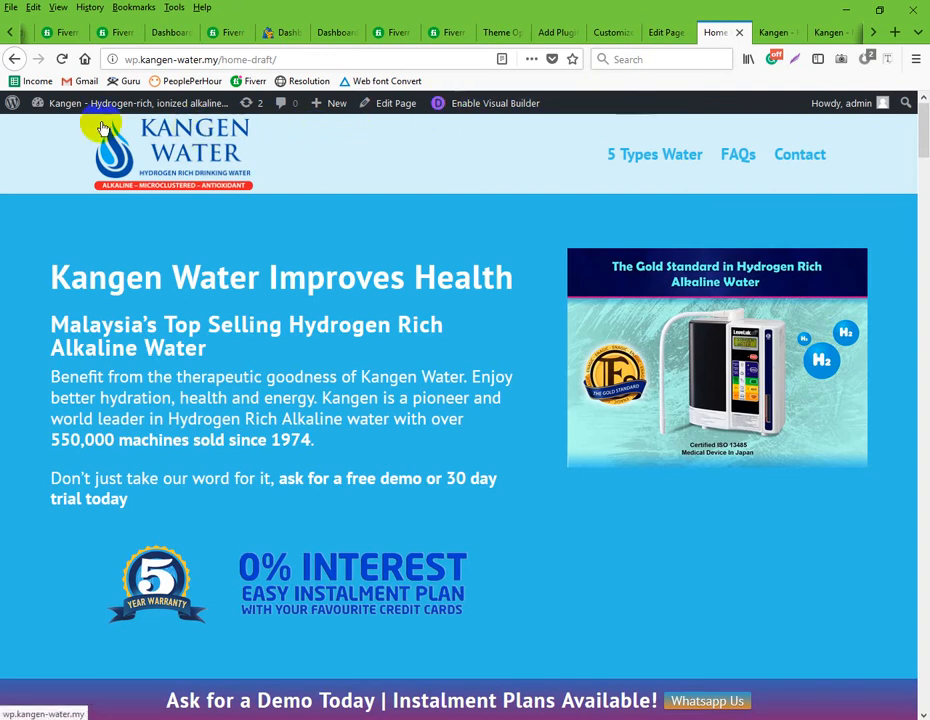
mouse_move(100, 104)
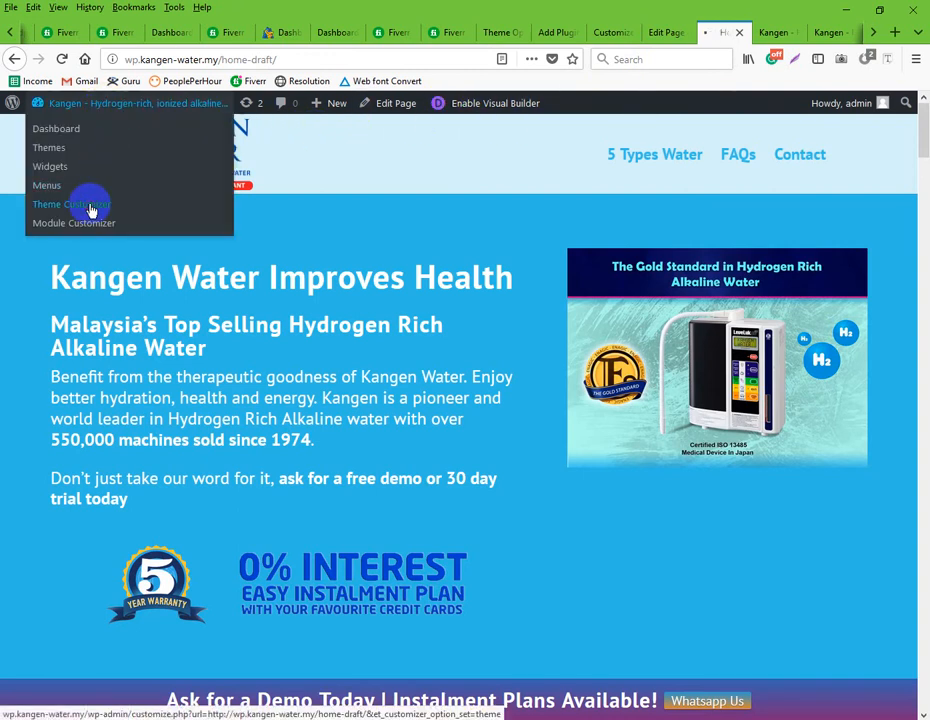
left_click(90, 207)
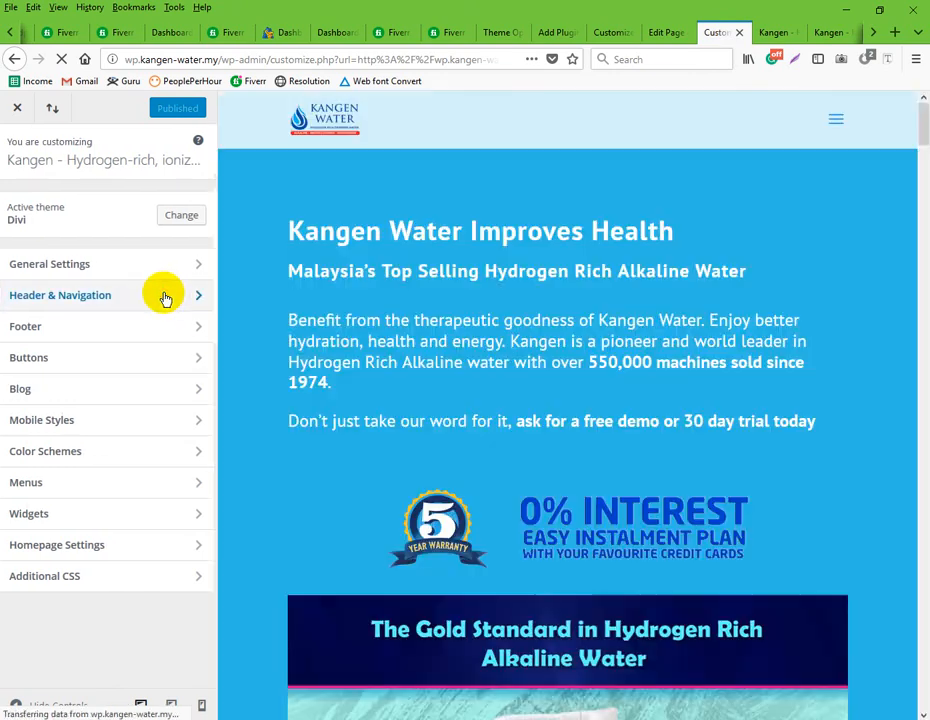
left_click(162, 296)
left_click(14, 149)
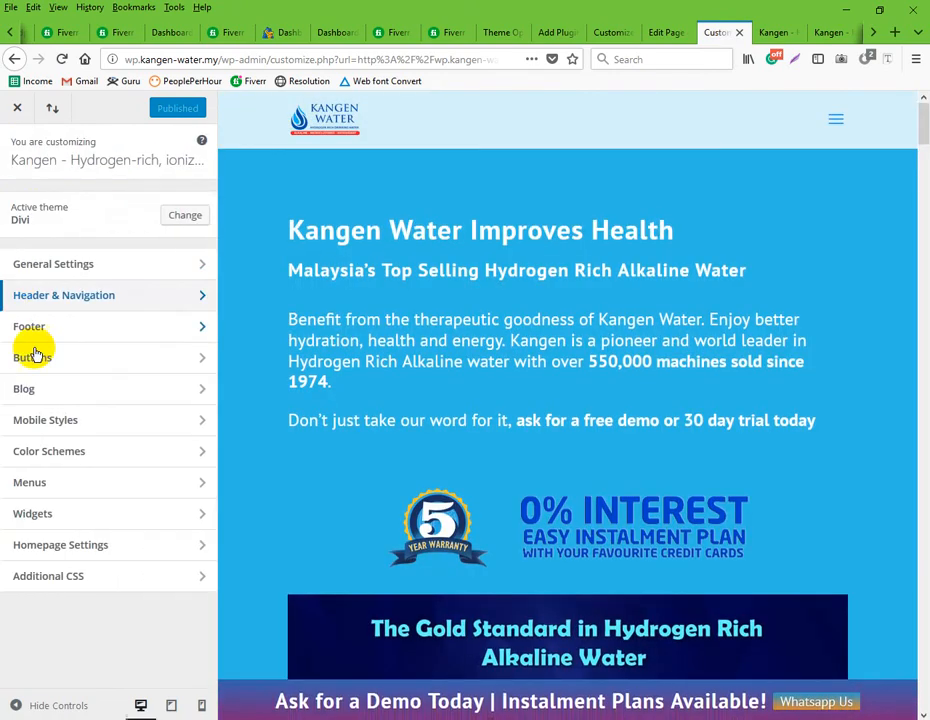
Examine the site-wide Typography options for body and header text in General Settings
left_click(90, 266)
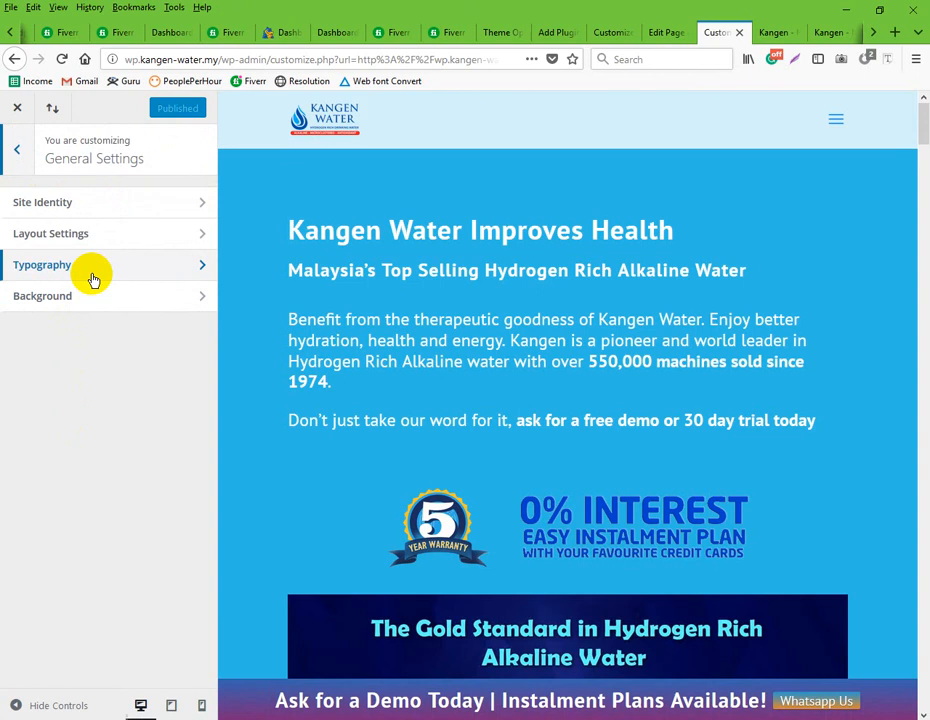
left_click(92, 279)
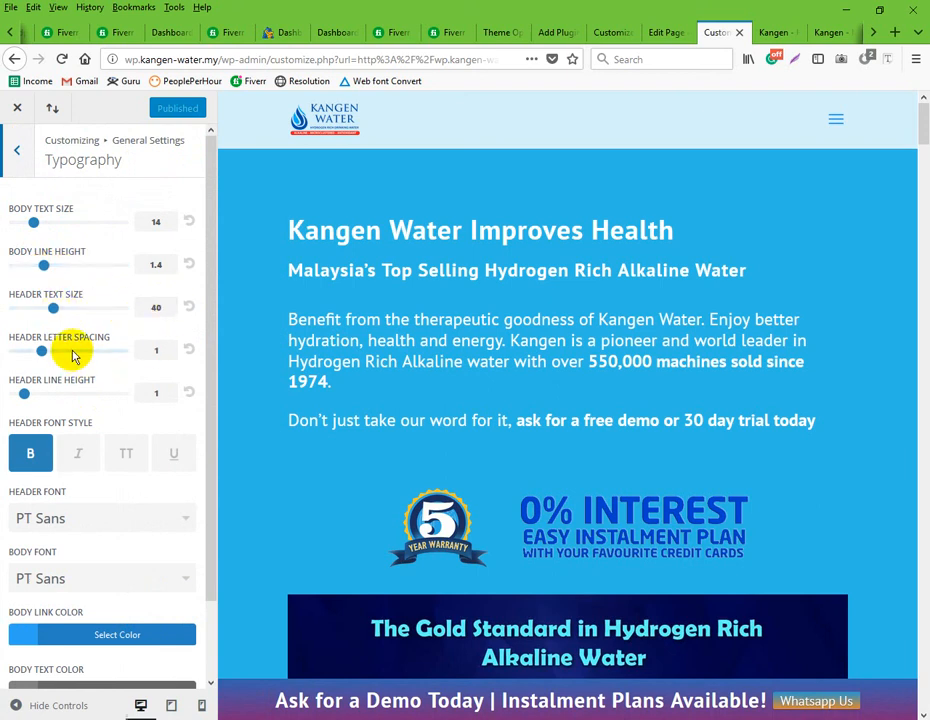
scroll(72, 357, "down", 2)
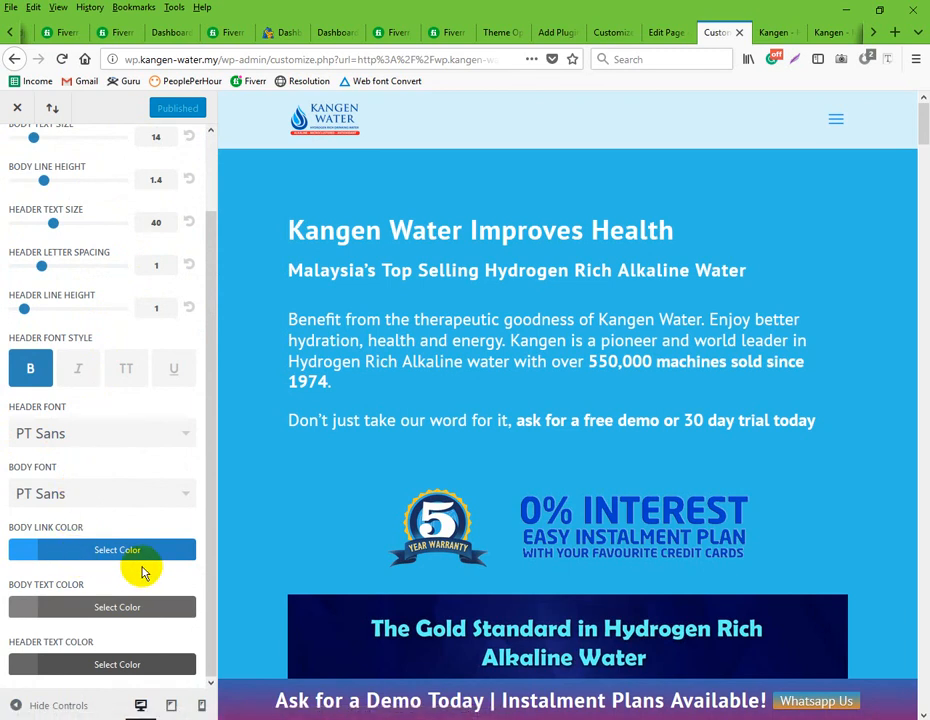
scroll(21, 235, "up", 3)
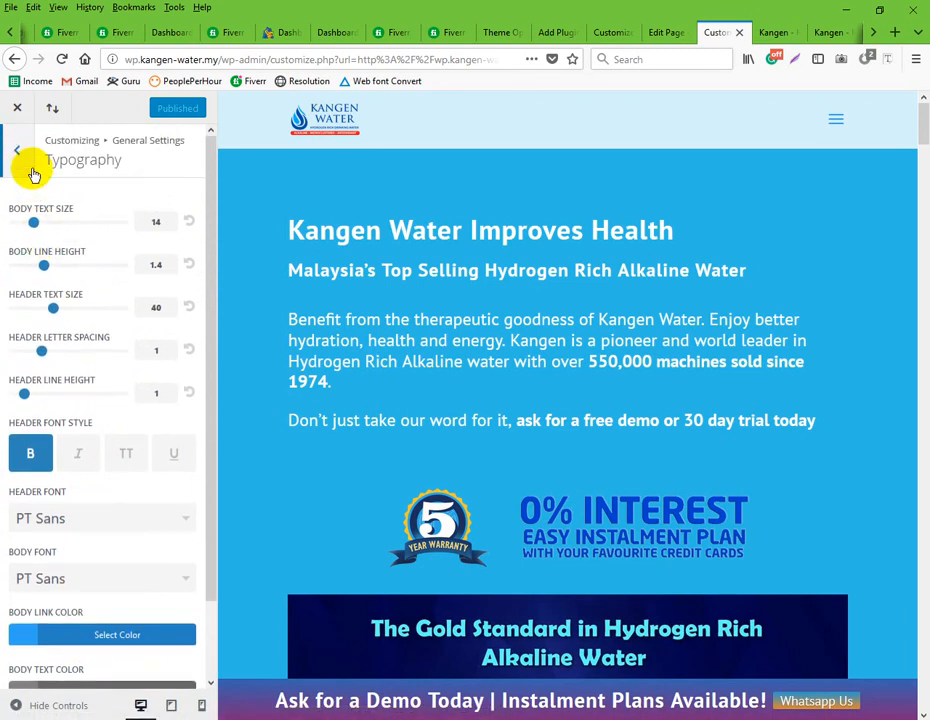
left_click(18, 152)
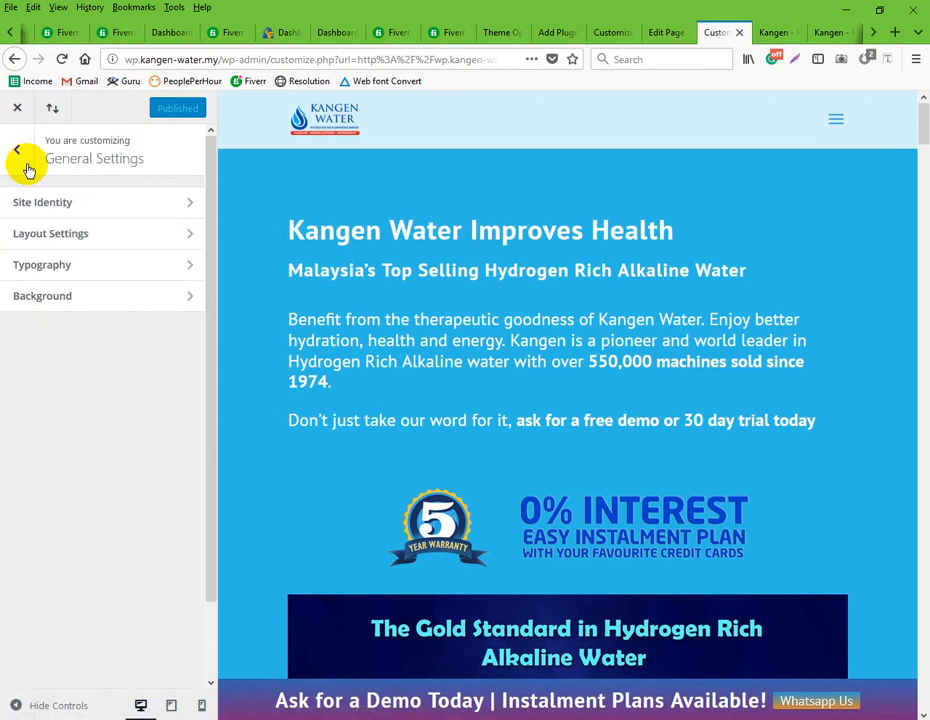
Look through the Layout Settings and Site Identity options in General Settings, and return to the main customizer list
left_click(104, 235)
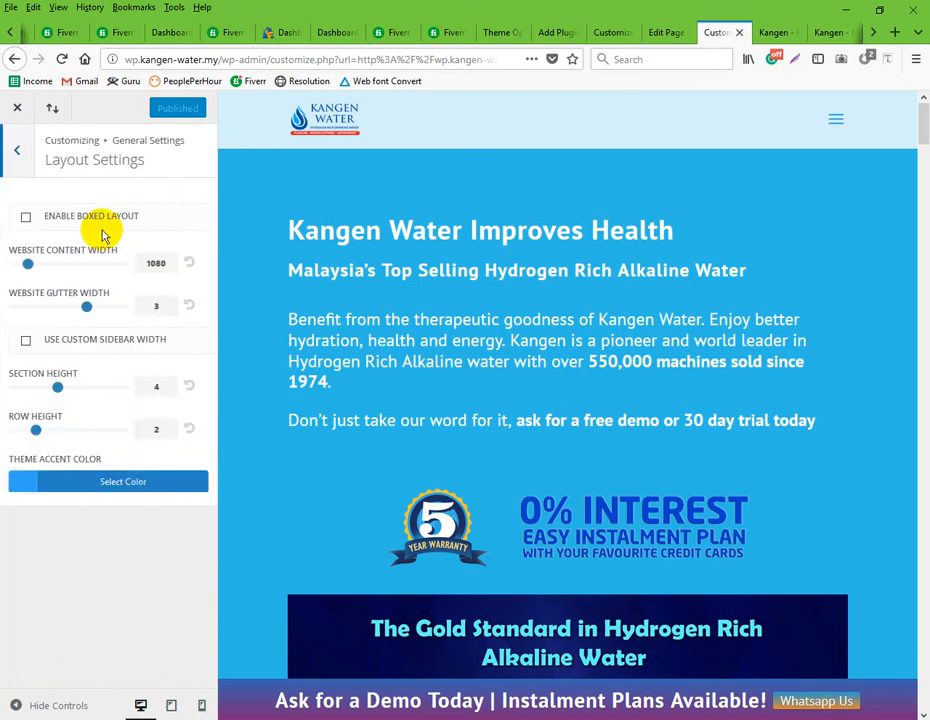
left_click(17, 152)
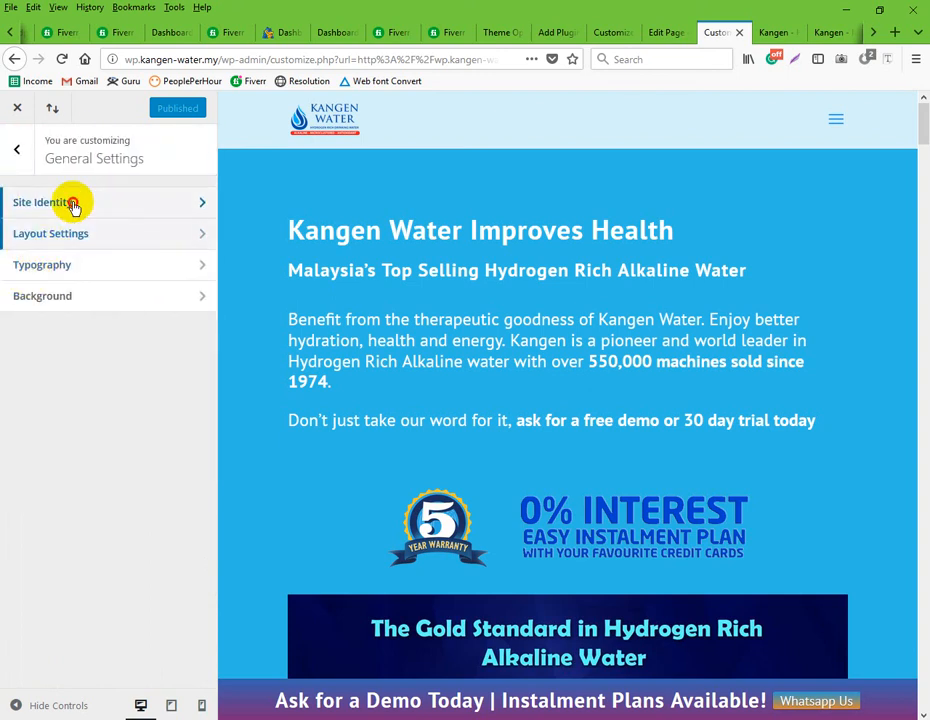
left_click(74, 204)
left_click(17, 150)
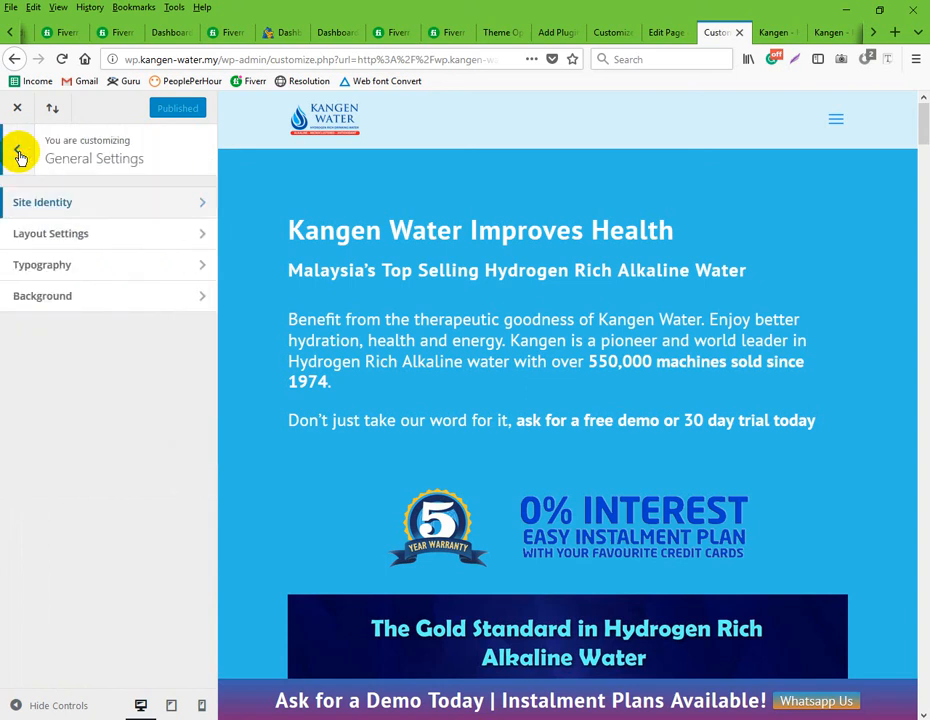
left_click(19, 150)
left_click(60, 264)
left_click(20, 160)
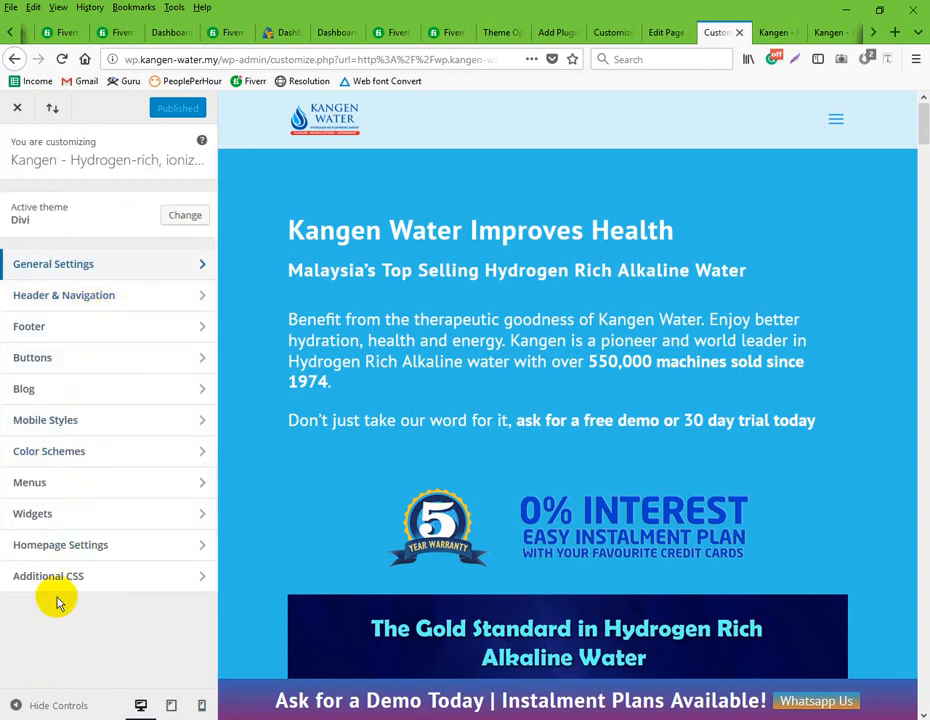
scroll(320, 520, "down", 8)
scroll(453, 453, "up", 8)
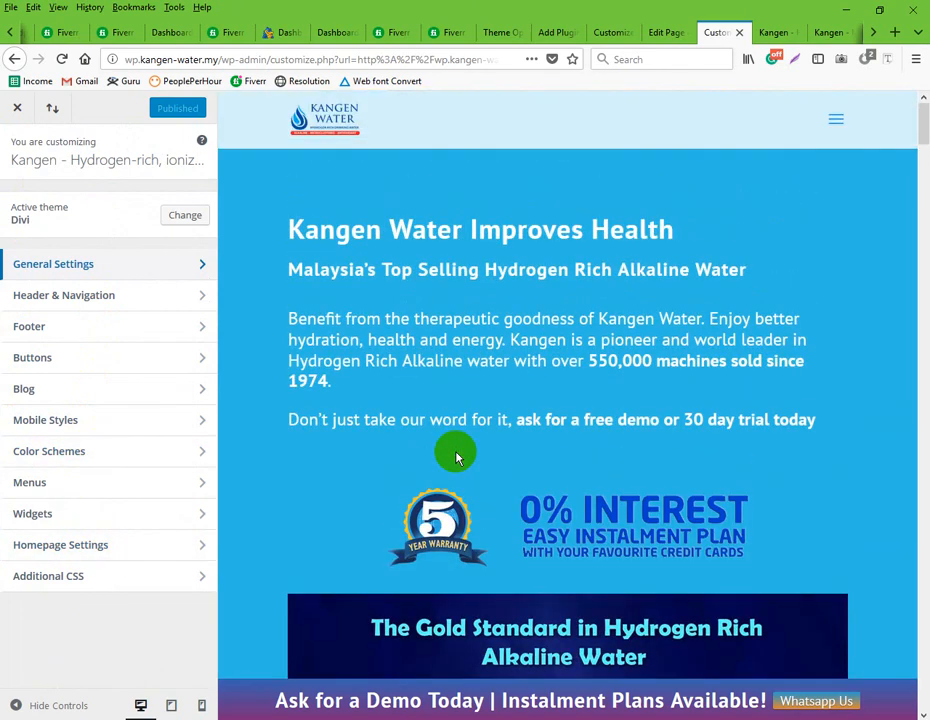
Examine the Header Format and Primary Menu Bar options in Header & Navigation, and return to the main customizer list
left_click(76, 298)
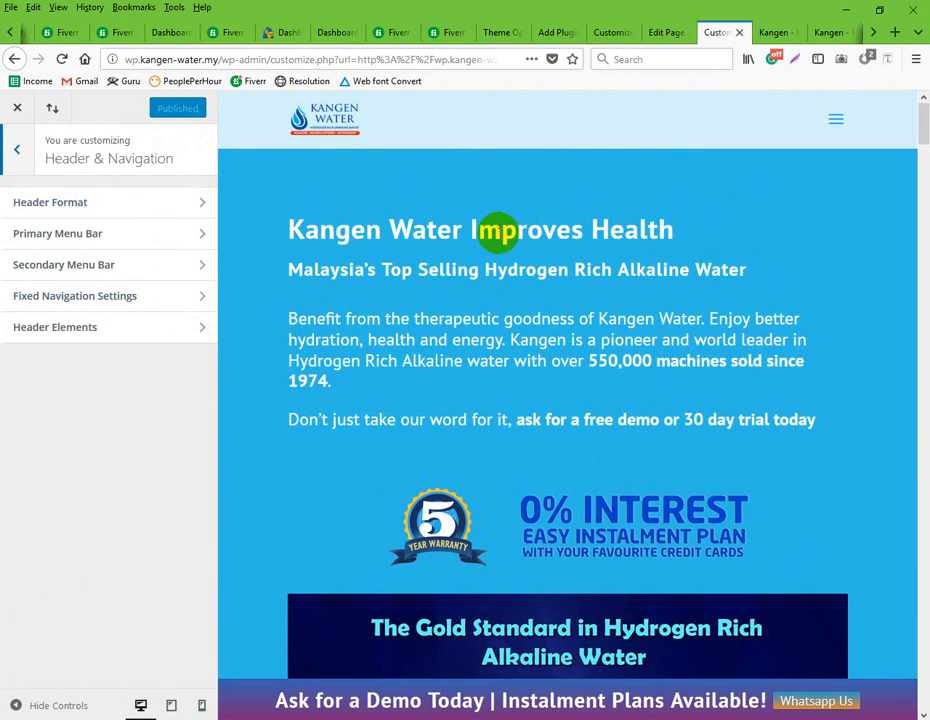
left_click(70, 206)
left_click(17, 160)
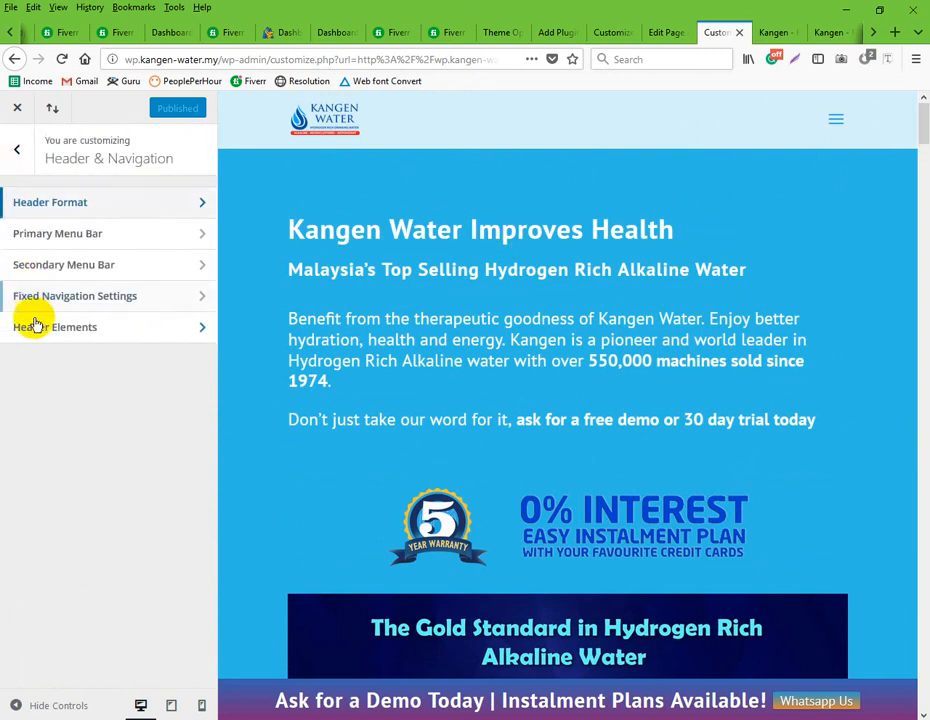
left_click(137, 246)
scroll(100, 430, "down", 5)
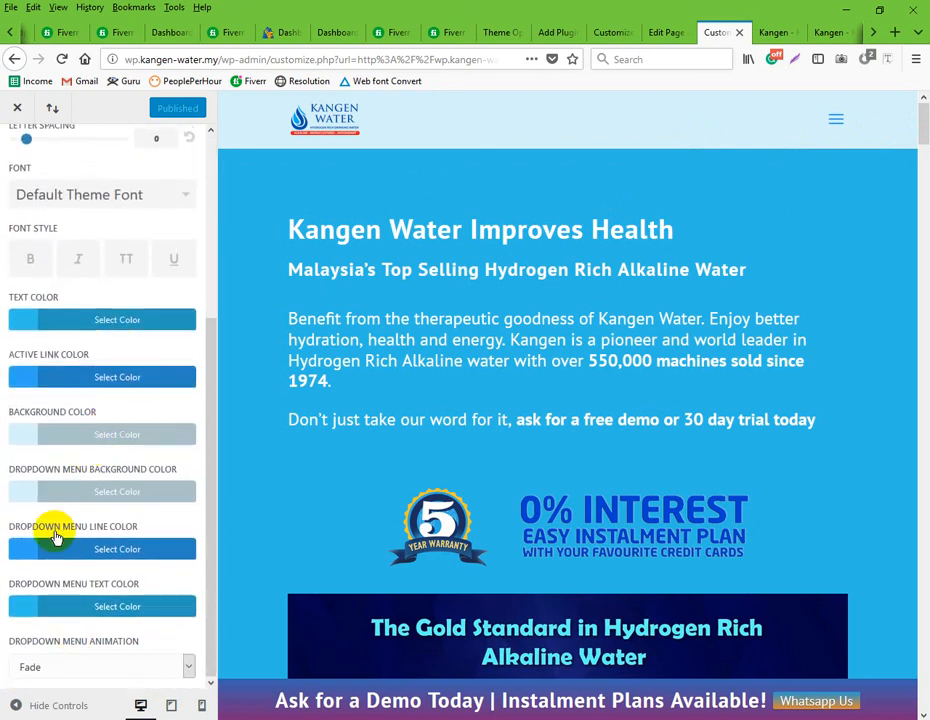
scroll(66, 461, "up", 5)
left_click(16, 152)
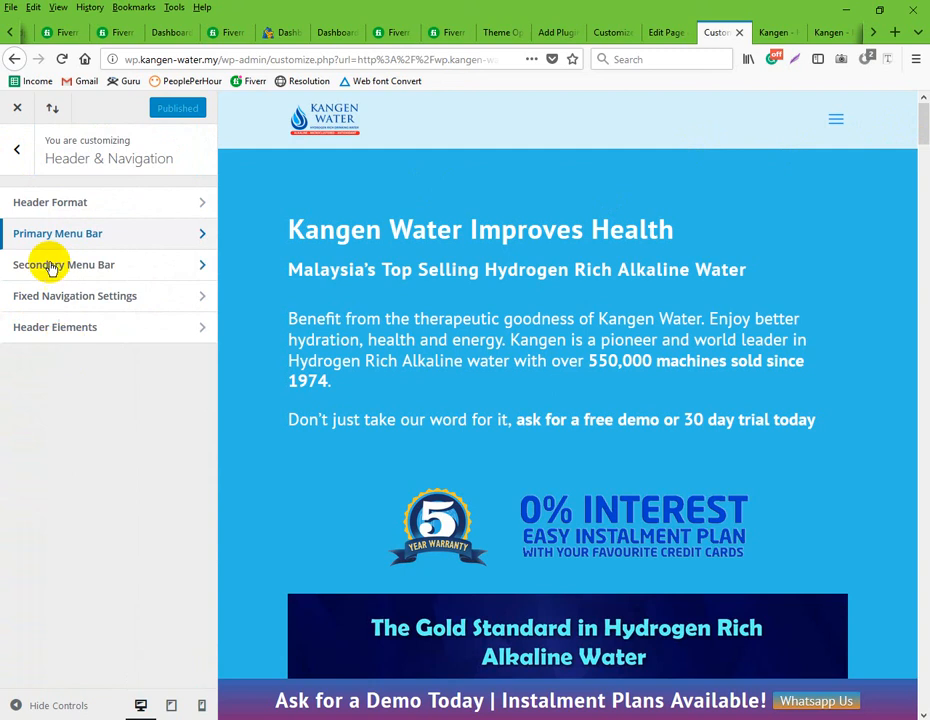
left_click(17, 153)
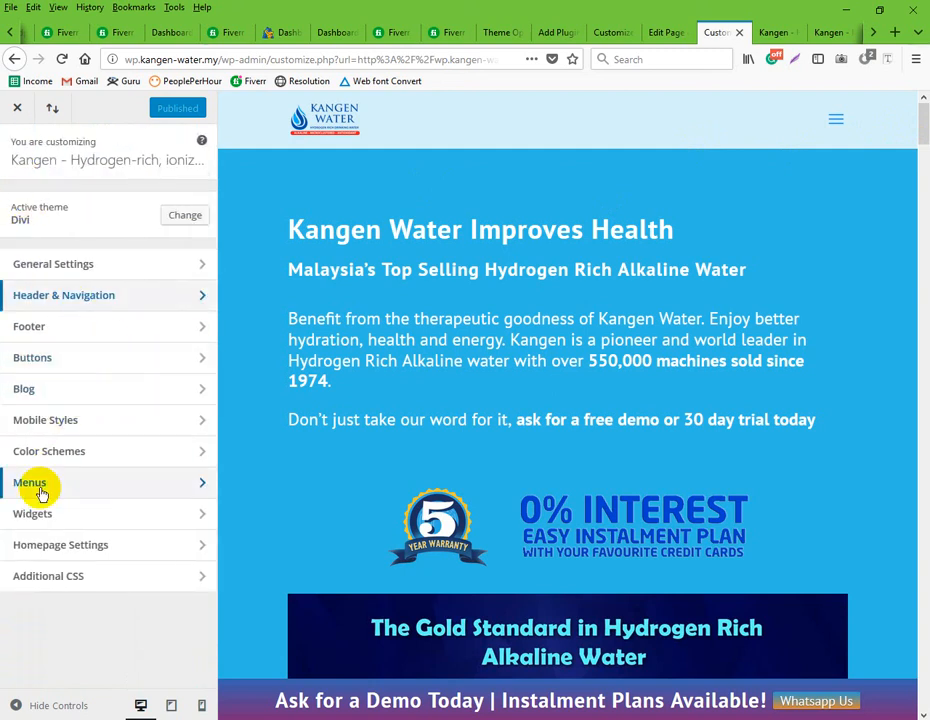
Examine the Tablet, Phone and Mobile Menu options in Mobile Styles, and close the Theme Customizer
left_click(85, 422)
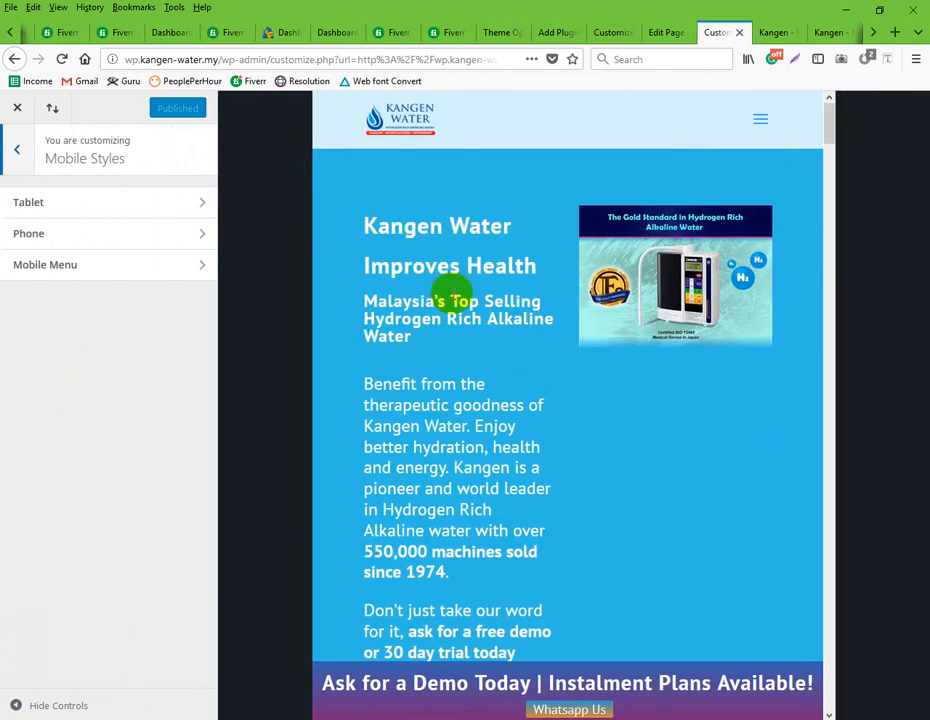
left_click(83, 205)
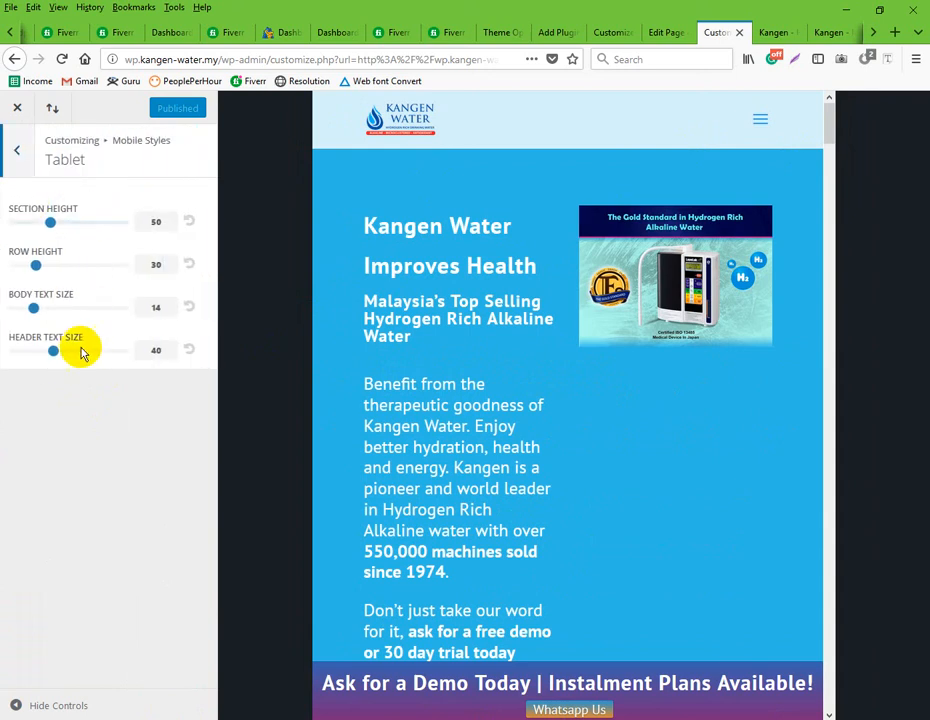
left_click(21, 155)
left_click(54, 238)
left_click(30, 168)
left_click(58, 265)
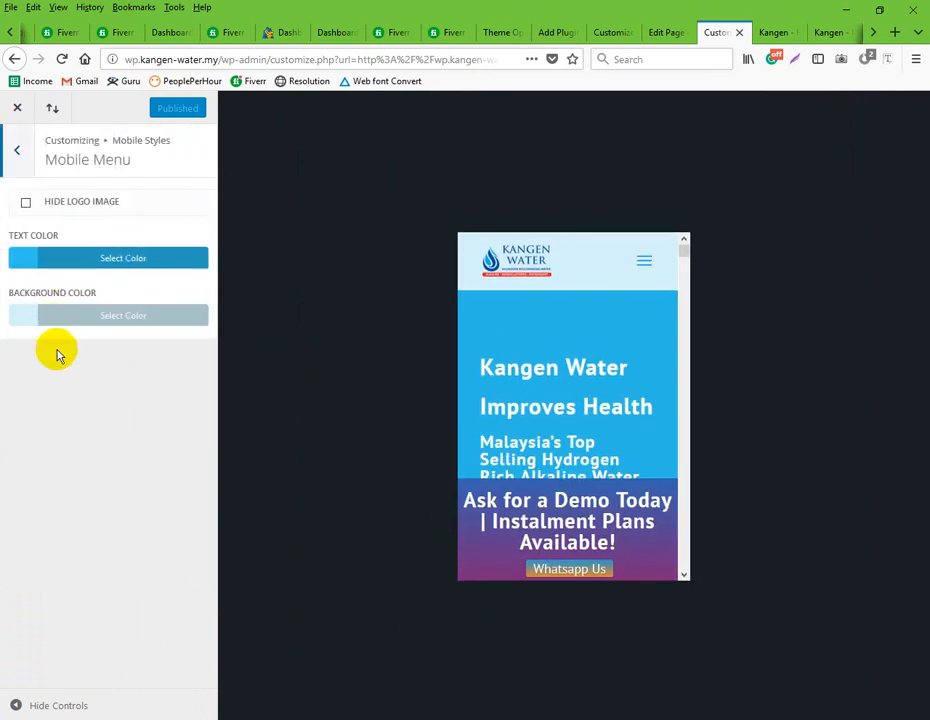
left_click(21, 158)
left_click(21, 158)
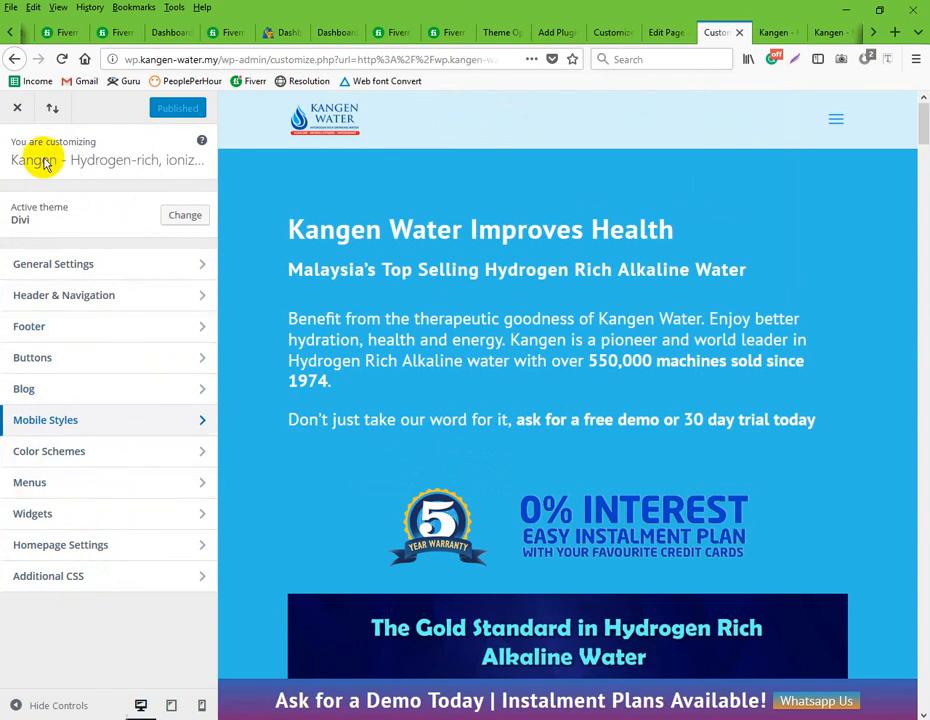
left_click(19, 112)
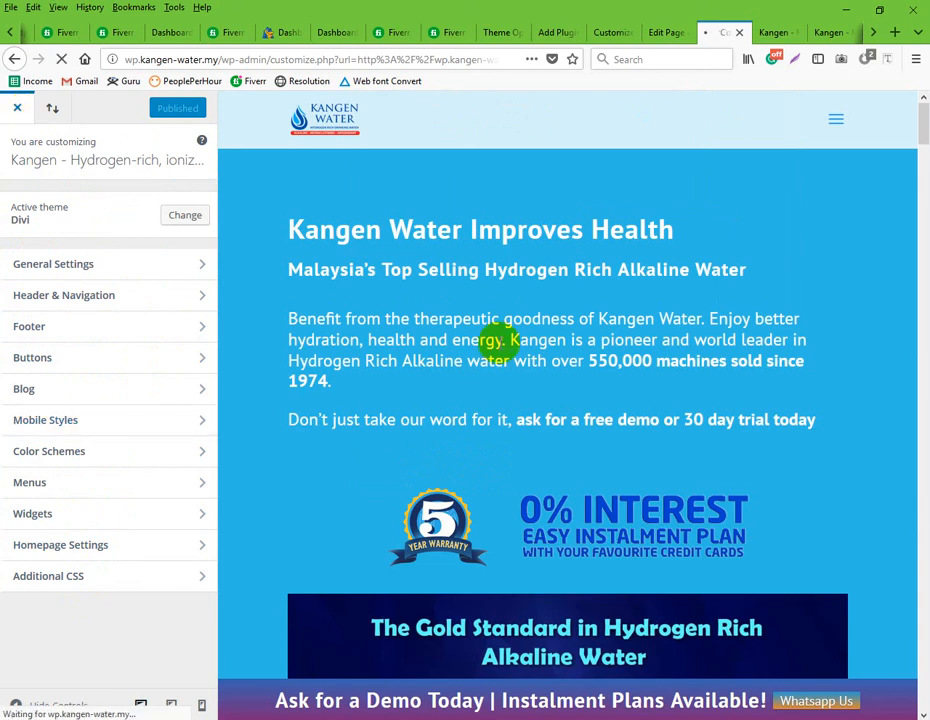